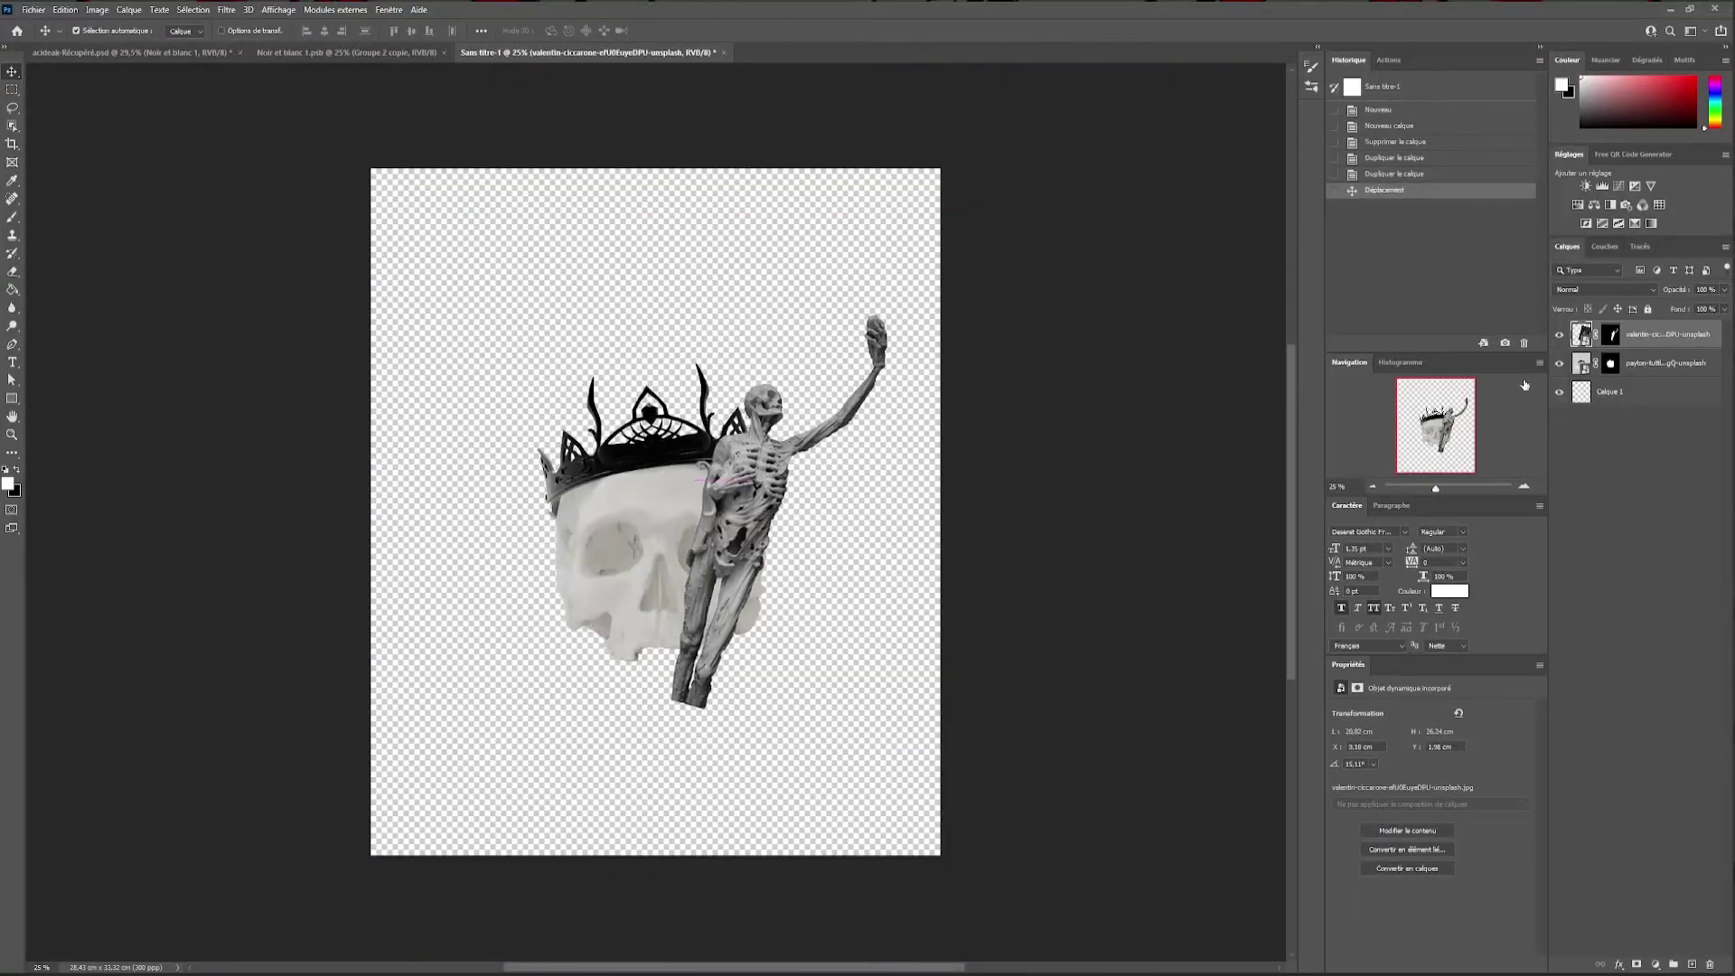
# Move the raised-arm skeleton layer one level below the crowned skull layer
pyautogui.hotkey('ctrl', '[')
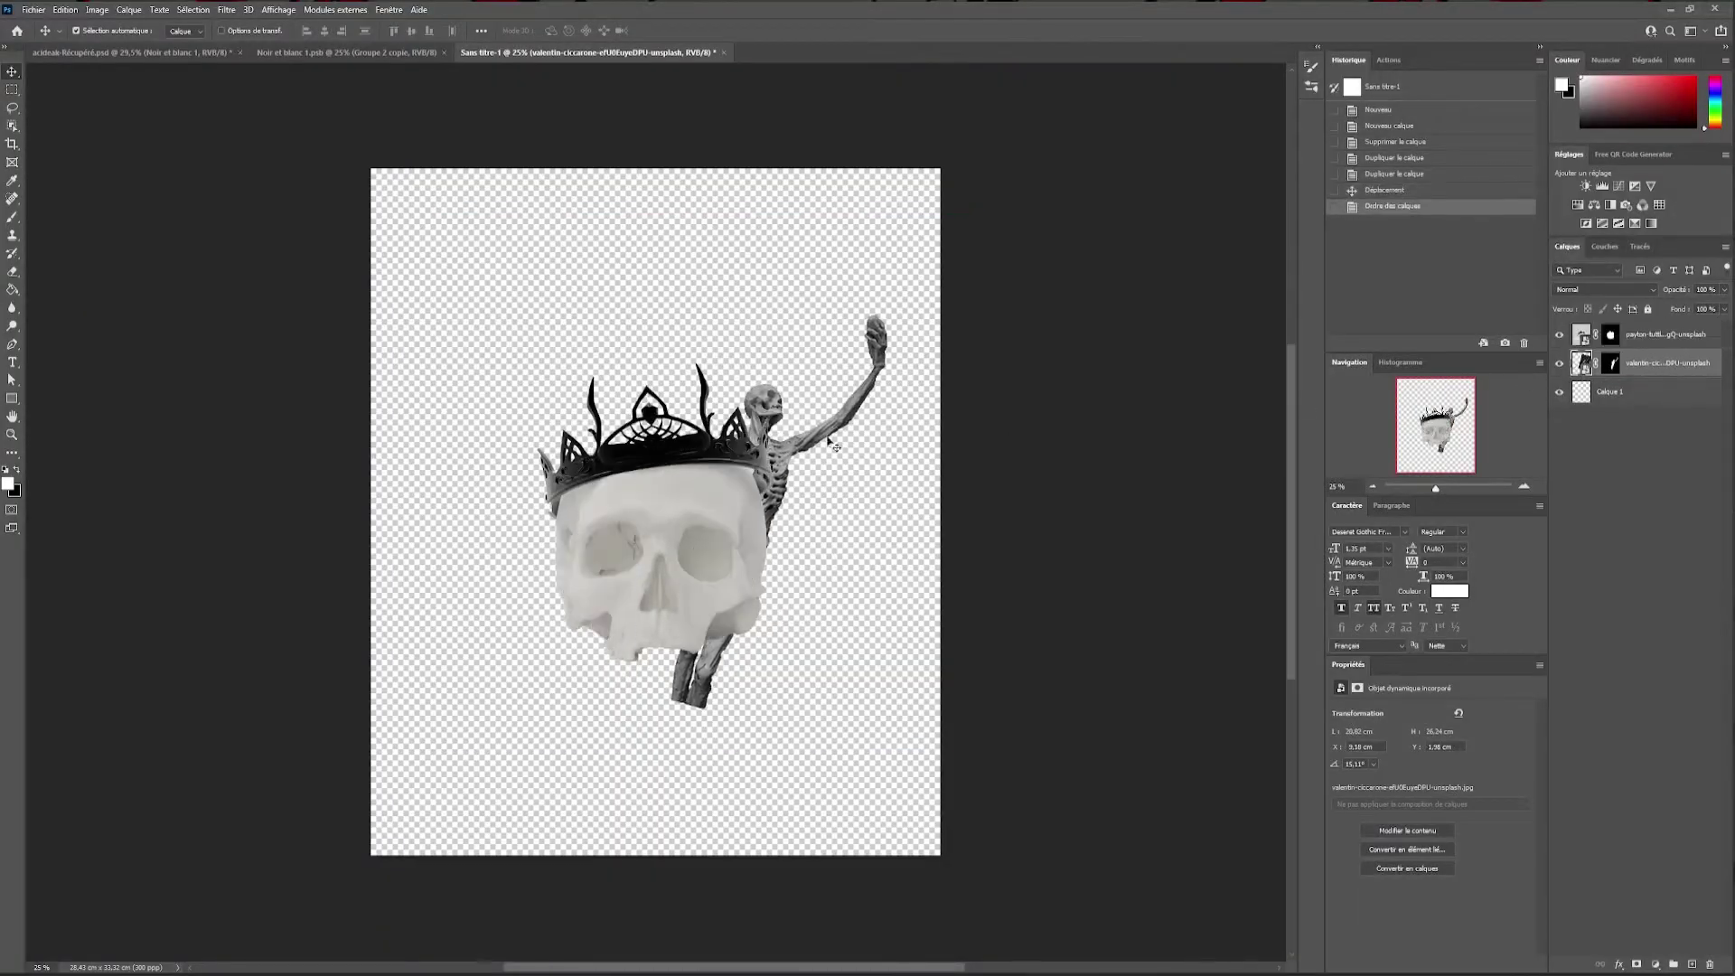
# Shift the skeleton up and place the golden rose over it
pyautogui.moveTo(786, 484); pyautogui.dragTo(811, 414)
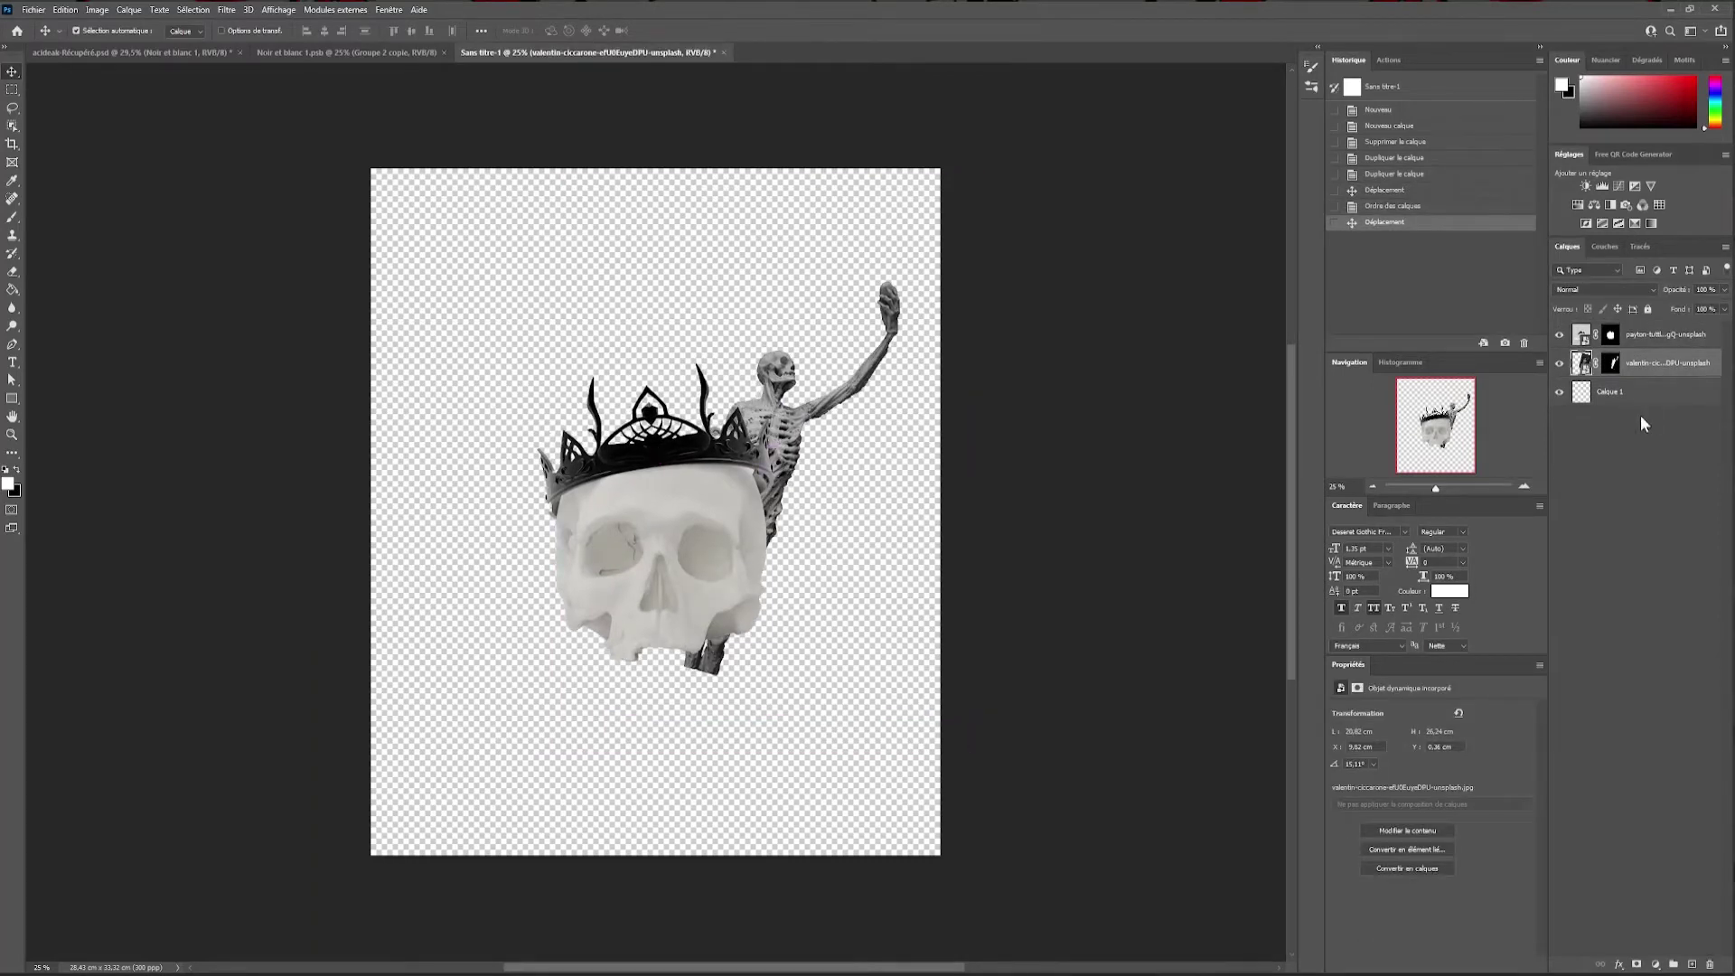
pyautogui.moveTo(688, 354); pyautogui.dragTo(788, 363)
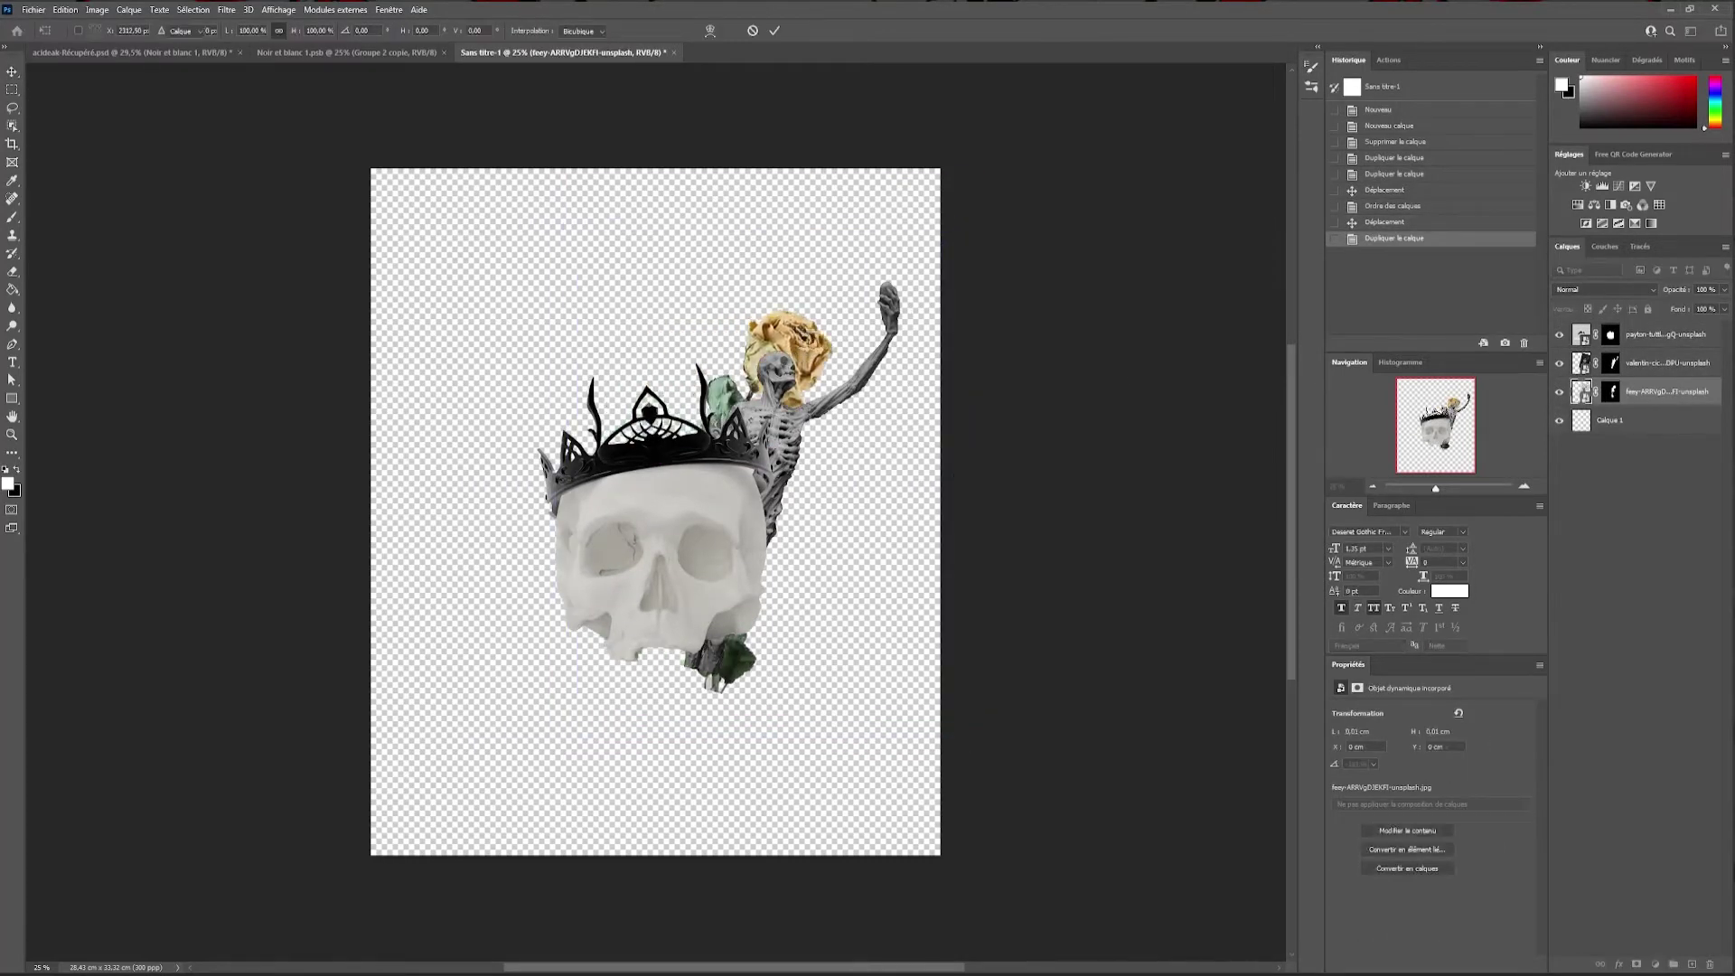
pyautogui.press('Return')
pyautogui.press('Return')
# Add a statue behind the skull, the coloured smoke, and a small golden rose copy
pyautogui.hotkey('ctrl', '[')
pyautogui.moveTo(994, 493); pyautogui.dragTo(1003, 511)
pyautogui.hotkey('ctrl', 't')
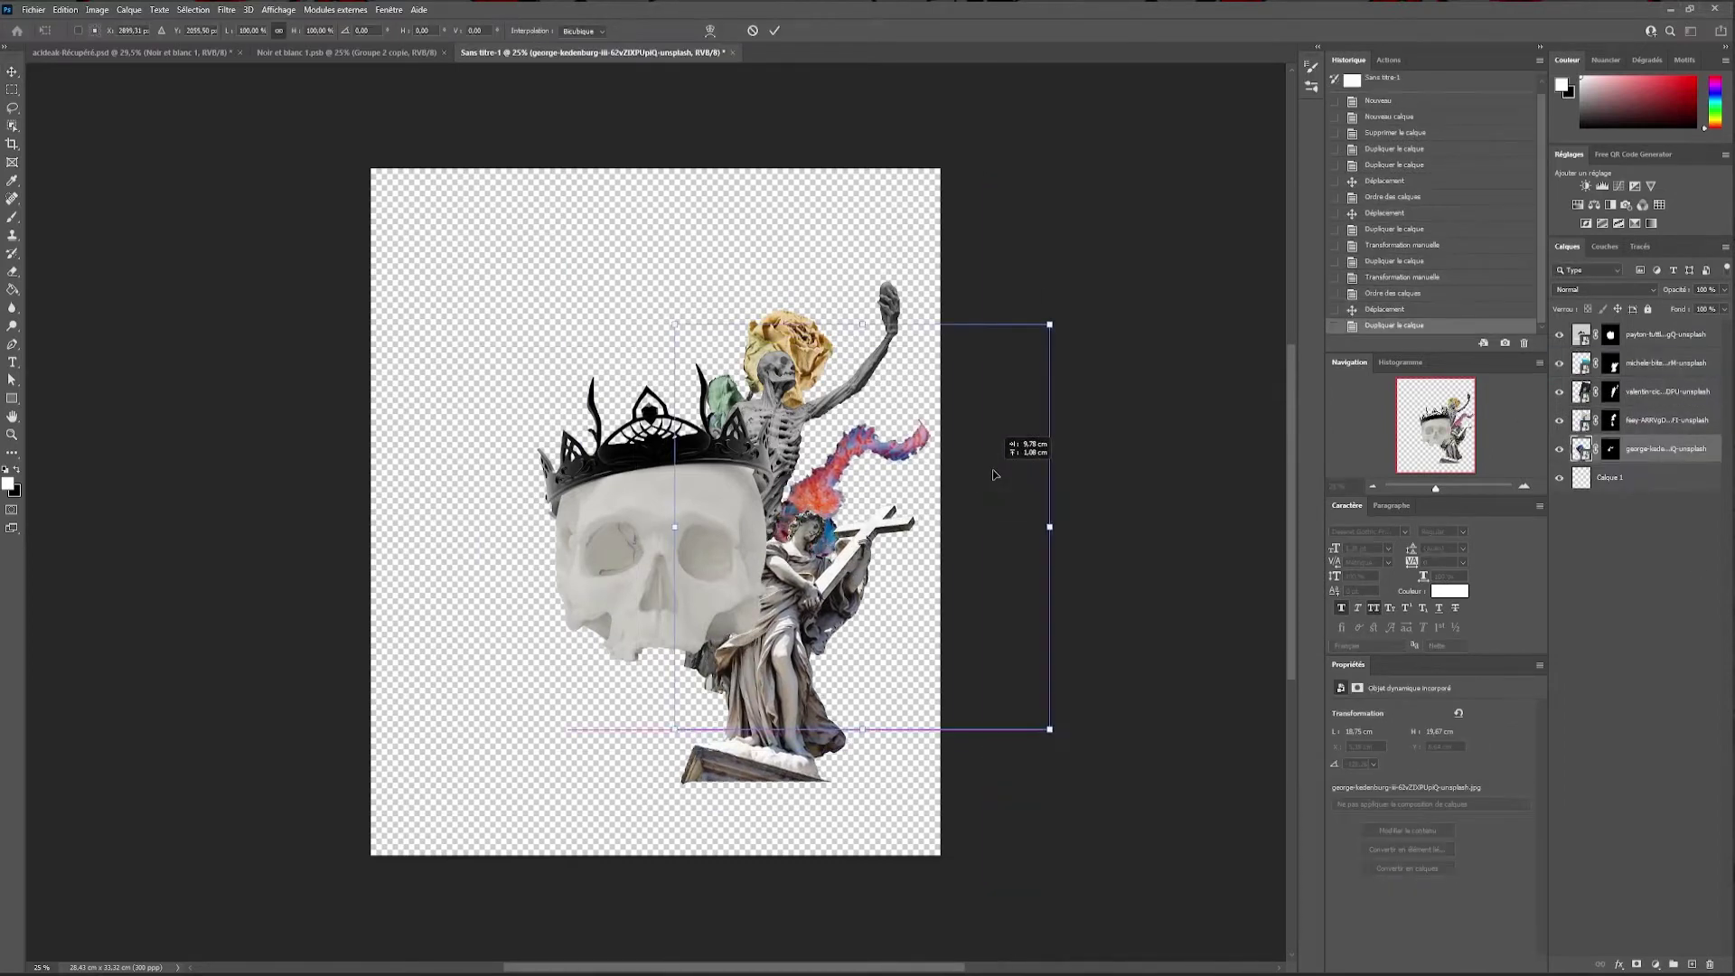
pyautogui.press('Return')
pyautogui.hotkey('ctrl', 'j')
pyautogui.moveTo(868, 632); pyautogui.dragTo(926, 727)
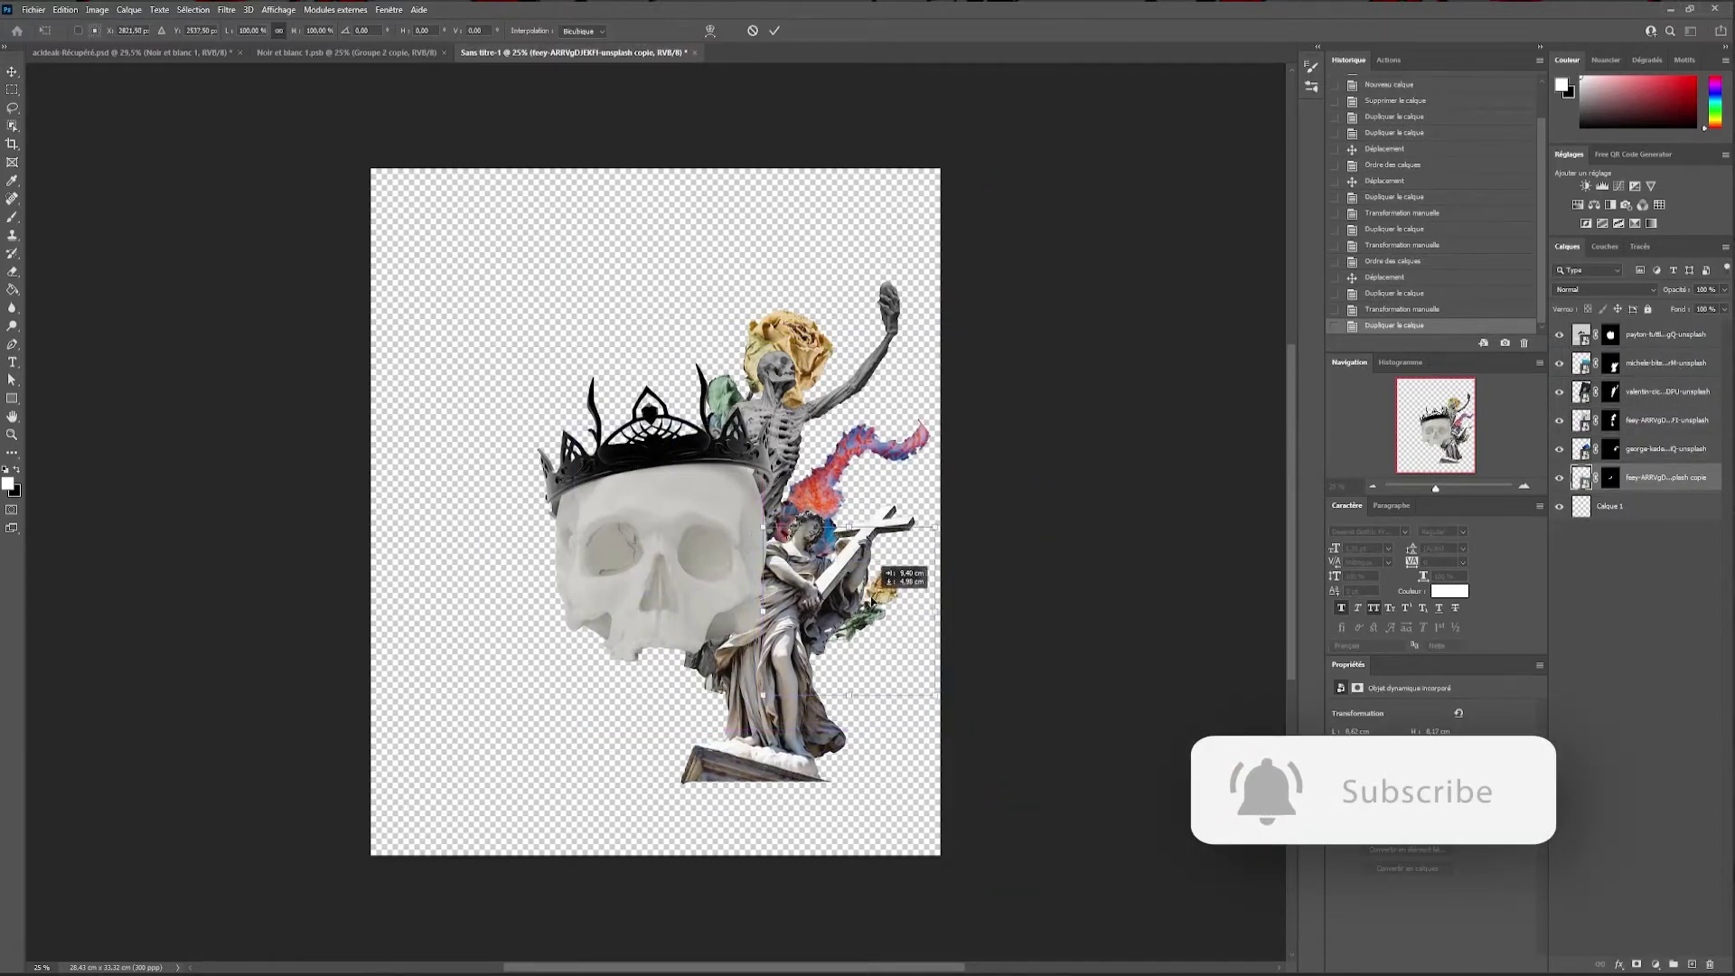
pyautogui.press('Return')
# Add a second skeleton by the statue base and a moon under the skull, high in the stack
pyautogui.hotkey('ctrl', 'j')
pyautogui.hotkey('ctrl', 't')
pyautogui.press('Return')
pyautogui.moveTo(1662, 477); pyautogui.dragTo(1662, 353)
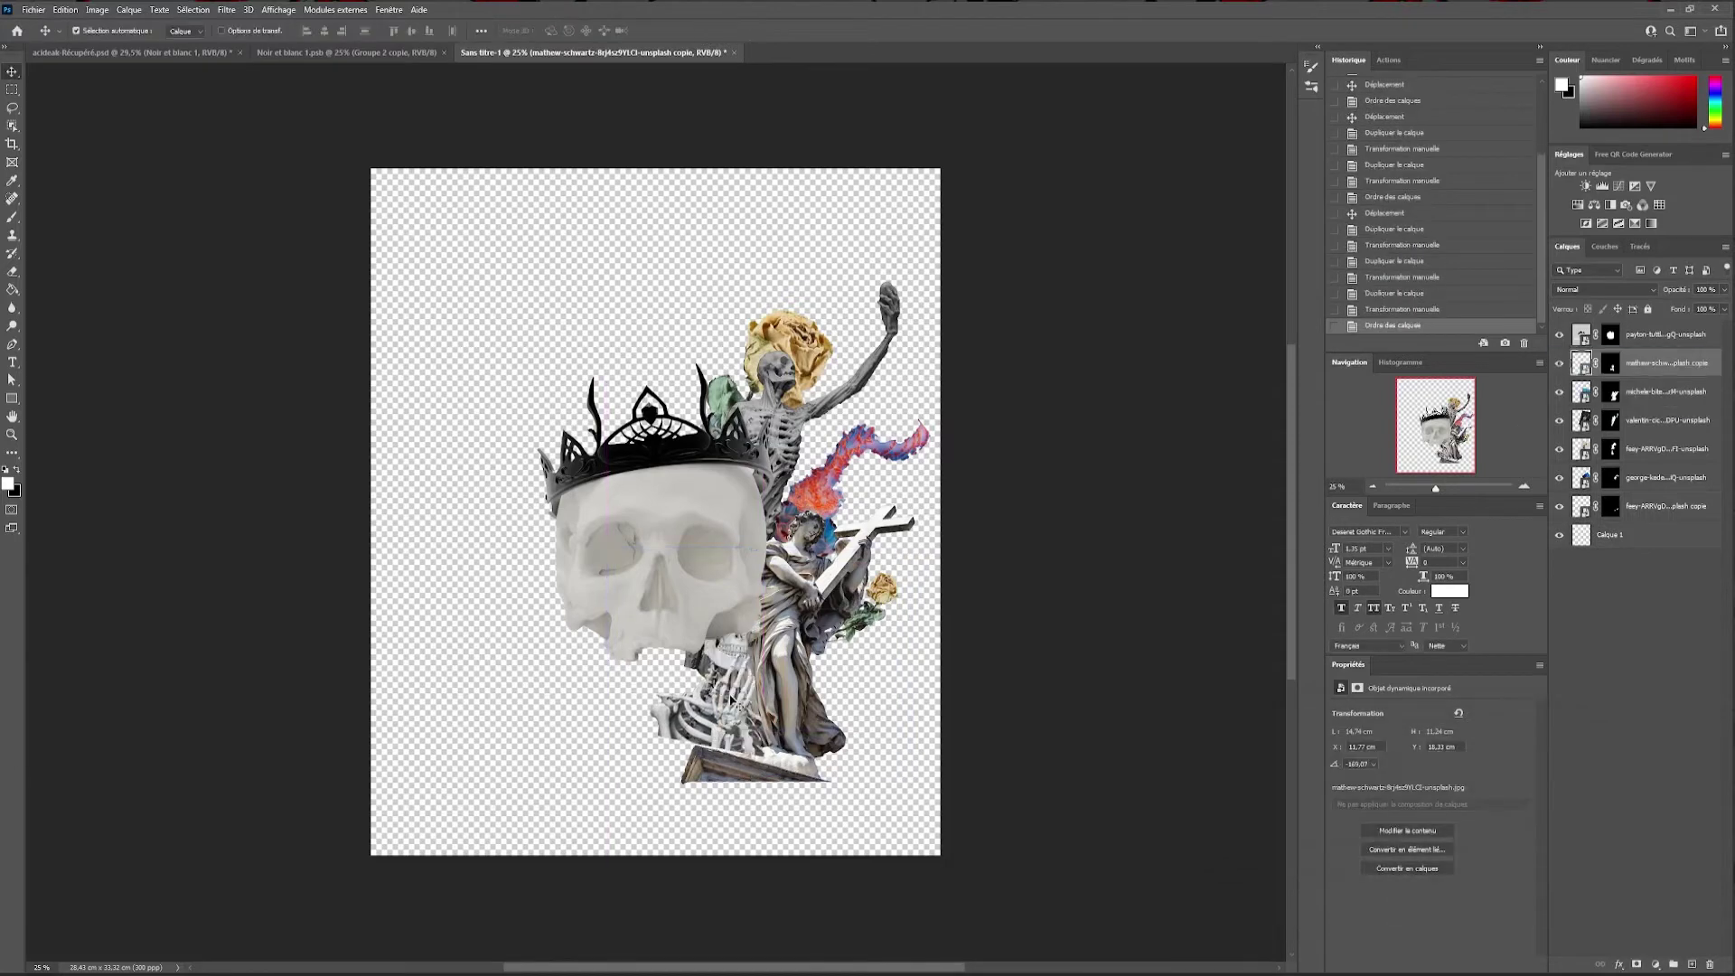
pyautogui.moveTo(723, 714); pyautogui.dragTo(750, 696)
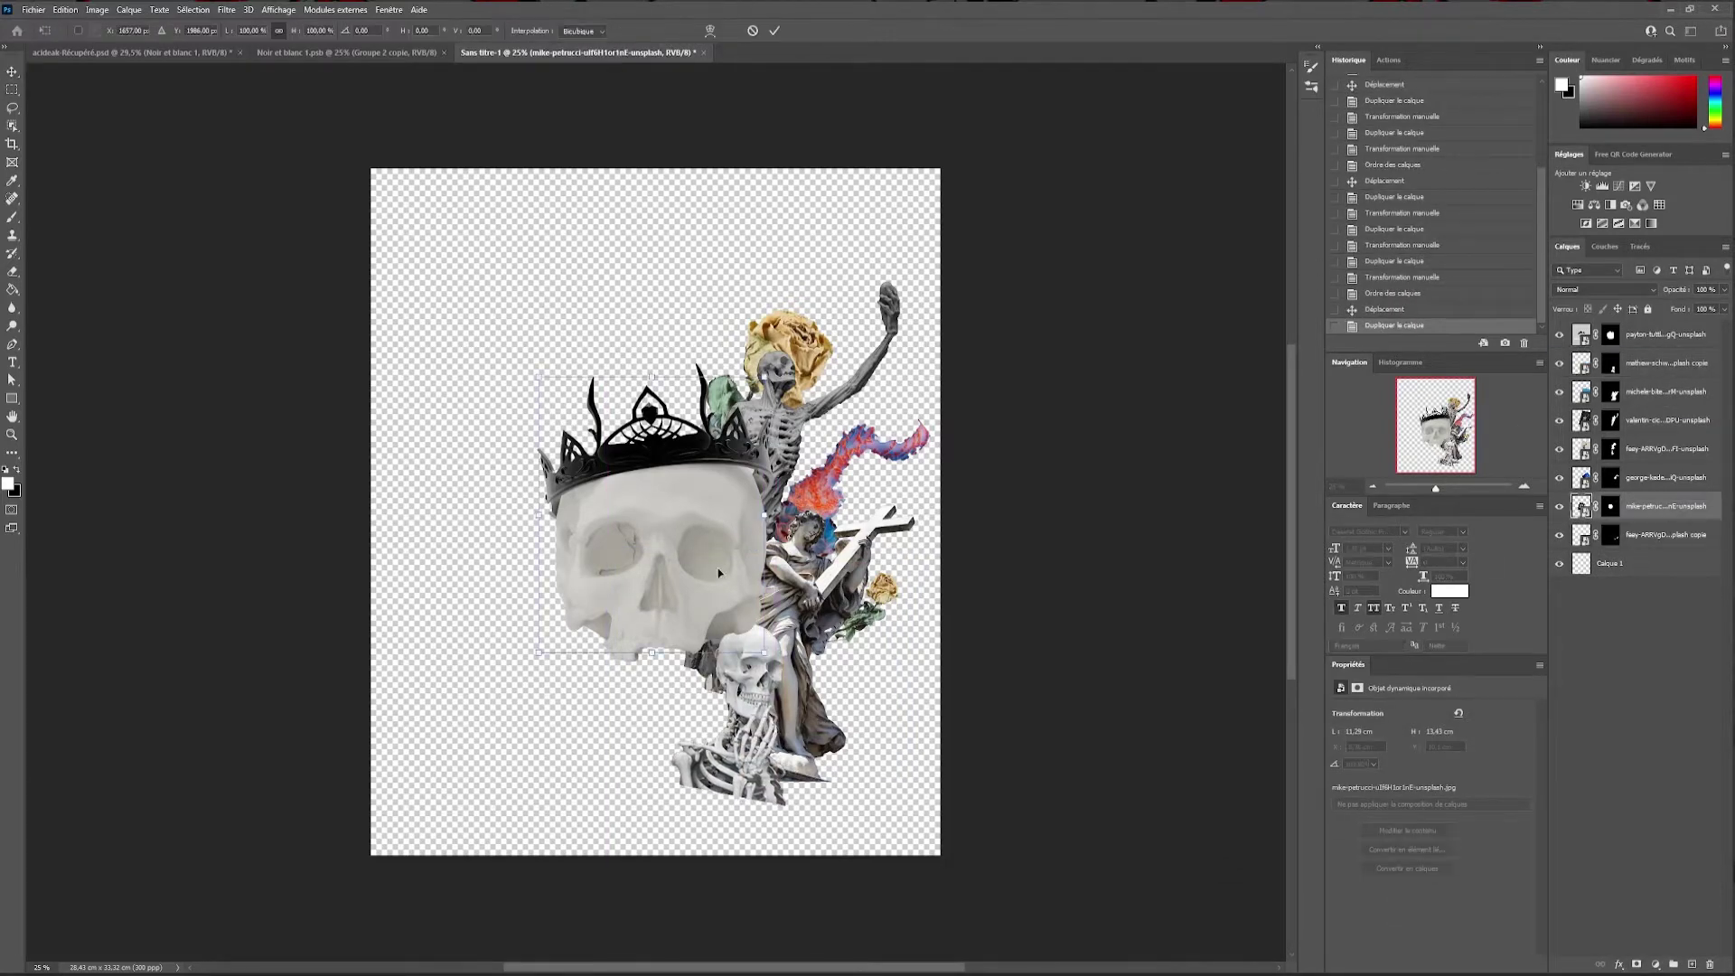
pyautogui.moveTo(719, 572); pyautogui.dragTo(739, 757)
pyautogui.press('Return')
pyautogui.moveTo(1663, 506); pyautogui.dragTo(1662, 362)
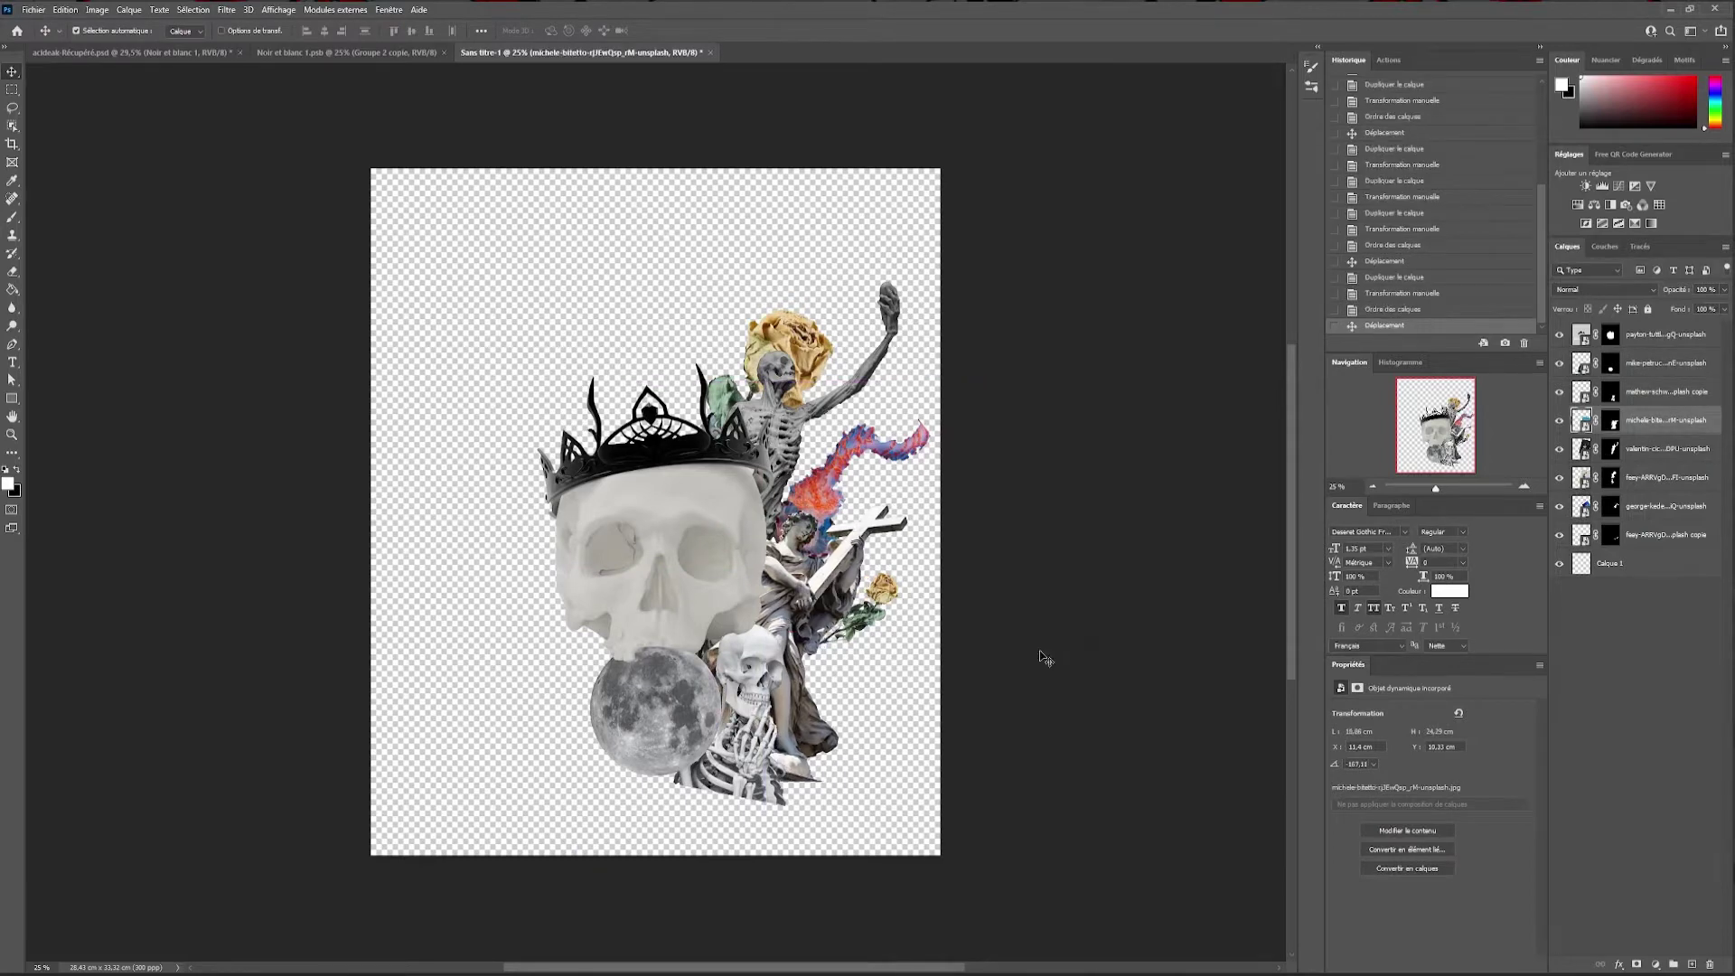
# Place gravestones along the bottom right with the yellow shape behind them, and add bare branches
pyautogui.moveTo(949, 728); pyautogui.dragTo(917, 775)
pyautogui.press('Return')
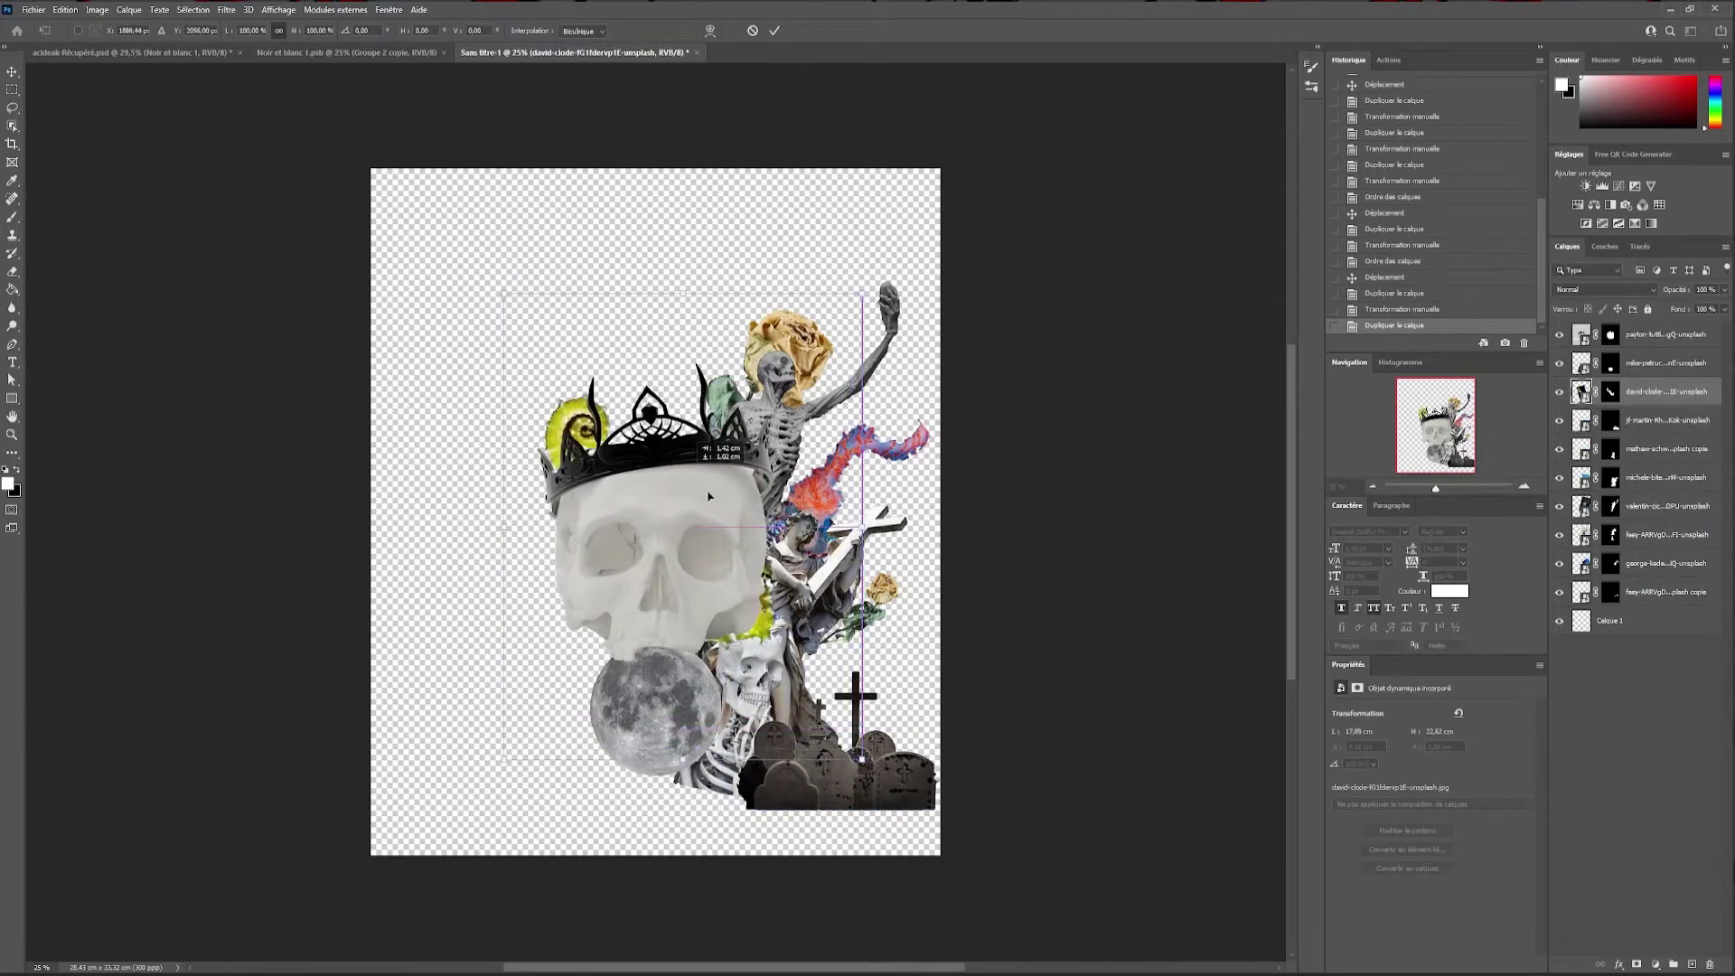
pyautogui.moveTo(1663, 391); pyautogui.dragTo(1656, 598)
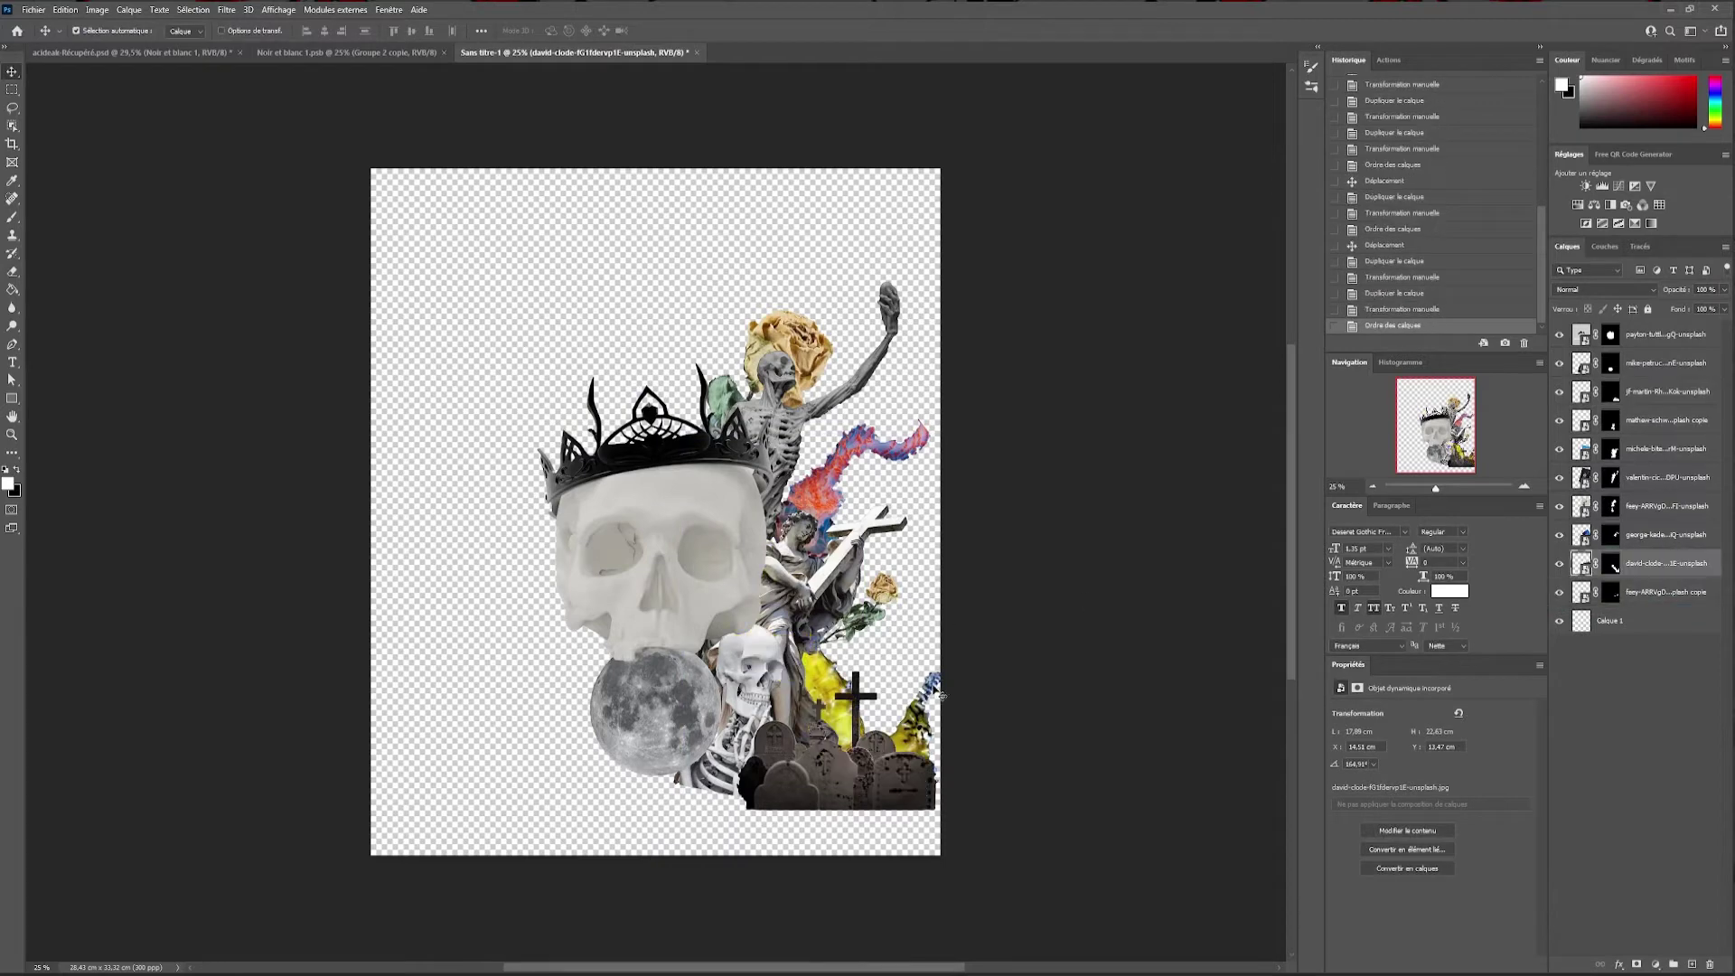
pyautogui.moveTo(950, 684); pyautogui.dragTo(939, 684)
pyautogui.hotkey('ctrl', 't')
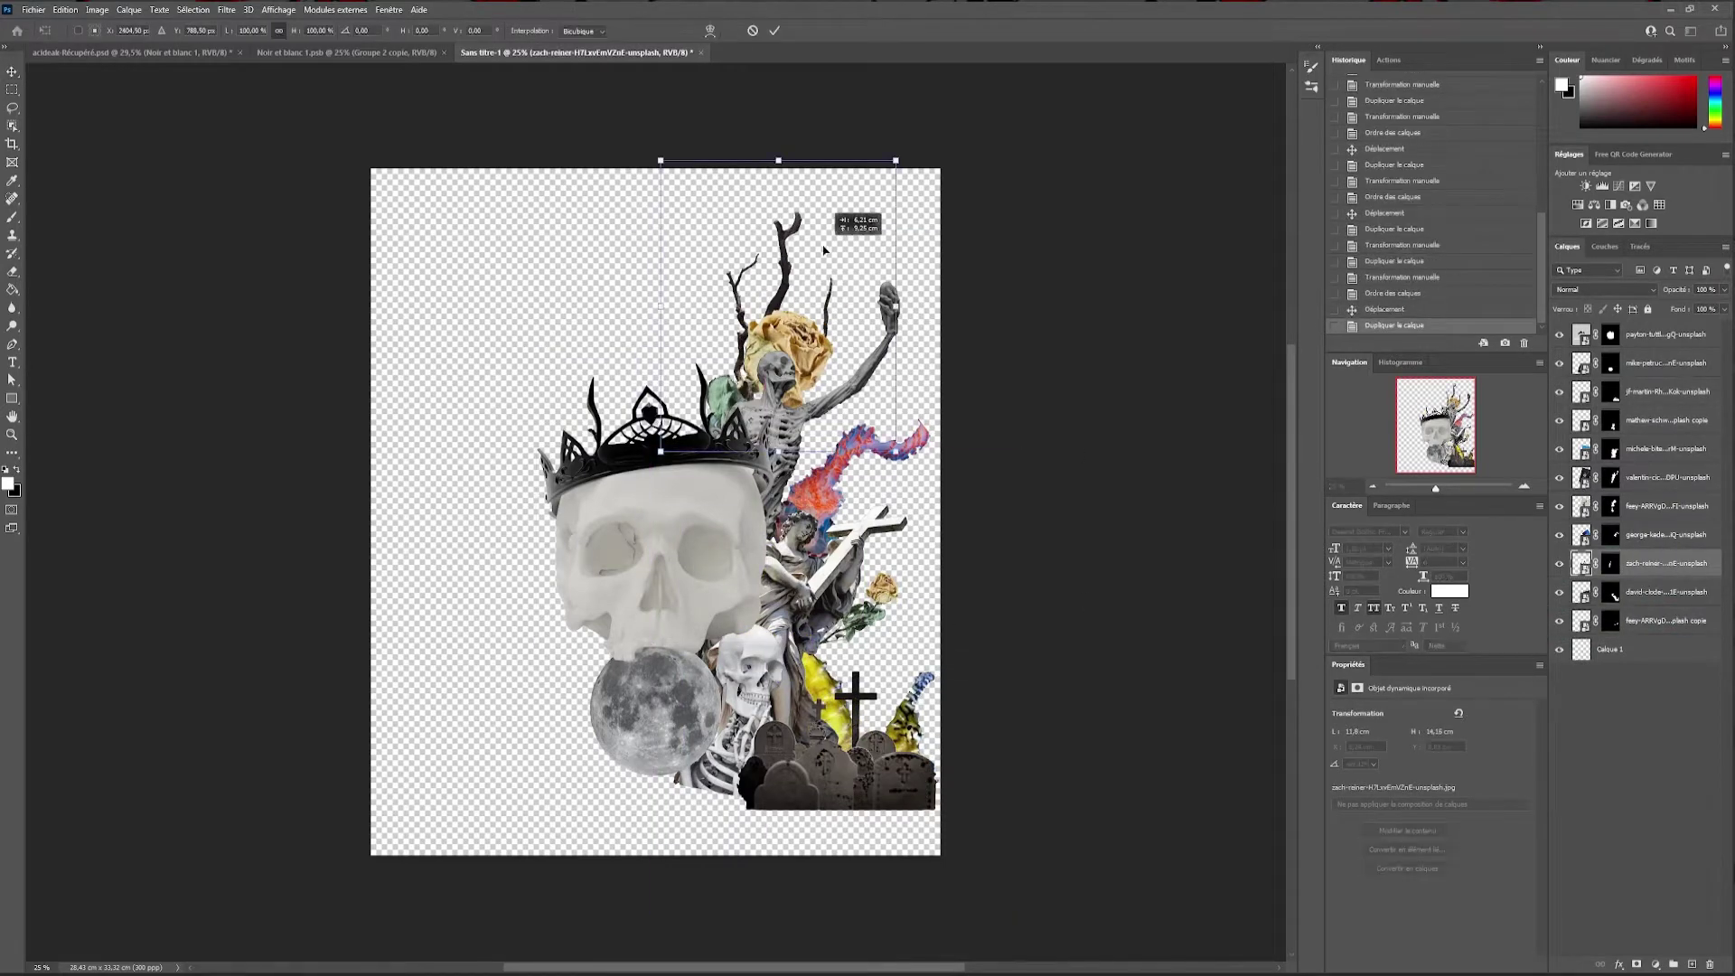
pyautogui.press('Return')
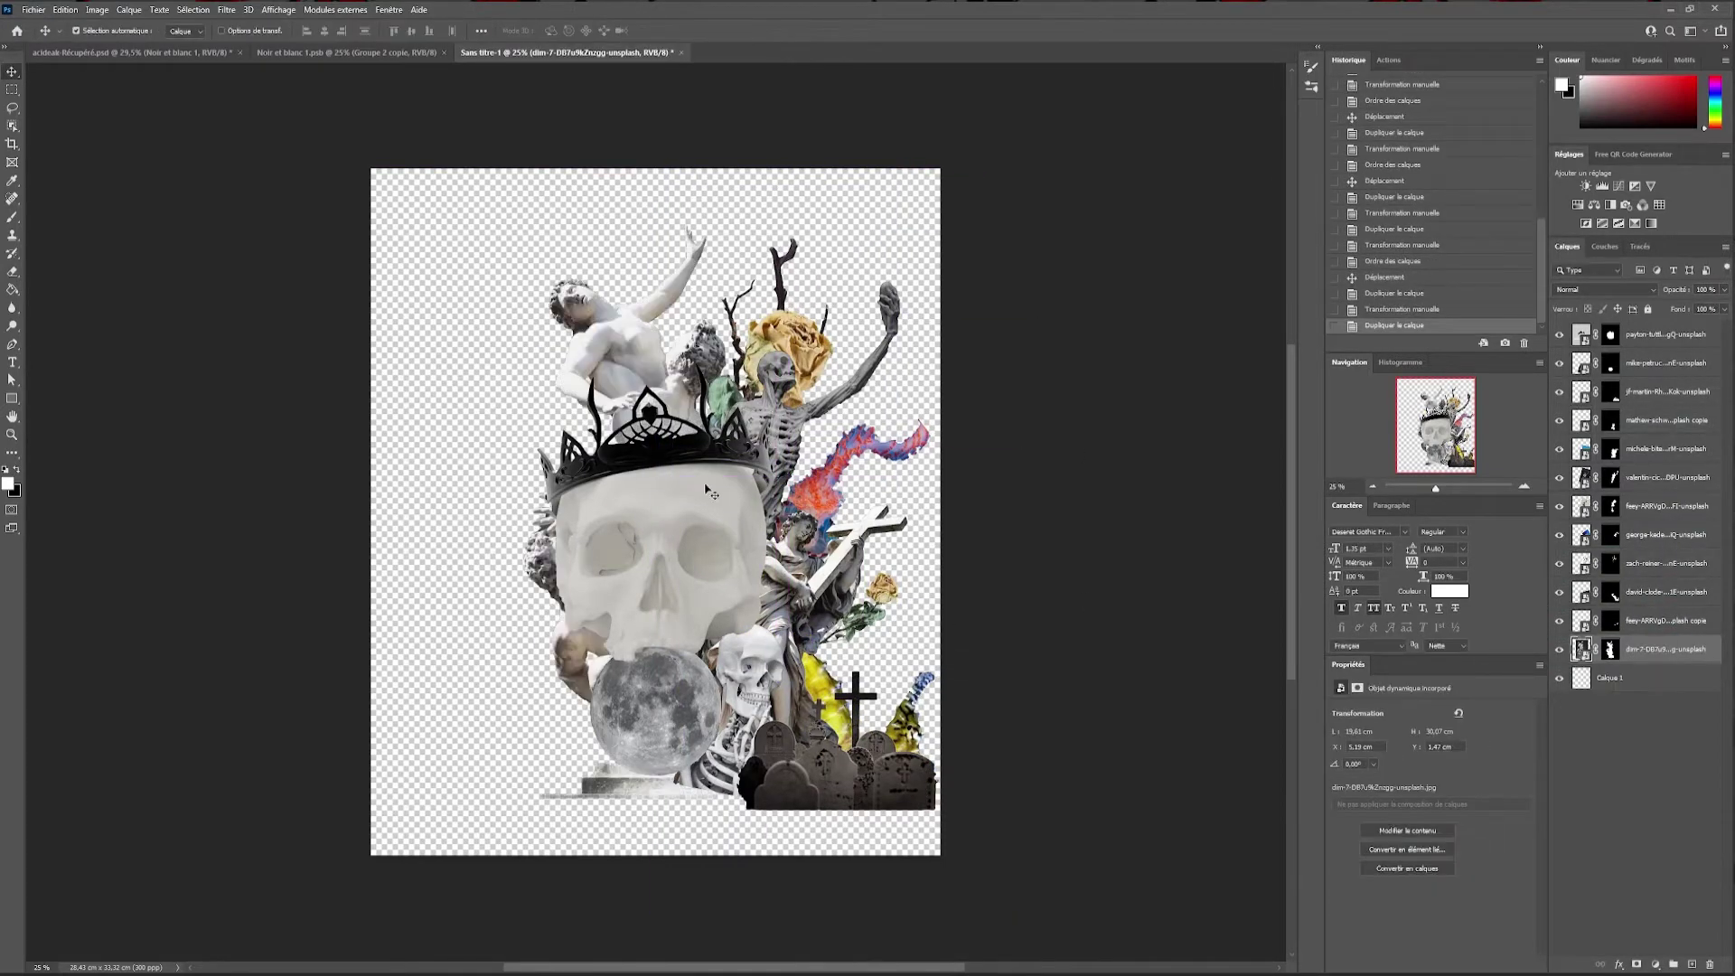
# Position the pair of white statues above and behind the skull, then nudge a piece near the rose
pyautogui.hotkey('ctrl', 't')
pyautogui.moveTo(652, 292); pyautogui.dragTo(657, 339)
pyautogui.press('Return')
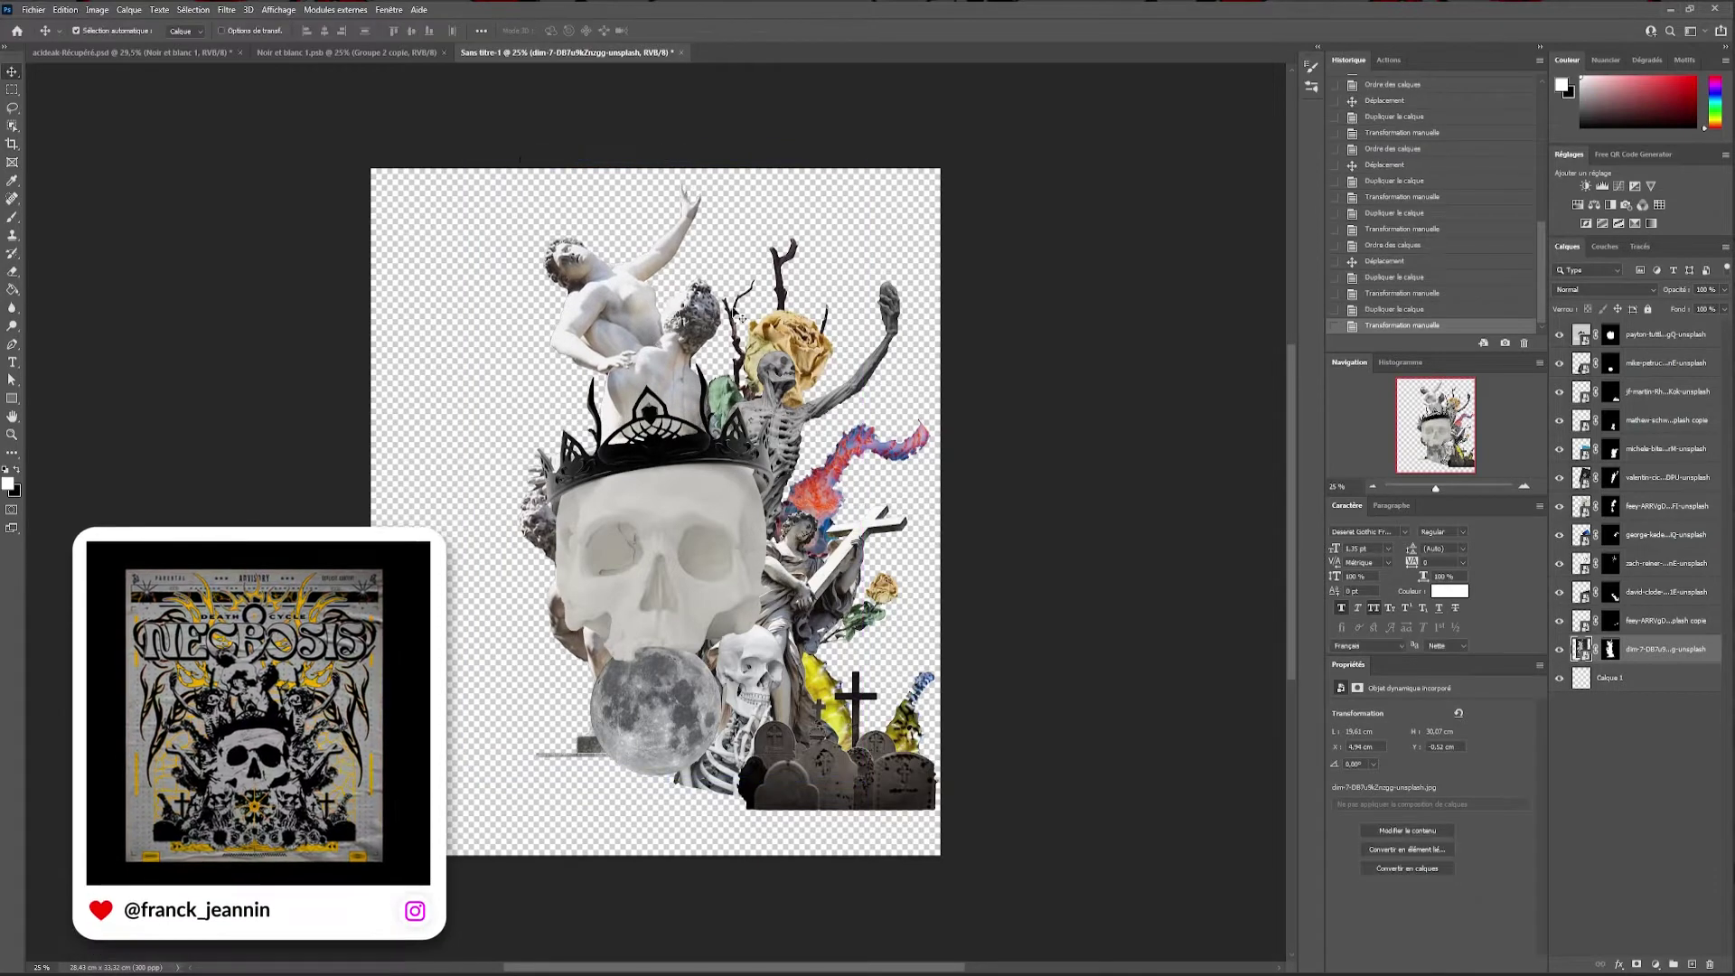
pyautogui.hotkey('ctrl', '[')
pyautogui.moveTo(723, 386); pyautogui.dragTo(732, 395)
# Duplicate the pink rose and place it rotated at the bottom of the collage
pyautogui.click(917, 592)
pyautogui.click(704, 588)
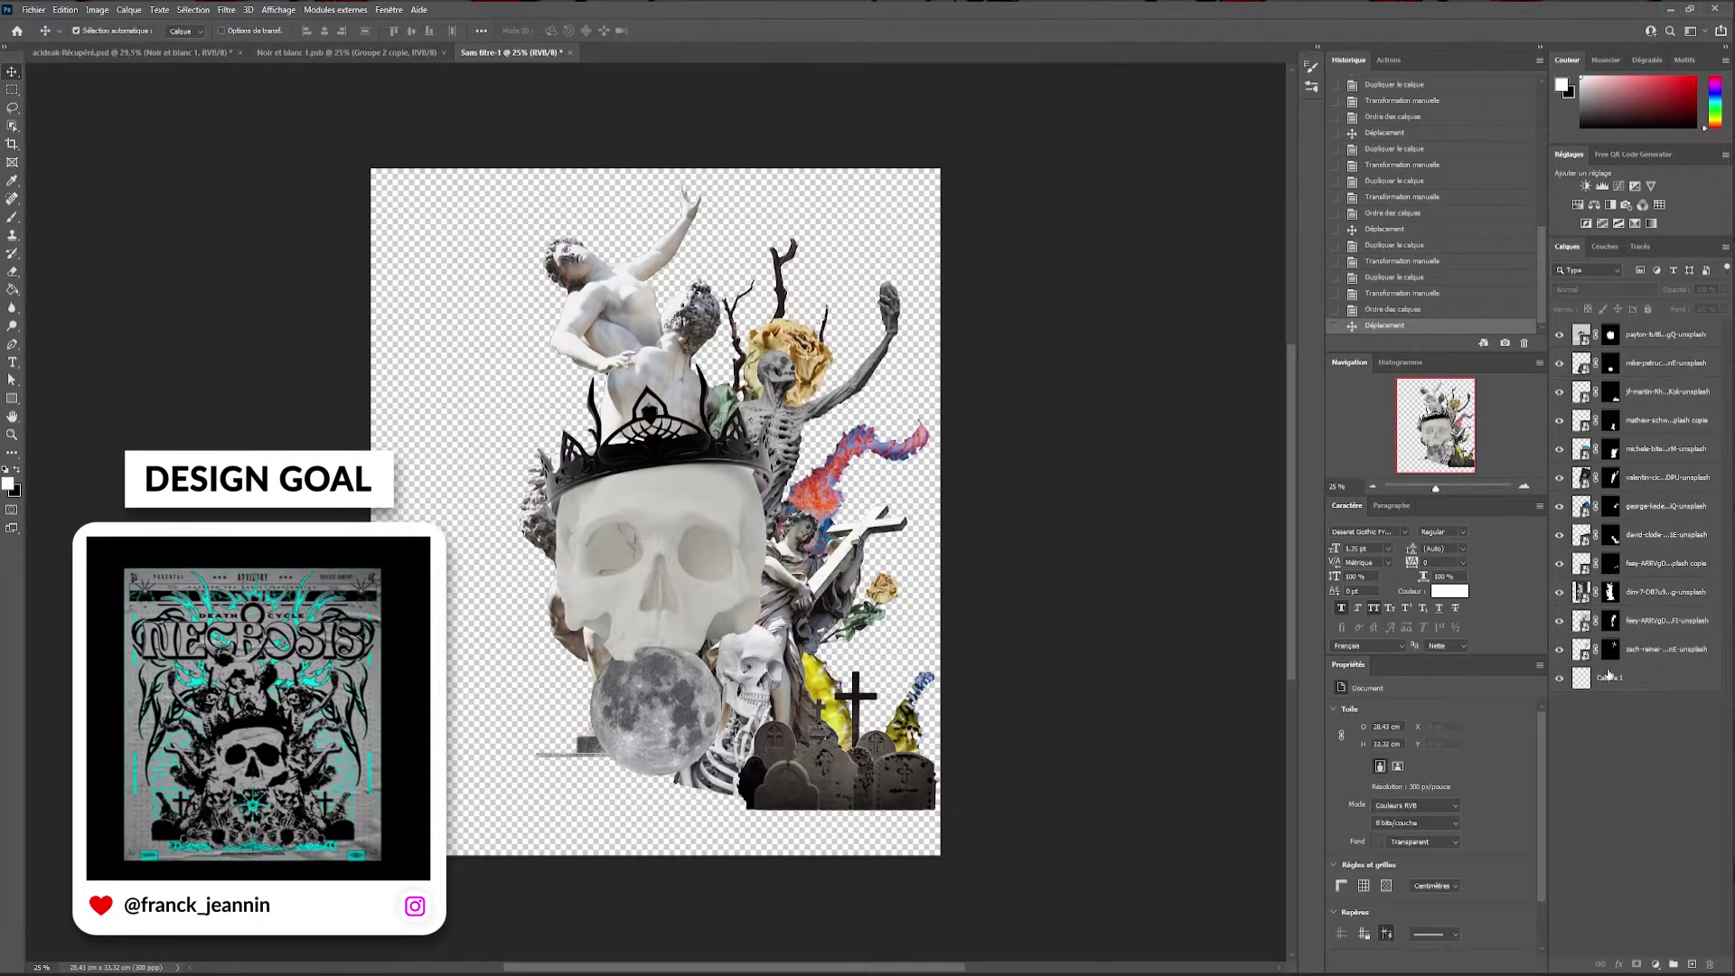
pyautogui.hotkey('ctrl', 'j')
pyautogui.hotkey('ctrl', 't')
pyautogui.moveTo(719, 637)
pyautogui.mouseDown()
pyautogui.moveTo(686, 793)
pyautogui.moveTo(732, 757)
pyautogui.moveTo(777, 807)
pyautogui.moveTo(852, 790)
pyautogui.mouseUp()
pyautogui.press('Return')
# Add more pink roses and sunflowers along the base, with a small sunflower on the left
pyautogui.hotkey('ctrl', 't')
pyautogui.press('Return')
pyautogui.hotkey('ctrl', '[')
pyautogui.hotkey('ctrl', 't')
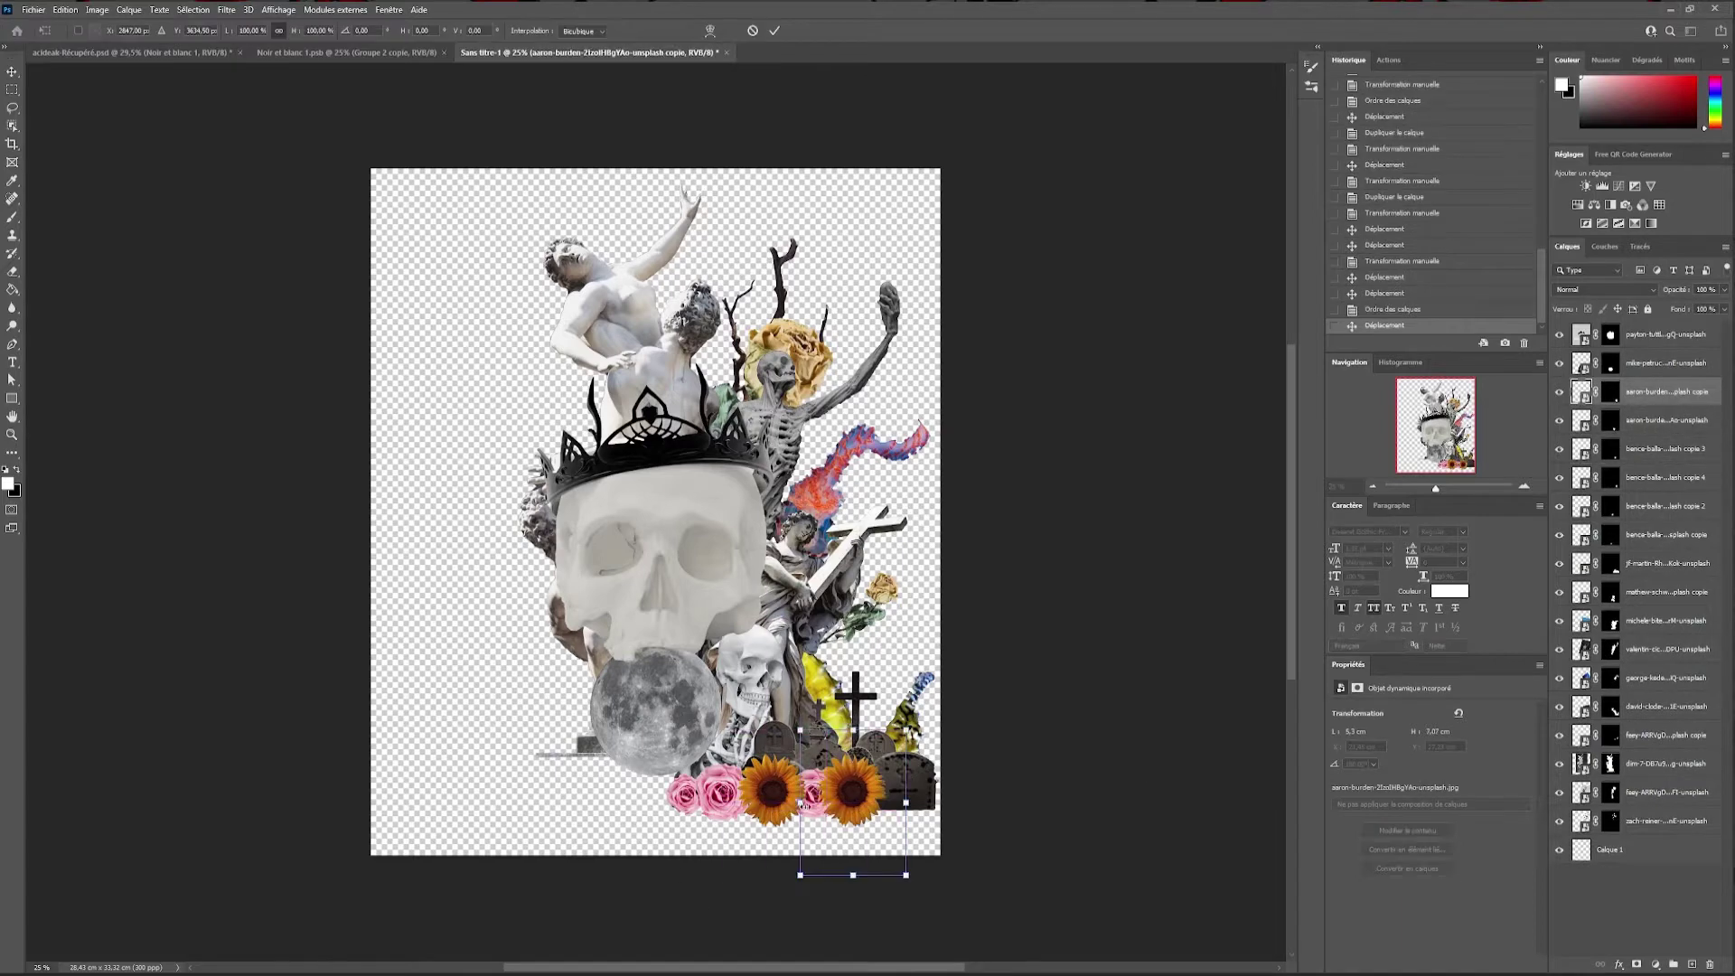
pyautogui.press('Return')
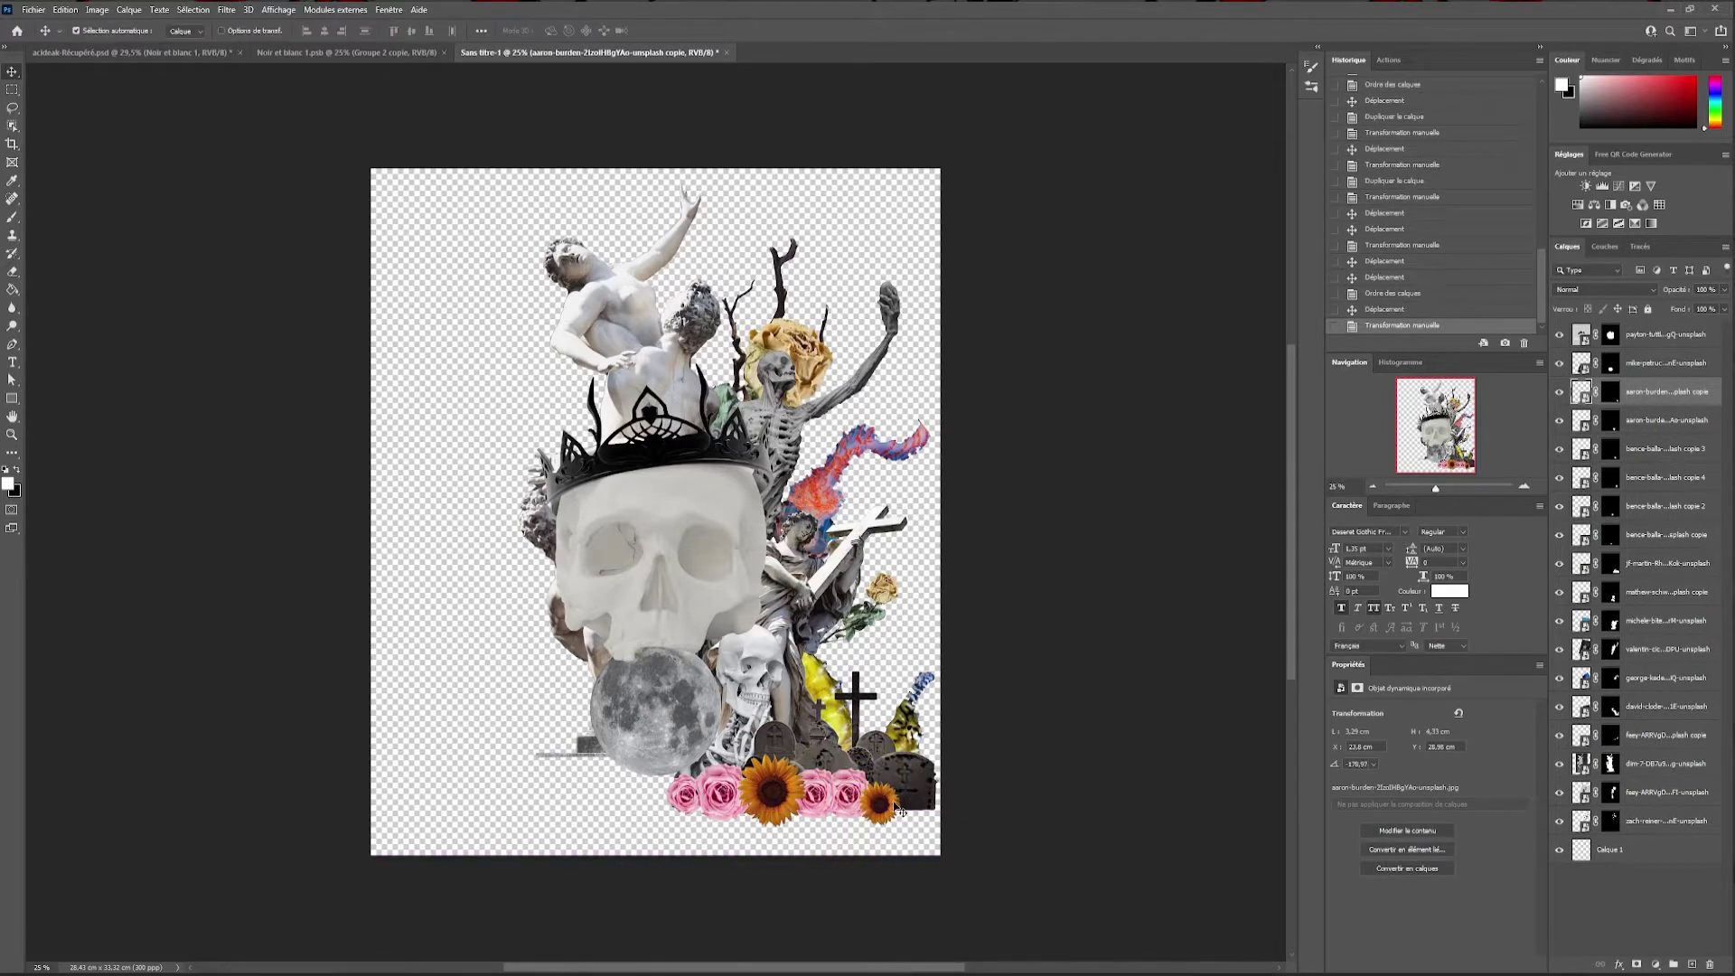
pyautogui.moveTo(906, 805); pyautogui.dragTo(885, 813)
pyautogui.press('Return')
pyautogui.moveTo(656, 775); pyautogui.dragTo(668, 775)
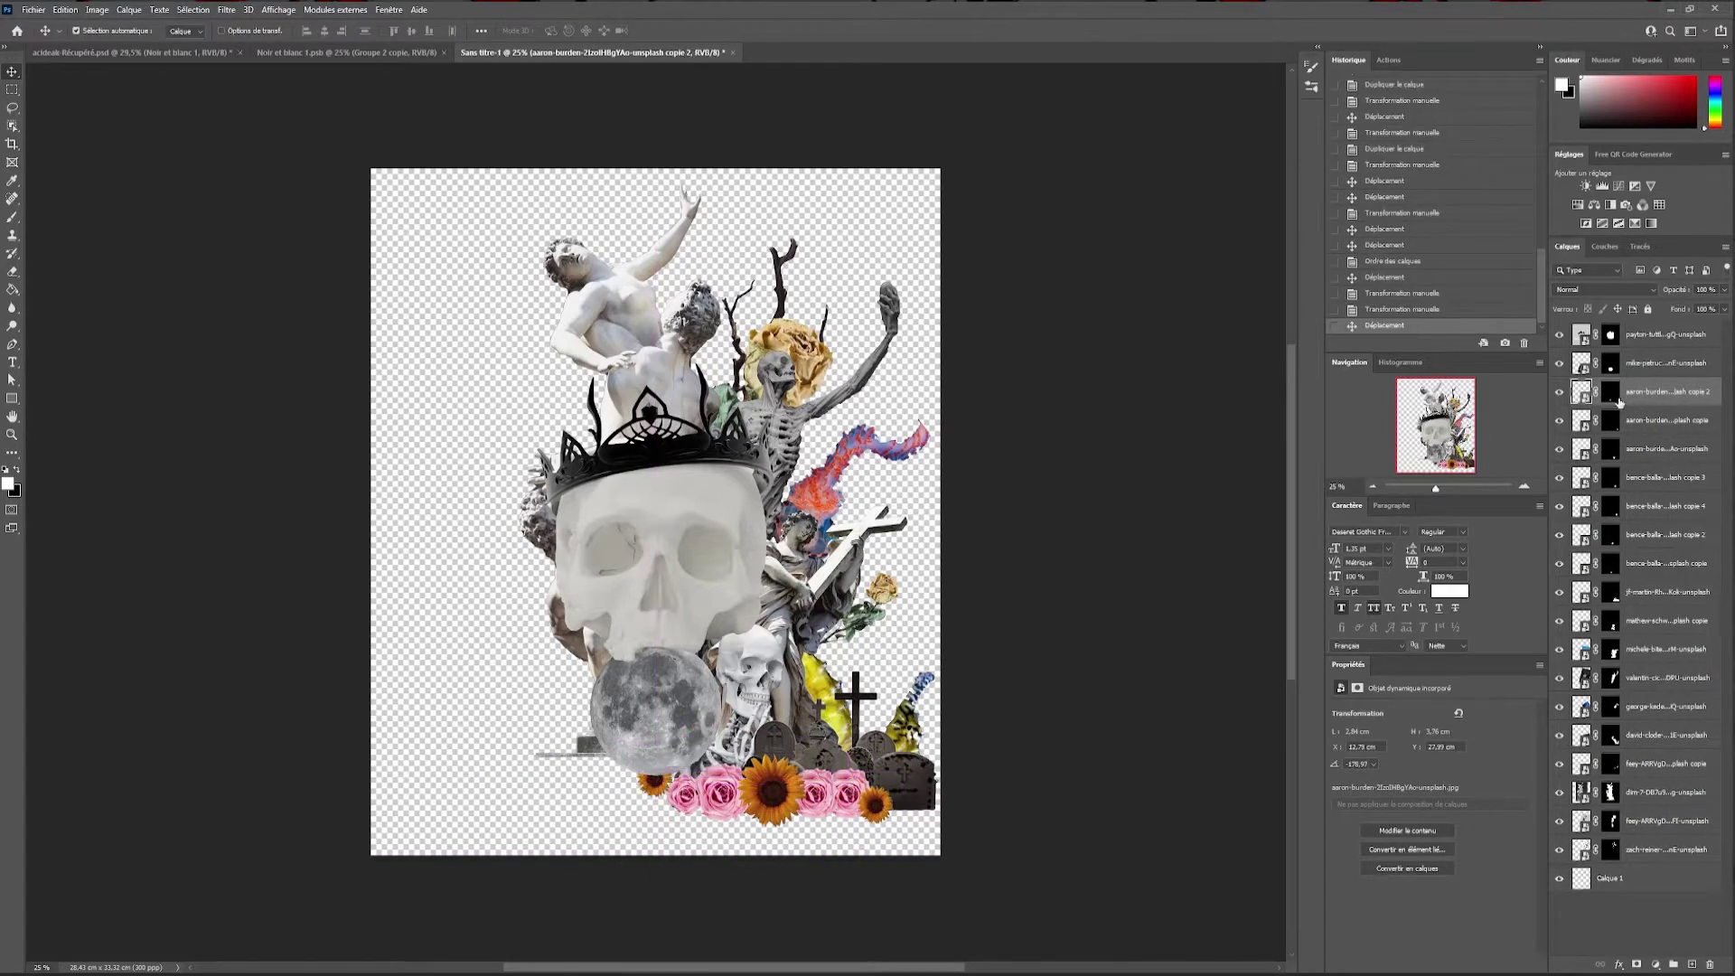
# Copy small rose stems beside the moon, placing them lower in the layer stack
pyautogui.keyDown('alt'); pyautogui.click(827, 471); pyautogui.keyUp('alt')
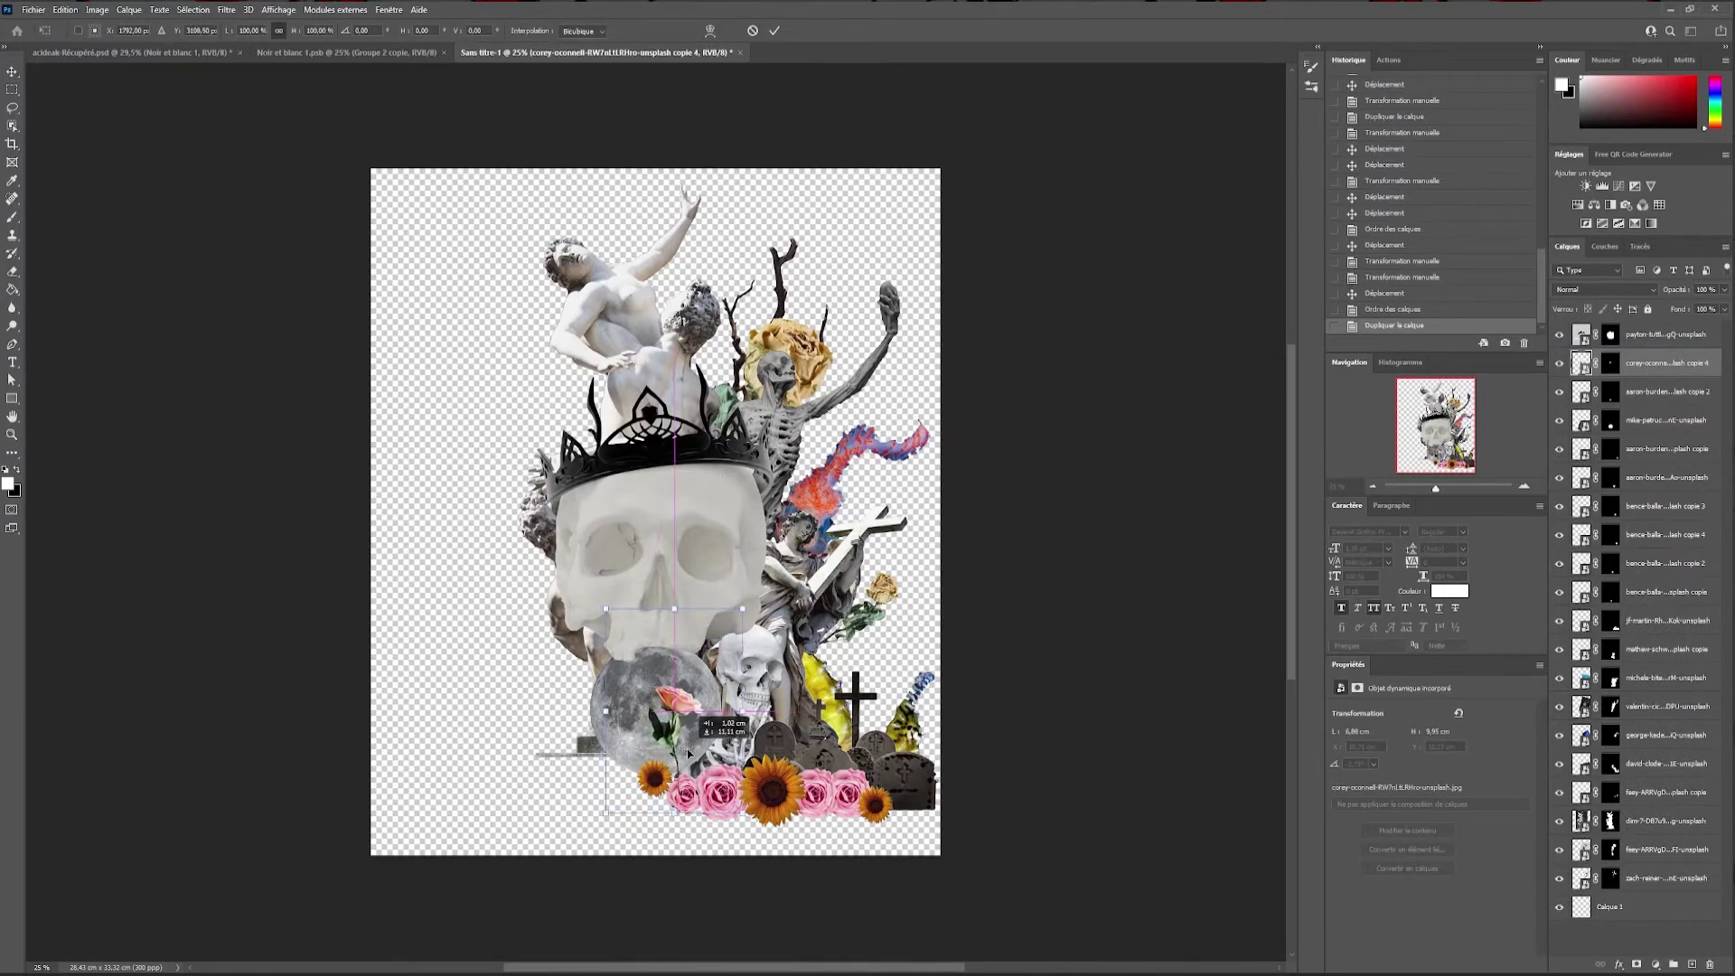
pyautogui.press('Return')
pyautogui.moveTo(1663, 362)
pyautogui.mouseDown()
pyautogui.moveTo(1626, 580)
pyautogui.moveTo(1644, 605)
pyautogui.mouseUp()
pyautogui.moveTo(696, 723); pyautogui.dragTo(692, 719)
pyautogui.hotkey('ctrl', 't')
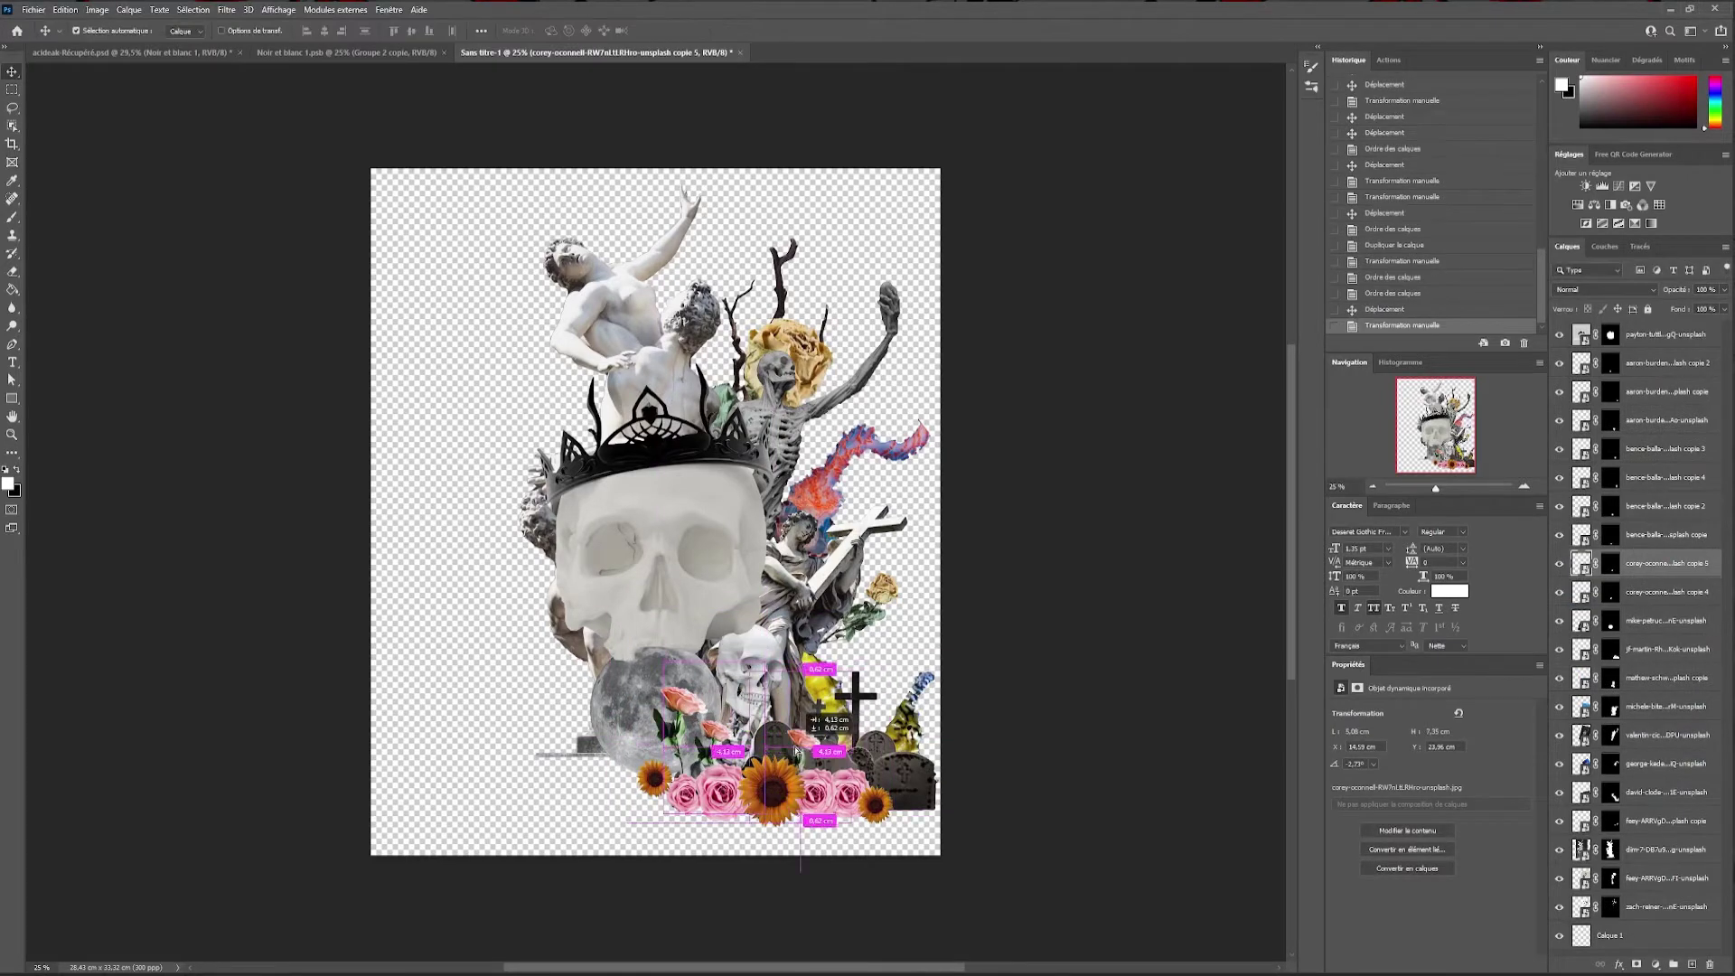
pyautogui.moveTo(795, 750); pyautogui.dragTo(795, 749)
pyautogui.hotkey('ctrl', 't')
pyautogui.press('Return')
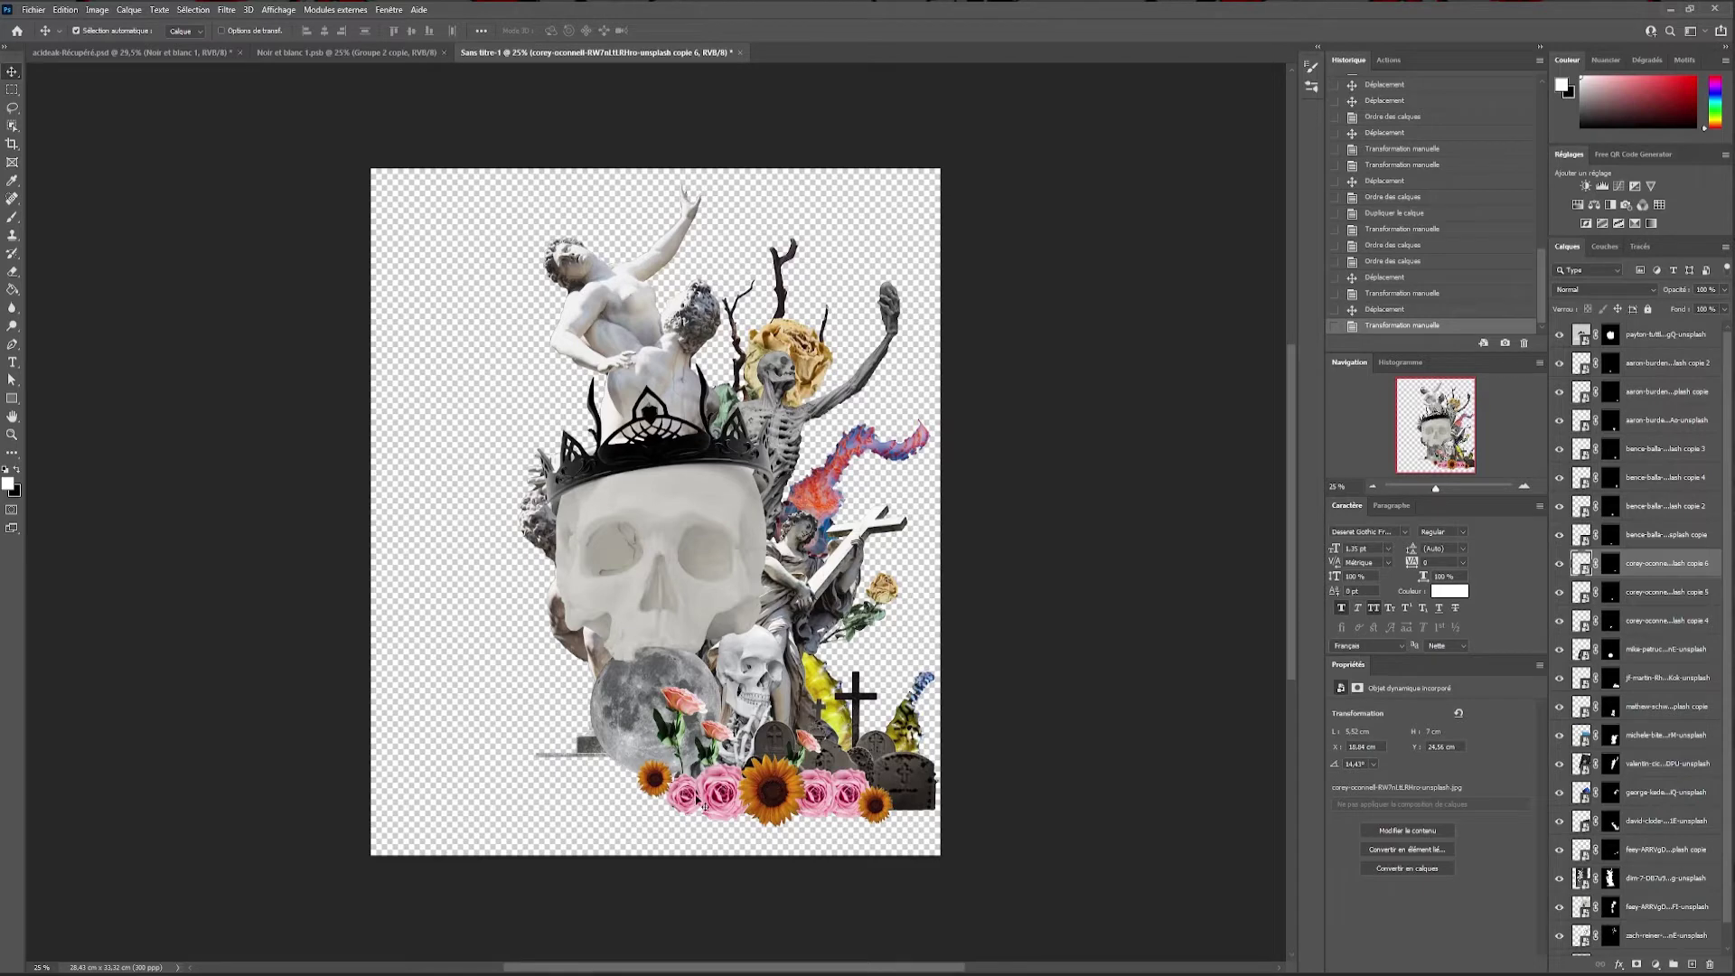
# Brighten the sunflower with a Brightness/Contrast adjustment clipped to it
pyautogui.click(1586, 185)
pyautogui.rightClick(1662, 419)
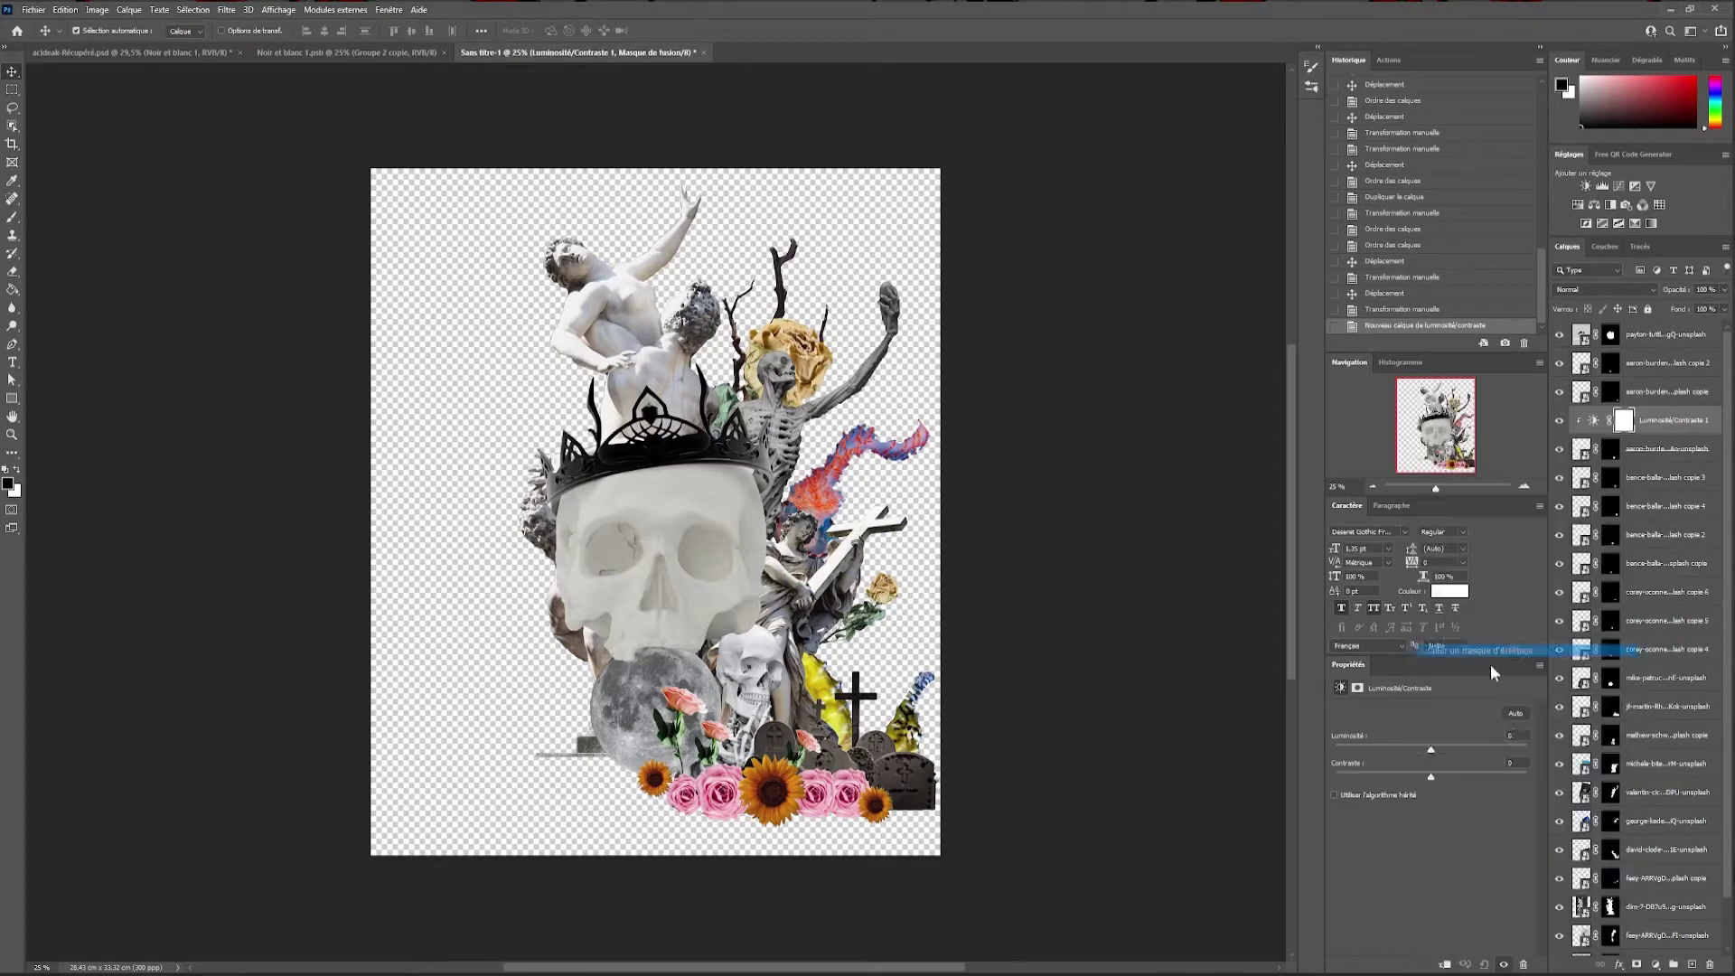
pyautogui.click(1491, 649)
pyautogui.moveTo(1430, 748); pyautogui.dragTo(1497, 750)
# Copy the adjustment onto other layers as clipping masks, one with contrast 10
pyautogui.moveTo(1663, 419)
pyautogui.mouseDown()
pyautogui.moveTo(1658, 366)
pyautogui.moveTo(1662, 553)
pyautogui.mouseUp()
pyautogui.rightClick(1642, 393)
pyautogui.click(1490, 649)
pyautogui.rightClick(1658, 372)
pyautogui.click(1572, 622)
pyautogui.rightClick(1662, 563)
pyautogui.click(1491, 651)
pyautogui.moveTo(1491, 774); pyautogui.dragTo(1442, 779)
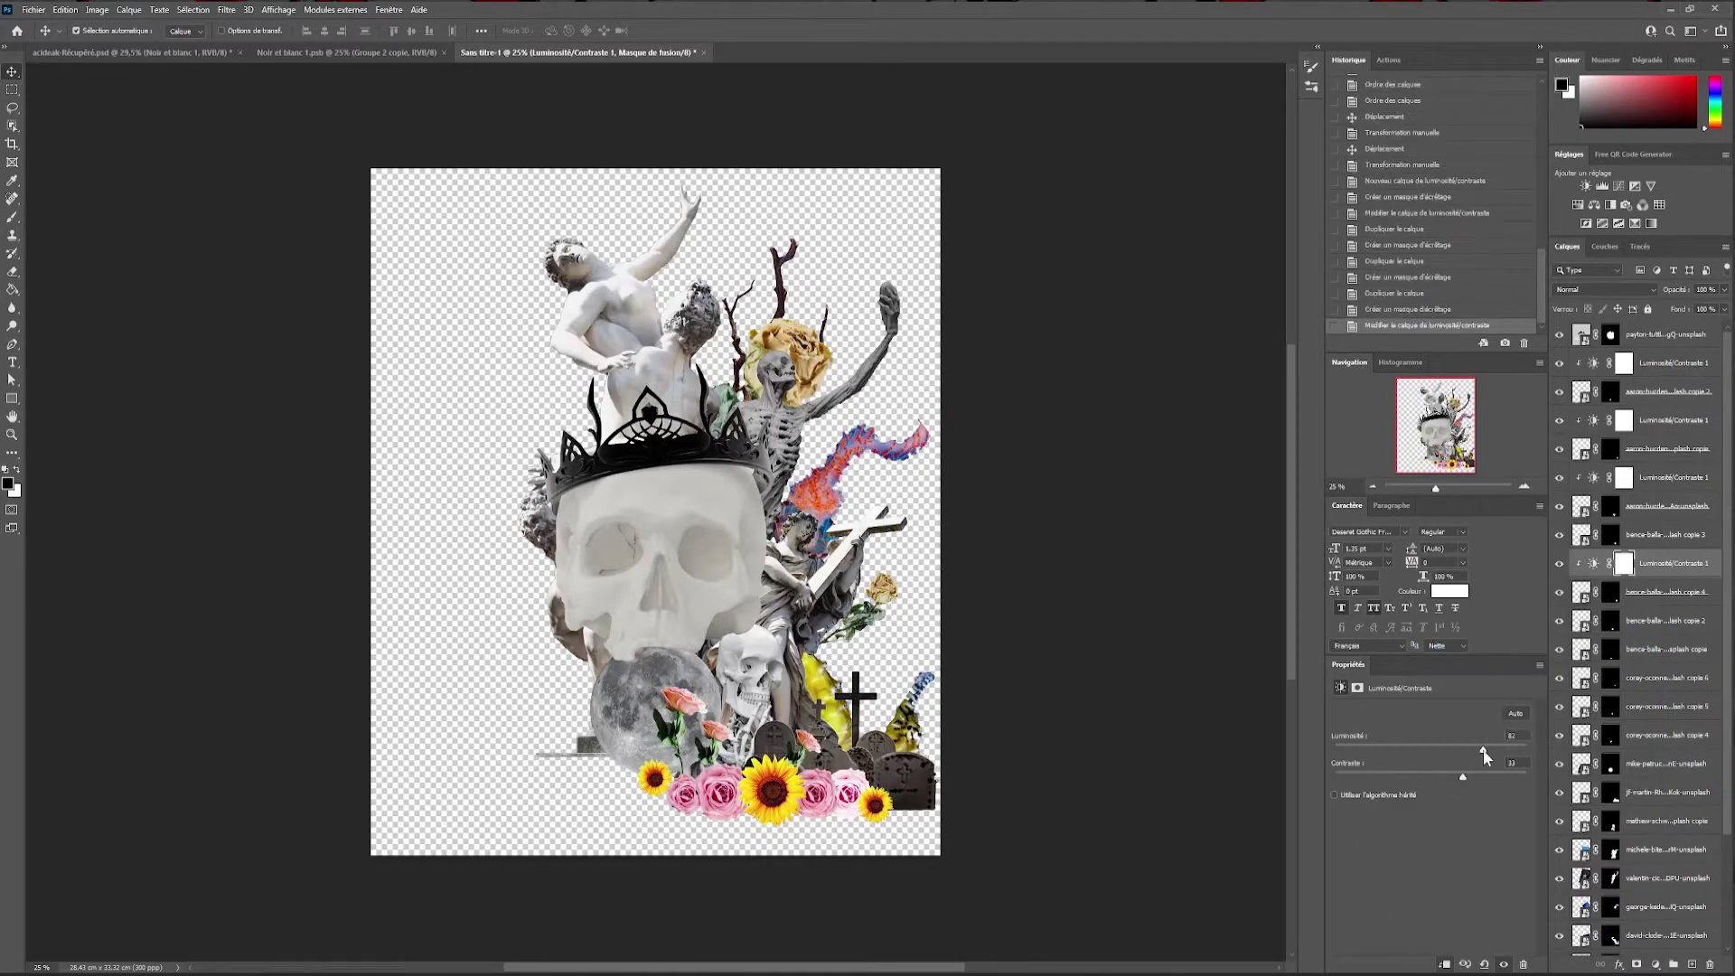
# Group the pink rose layers and clip a brightness adjustment to the group
pyautogui.click(825, 792)
pyautogui.keyDown('shift'); pyautogui.click(704, 805); pyautogui.keyUp('shift')
pyautogui.moveTo(1650, 586); pyautogui.dragTo(1650, 633)
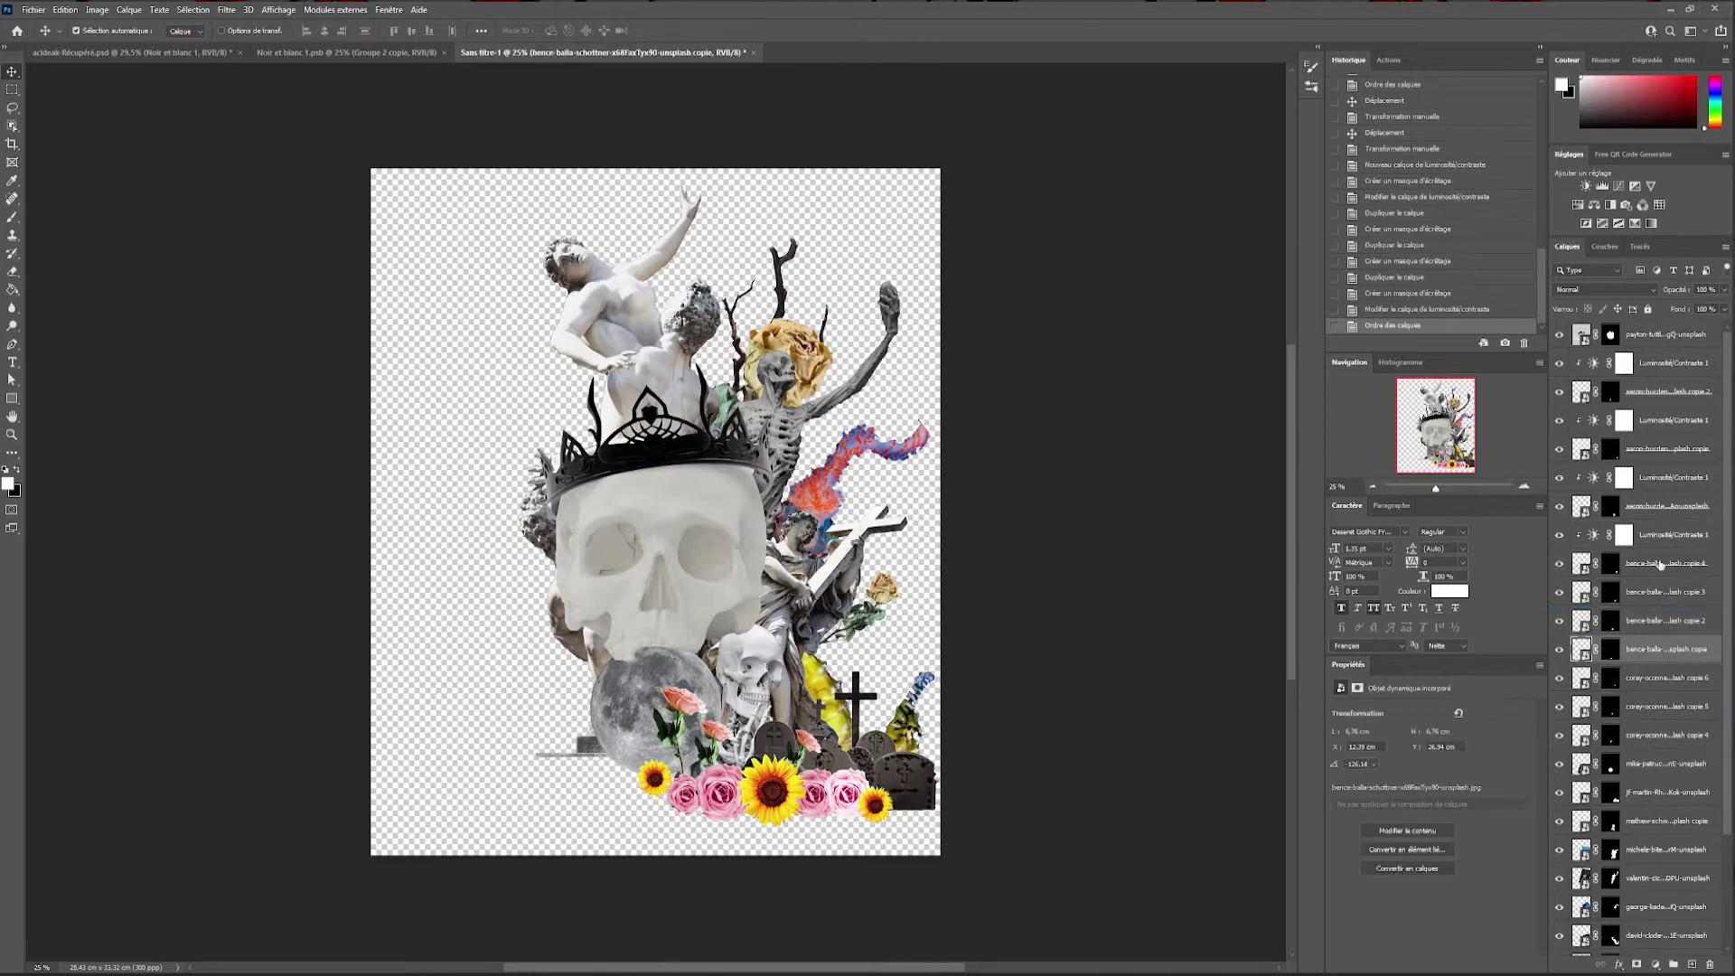
pyautogui.hotkey('ctrl', 'g')
pyautogui.moveTo(1662, 565); pyautogui.dragTo(1672, 535)
pyautogui.rightClick(1676, 540)
pyautogui.click(1513, 649)
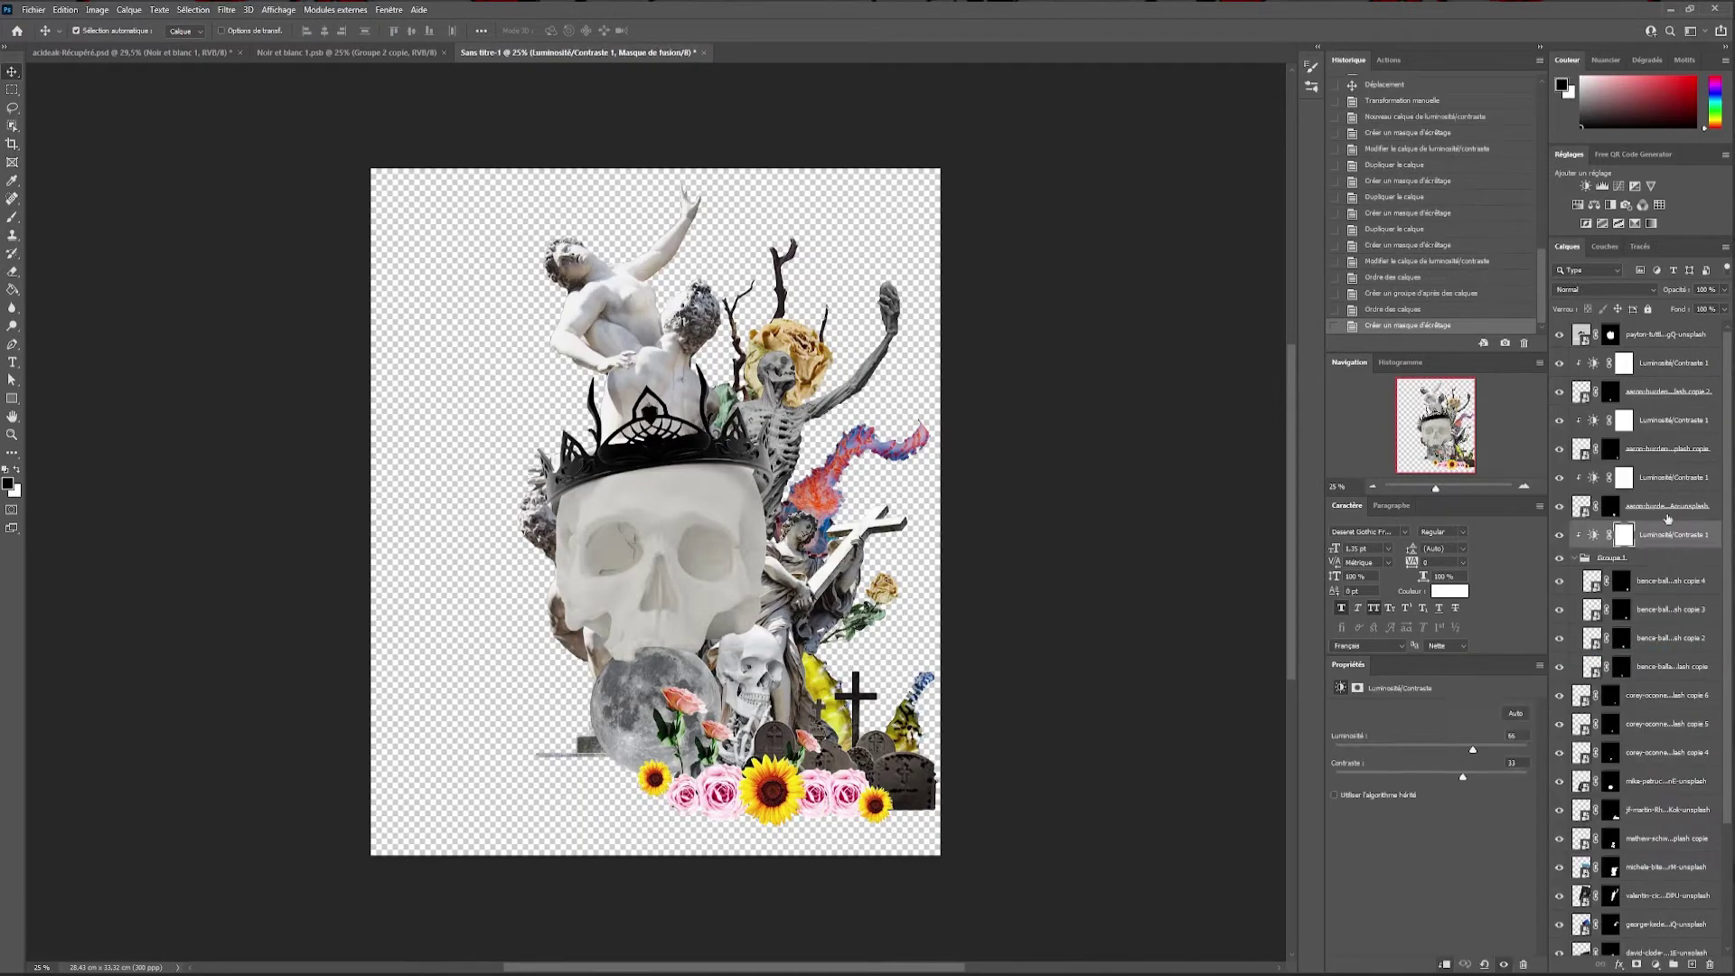
# Brighten the gravestones and the yellow shape, each with its own clipped adjustment
pyautogui.click(1667, 810)
pyautogui.click(1585, 186)
pyautogui.rightClick(1672, 810)
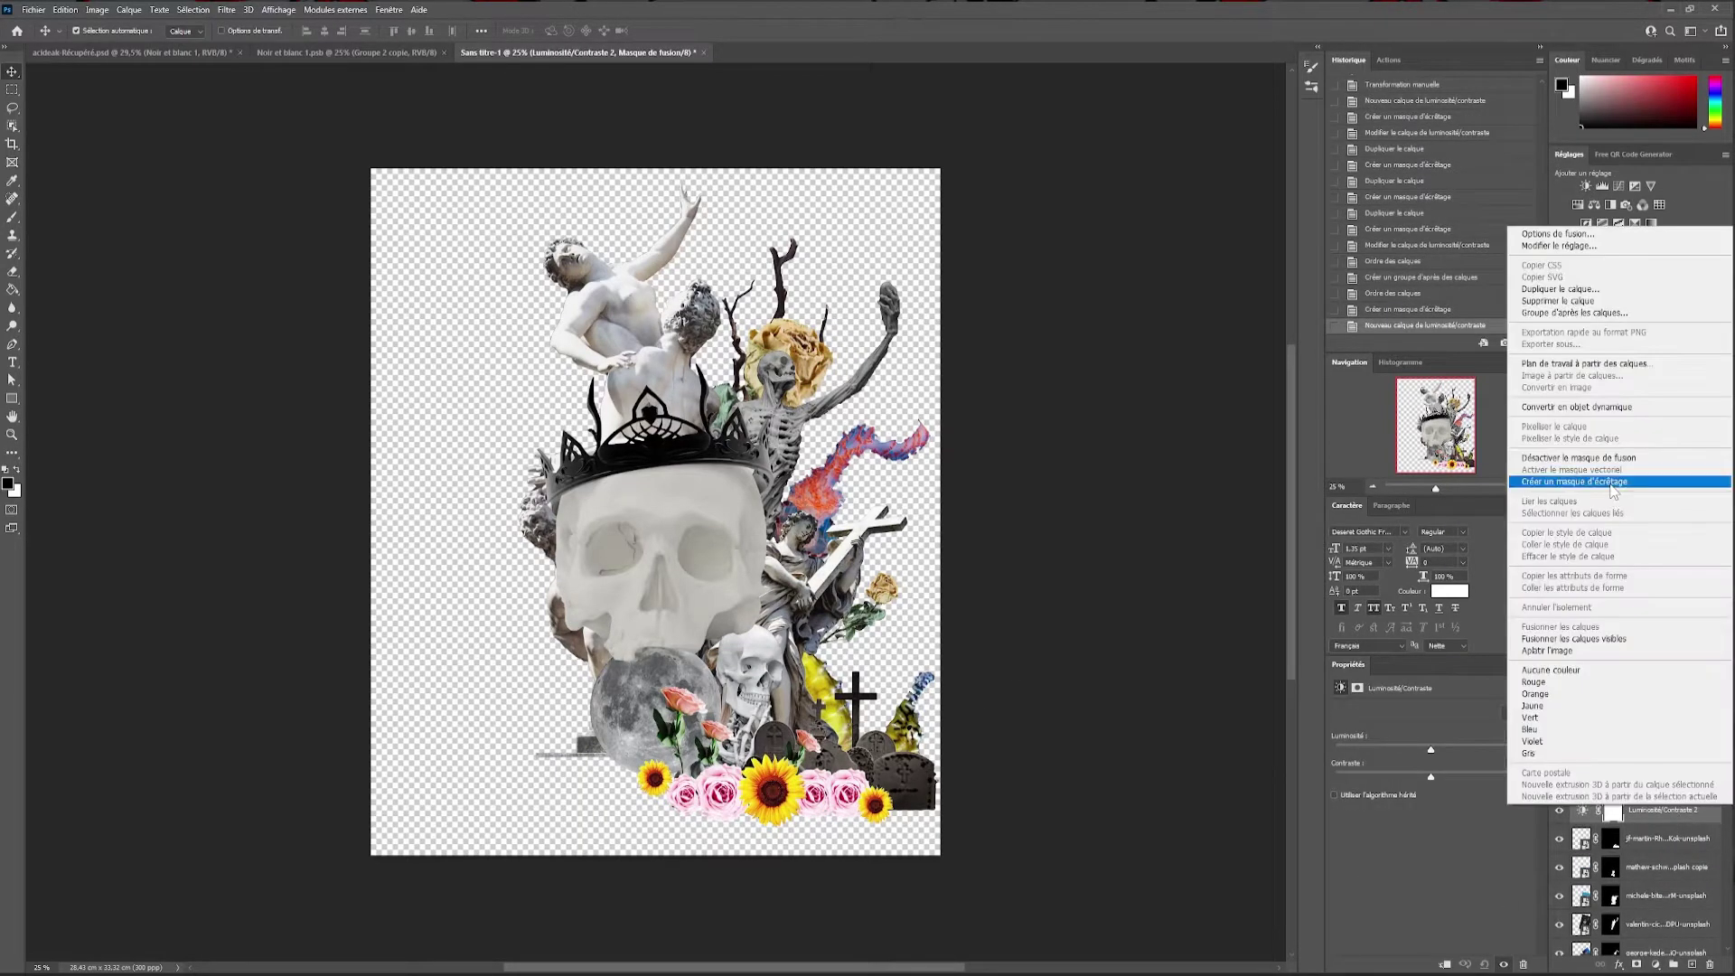
pyautogui.click(1572, 486)
pyautogui.moveTo(1430, 749); pyautogui.dragTo(1485, 749)
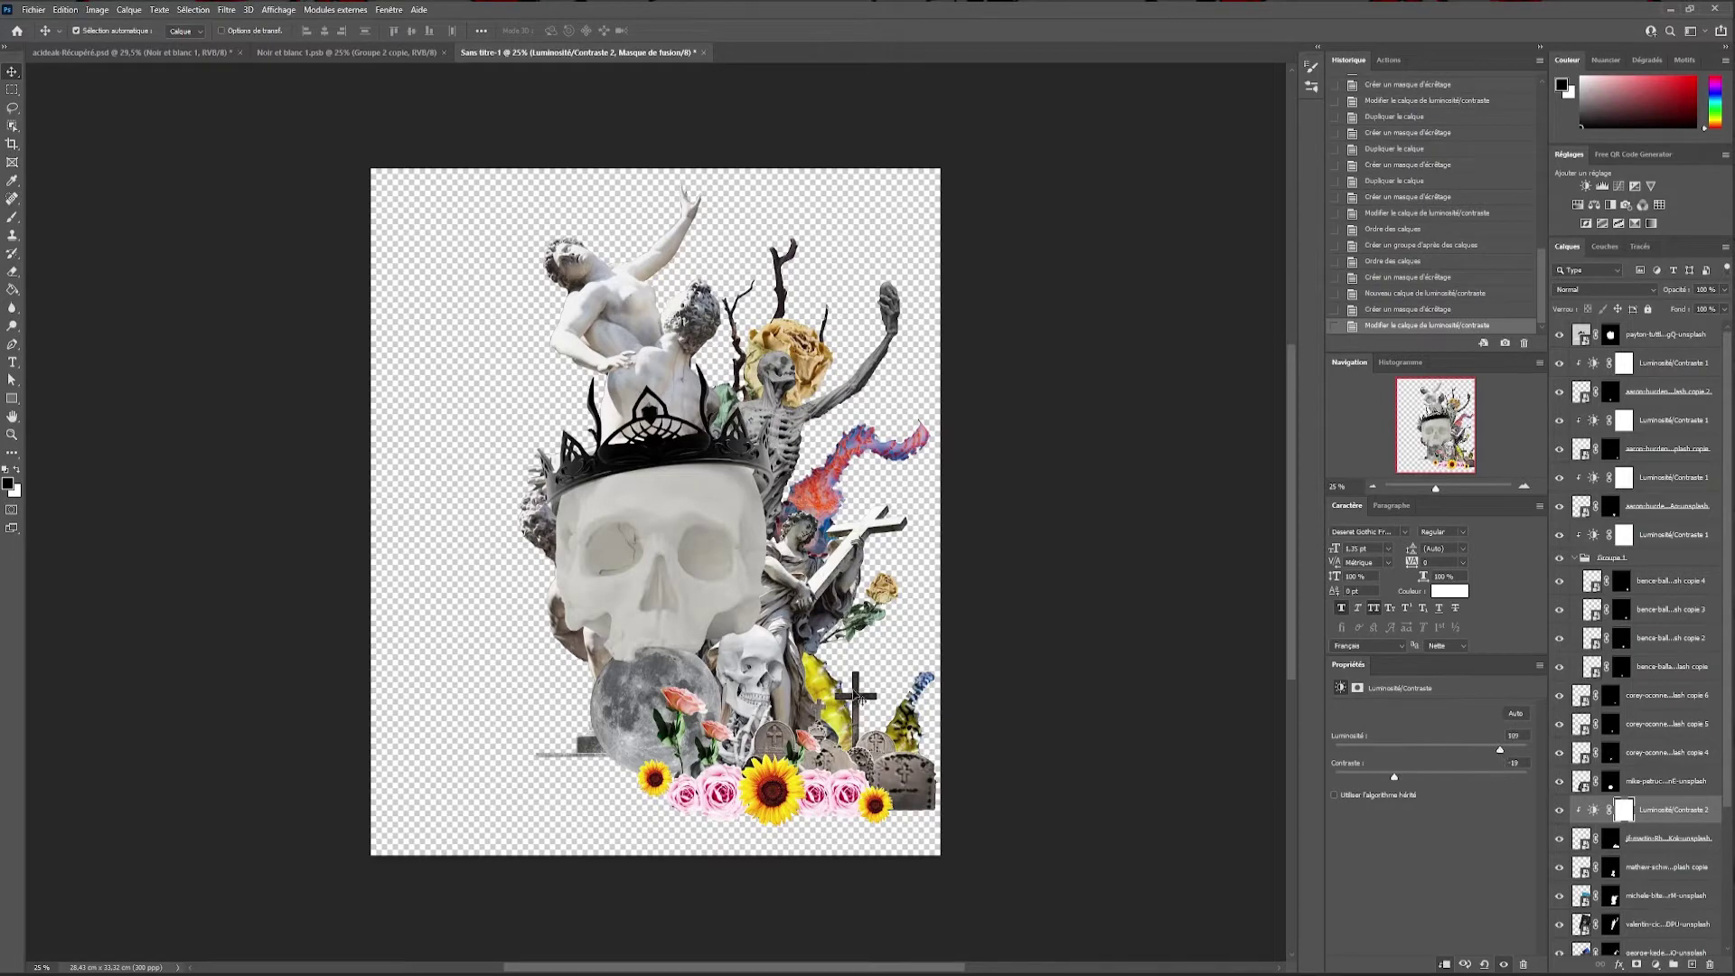
pyautogui.click(1667, 952)
pyautogui.click(1586, 186)
pyautogui.rightClick(1672, 855)
pyautogui.click(1572, 532)
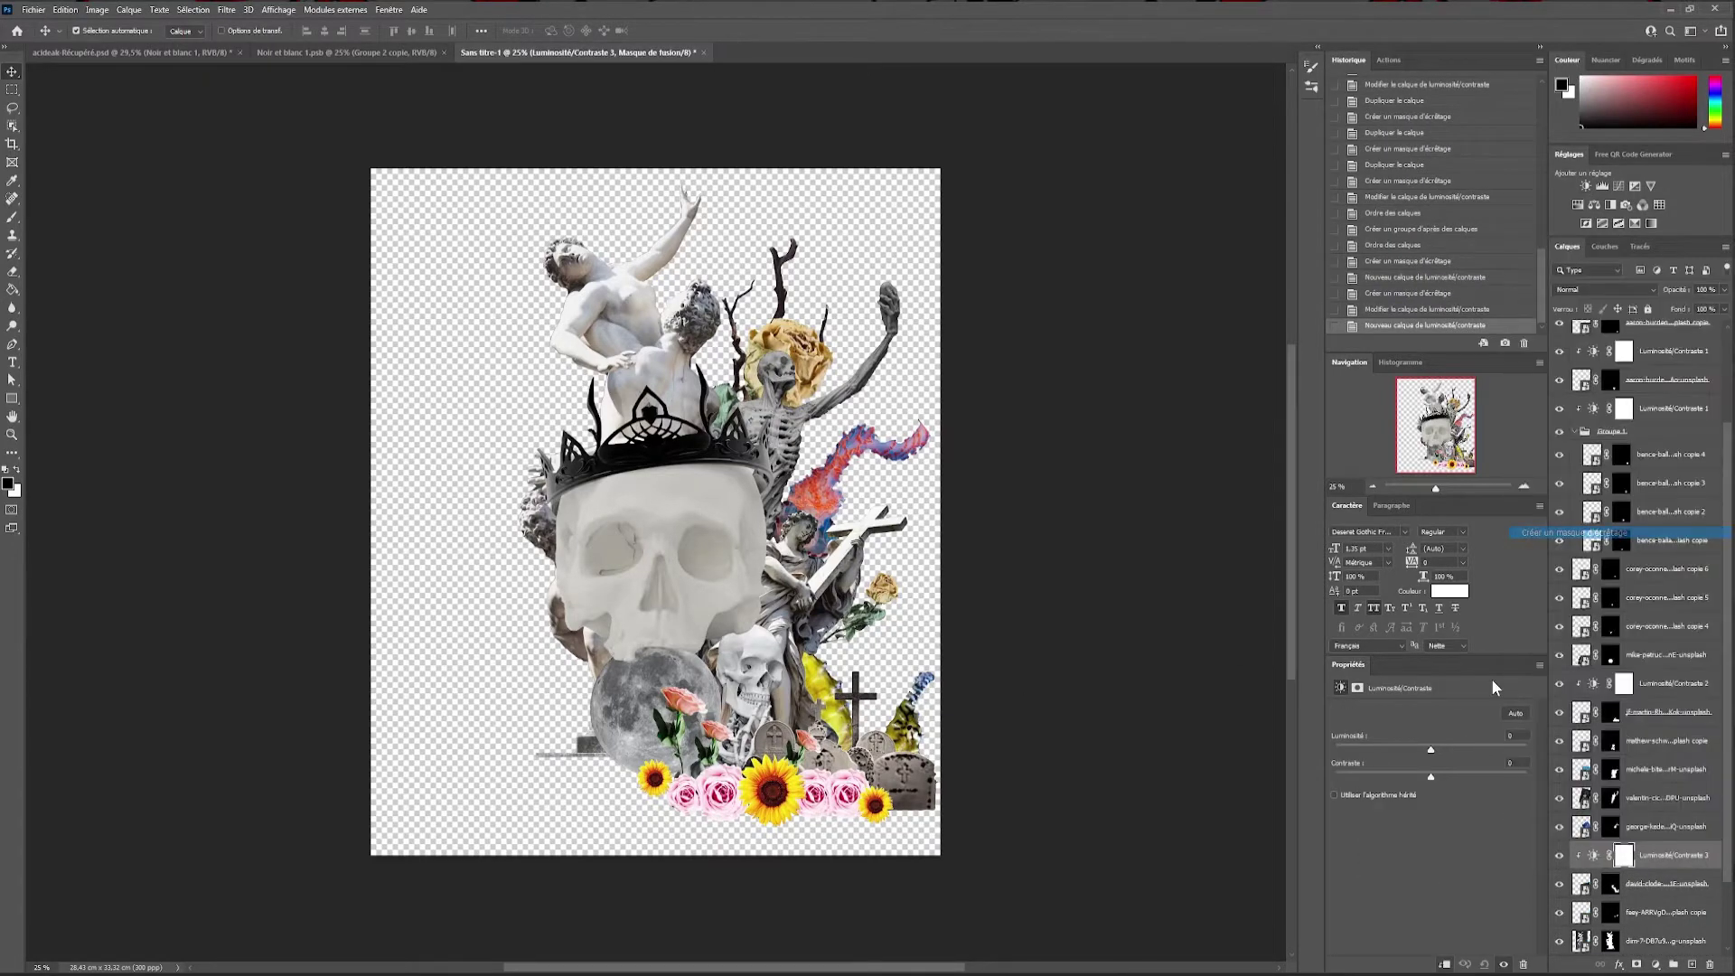
pyautogui.moveTo(1431, 749); pyautogui.dragTo(1453, 750)
# Brighten the moon and the crowned skull with clipped adjustments, boosting the skull's contrast
pyautogui.click(737, 694)
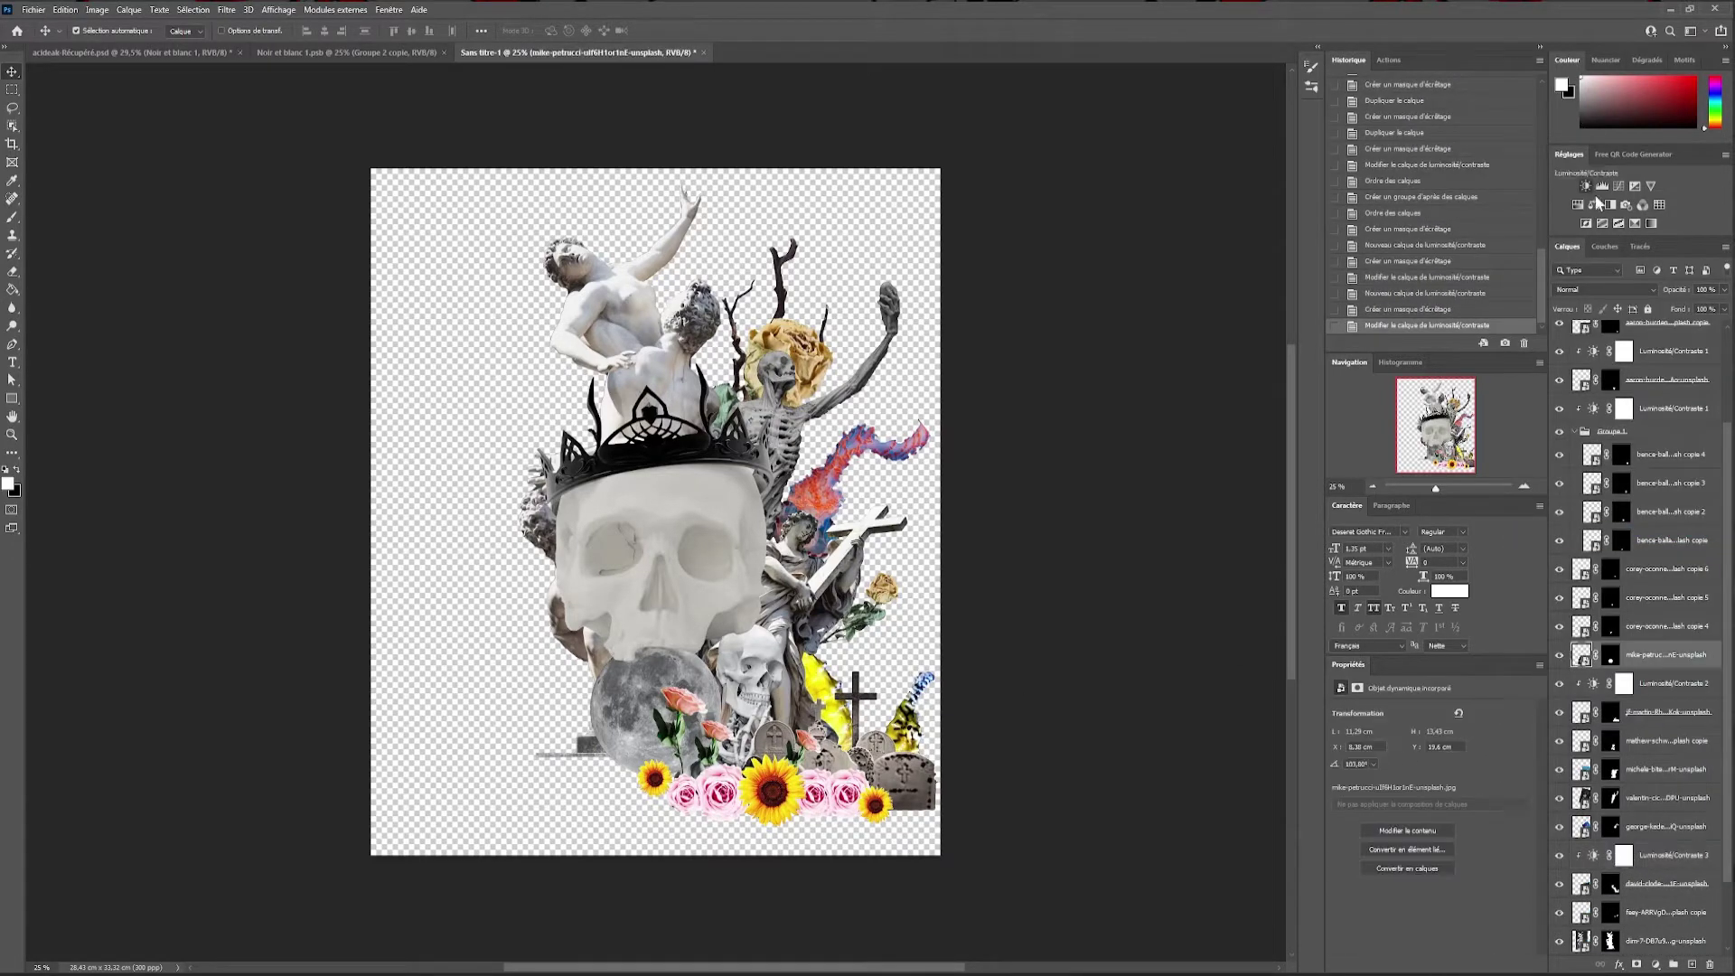
pyautogui.click(1586, 186)
pyautogui.rightClick(1671, 654)
pyautogui.click(1572, 532)
pyautogui.moveTo(1430, 749); pyautogui.dragTo(1479, 749)
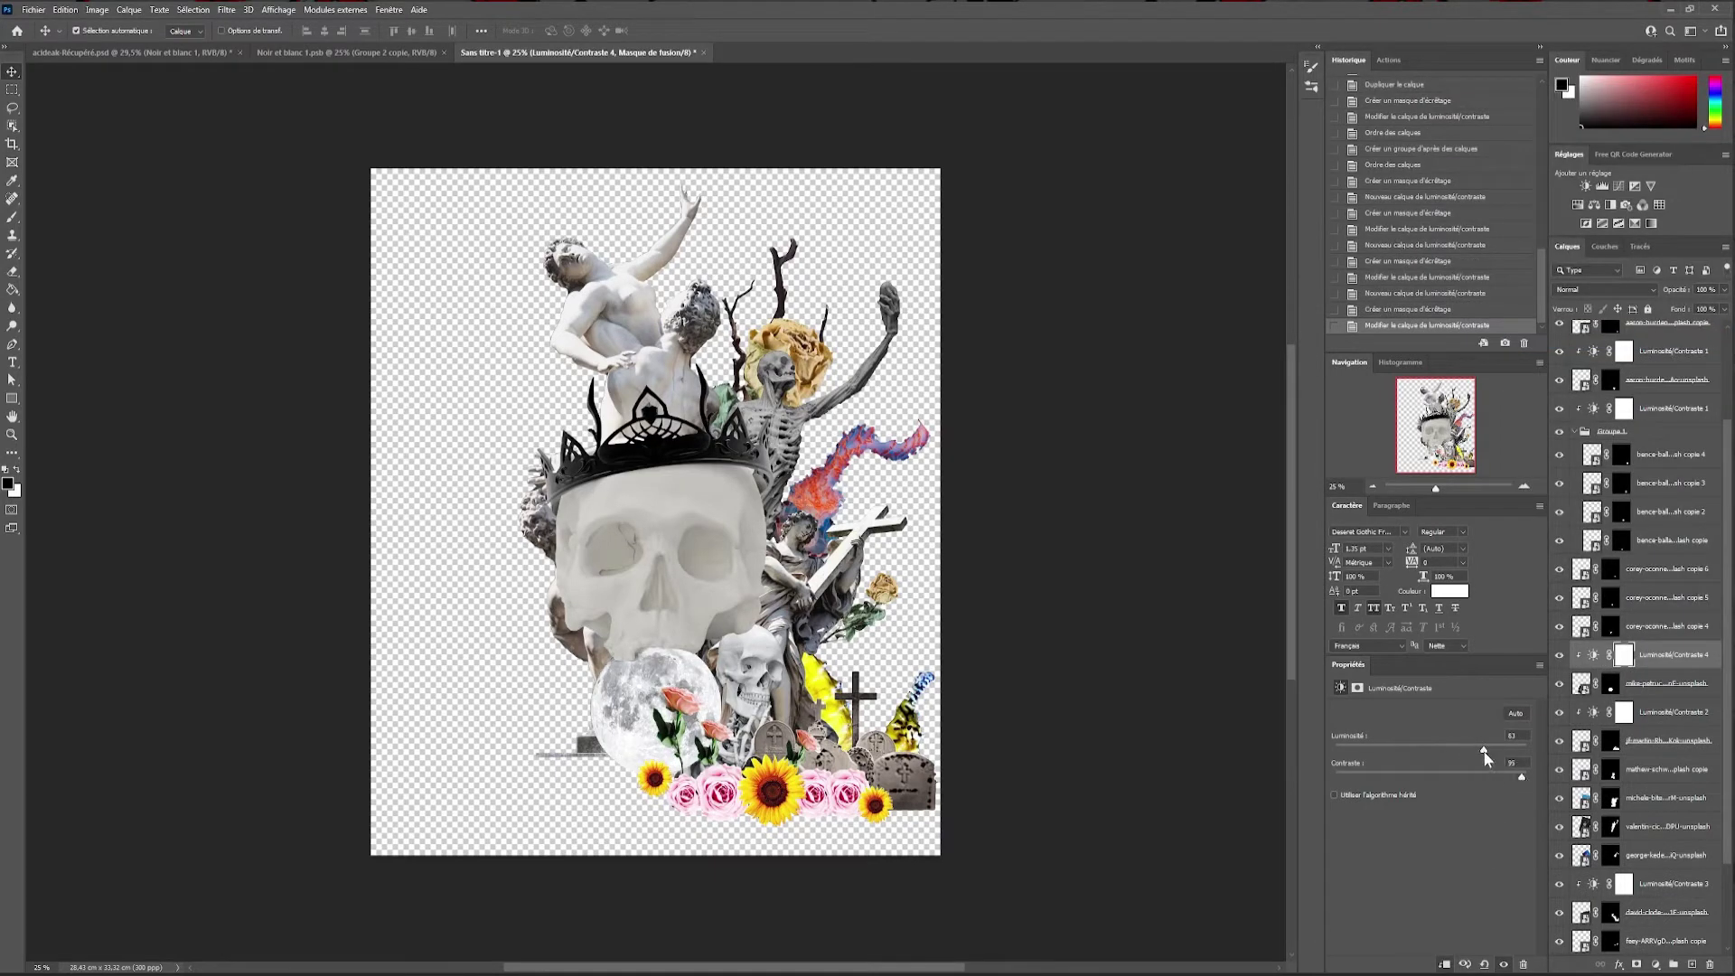
pyautogui.click(702, 484)
pyautogui.click(1585, 185)
pyautogui.rightClick(1671, 334)
pyautogui.click(1572, 533)
pyautogui.moveTo(1430, 749); pyautogui.dragTo(1530, 779)
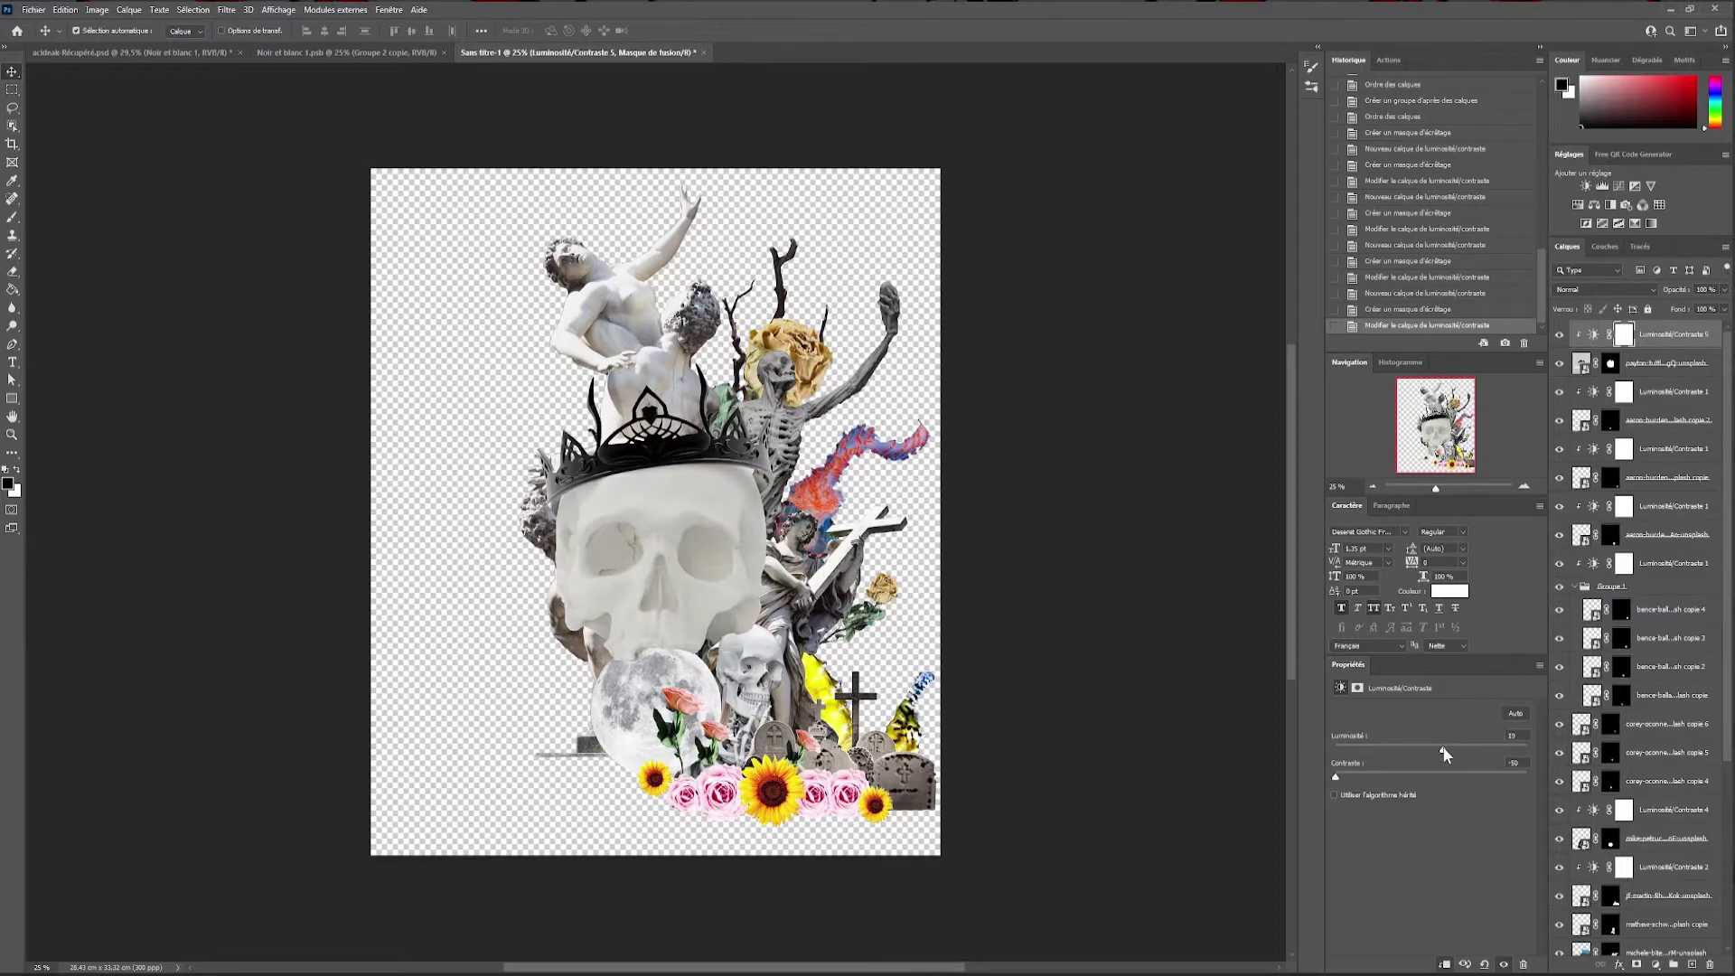
# Add clipped Brightness/Contrast adjustments to the bottom statue and the valentin image, brightening the statue
pyautogui.click(723, 353)
pyautogui.click(1586, 186)
pyautogui.rightClick(1671, 826)
pyautogui.click(1573, 503)
pyautogui.moveTo(1430, 749); pyautogui.dragTo(1568, 777)
pyautogui.moveTo(1021, 161)
pyautogui.mouseDown()
pyautogui.moveTo(1034, 178)
pyautogui.moveTo(994, 187)
pyautogui.mouseUp()
pyautogui.click(1586, 185)
pyautogui.rightClick(1672, 683)
pyautogui.click(1573, 371)
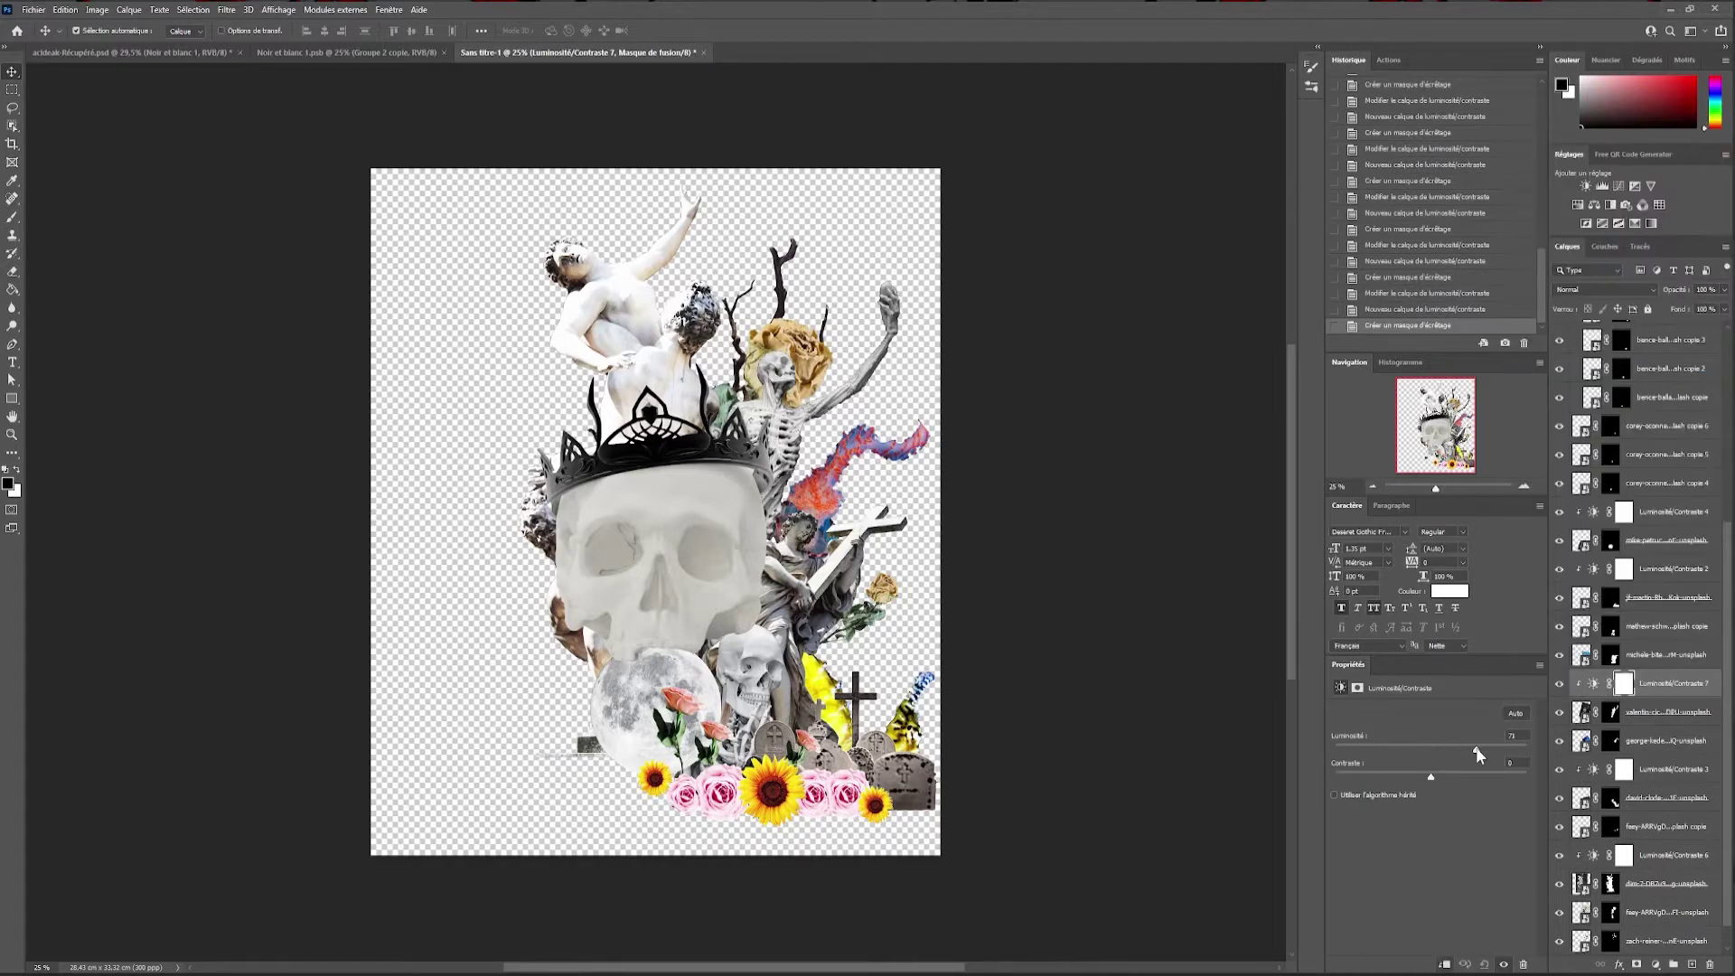
# Brighten two more cutouts with clipped adjustments, one to about 60, then select the collage pieces
pyautogui.click(1586, 185)
pyautogui.rightClick(1672, 740)
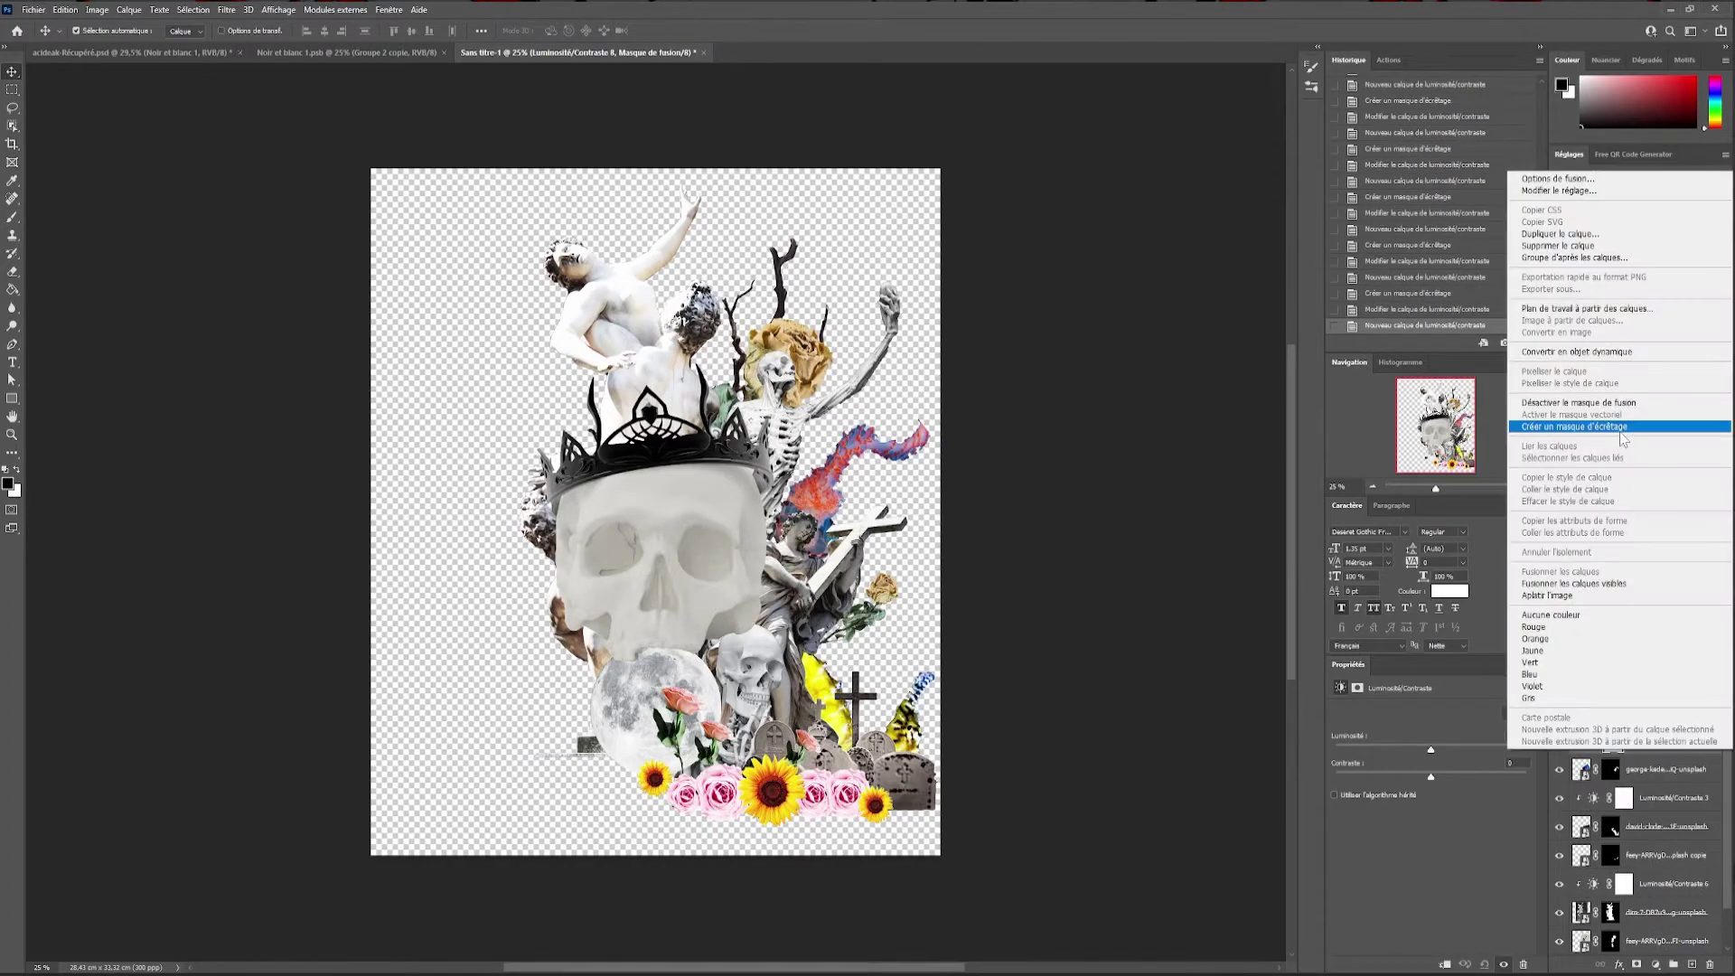
pyautogui.click(1572, 425)
pyautogui.moveTo(1430, 749); pyautogui.dragTo(1485, 749)
pyautogui.click(1667, 654)
pyautogui.click(1585, 186)
pyautogui.rightClick(1672, 654)
pyautogui.click(1572, 341)
pyautogui.moveTo(1430, 749); pyautogui.dragTo(1468, 752)
pyautogui.moveTo(1046, 174); pyautogui.dragTo(556, 831)
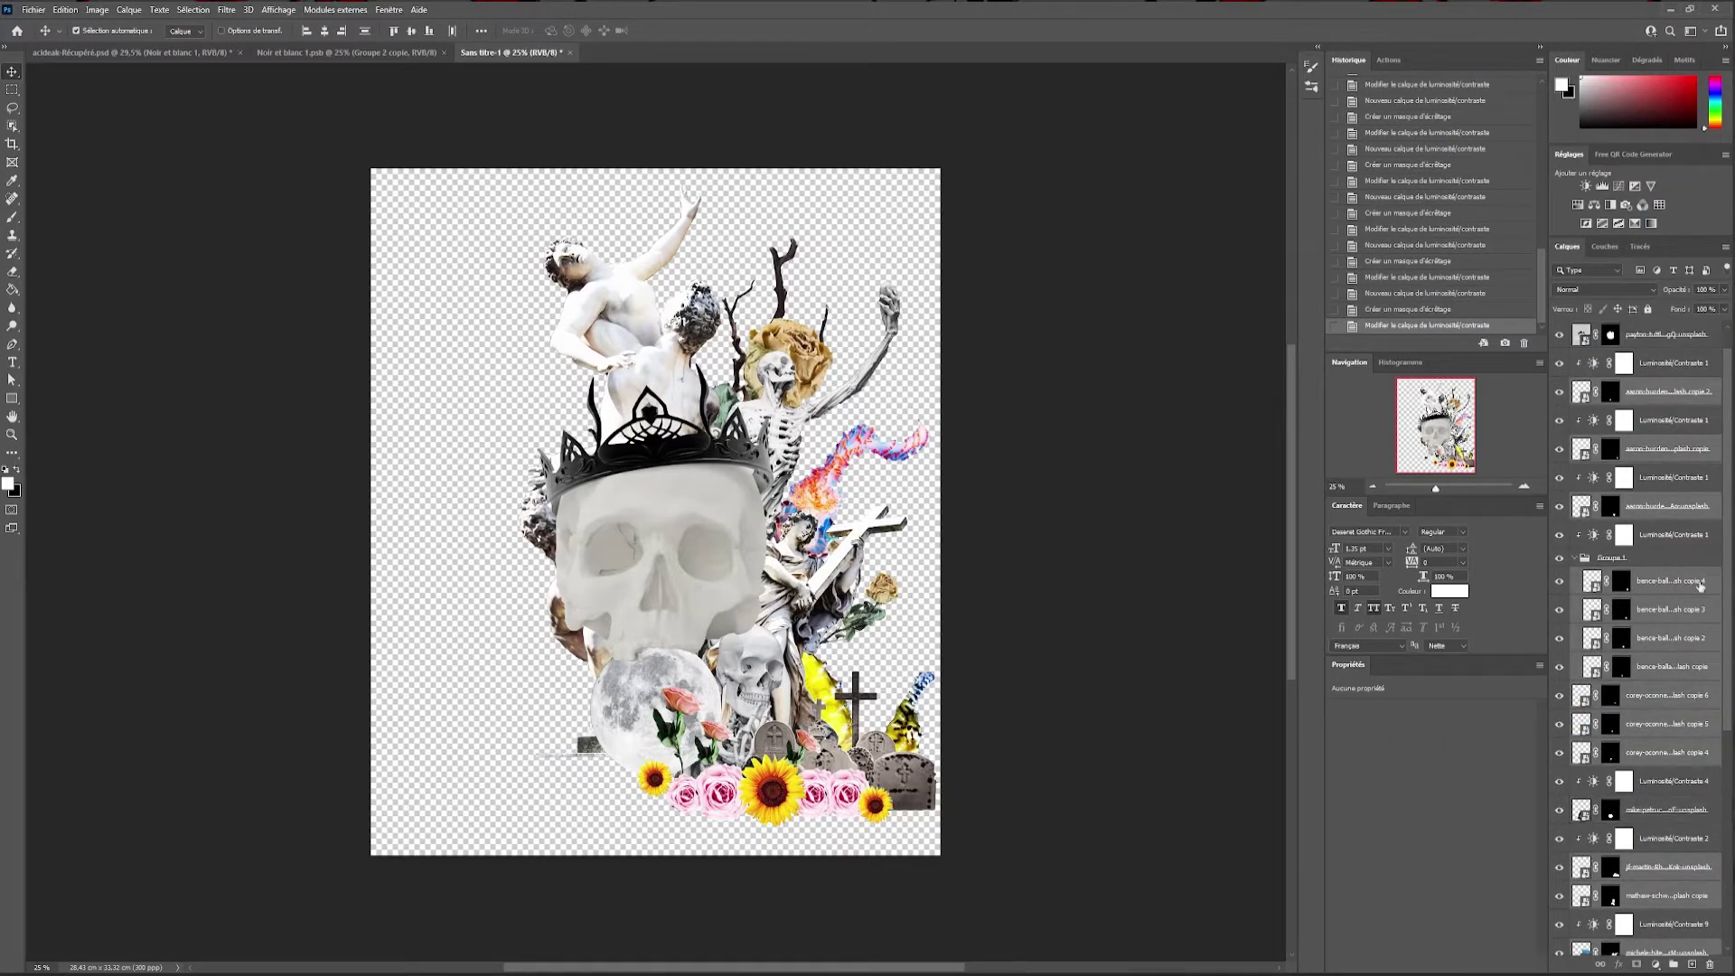
pyautogui.click(1667, 334)
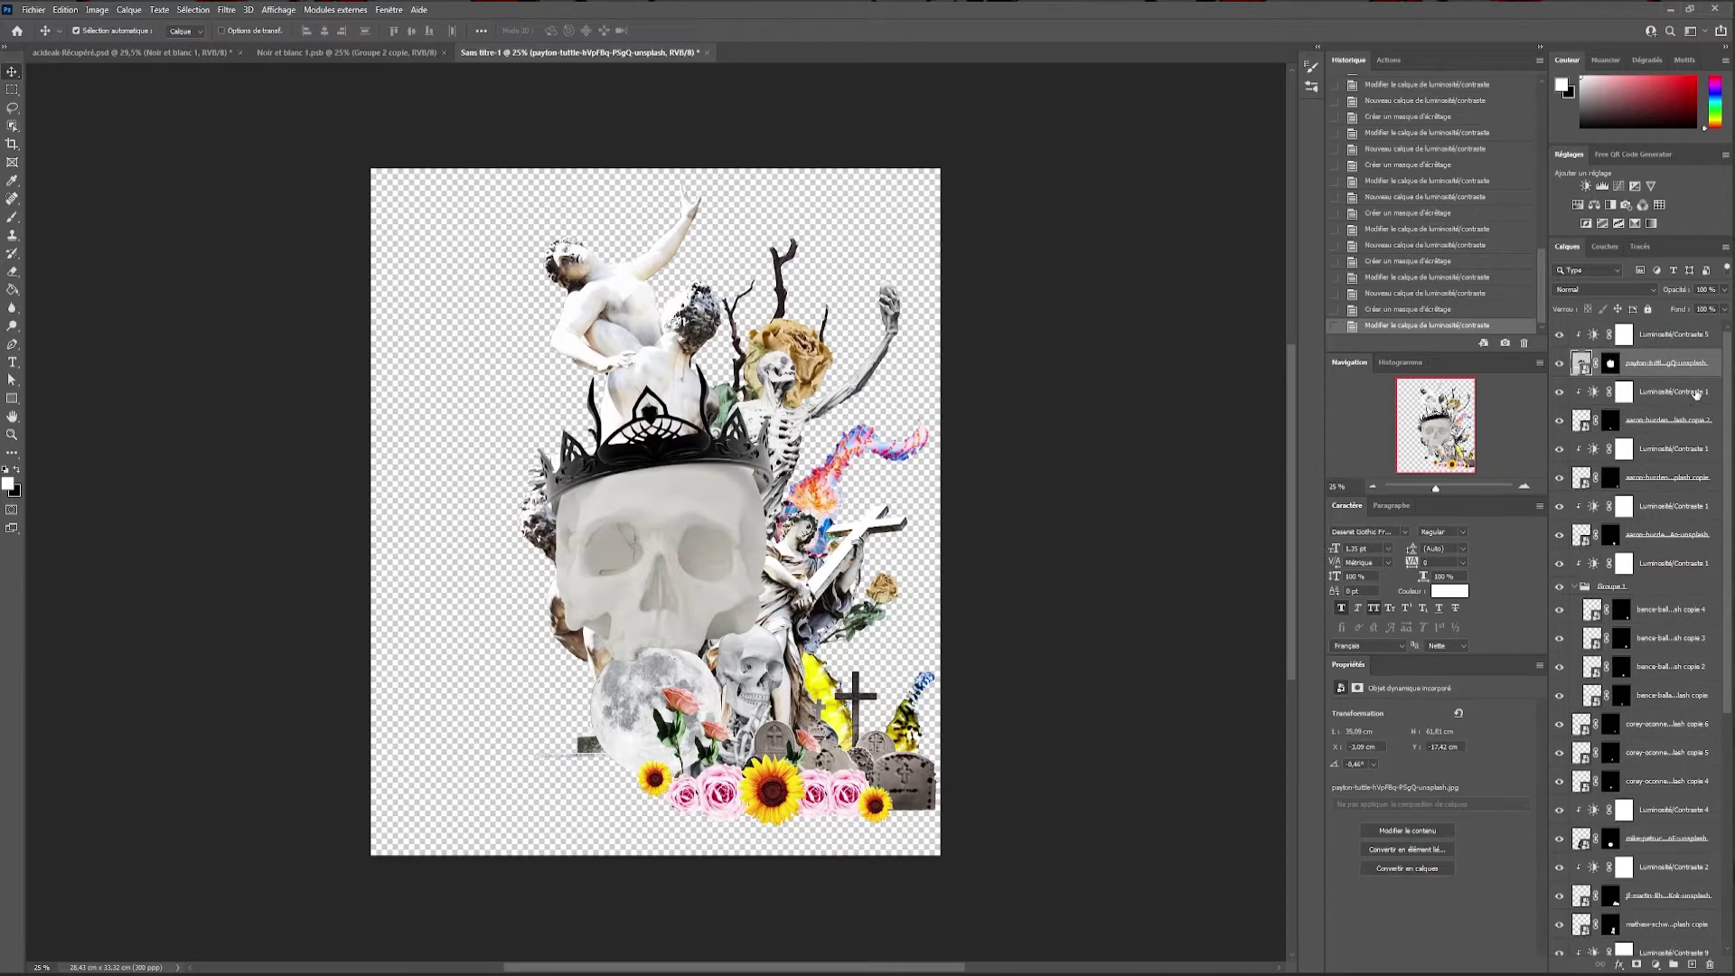
# Group the collage pieces into a mirrored copy, then delete the duplicate top statue and unneeded mask
pyautogui.scroll(-5, 1696, 393)
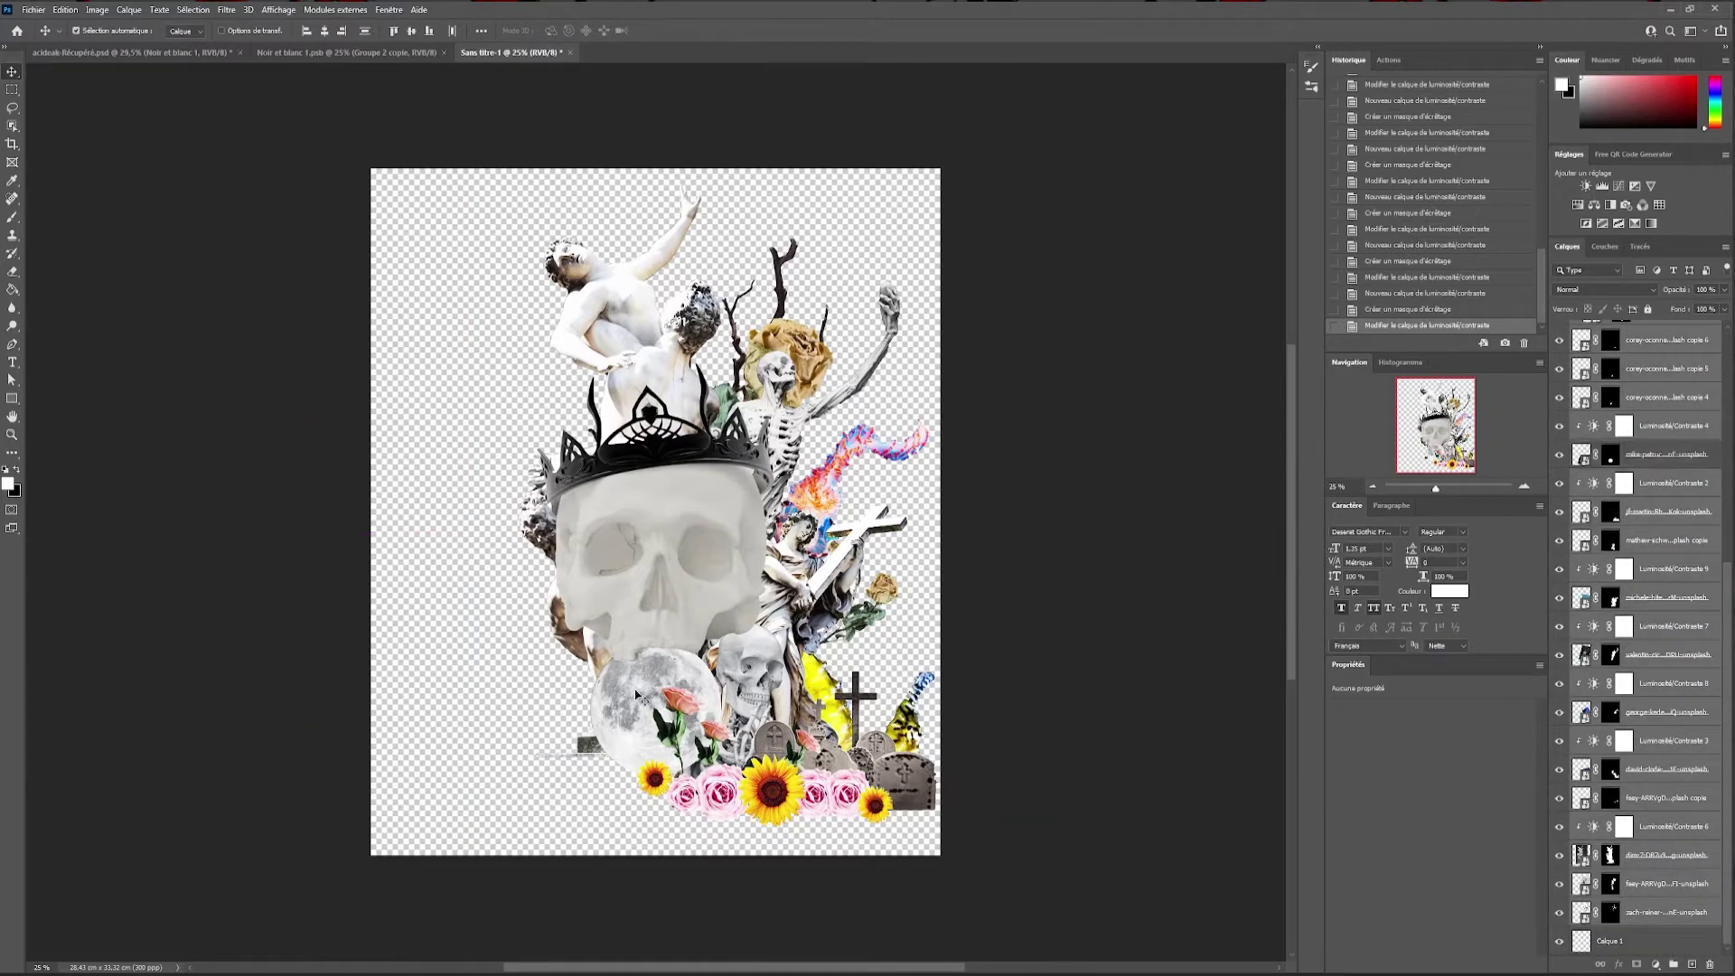
pyautogui.hotkey('ctrl', 'g')
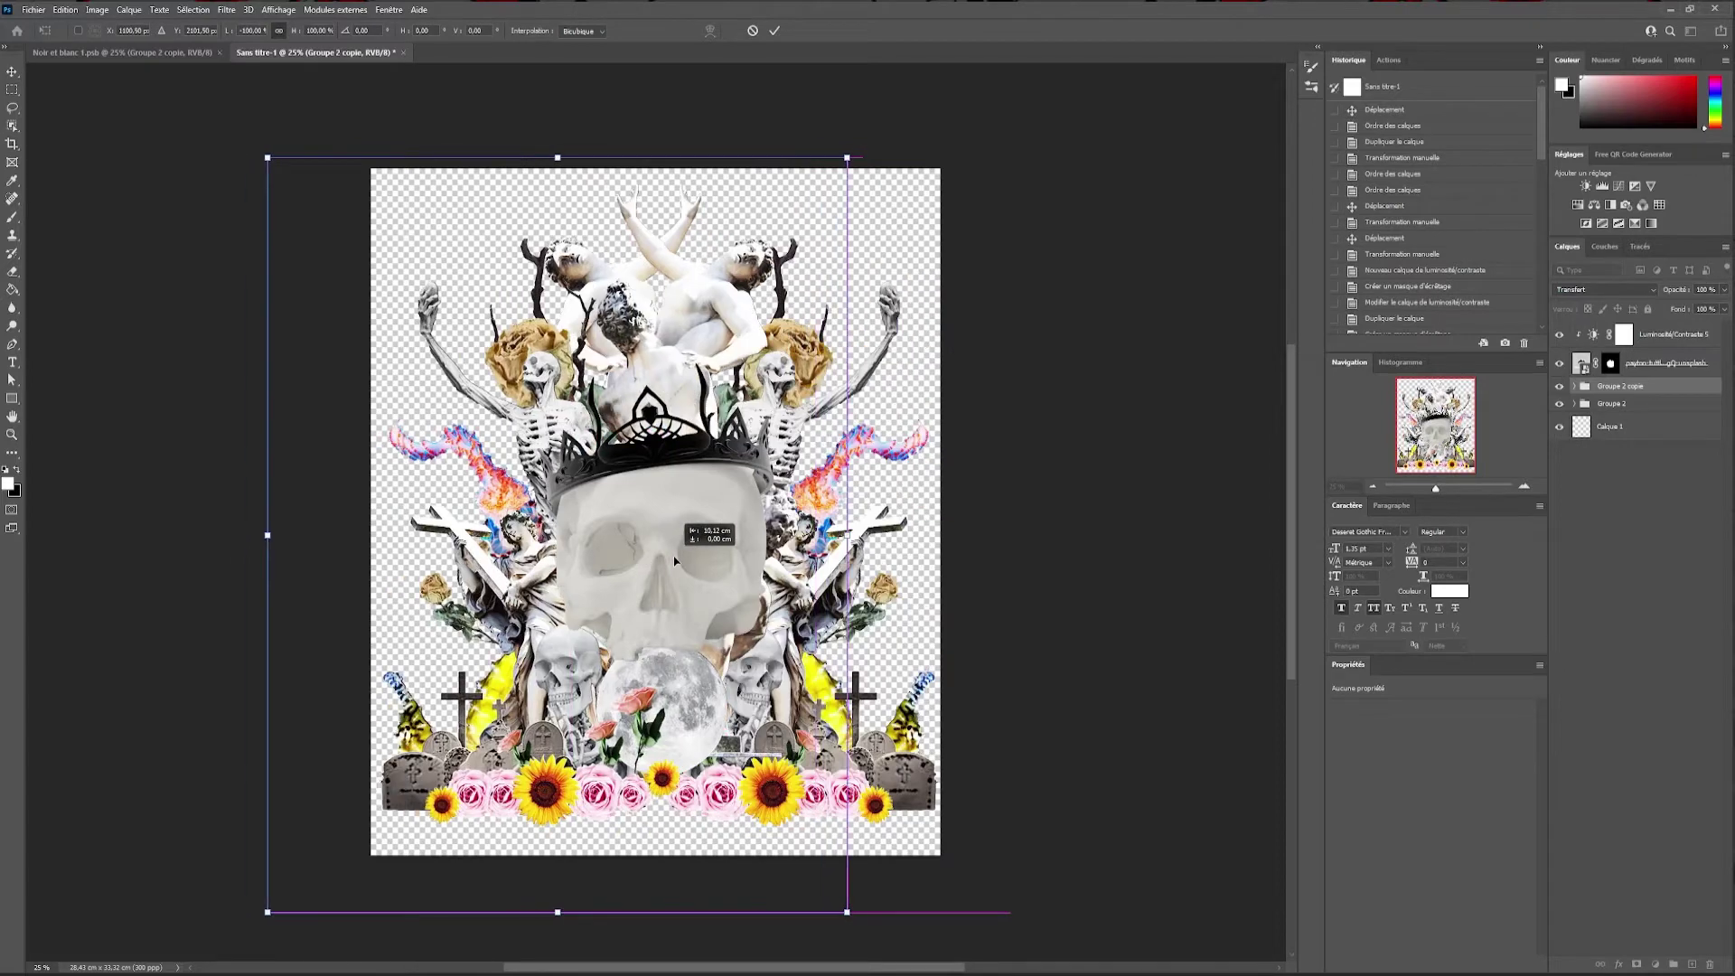
pyautogui.press('Return')
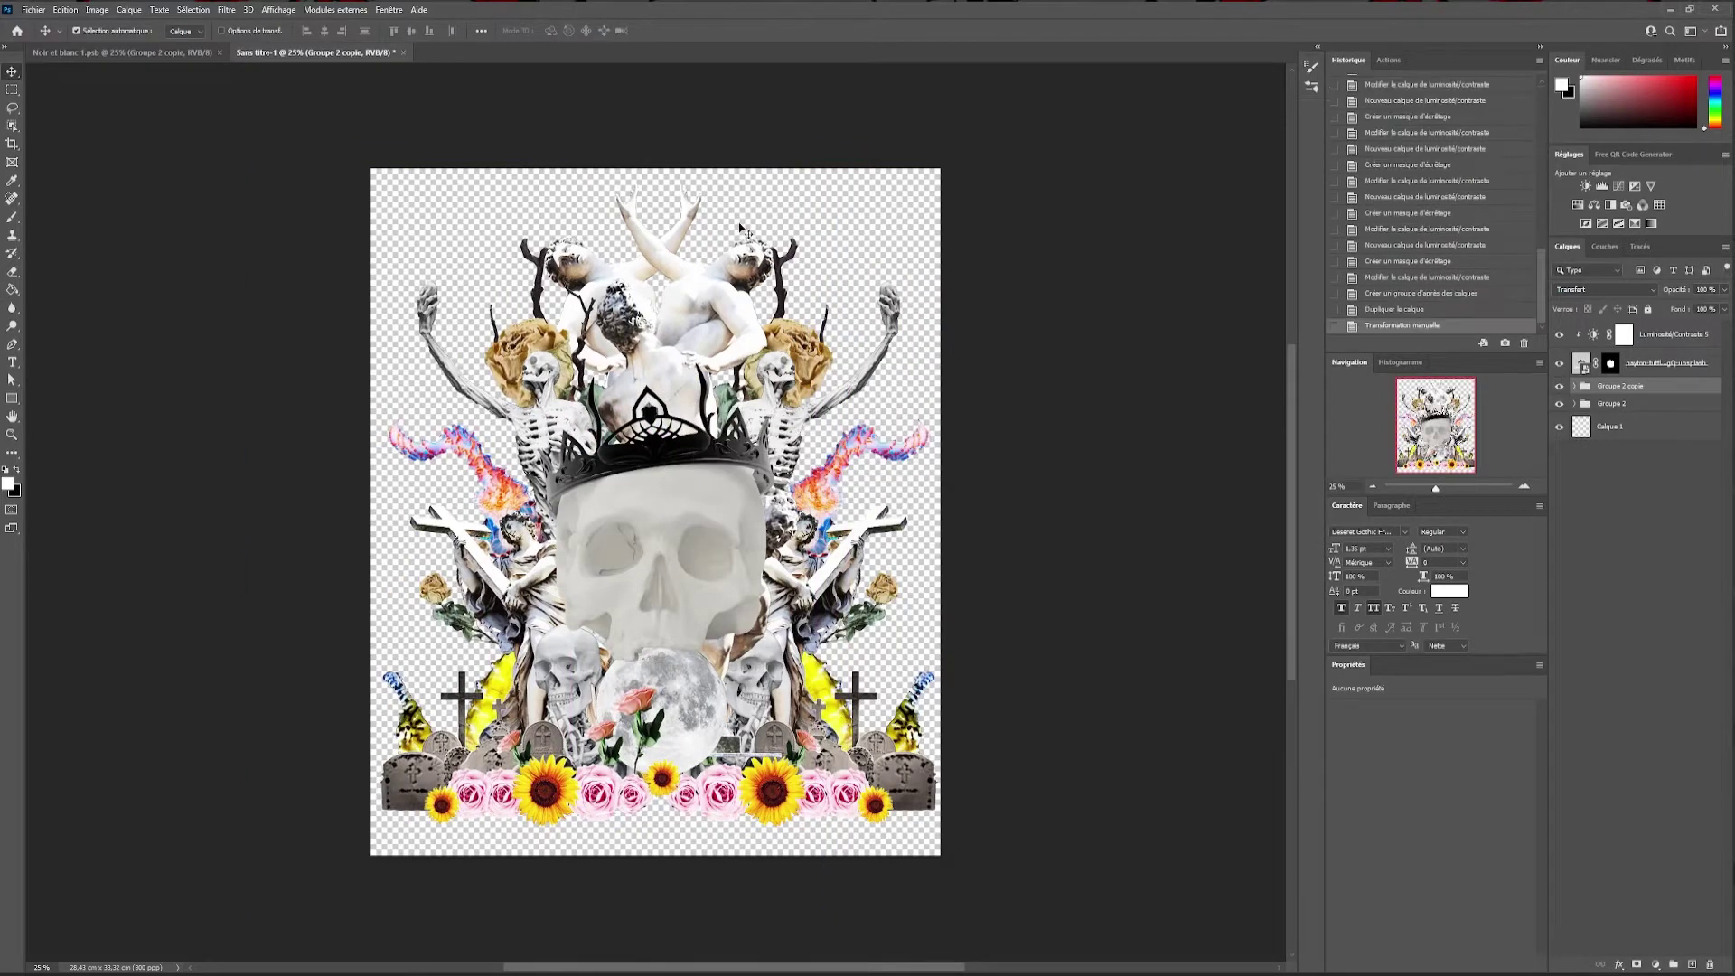
pyautogui.click(592, 265)
pyautogui.press('Delete')
pyautogui.click(662, 726)
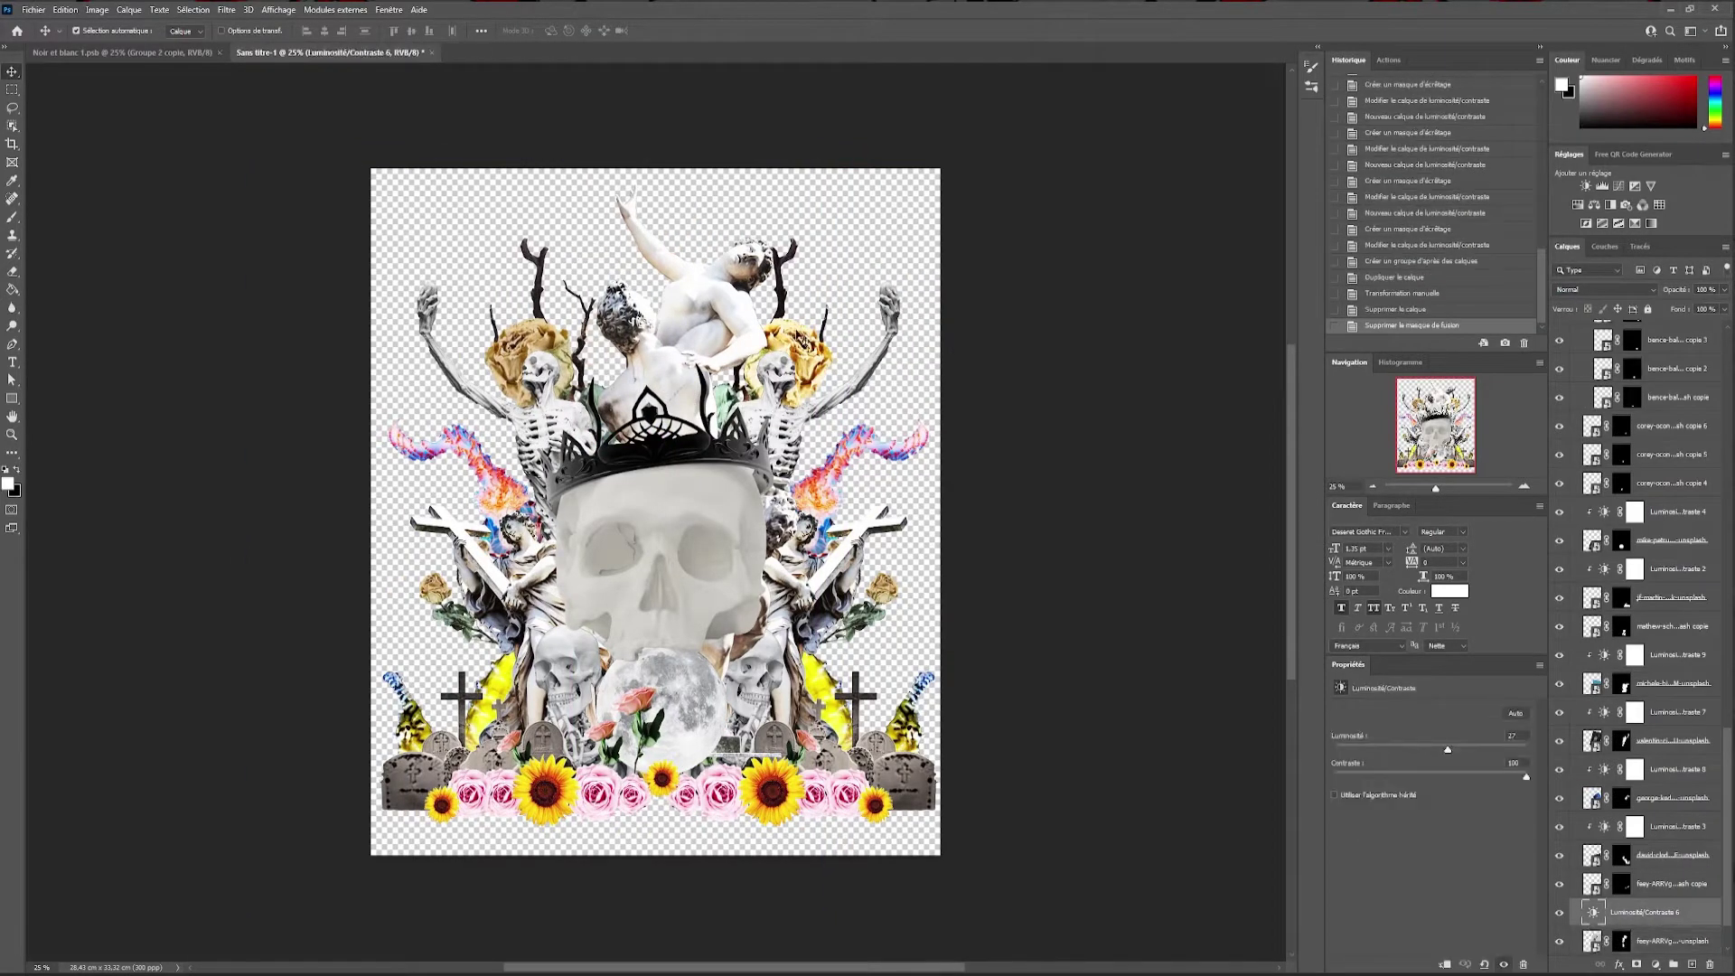
pyautogui.press('Delete')
# Try deleting the mike-petrucci layer and its adjustment, undo, and select the corey-ocon copies
pyautogui.click(1676, 423)
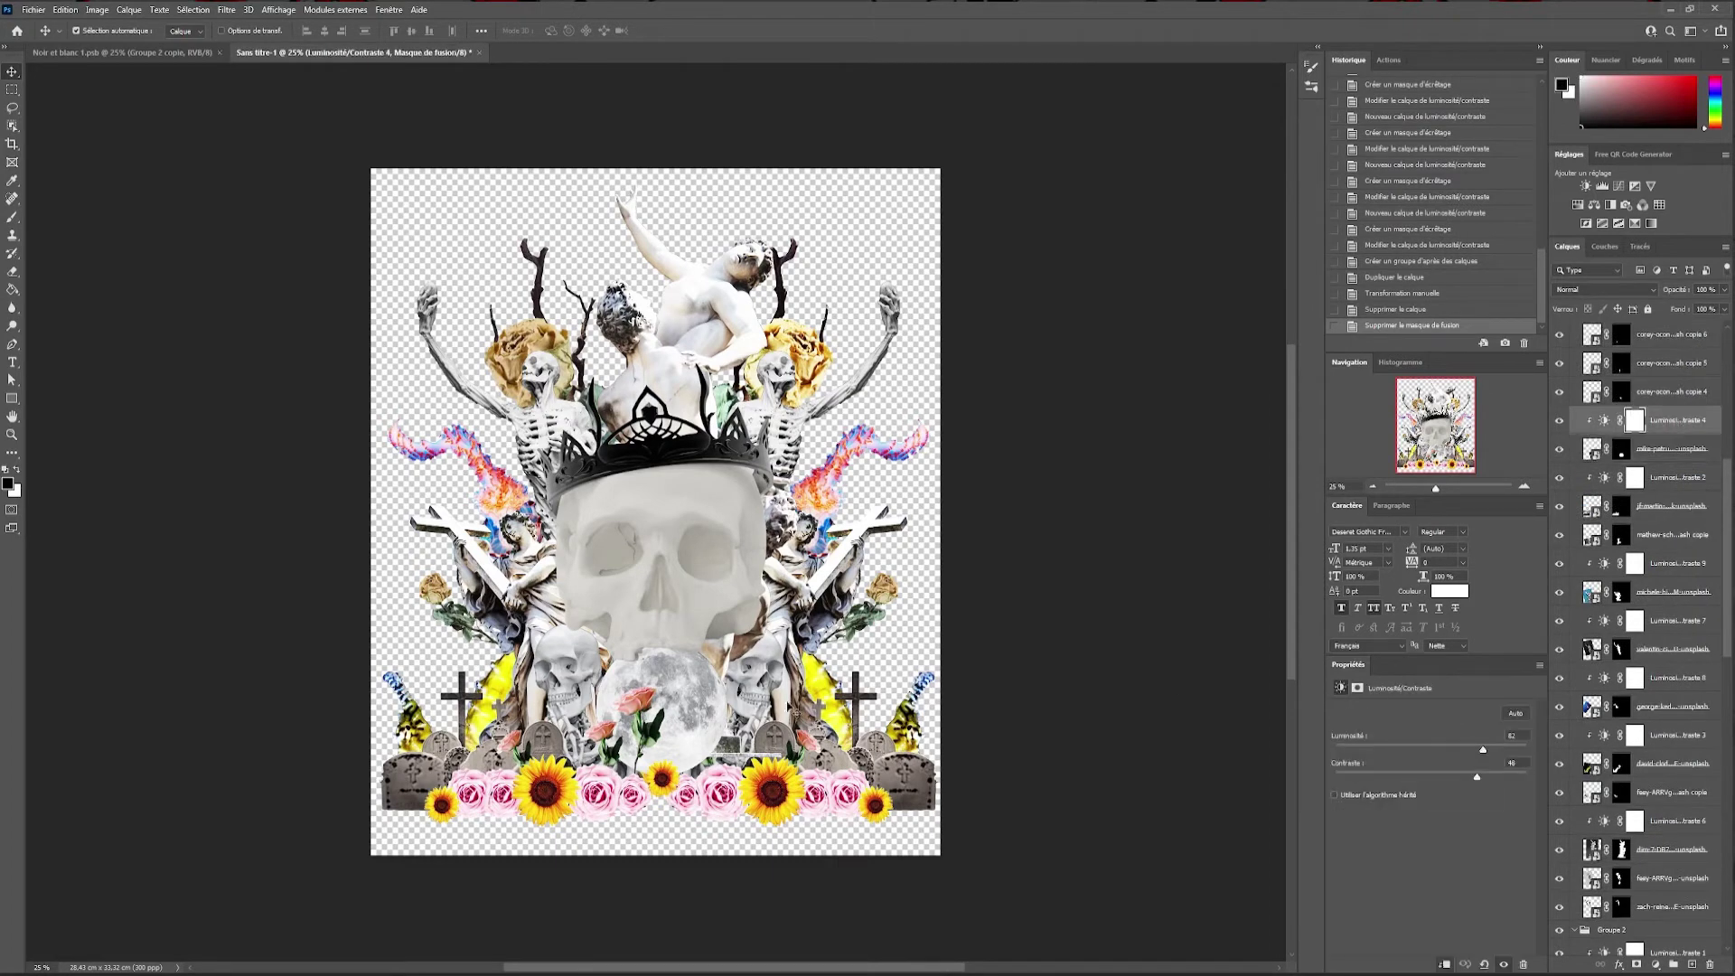
pyautogui.keyDown('shift'); pyautogui.click(1686, 452); pyautogui.keyUp('shift')
pyautogui.scroll(3, 1660, 483)
pyautogui.press('Delete')
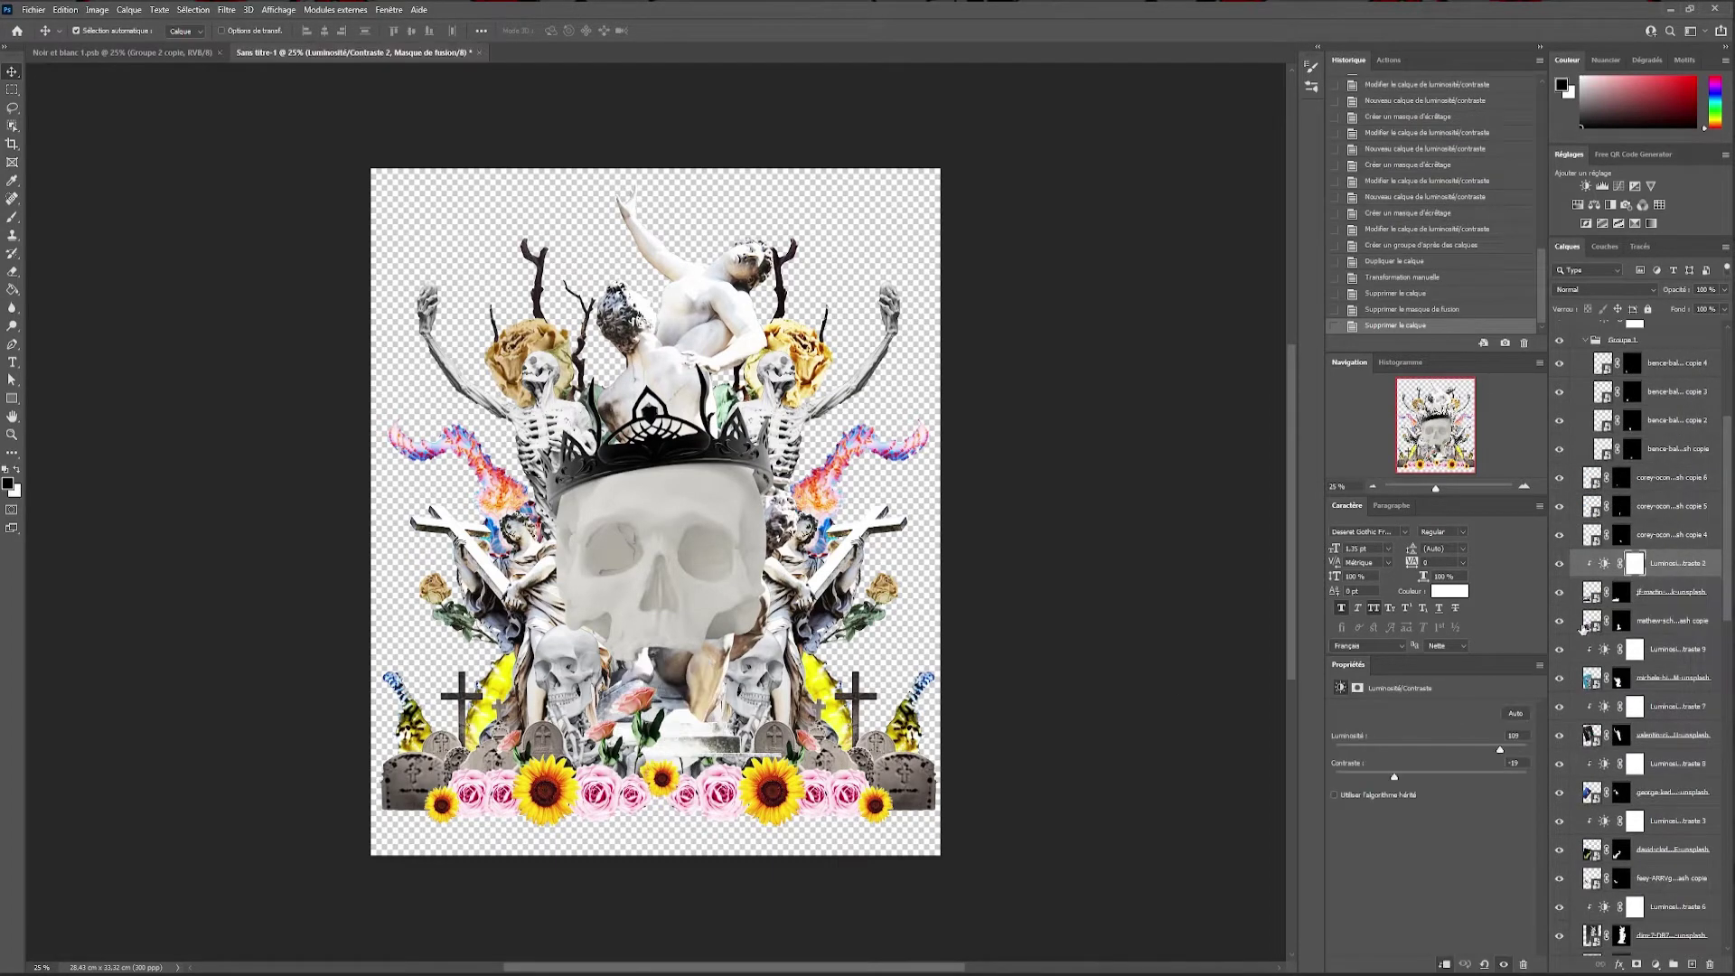
pyautogui.hotkey('ctrl', 'z')
pyautogui.click(1672, 506)
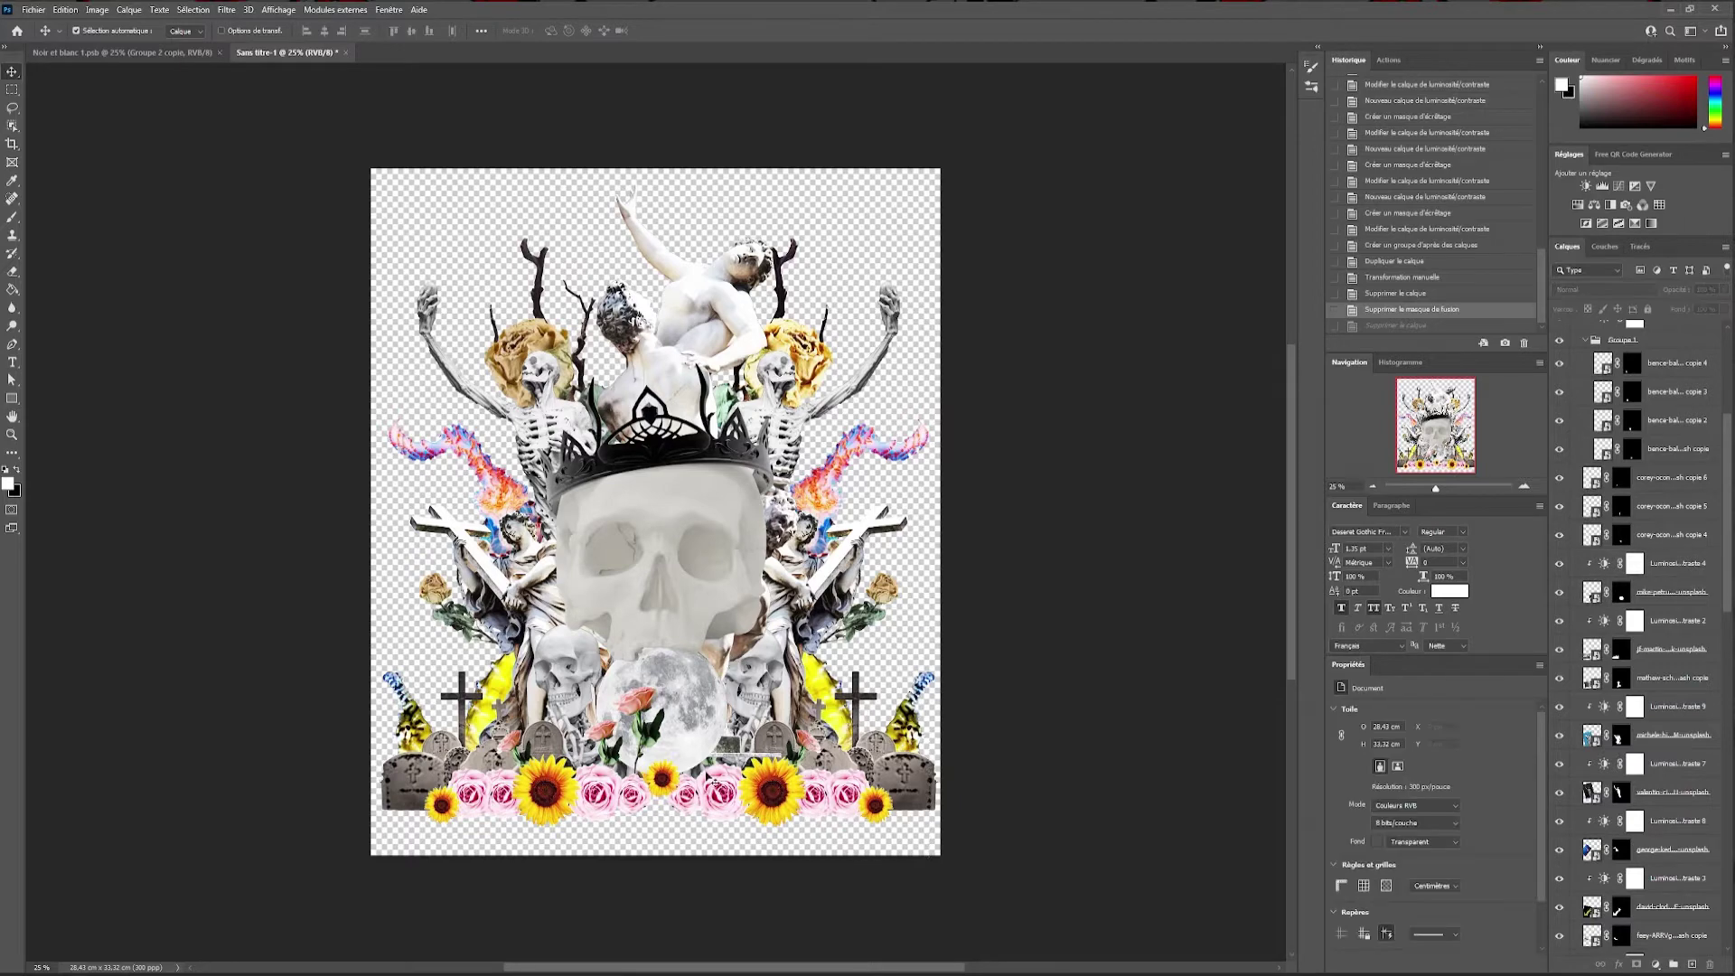
pyautogui.scroll(5, 1644, 633)
pyautogui.click(1559, 769)
pyautogui.hotkey('shift', 'alt', '[')
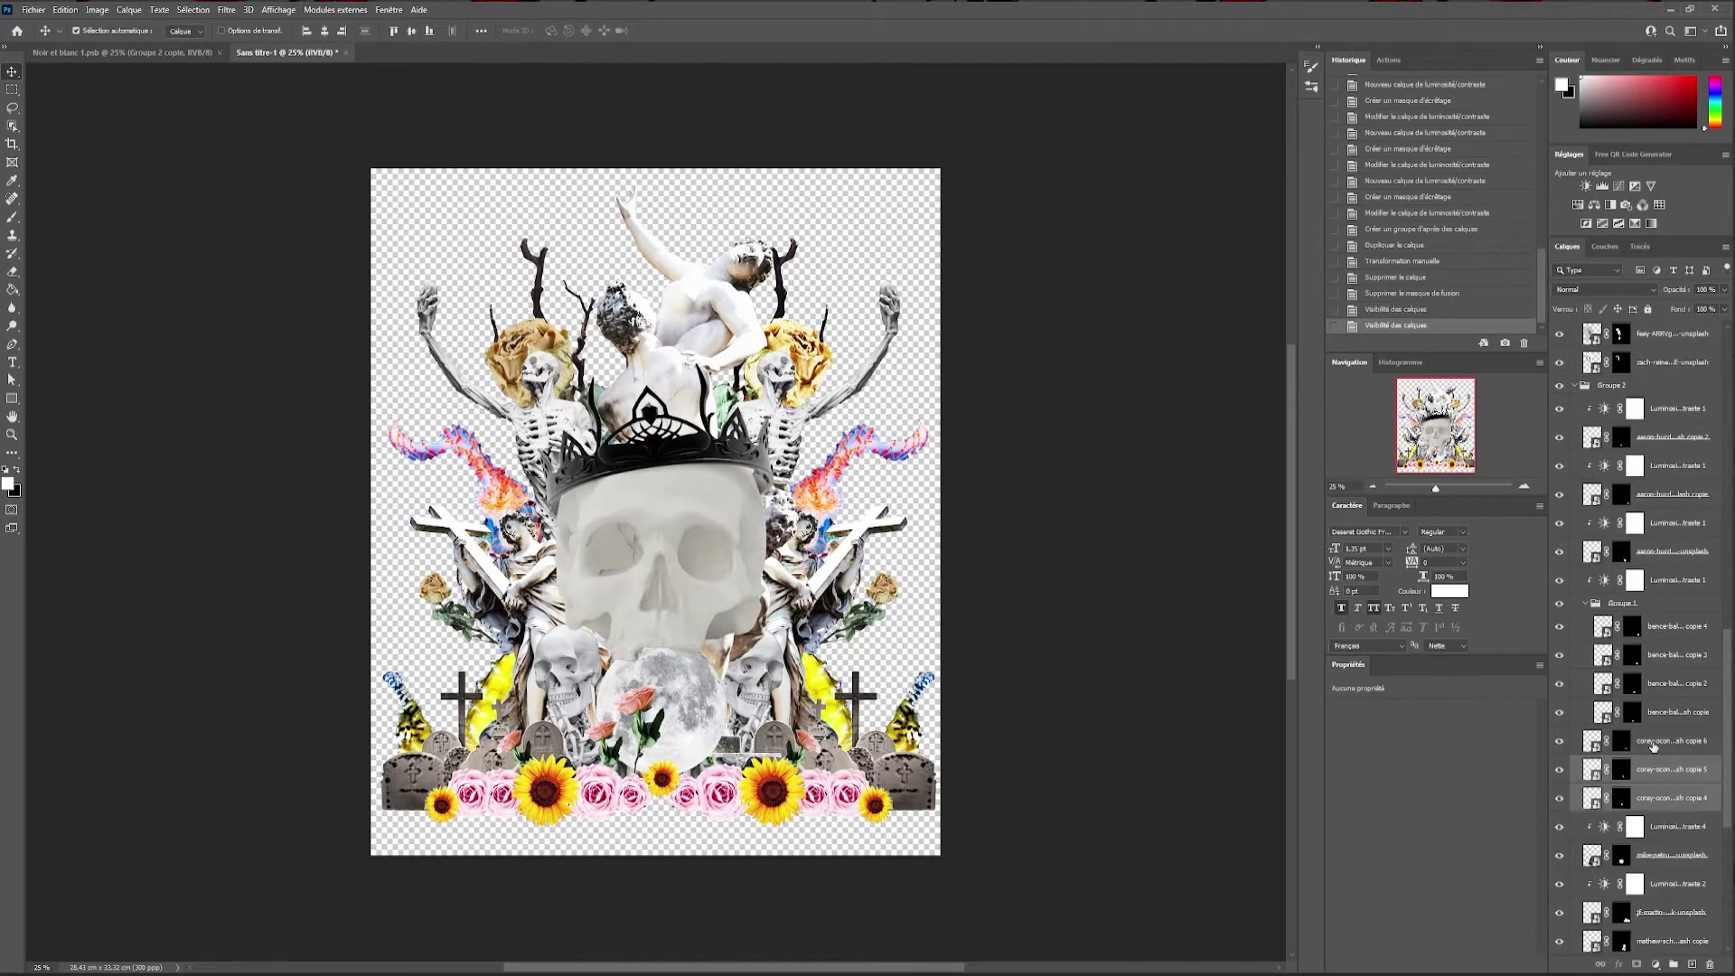
# Raise the corey-ocon copies, group Groupe 2 layers into Groupe 3 higher up, and delete extras
pyautogui.moveTo(1658, 739); pyautogui.dragTo(1659, 380)
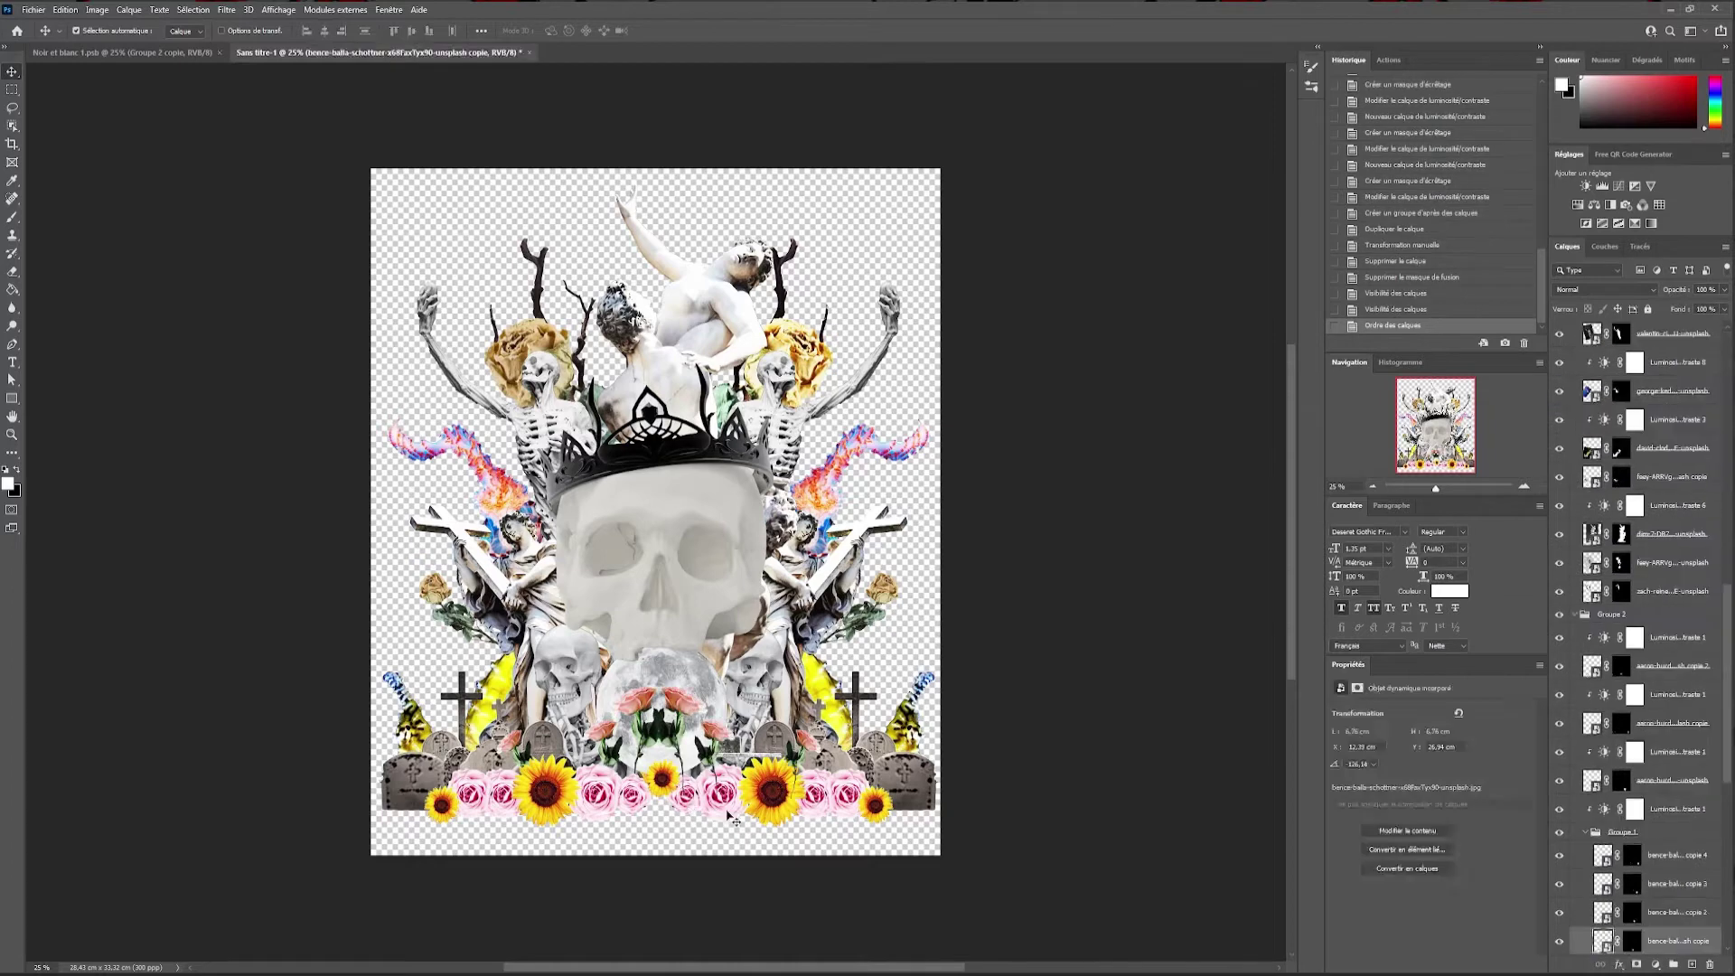
pyautogui.scroll(-5, 1574, 706)
pyautogui.click(1579, 918)
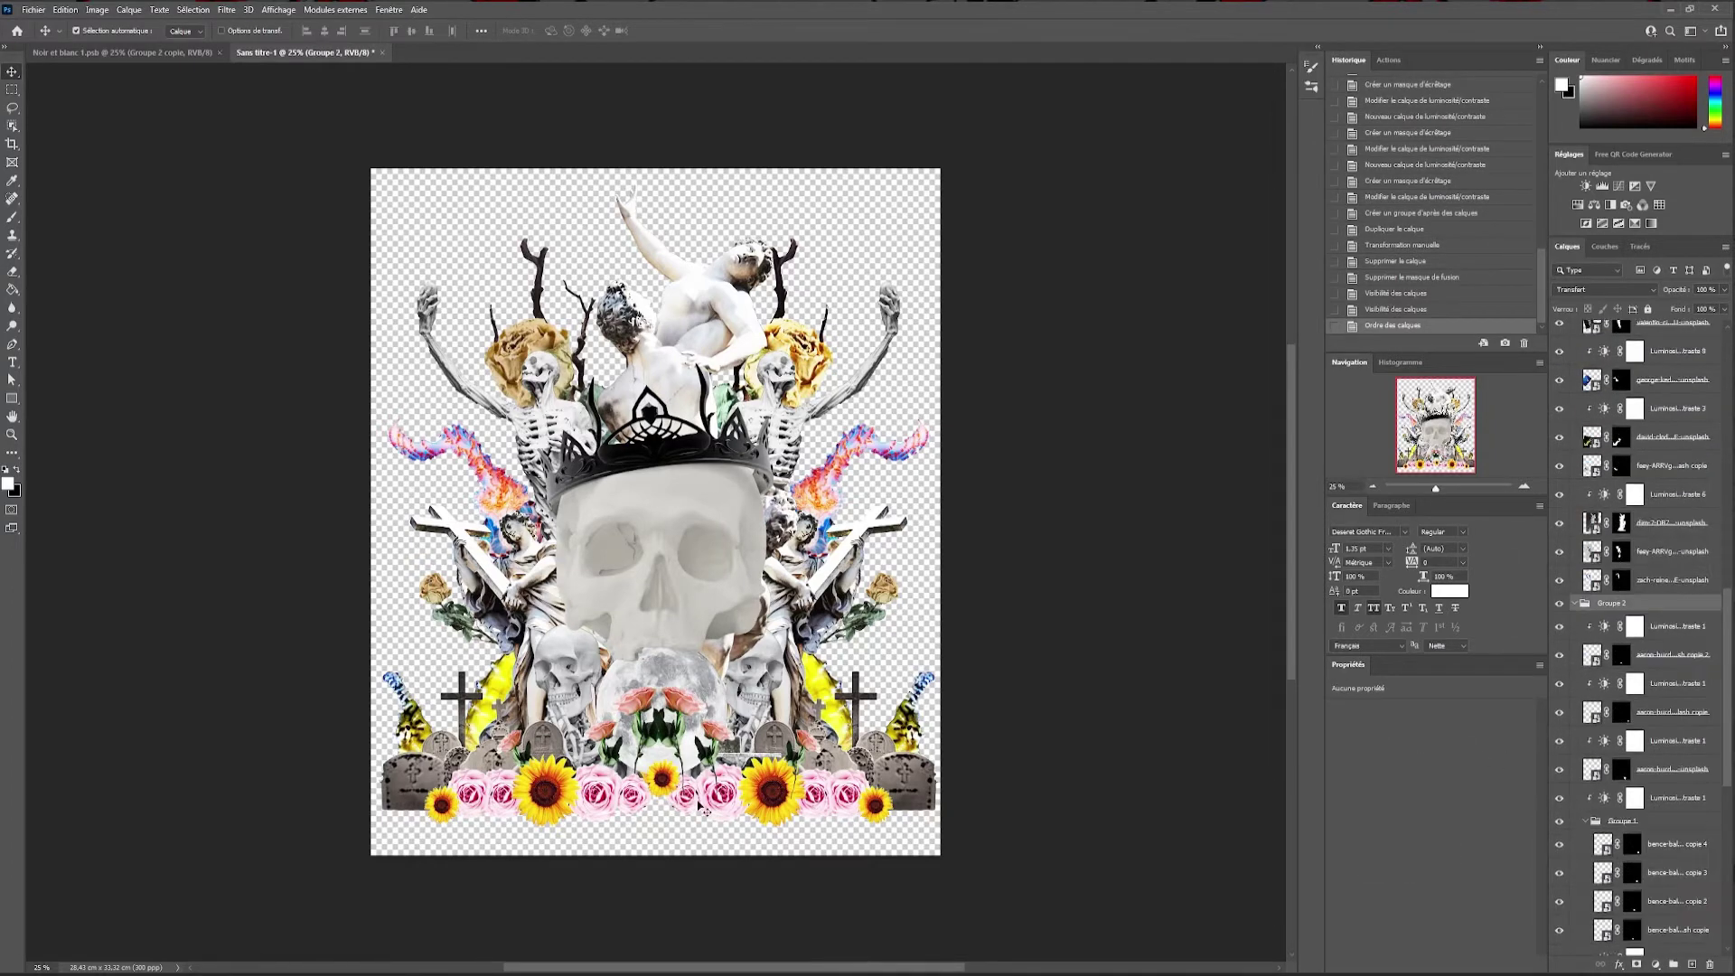
pyautogui.click(822, 807)
pyautogui.hotkey('ctrl', 'g')
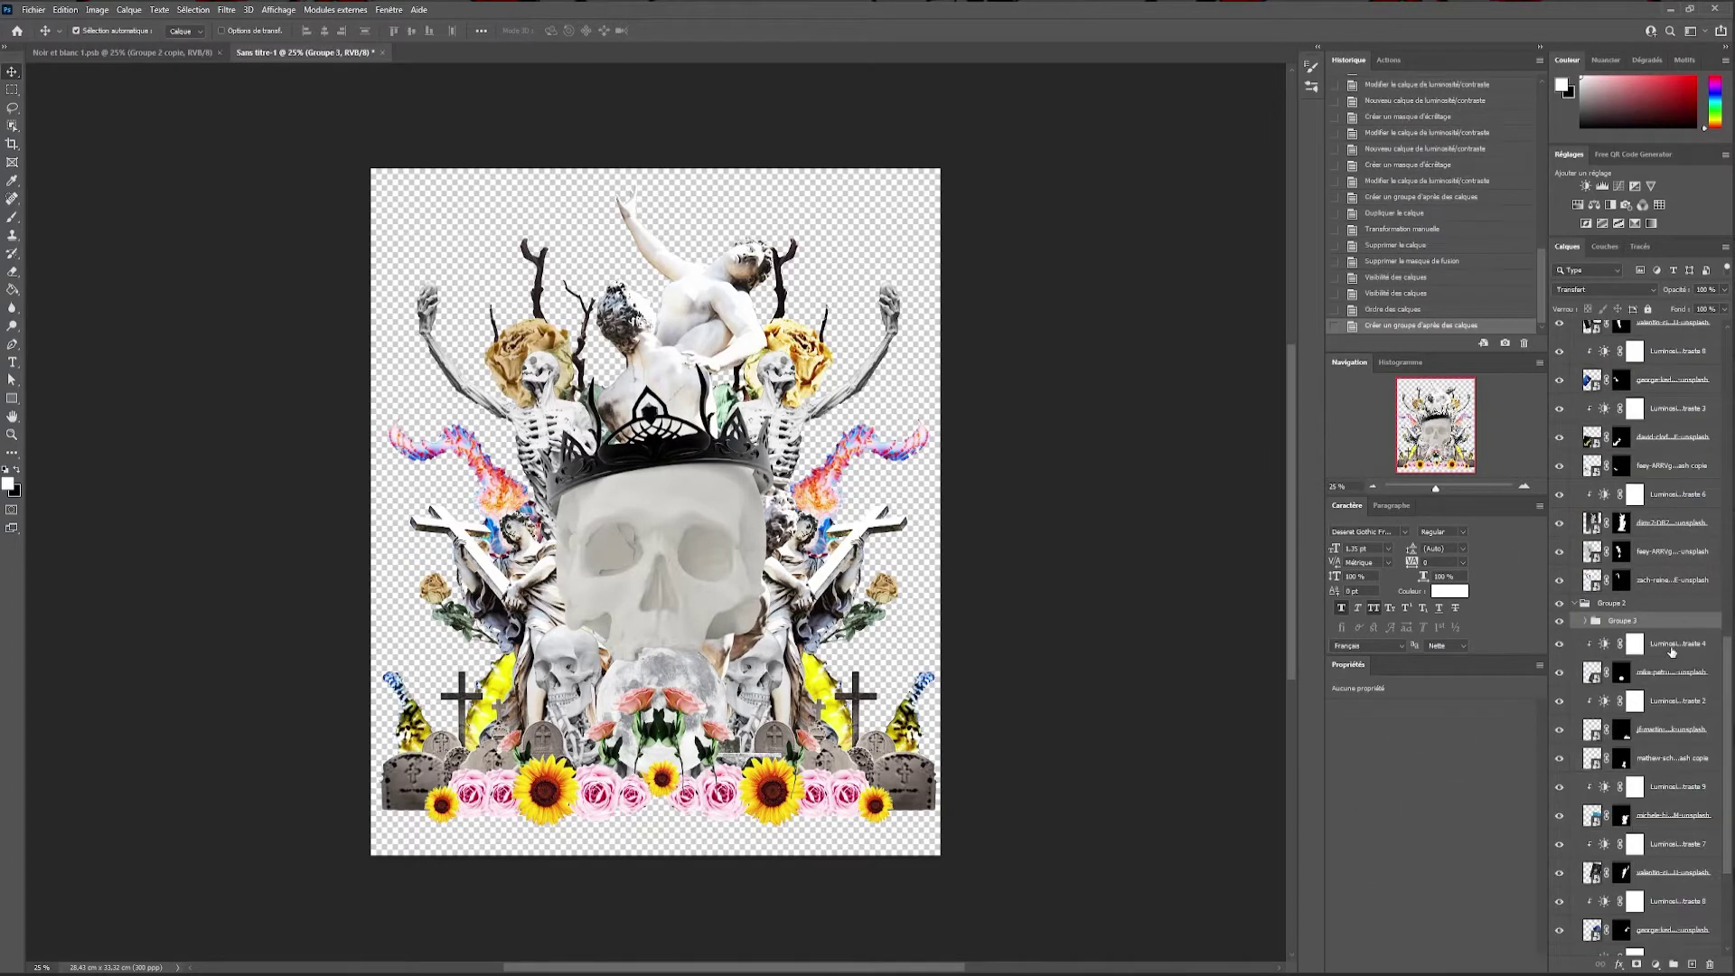
pyautogui.moveTo(1618, 820); pyautogui.dragTo(1640, 253)
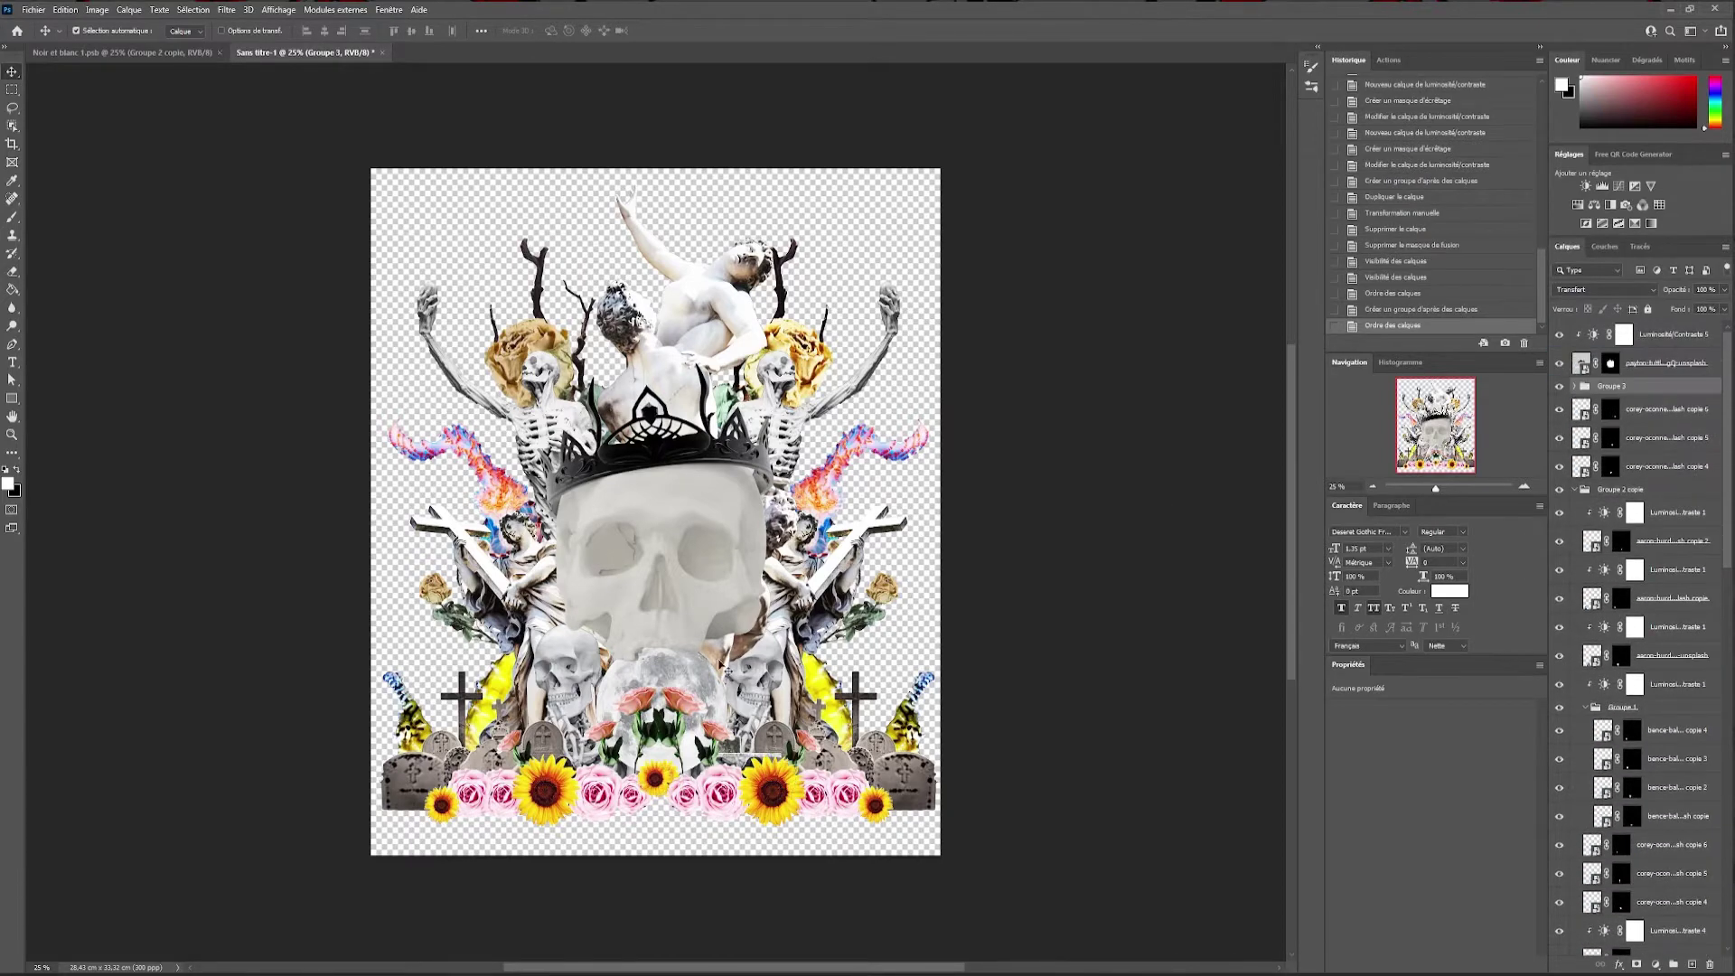
pyautogui.press('Delete')
pyautogui.press('Delete')
pyautogui.press('Delete')
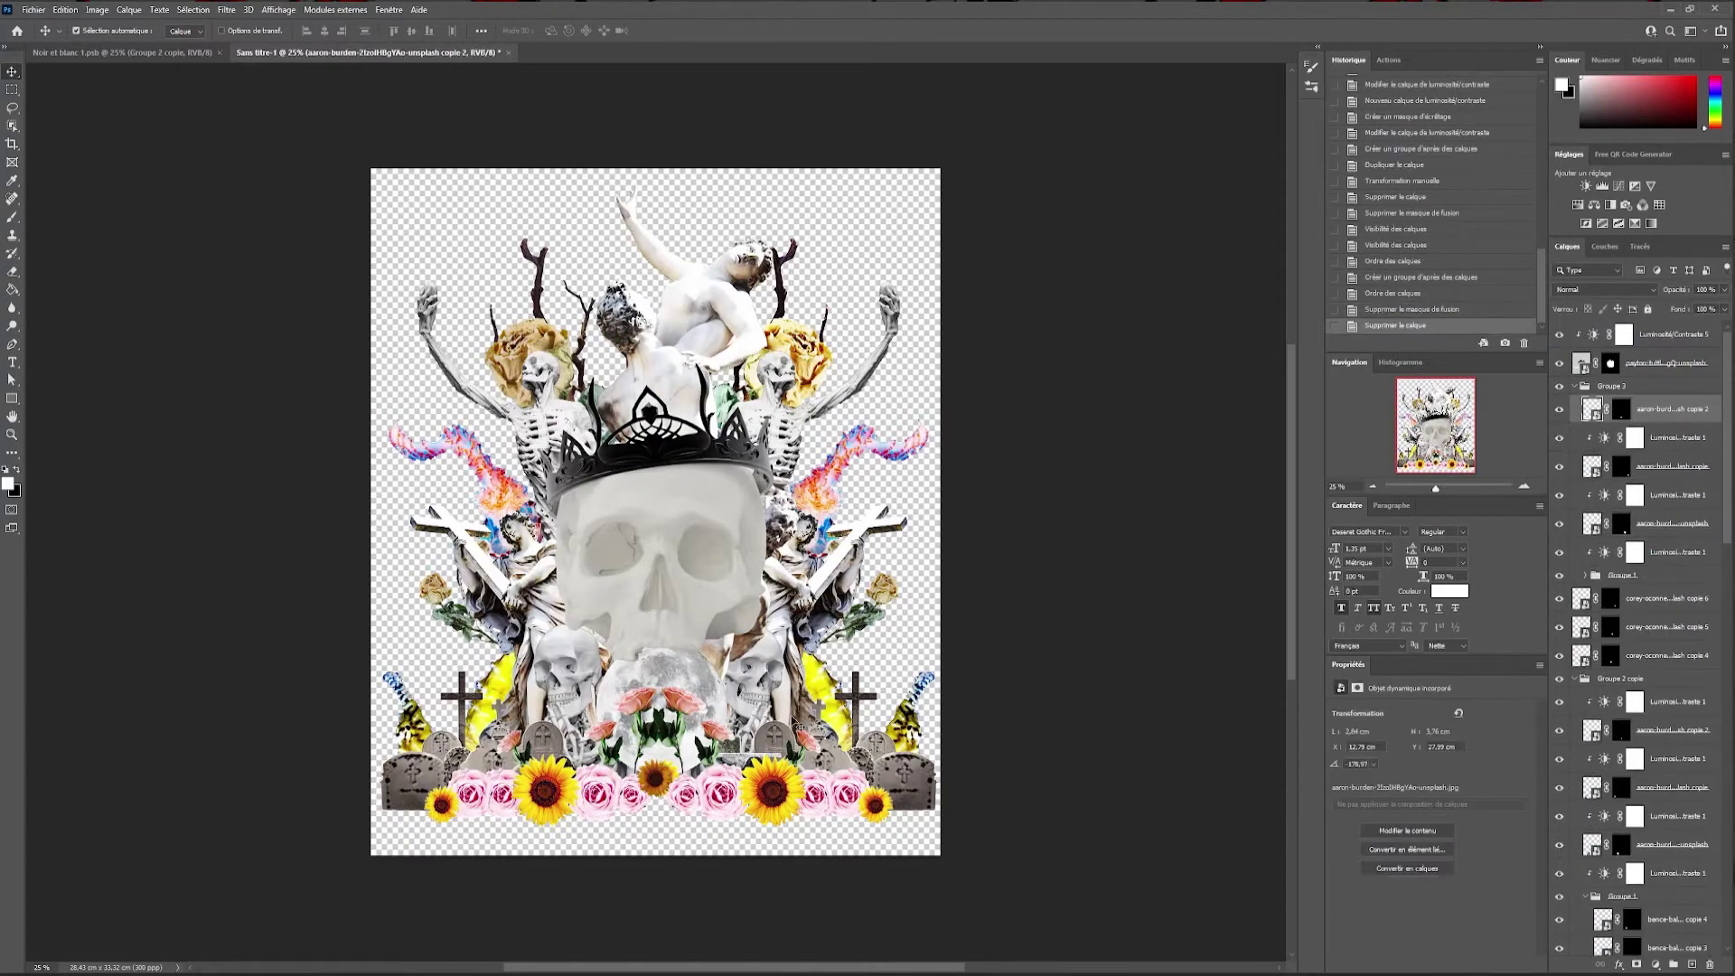
# Nudge the lower skull and restack the mathew-schwartz copy and its brightness adjustment
pyautogui.moveTo(662, 786); pyautogui.dragTo(665, 782)
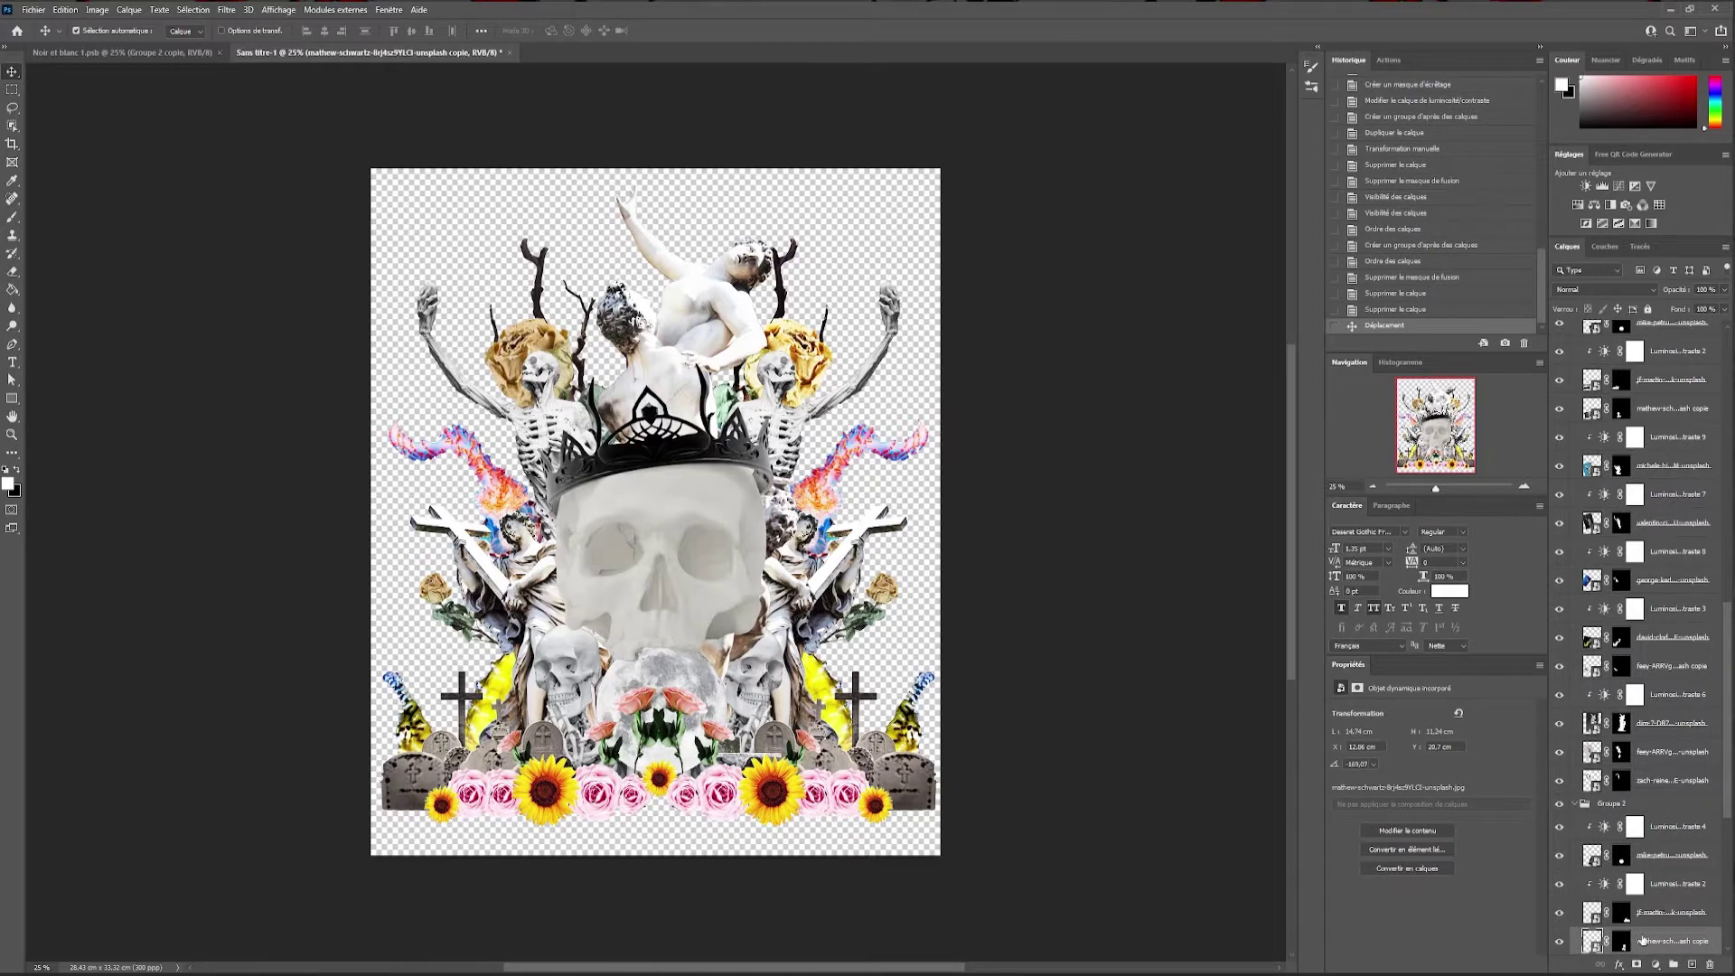
pyautogui.scroll(5, 1590, 931)
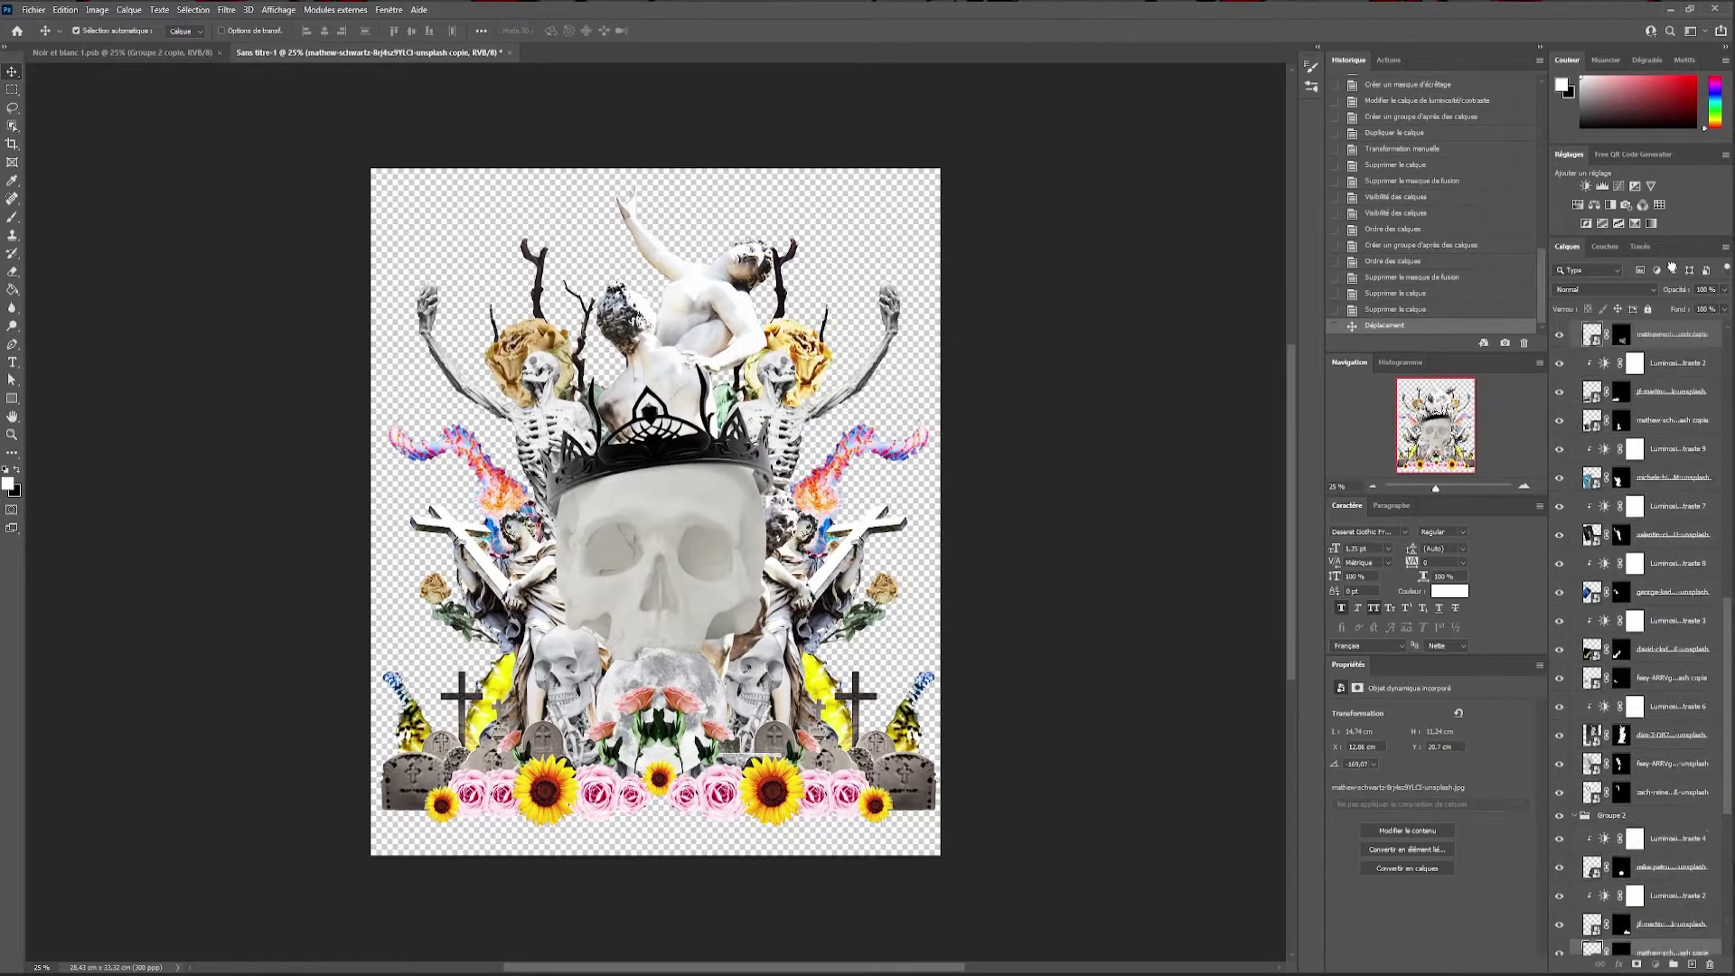
pyautogui.moveTo(1671, 334)
pyautogui.mouseDown()
pyautogui.moveTo(1691, 416)
pyautogui.moveTo(1656, 295)
pyautogui.mouseUp()
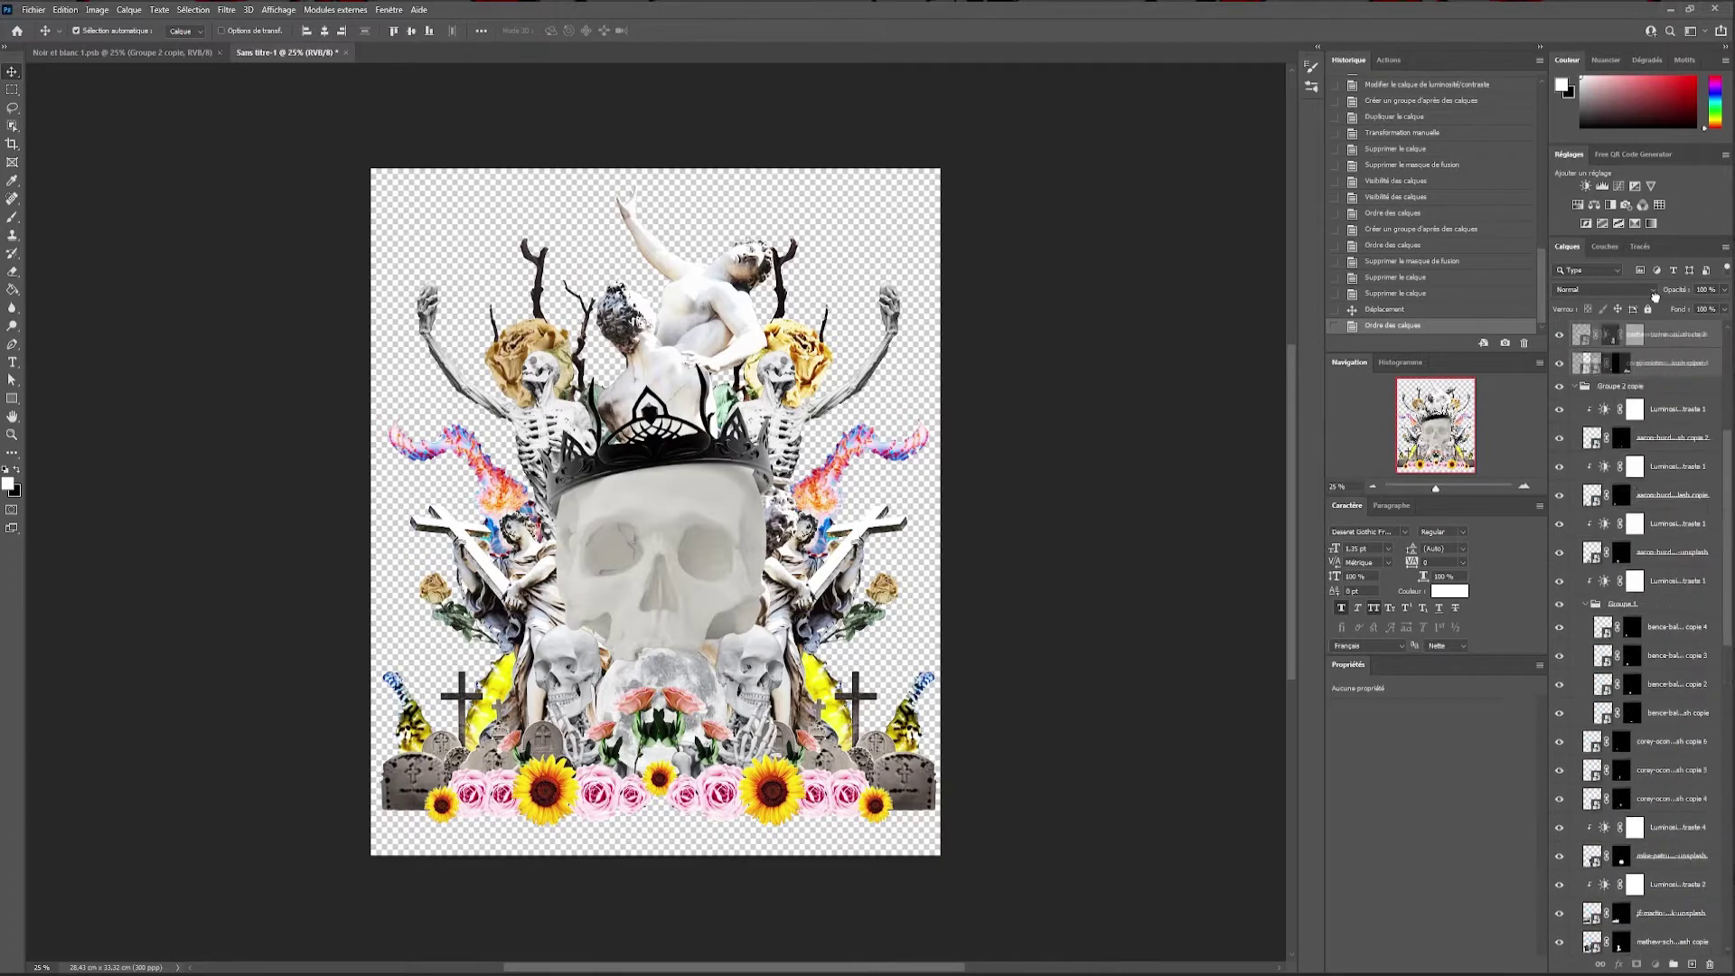
pyautogui.moveTo(1654, 296); pyautogui.dragTo(1672, 510)
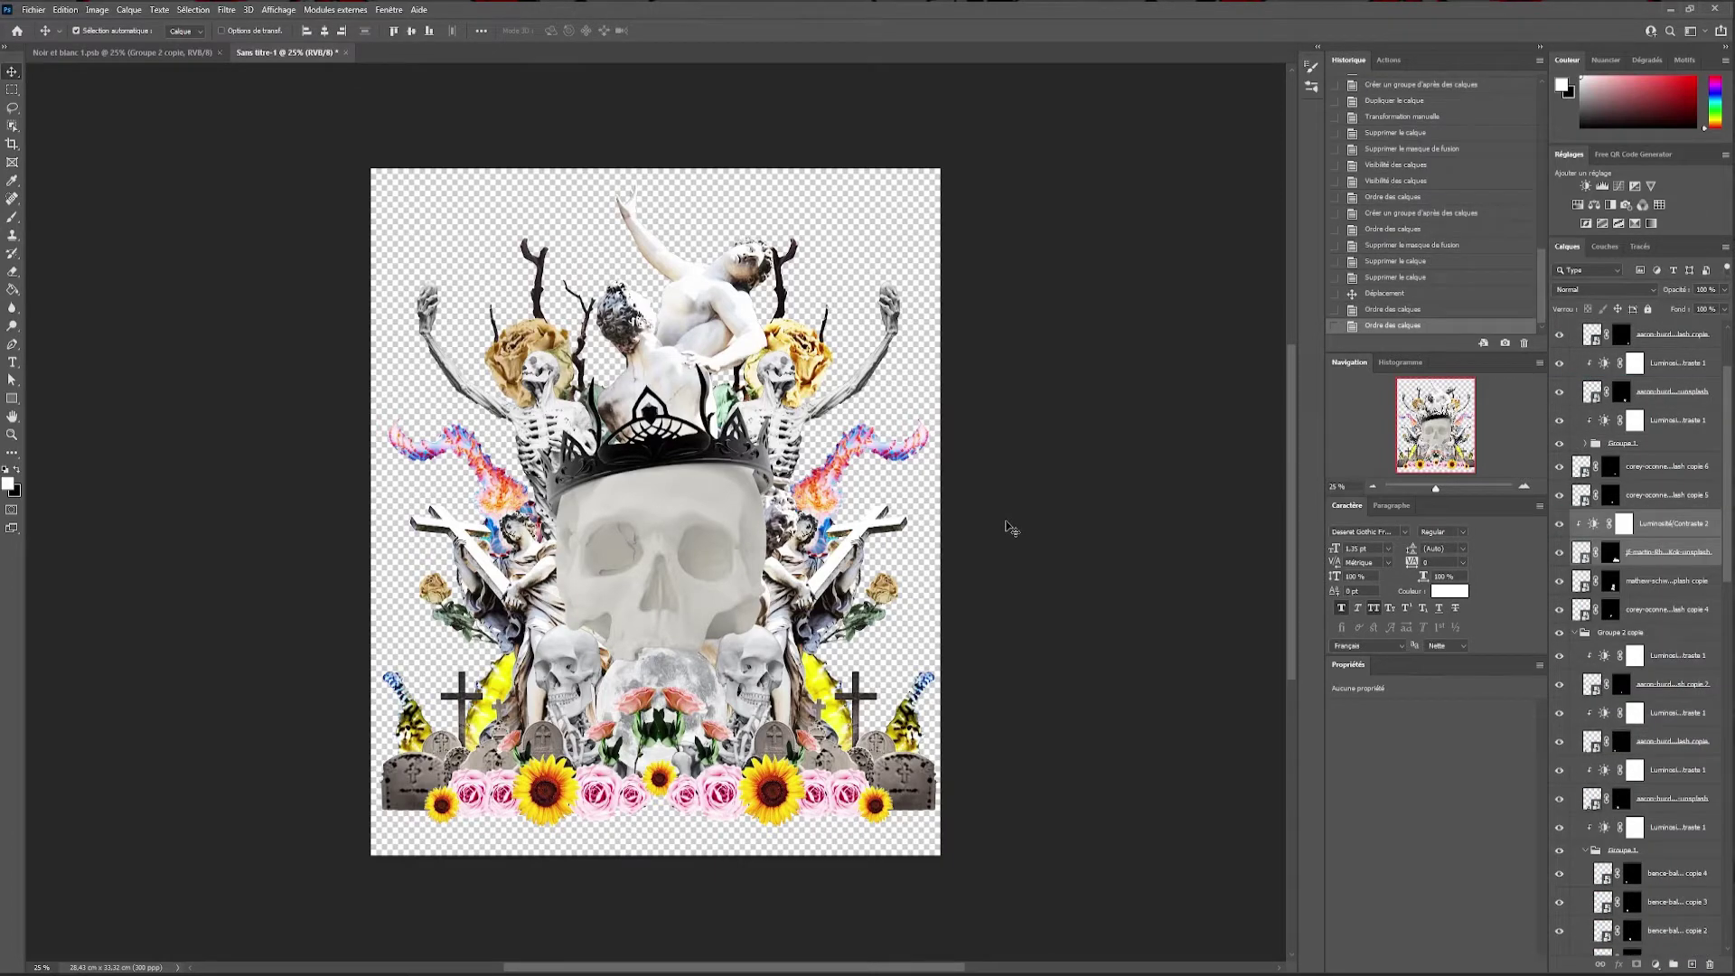
# Flip the top statue horizontally and shift it slightly right
pyautogui.click(1585, 442)
pyautogui.click(708, 307)
pyautogui.hotkey('ctrl', 't')
pyautogui.rightClick(666, 322)
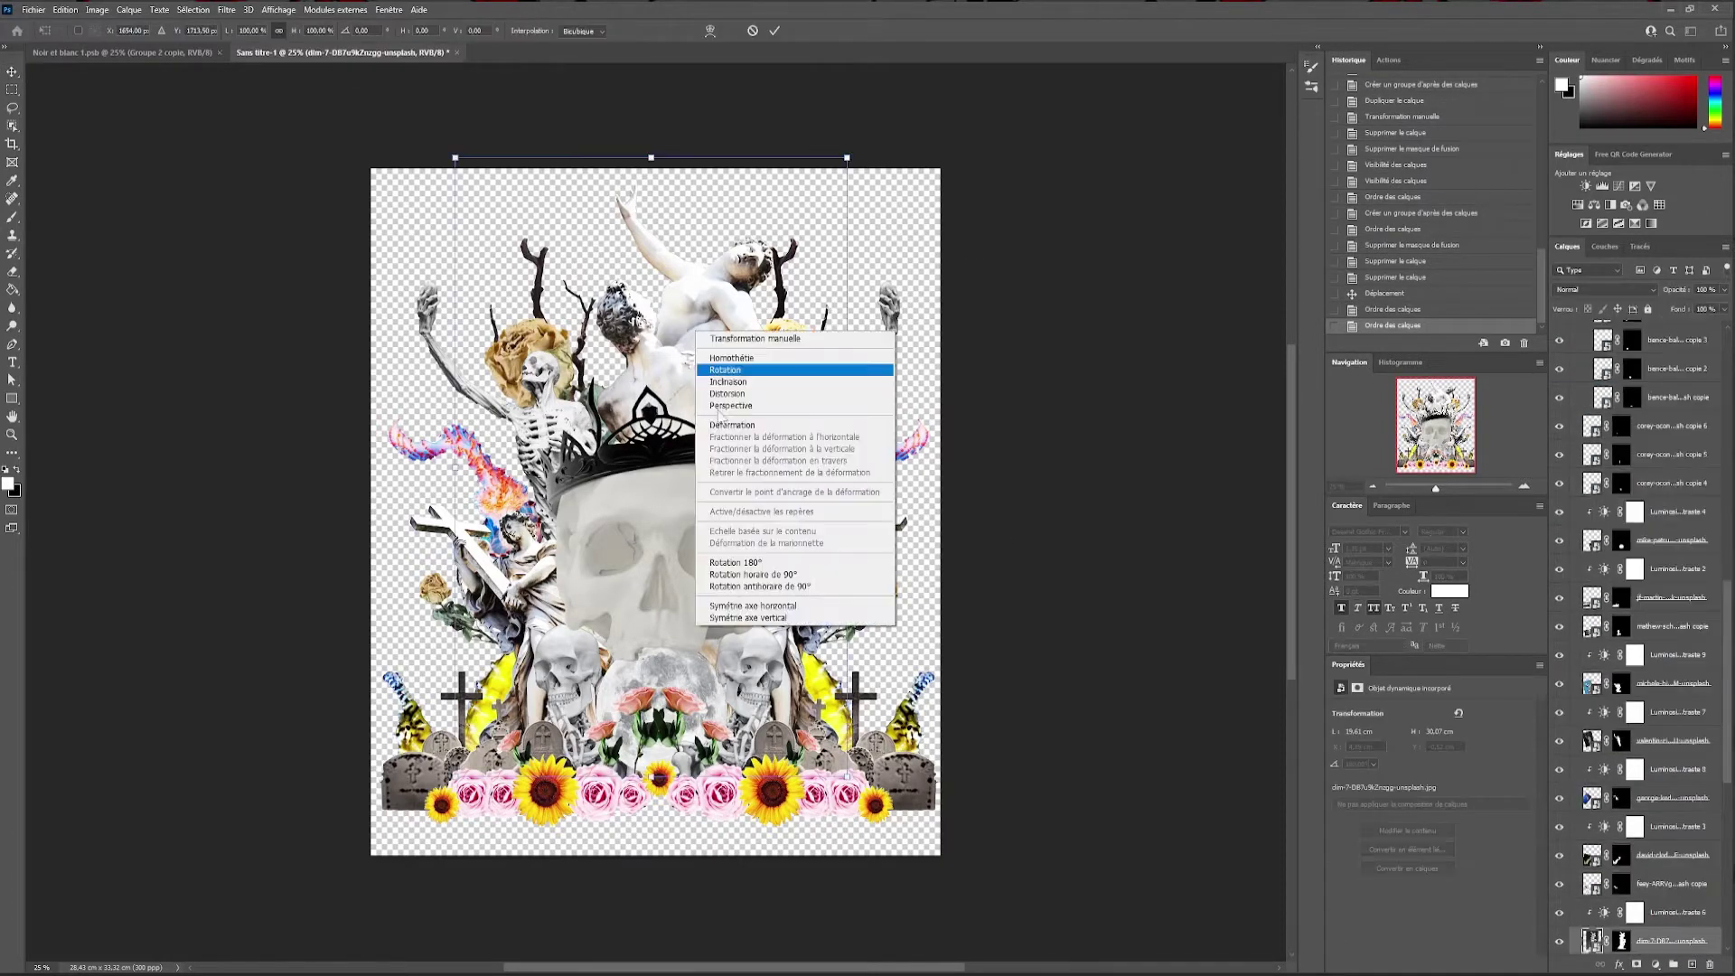
pyautogui.click(713, 562)
pyautogui.moveTo(632, 295); pyautogui.dragTo(664, 295)
pyautogui.press('Return')
# Clip the Brightness/Contrast adjustment to the statue and nudge the statue slightly down
pyautogui.scroll(-5, 1671, 904)
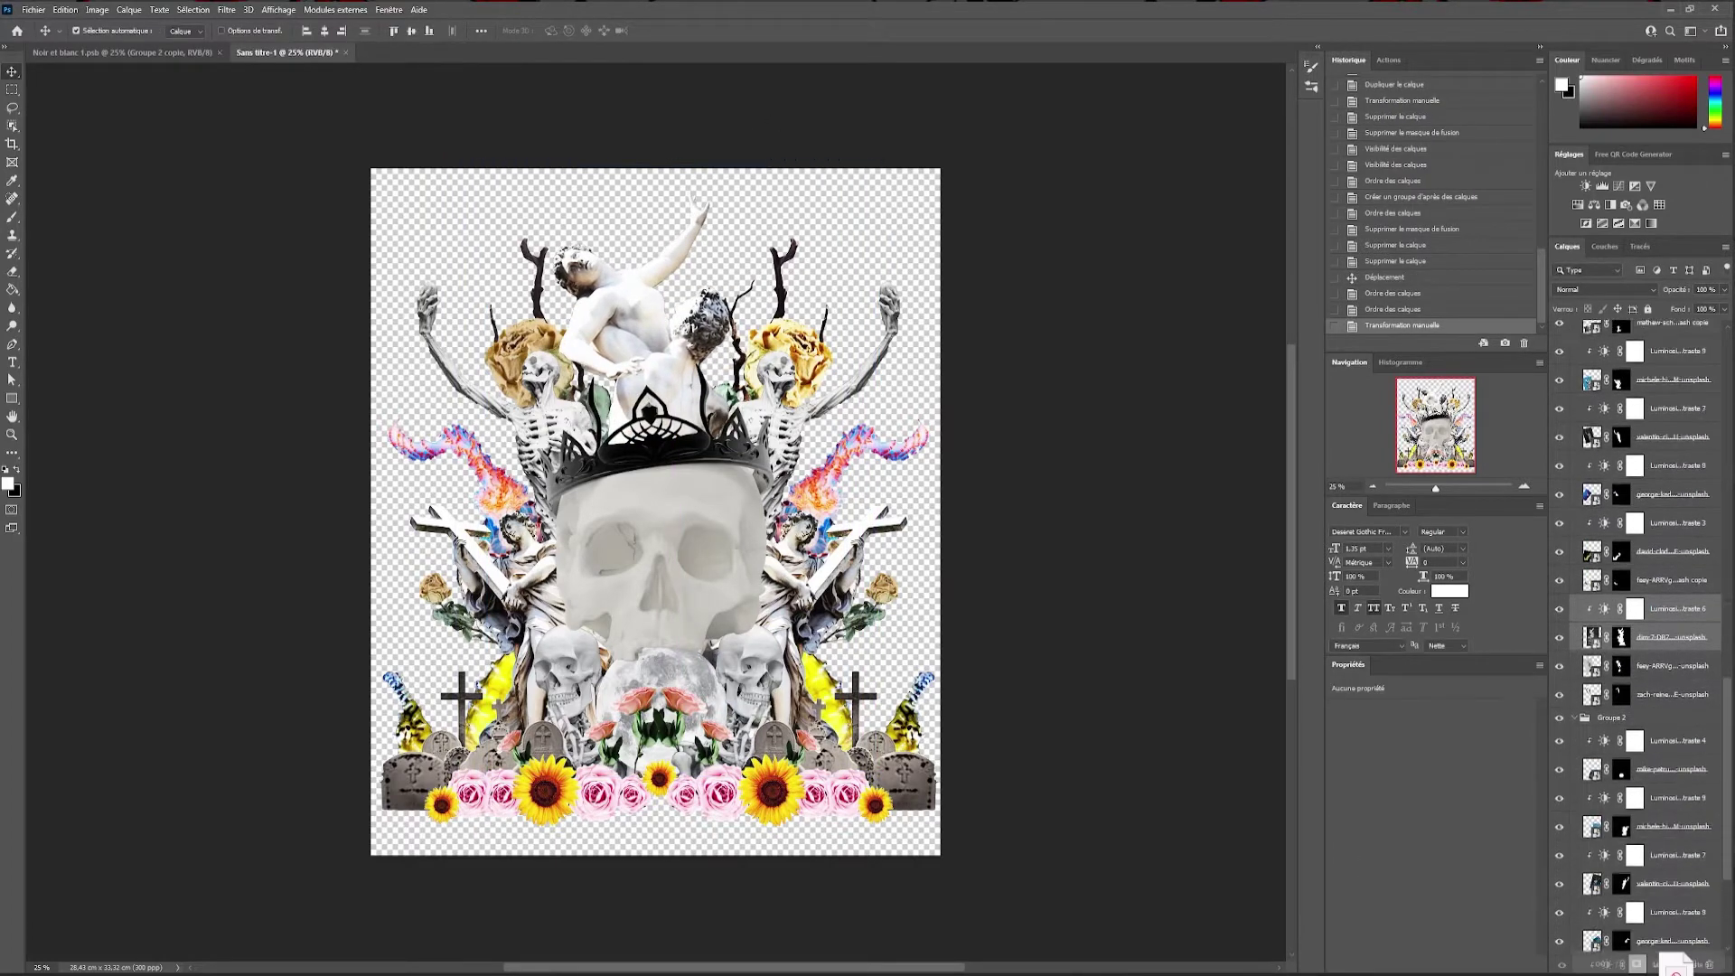
pyautogui.moveTo(1676, 965)
pyautogui.mouseDown()
pyautogui.moveTo(1662, 883)
pyautogui.moveTo(1689, 799)
pyautogui.mouseUp()
pyautogui.hotkey('ctrl', 'alt', 'g')
pyautogui.moveTo(657, 301); pyautogui.dragTo(657, 316)
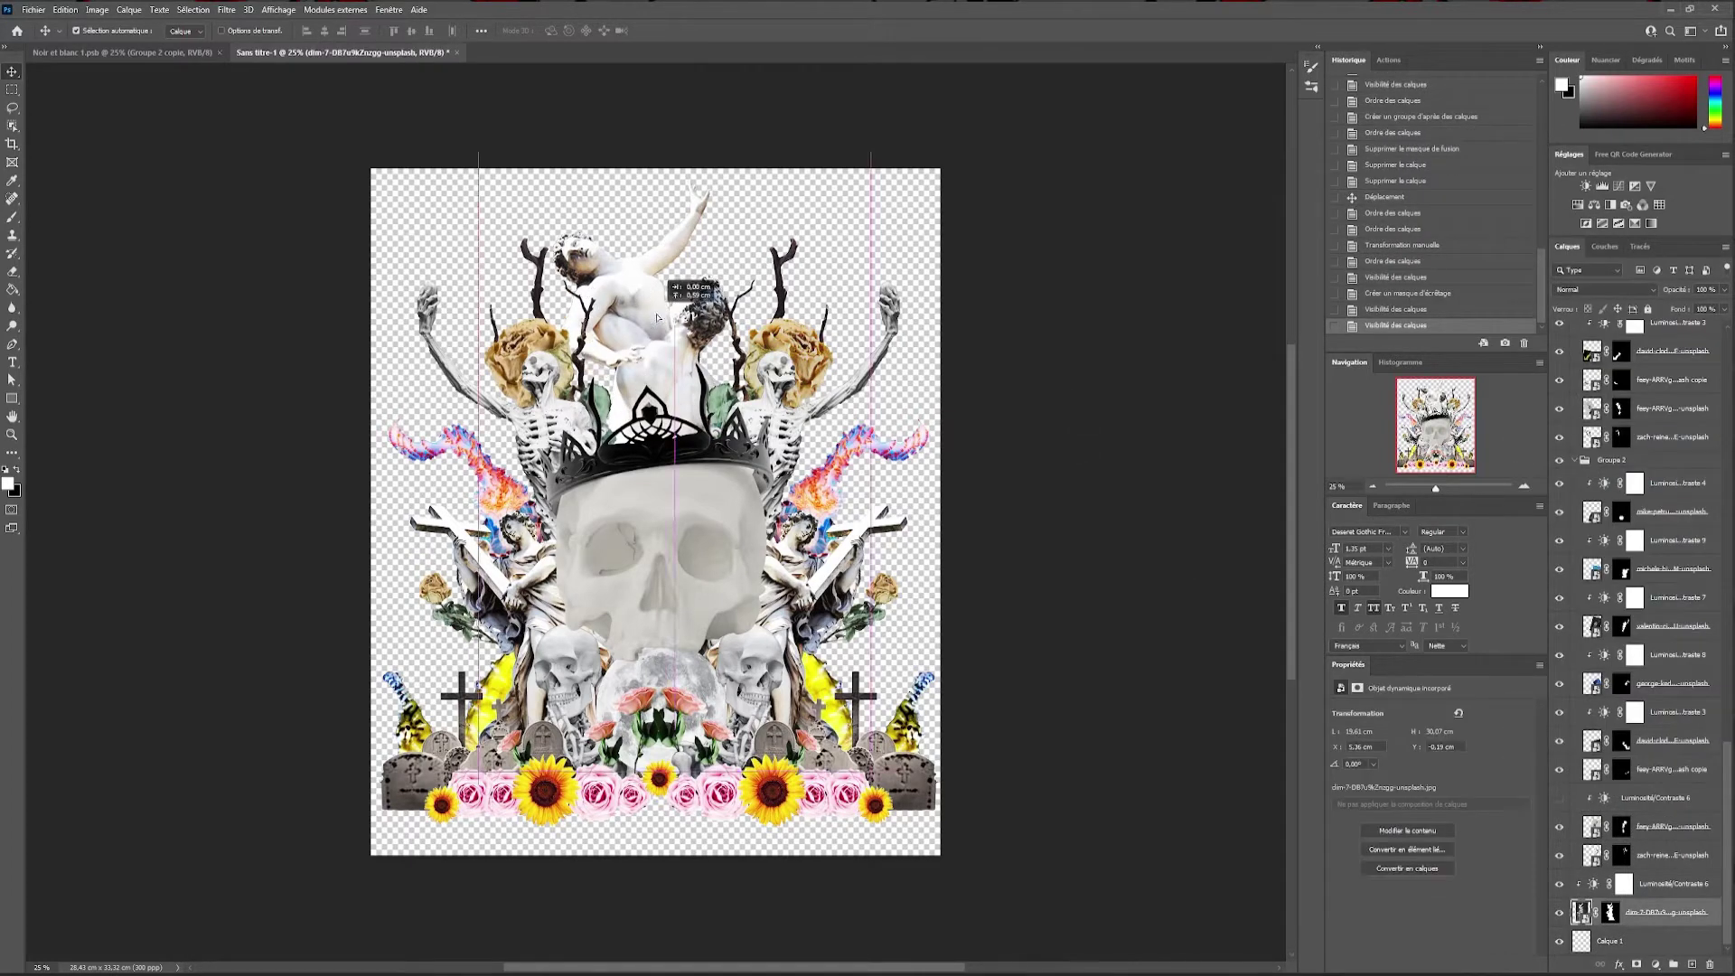
pyautogui.click(1044, 213)
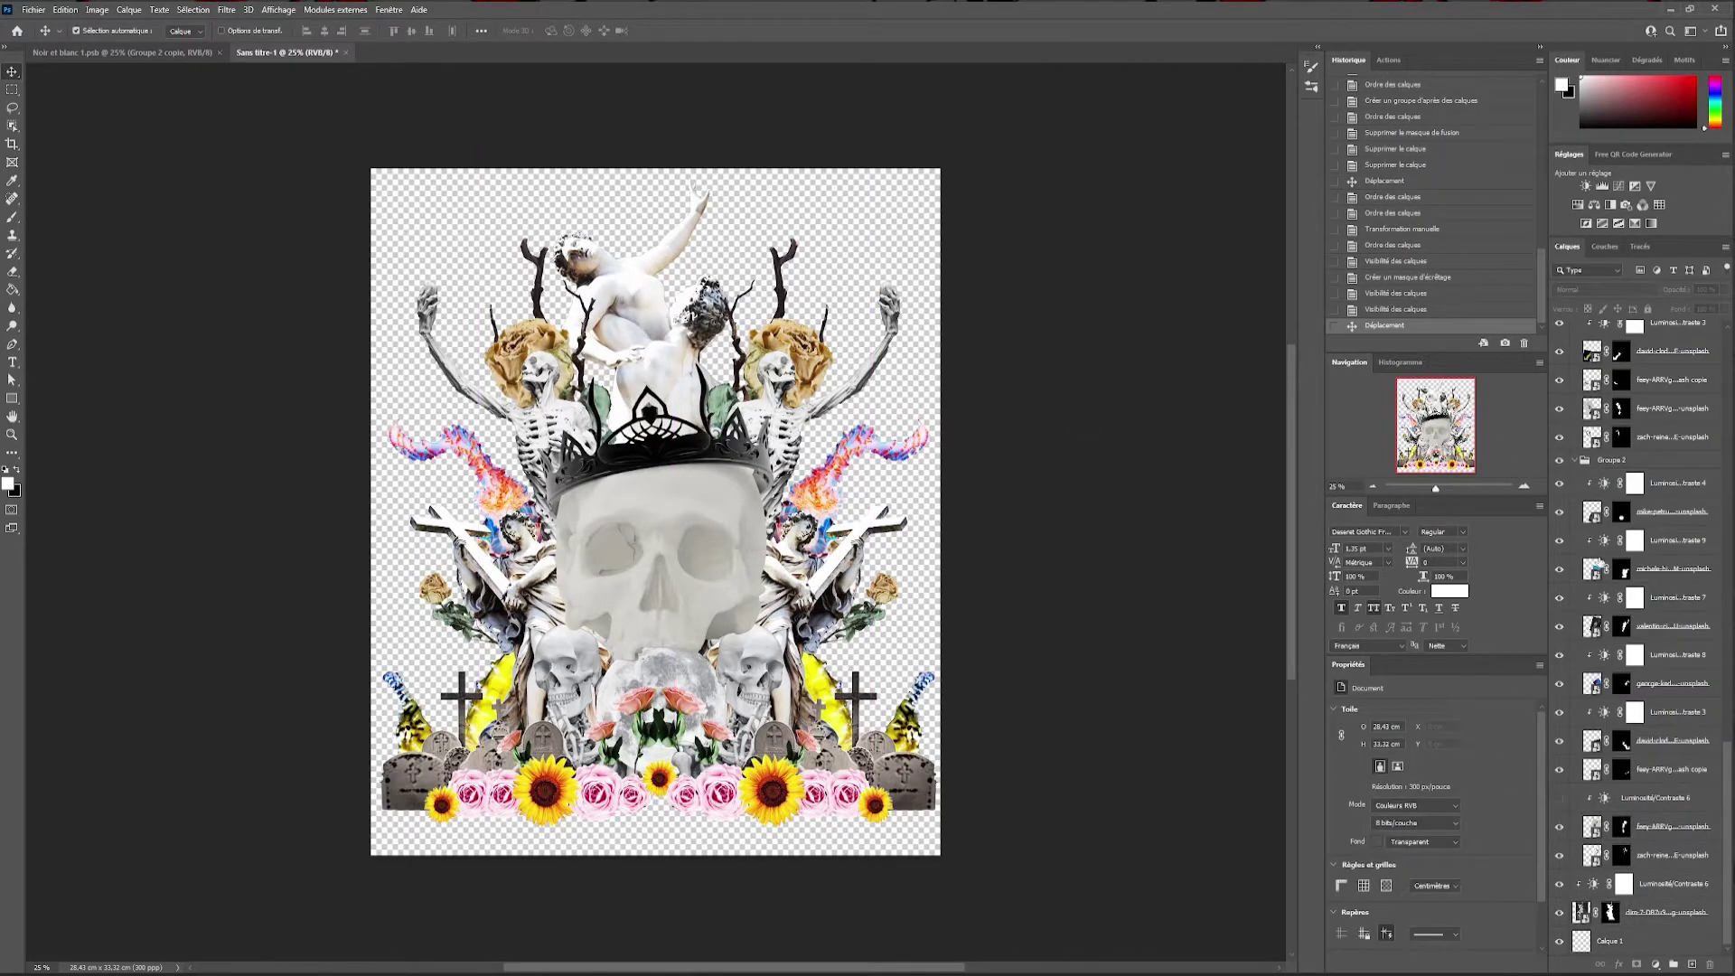
# Gather all collage layers into a new group, Groupe 4
pyautogui.scroll(2, 1644, 633)
pyautogui.keyDown('shift'); pyautogui.click(1671, 912); pyautogui.keyUp('shift')
pyautogui.hotkey('ctrl', 'g')
pyautogui.rightClick(1604, 327)
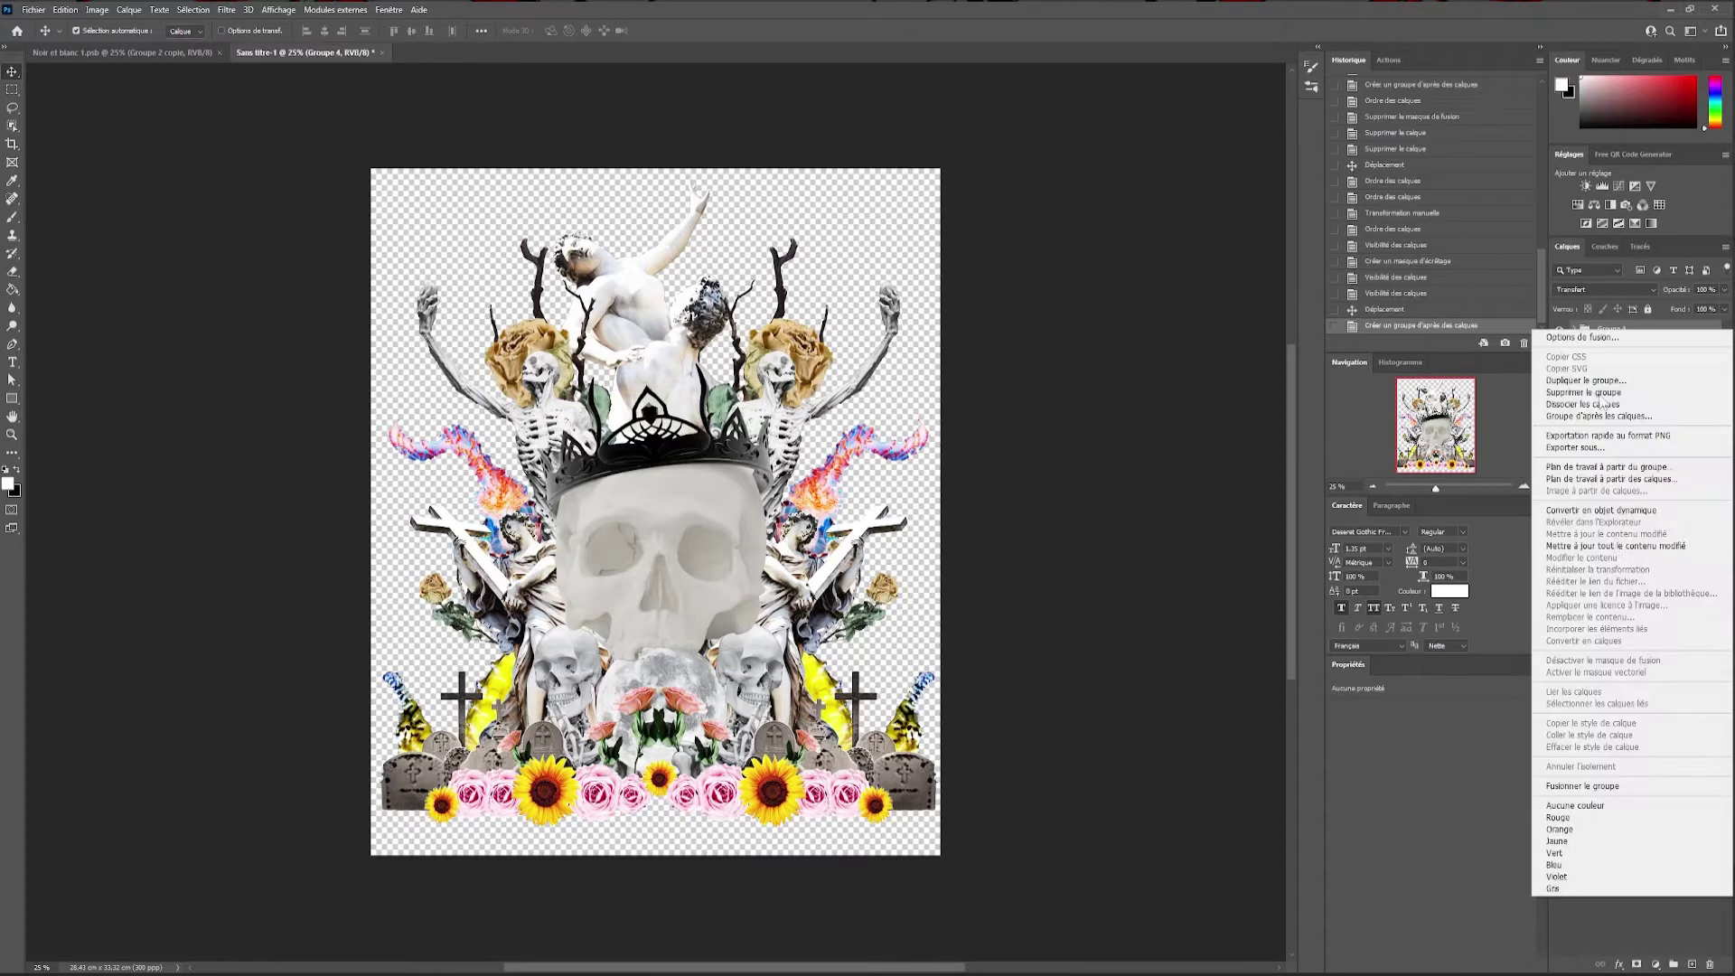
# Add a Black & White adjustment with yellows brightened and magentas and reds darkened
pyautogui.click(1599, 510)
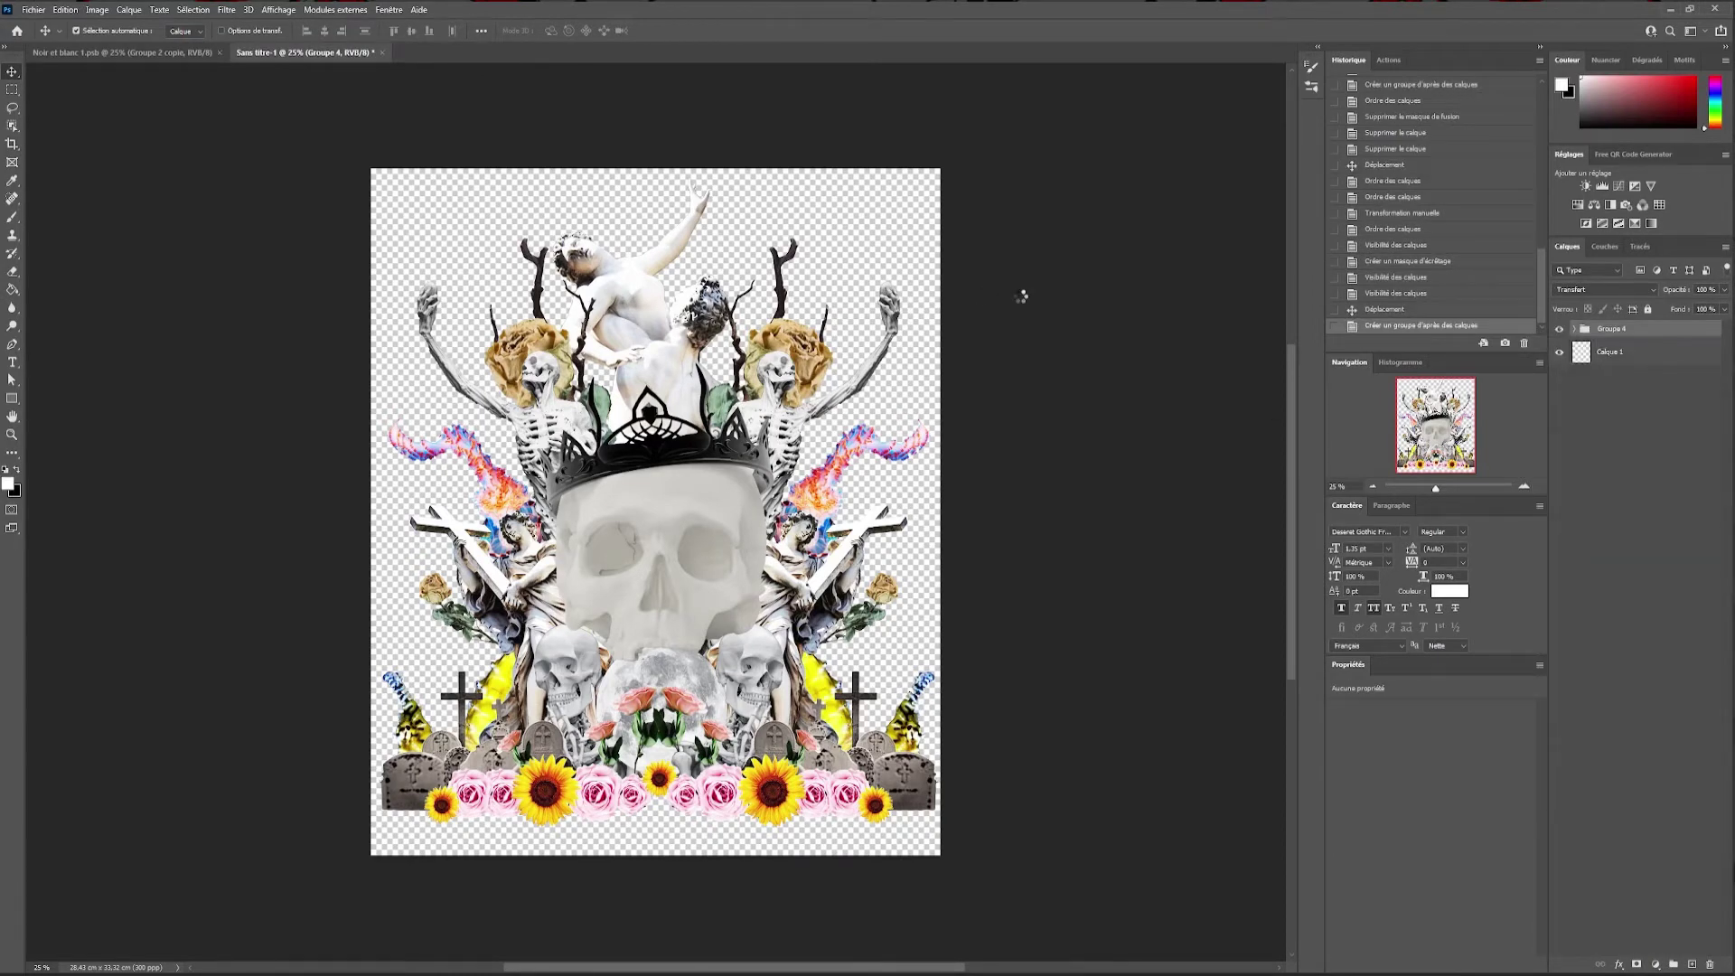
pyautogui.click(1610, 203)
pyautogui.moveTo(1435, 788); pyautogui.dragTo(1456, 788)
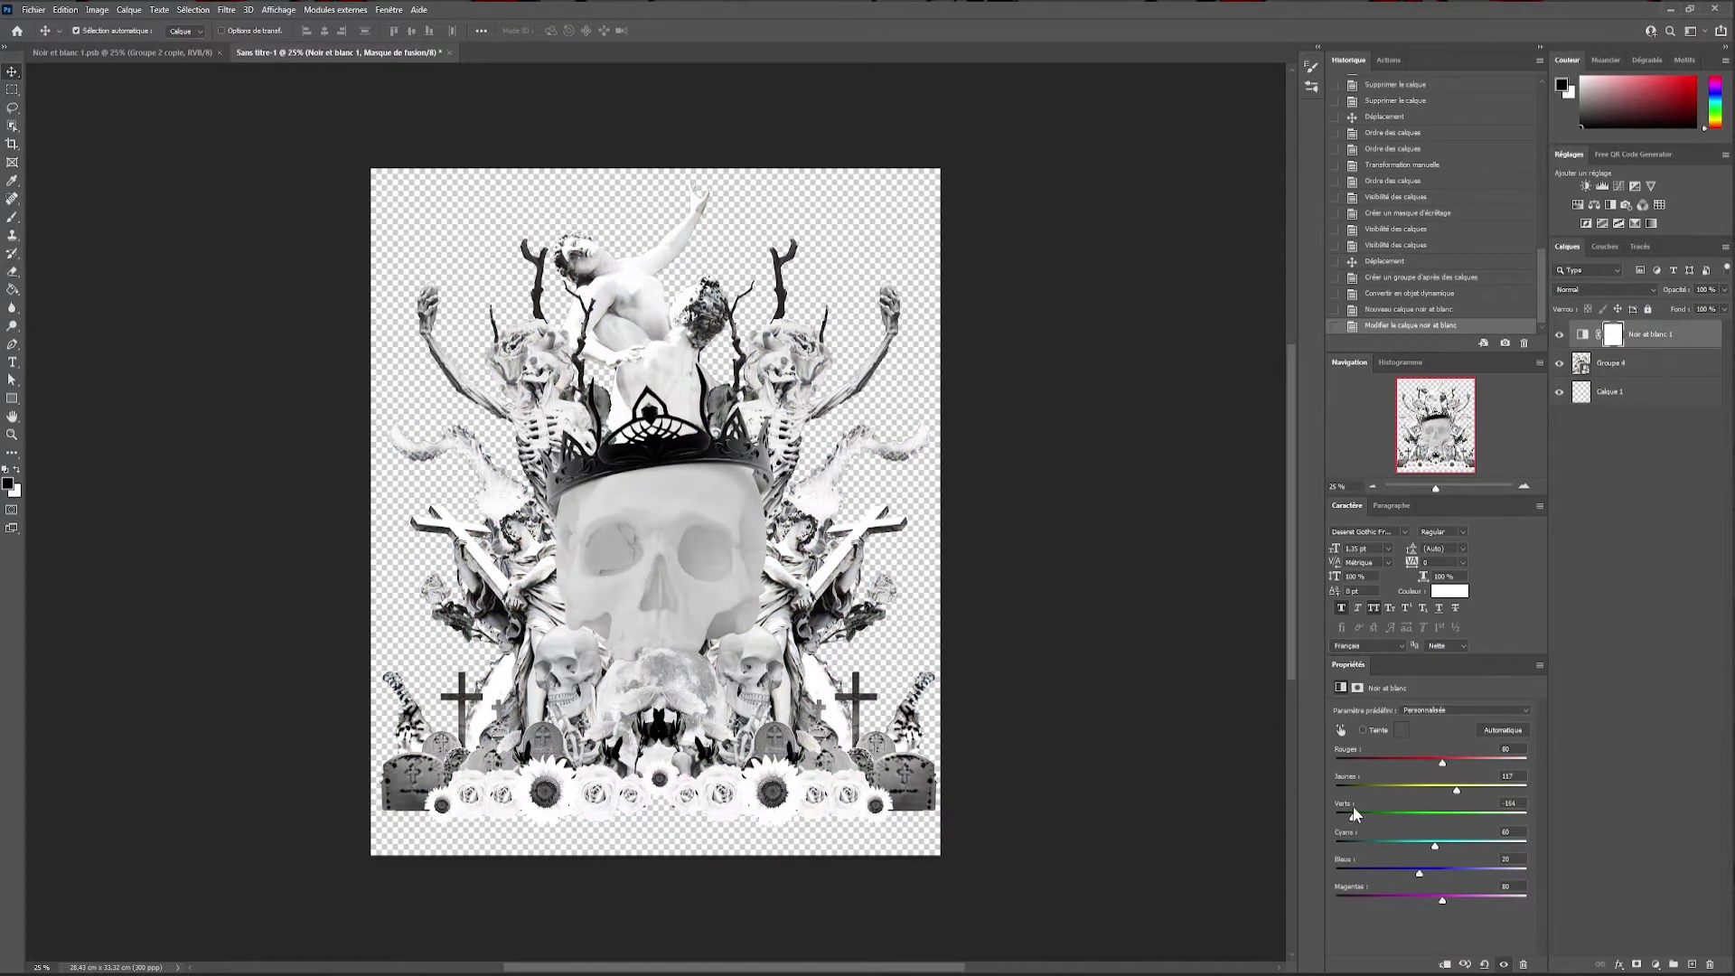
pyautogui.moveTo(1441, 901); pyautogui.dragTo(1362, 897)
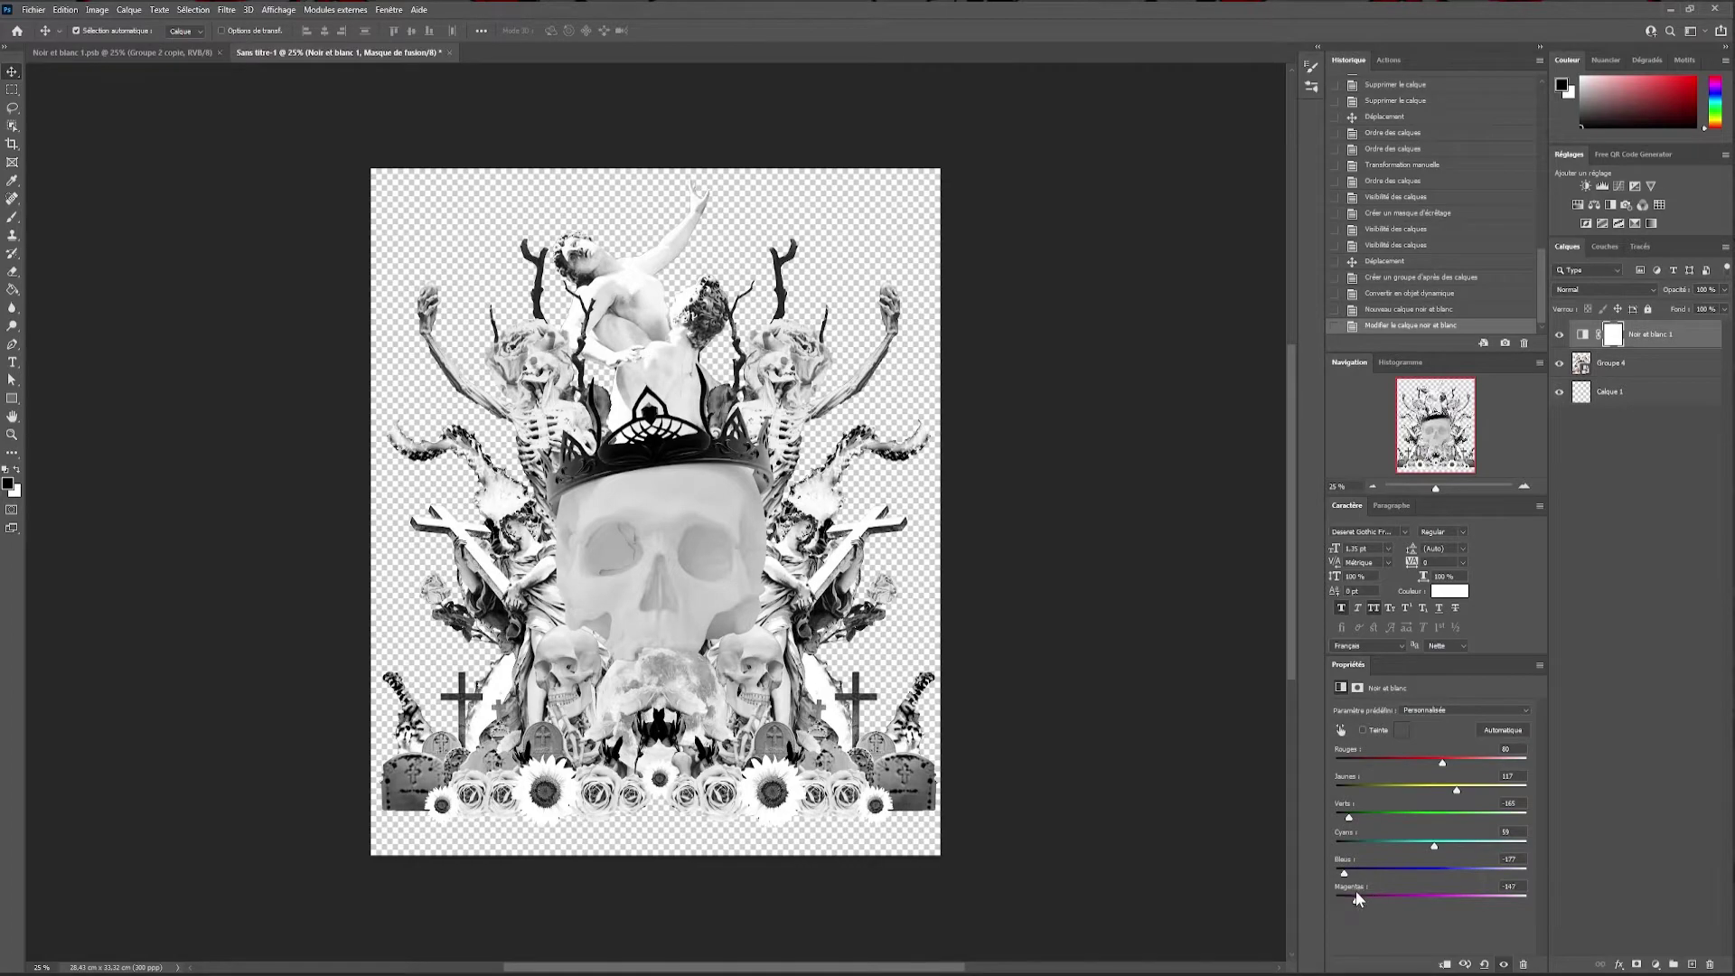
pyautogui.moveTo(1442, 766); pyautogui.dragTo(1403, 764)
# Convert Groupe 4 and Noir et blanc 1 together into one smart object
pyautogui.keyDown('shift'); pyautogui.click(1668, 361); pyautogui.keyUp('shift')
pyautogui.rightClick(1669, 361)
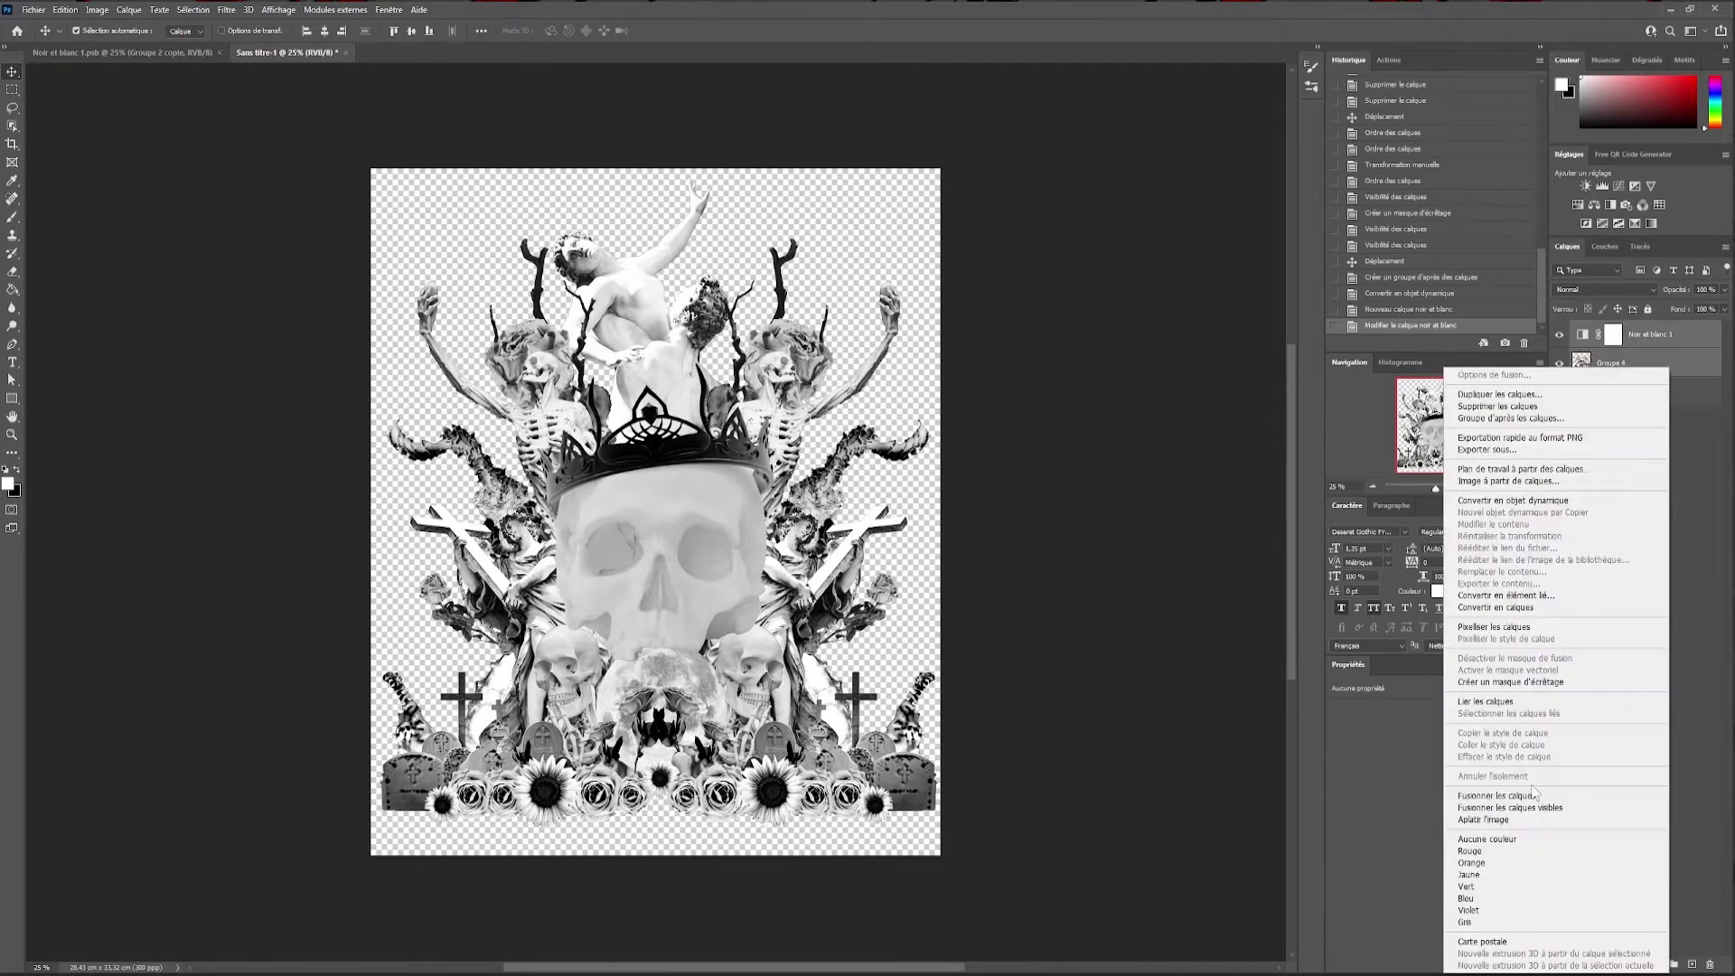
pyautogui.click(1536, 502)
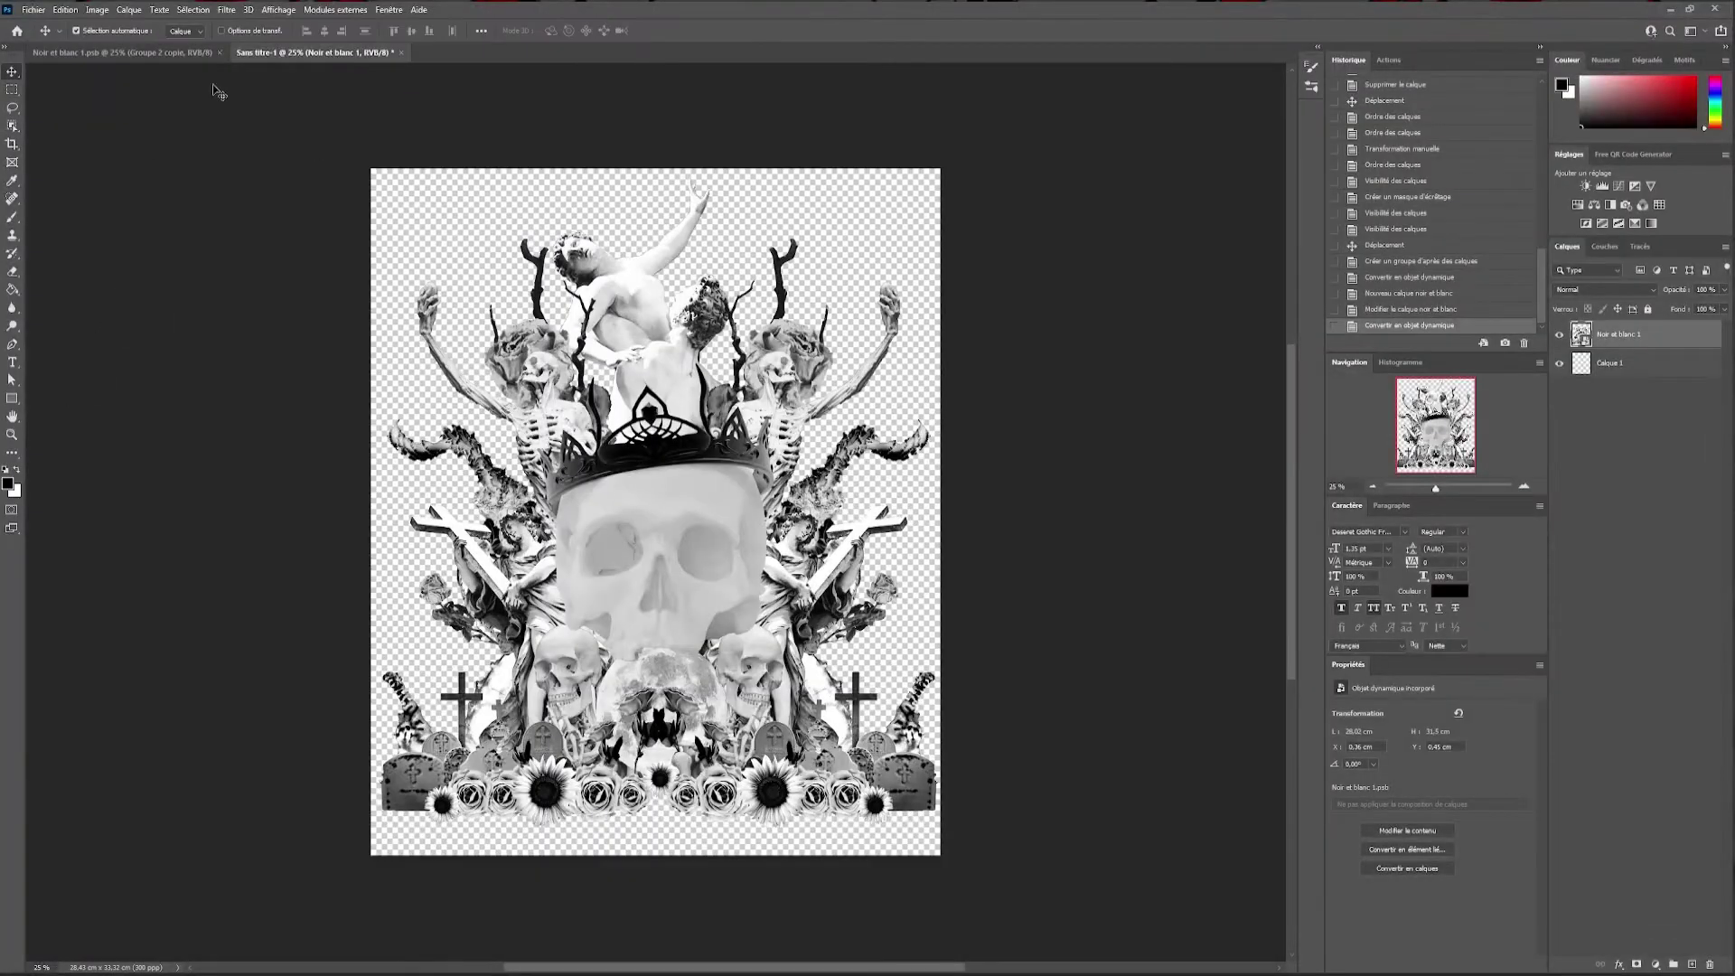
# Apply the Contour déchiré filter with higher contrast and lower balance, then open Noir et blanc 1.psb
pyautogui.click(226, 9)
pyautogui.click(253, 90)
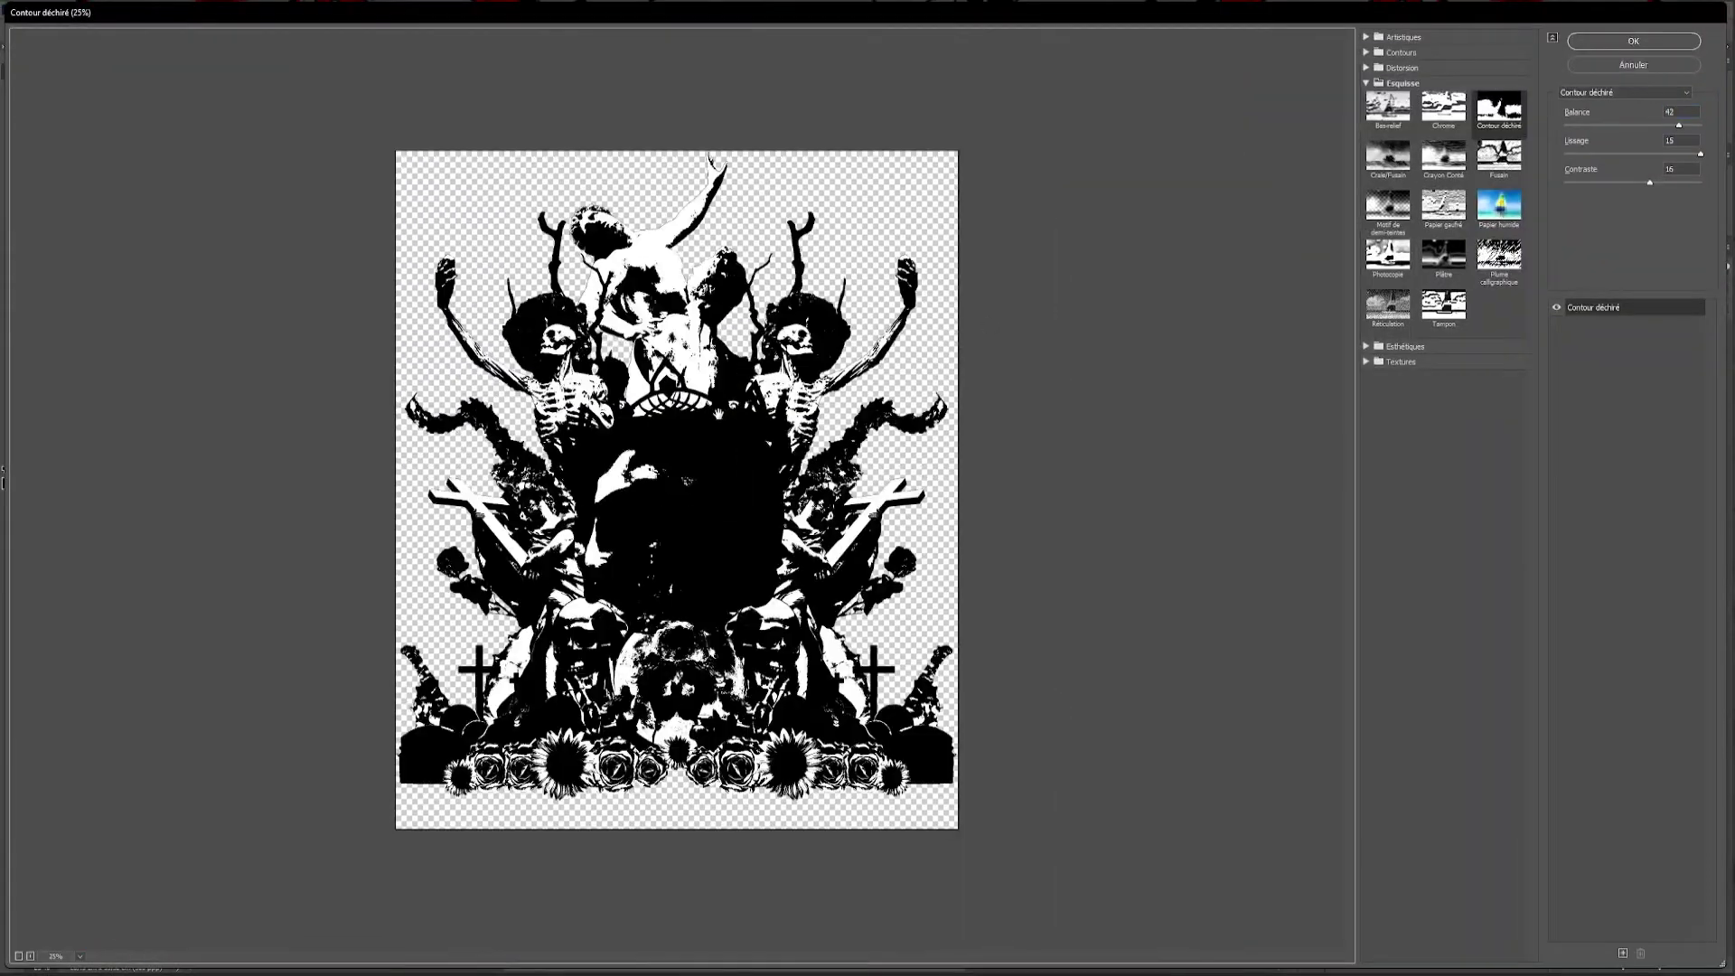
pyautogui.hotkey('ctrl', '+')
pyautogui.moveTo(1650, 183)
pyautogui.mouseDown()
pyautogui.moveTo(1666, 182)
pyautogui.moveTo(1669, 129)
pyautogui.mouseUp()
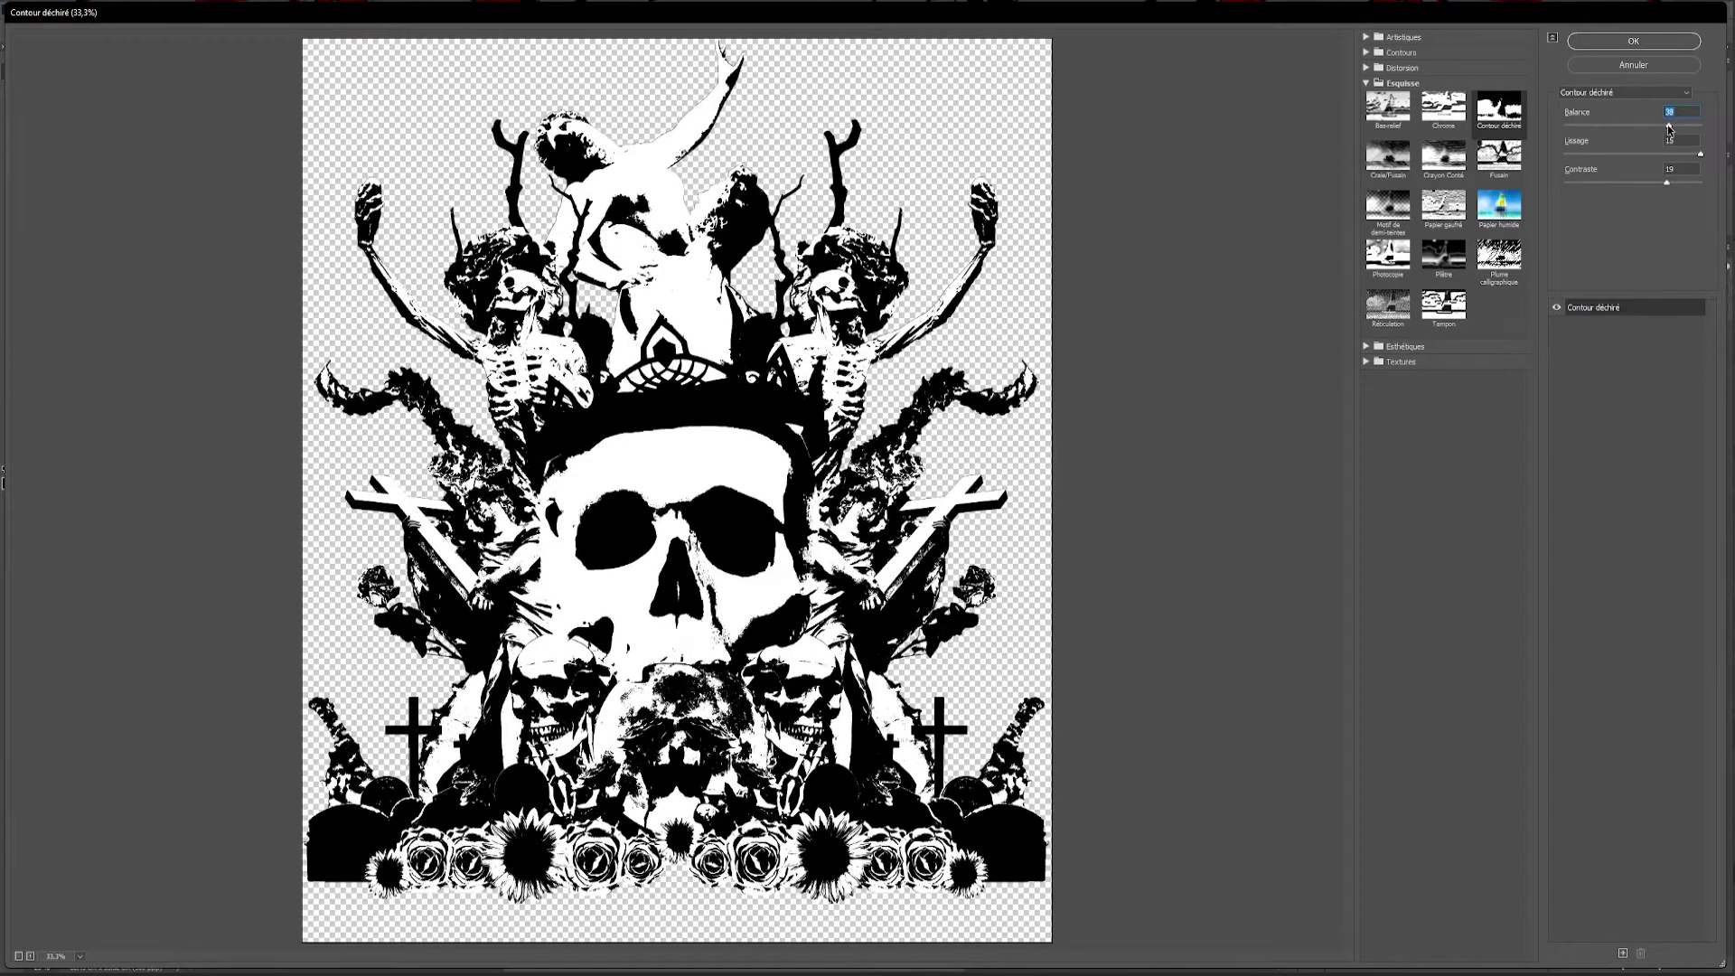
pyautogui.moveTo(1668, 129); pyautogui.dragTo(1666, 128)
pyautogui.press('Return')
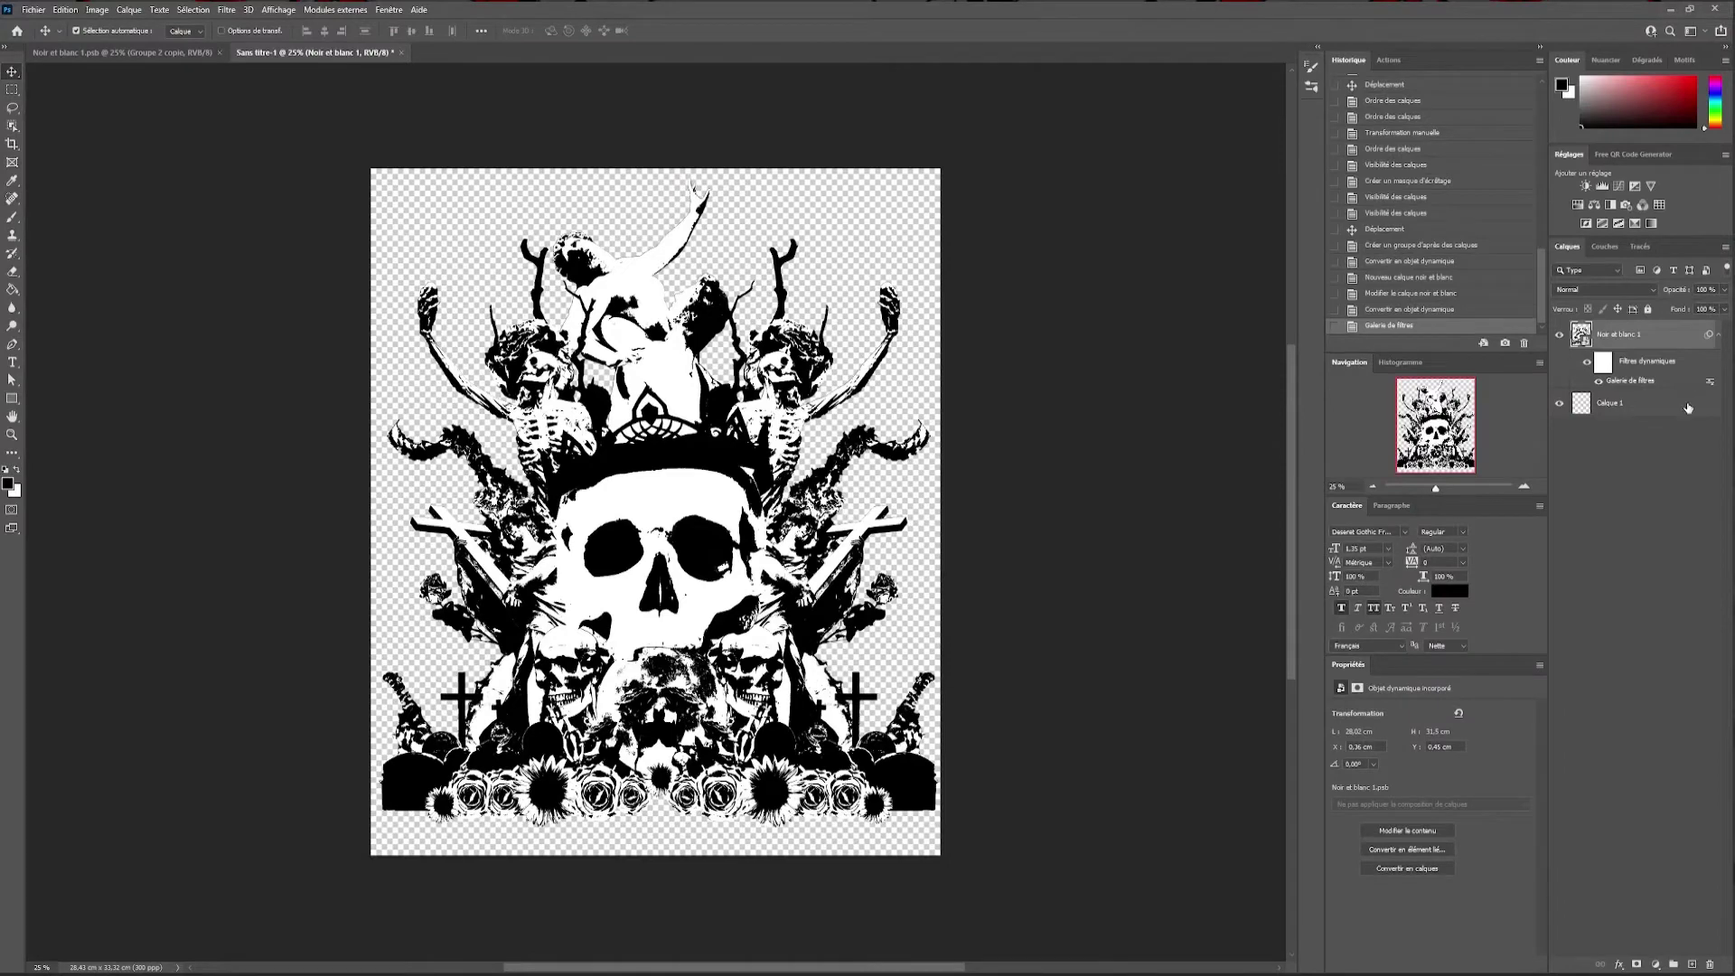
pyautogui.click(93, 54)
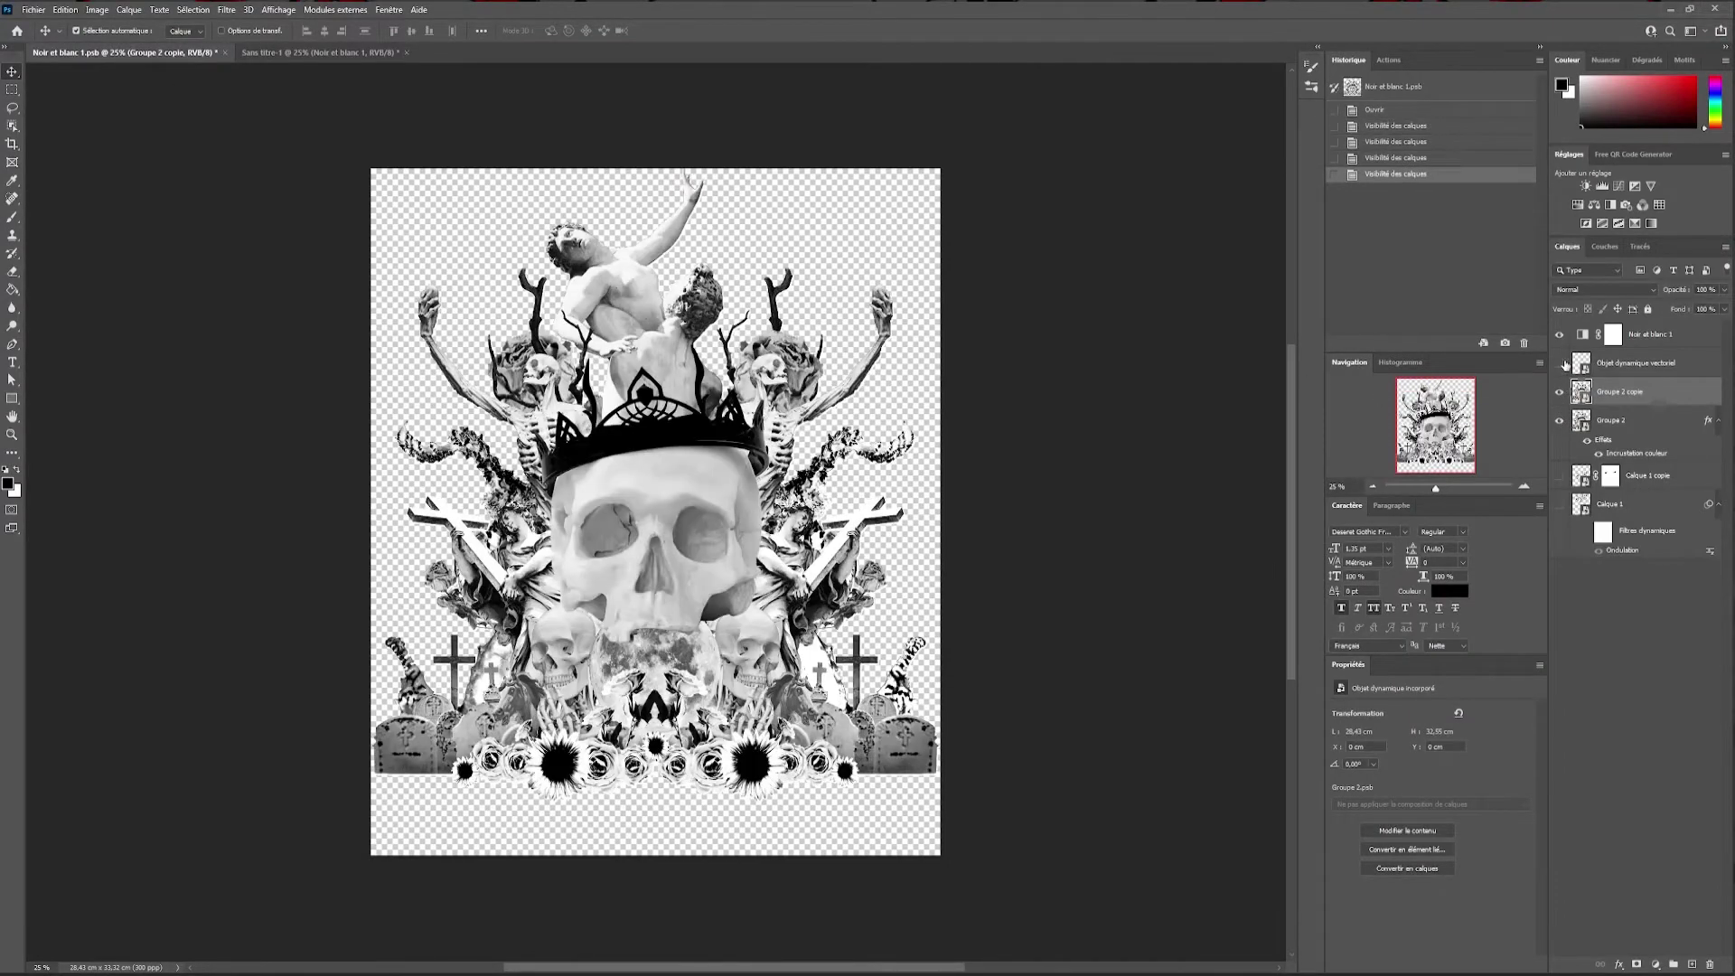
# Show the black-and-white layer and its copy, and delete the torn-edge filtered layer
pyautogui.click(1559, 334)
pyautogui.click(1560, 477)
pyautogui.click(410, 52)
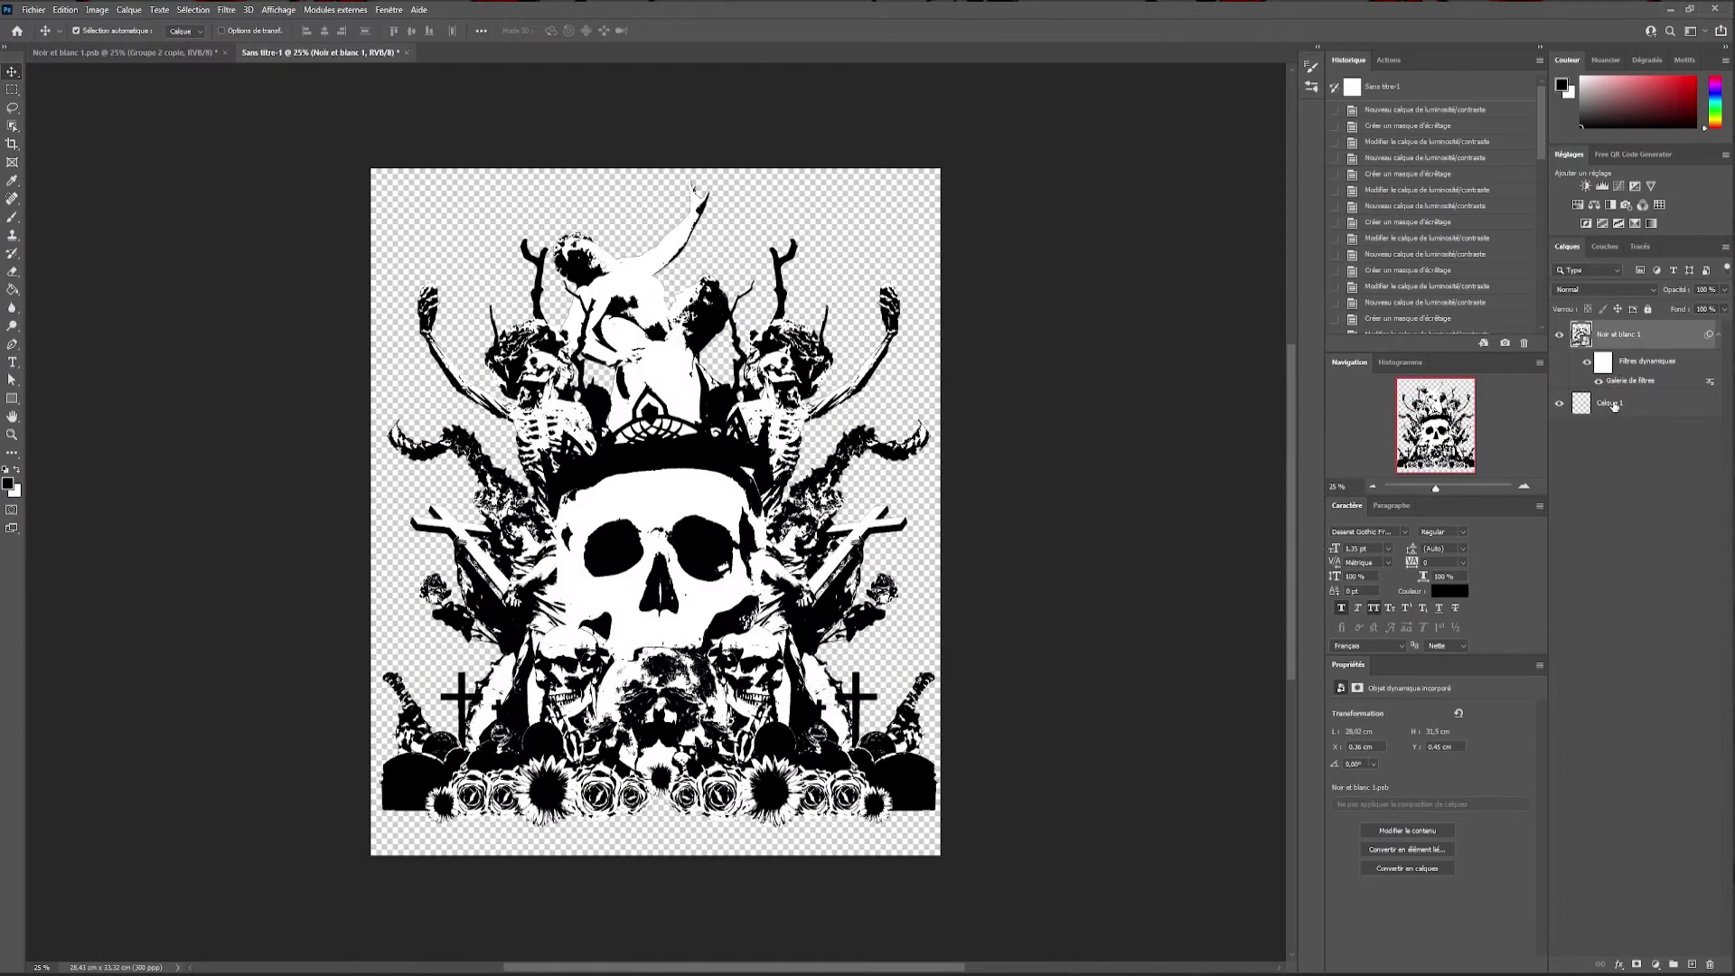
pyautogui.click(1587, 363)
pyautogui.moveTo(1626, 361); pyautogui.dragTo(1702, 945)
pyautogui.rightClick(1644, 366)
pyautogui.click(1627, 384)
pyautogui.rightClick(1644, 363)
pyautogui.click(1635, 369)
pyautogui.press('Delete')
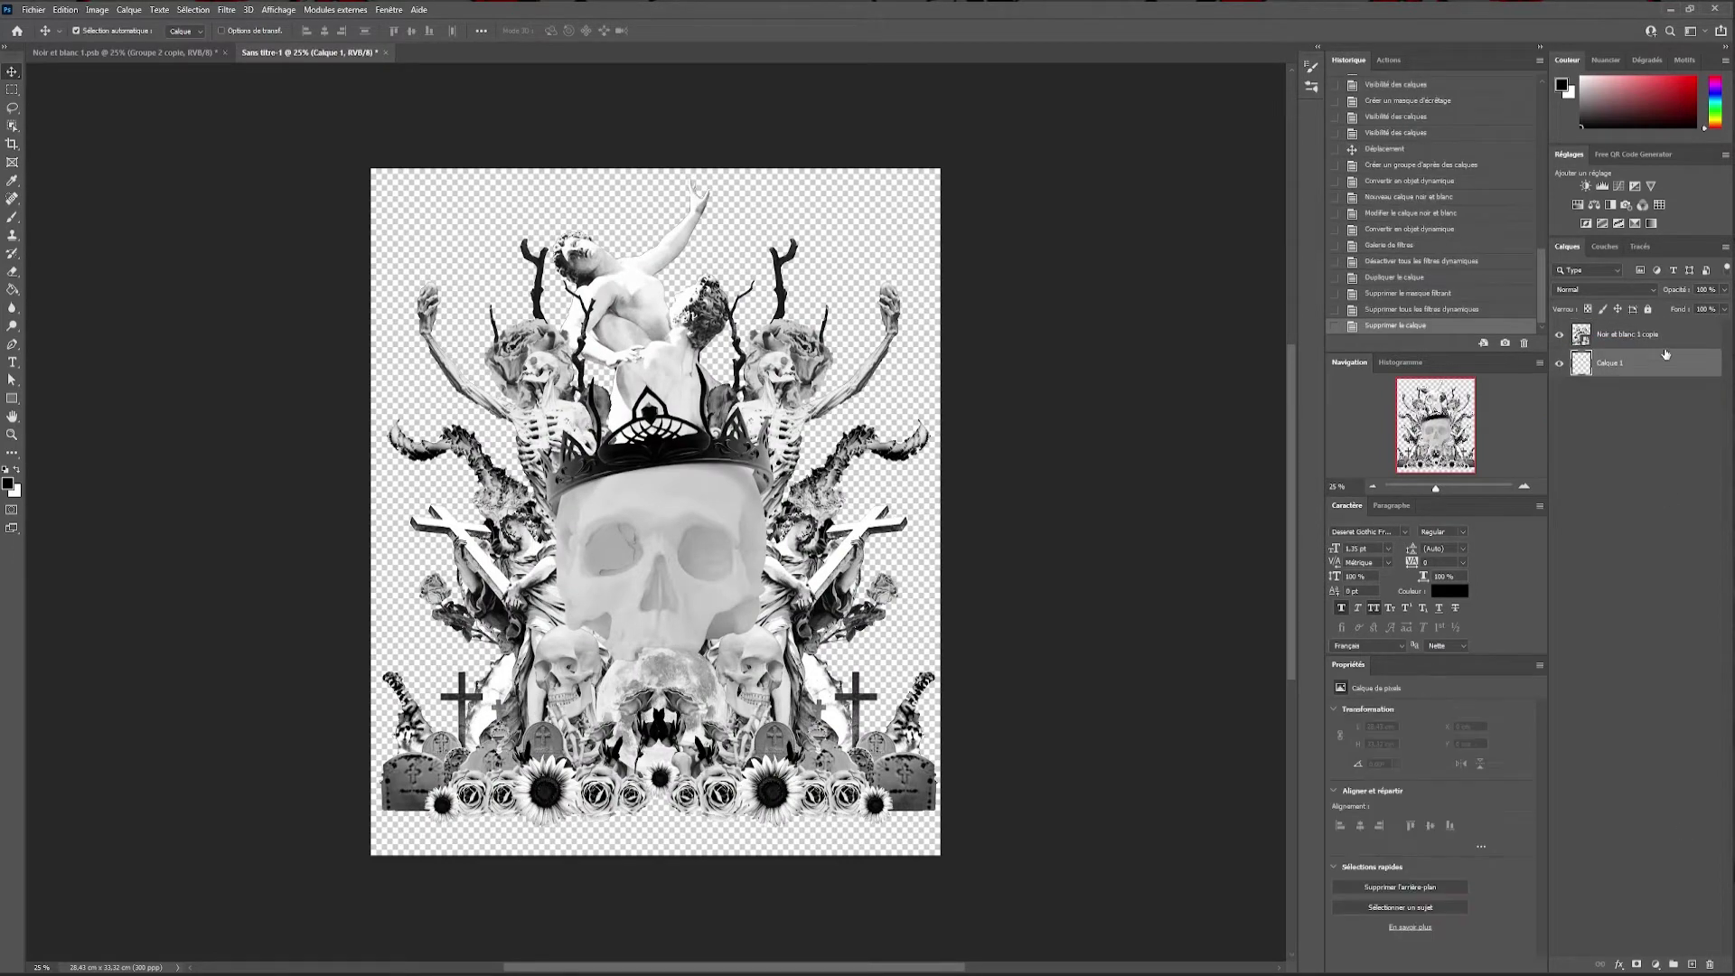
# Give the collage copy a white Incrustation couleur (colour overlay) layer style
pyautogui.doubleClick(1604, 366)
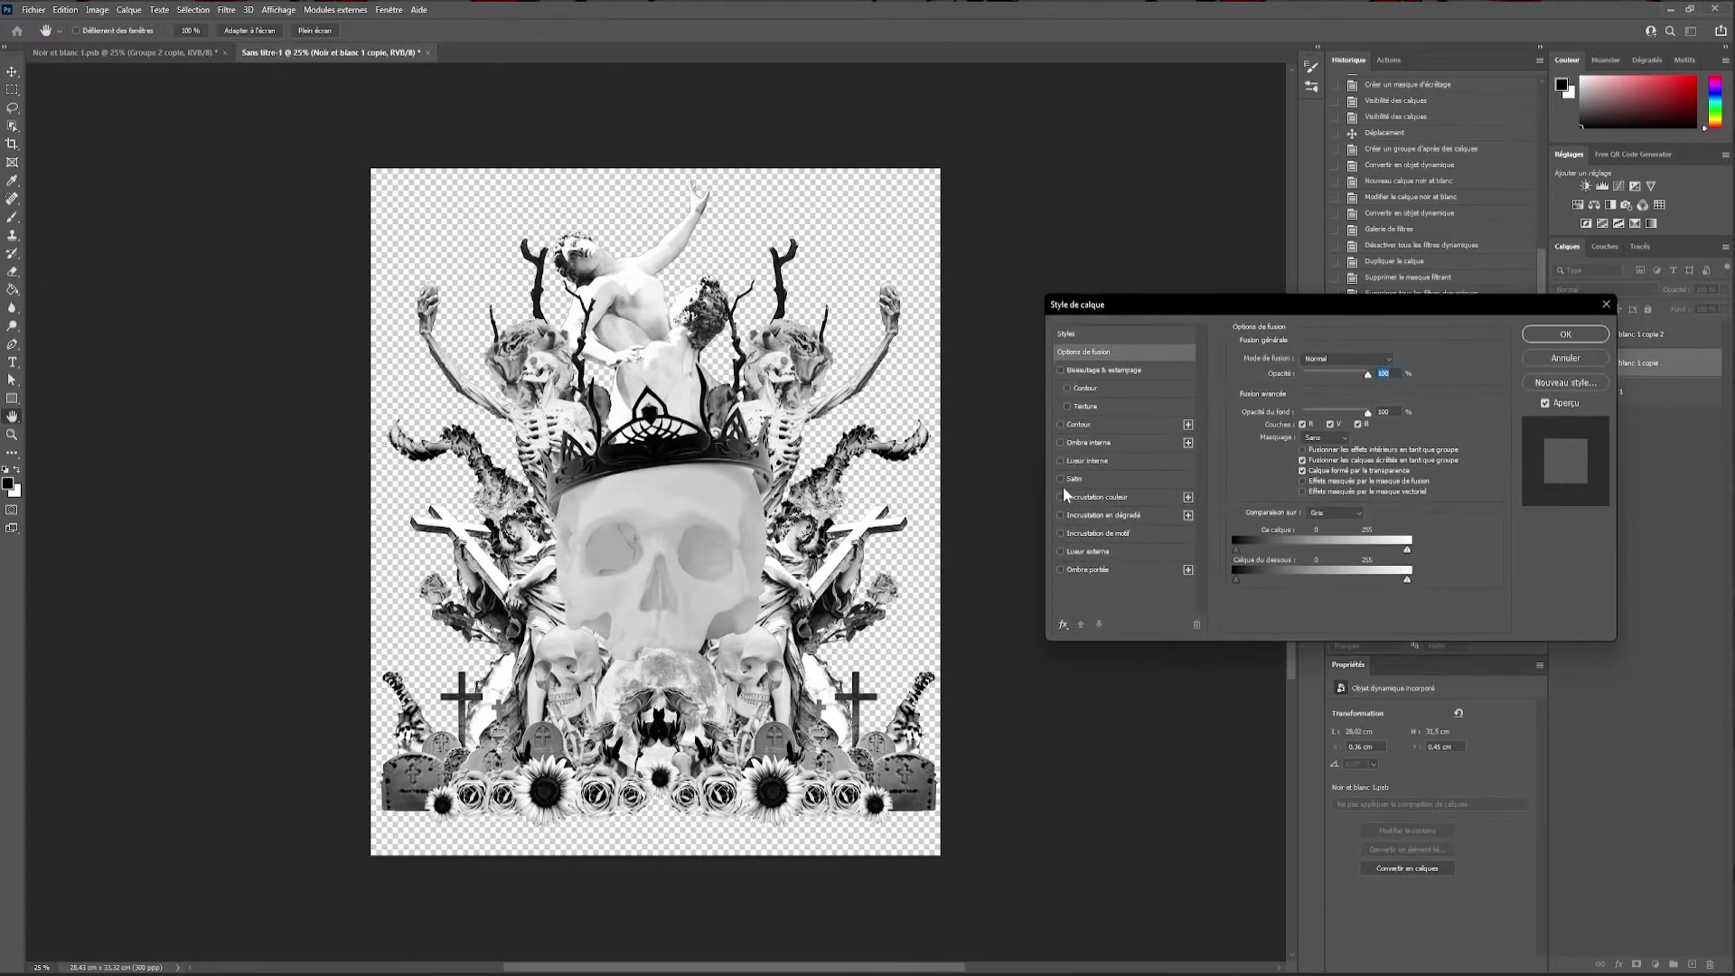
pyautogui.click(1097, 497)
pyautogui.click(1394, 360)
pyautogui.click(639, 550)
pyautogui.press('Return')
pyautogui.press('Return')
# Offset the white copy one nudge right and down, then reselect the top collage layer
pyautogui.hotkey('ctrl', 't')
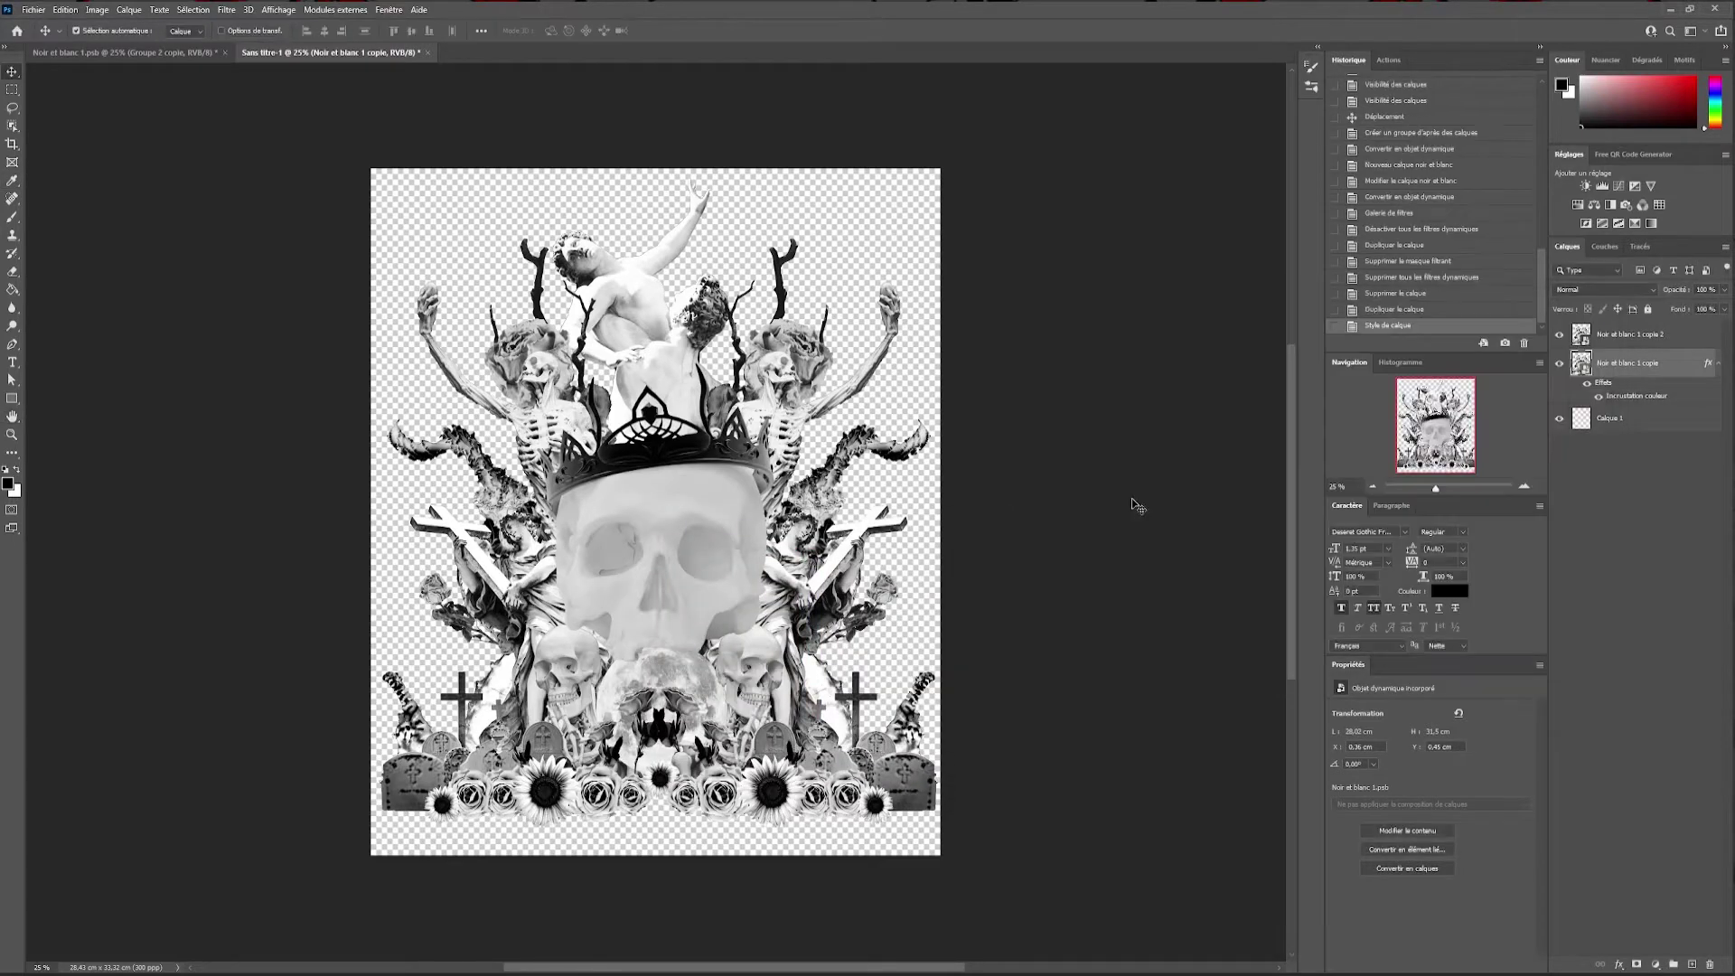
pyautogui.press('Right')
pyautogui.press('Right')
pyautogui.press('Down')
pyautogui.press('Down')
pyautogui.press('Down')
pyautogui.press('Return')
pyautogui.keyDown('shift'); pyautogui.click(1626, 334); pyautogui.keyUp('shift')
pyautogui.rightClick(1617, 332)
pyautogui.press('Escape')
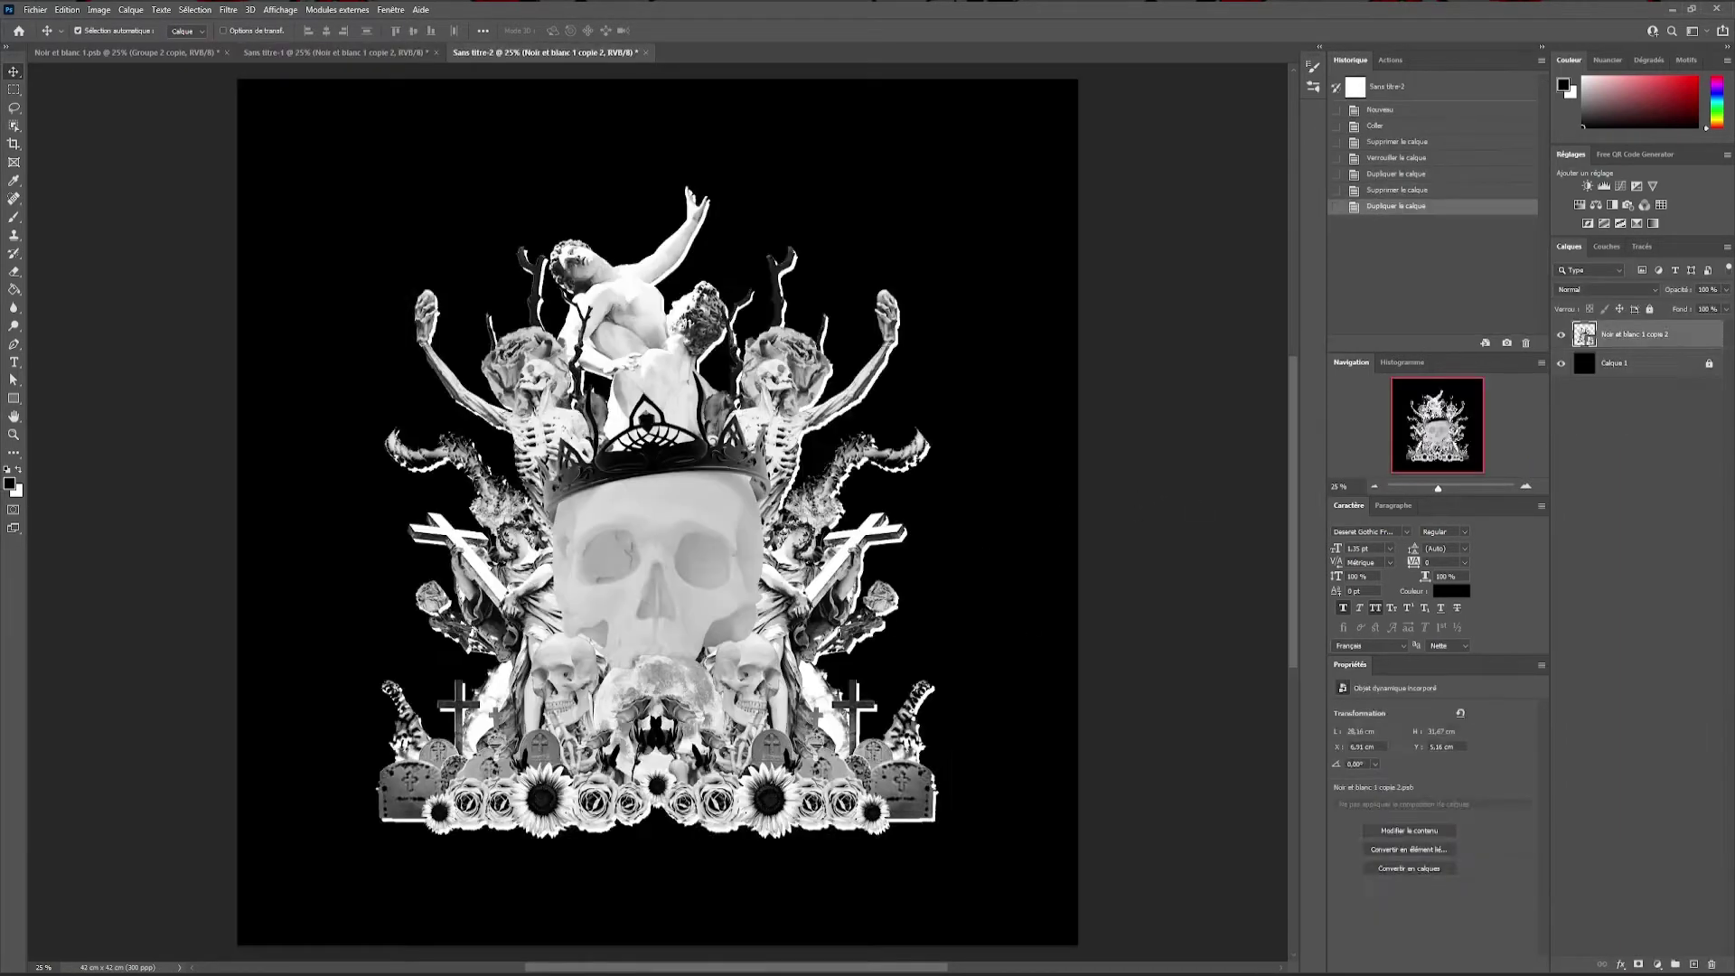
# Apply the Contour déchiré filter with slightly reduced smoothness (Lissage)
pyautogui.click(228, 9)
pyautogui.click(271, 20)
pyautogui.moveTo(1702, 154); pyautogui.dragTo(1670, 127)
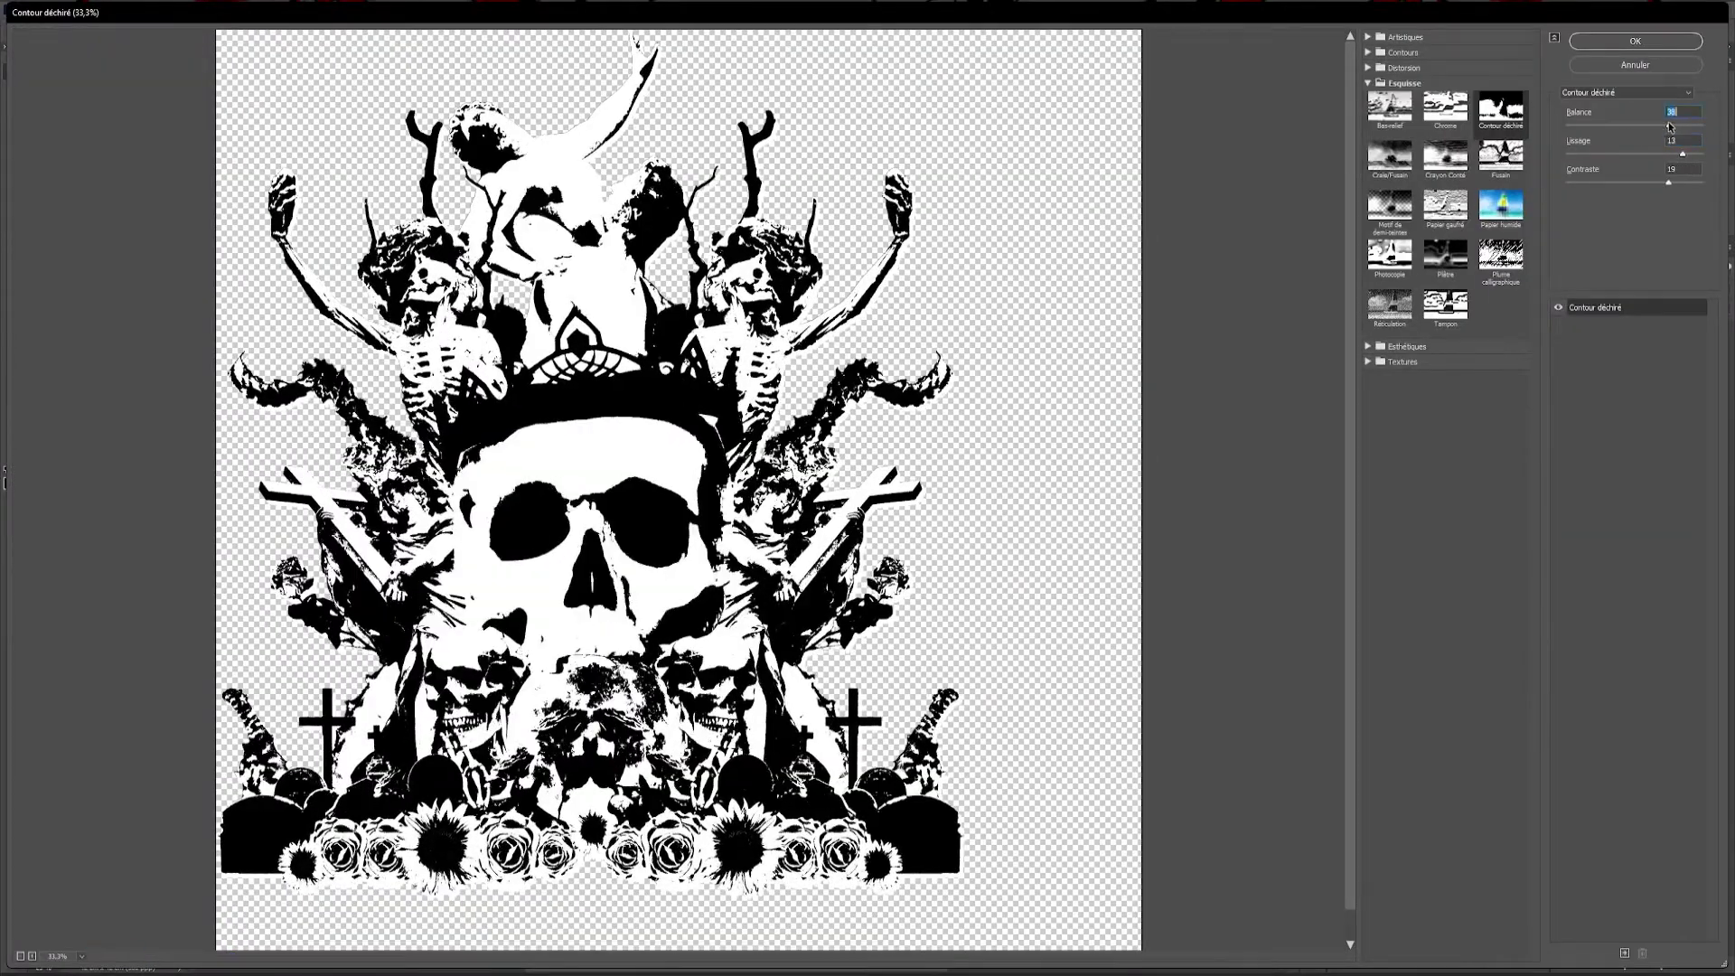
pyautogui.click(1638, 41)
# Soften the artwork with a small-radius Gaussian blur (Flou gaussien)
pyautogui.click(228, 9)
pyautogui.click(1344, 341)
pyautogui.click(228, 9)
pyautogui.click(433, 270)
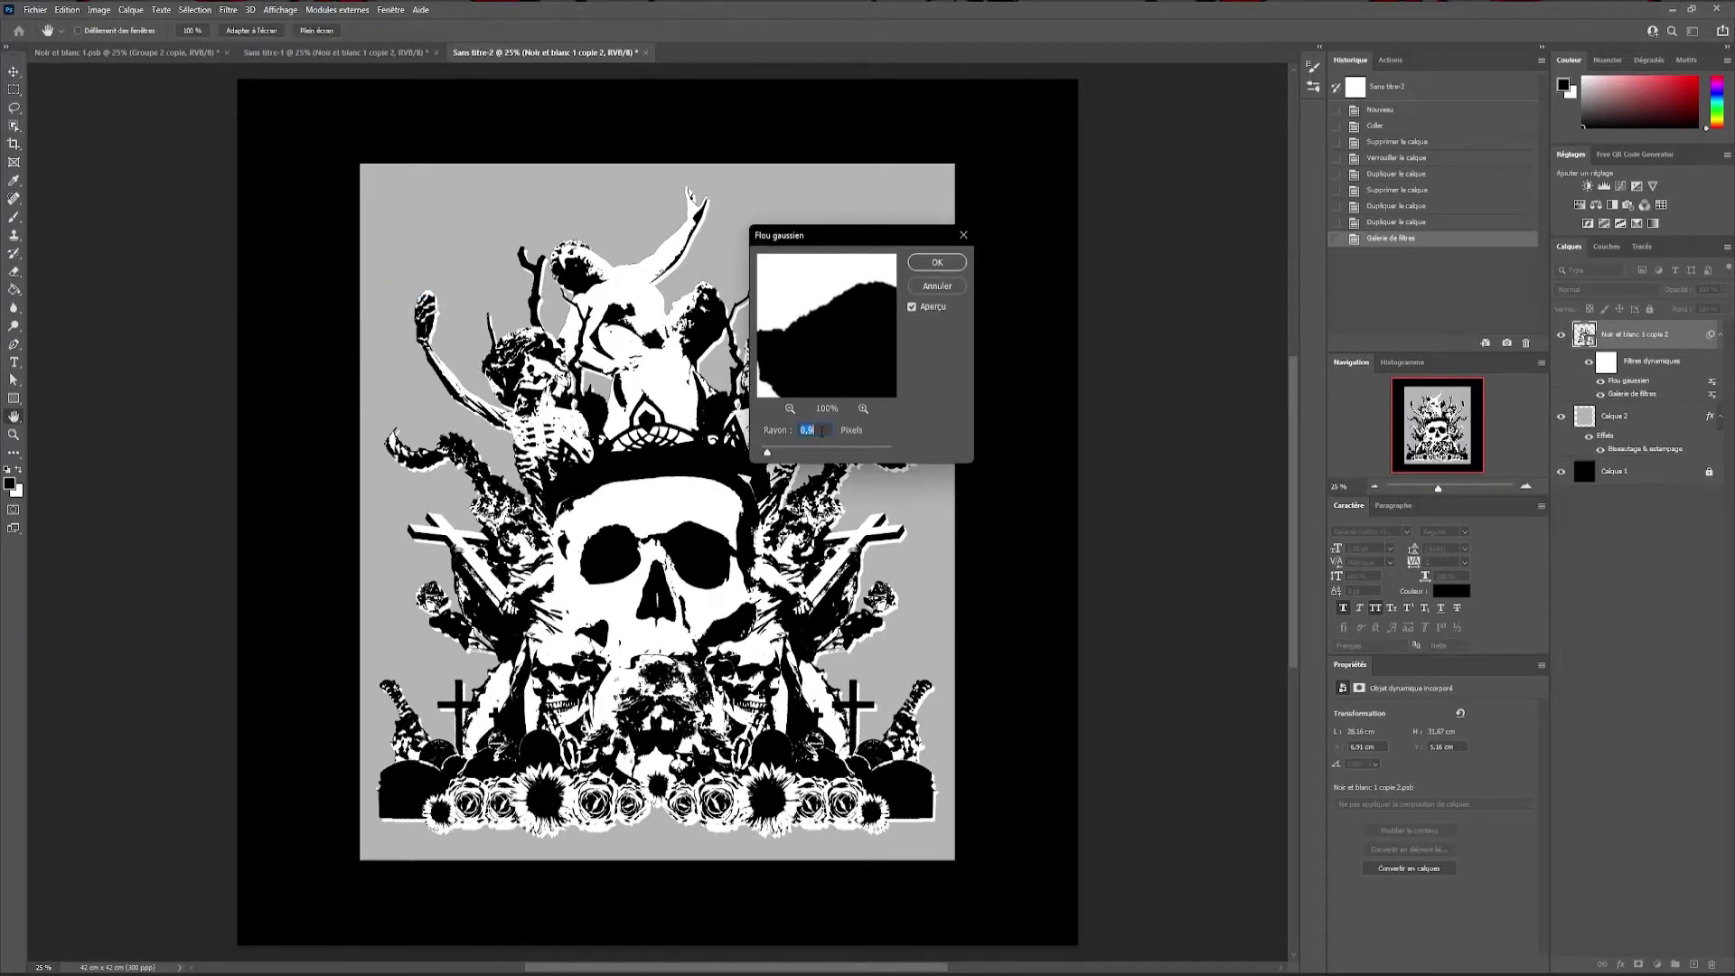
pyautogui.click(940, 264)
pyautogui.click(227, 9)
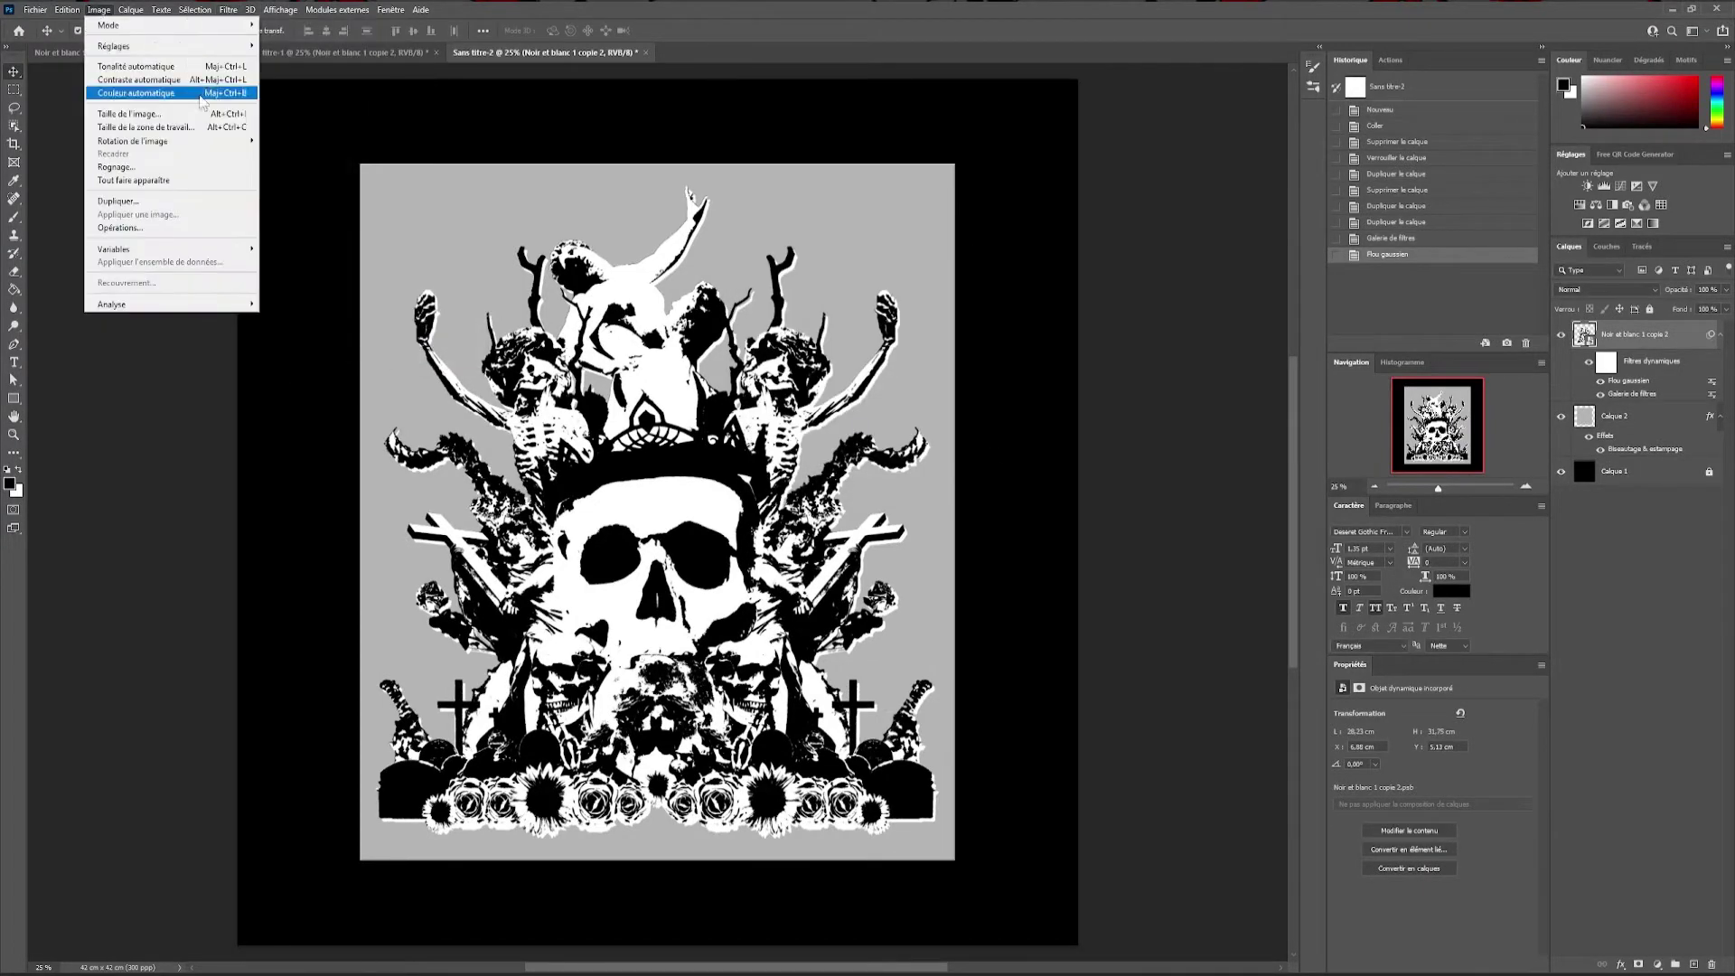
# Apply Seuil (threshold), Ondulation (ripple) and Cristallisation effects to the collage
pyautogui.click(298, 237)
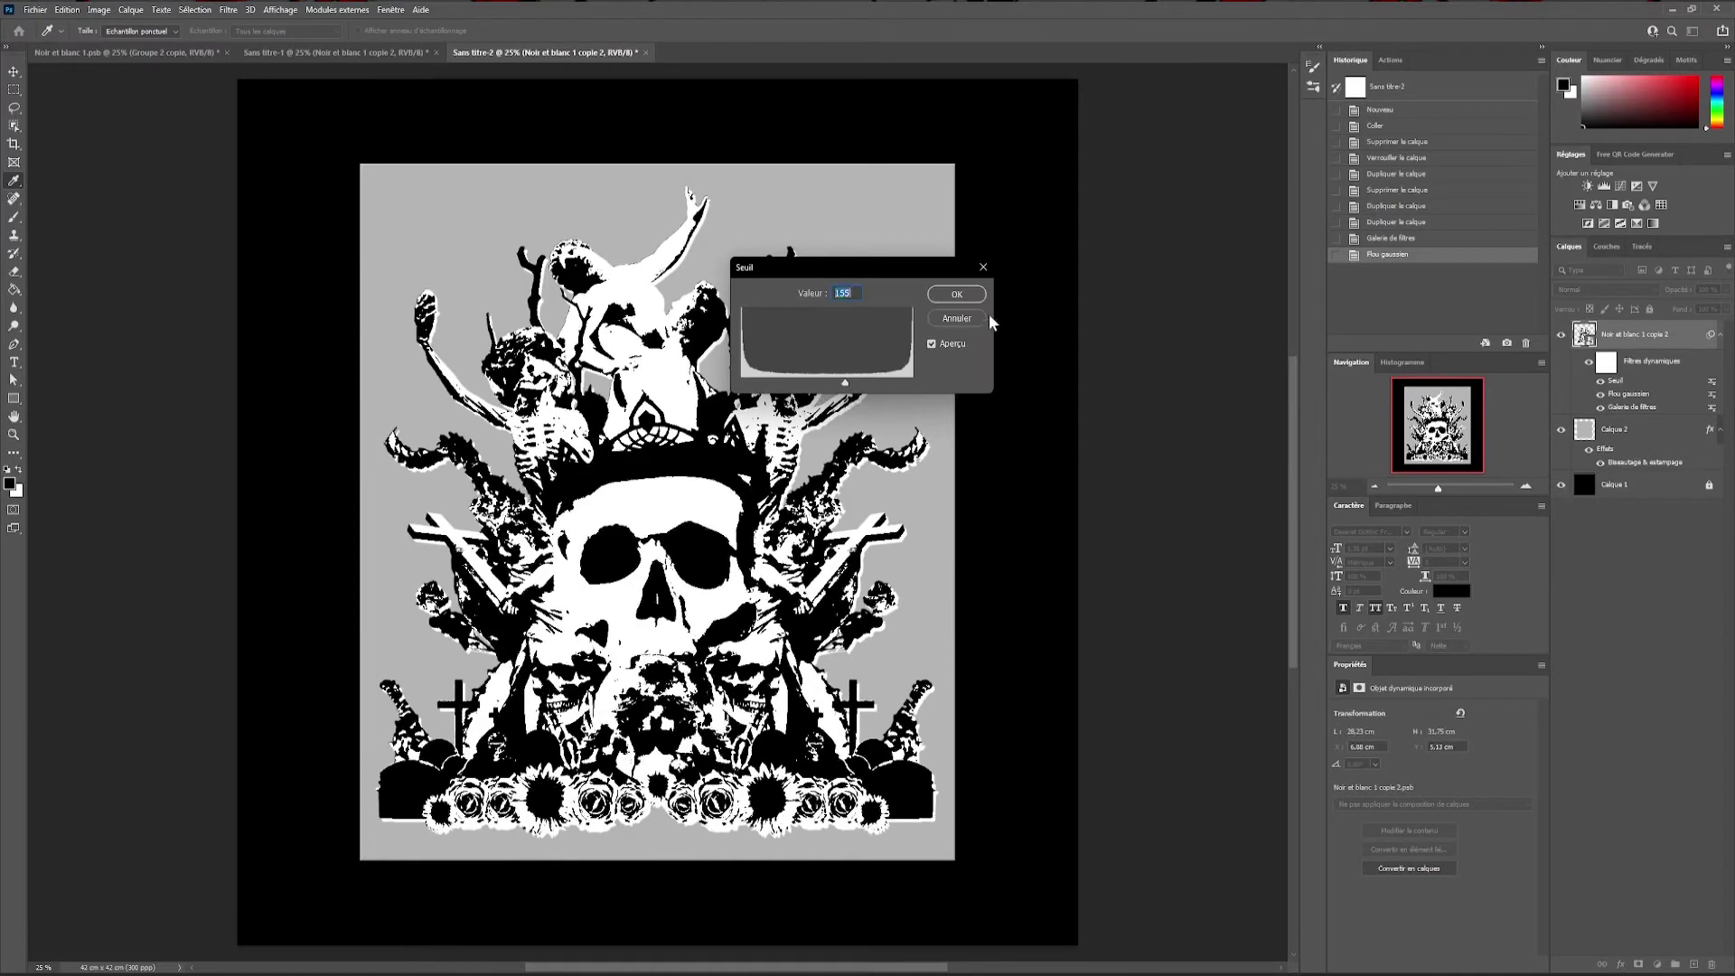
pyautogui.click(989, 280)
pyautogui.click(228, 9)
pyautogui.click(434, 276)
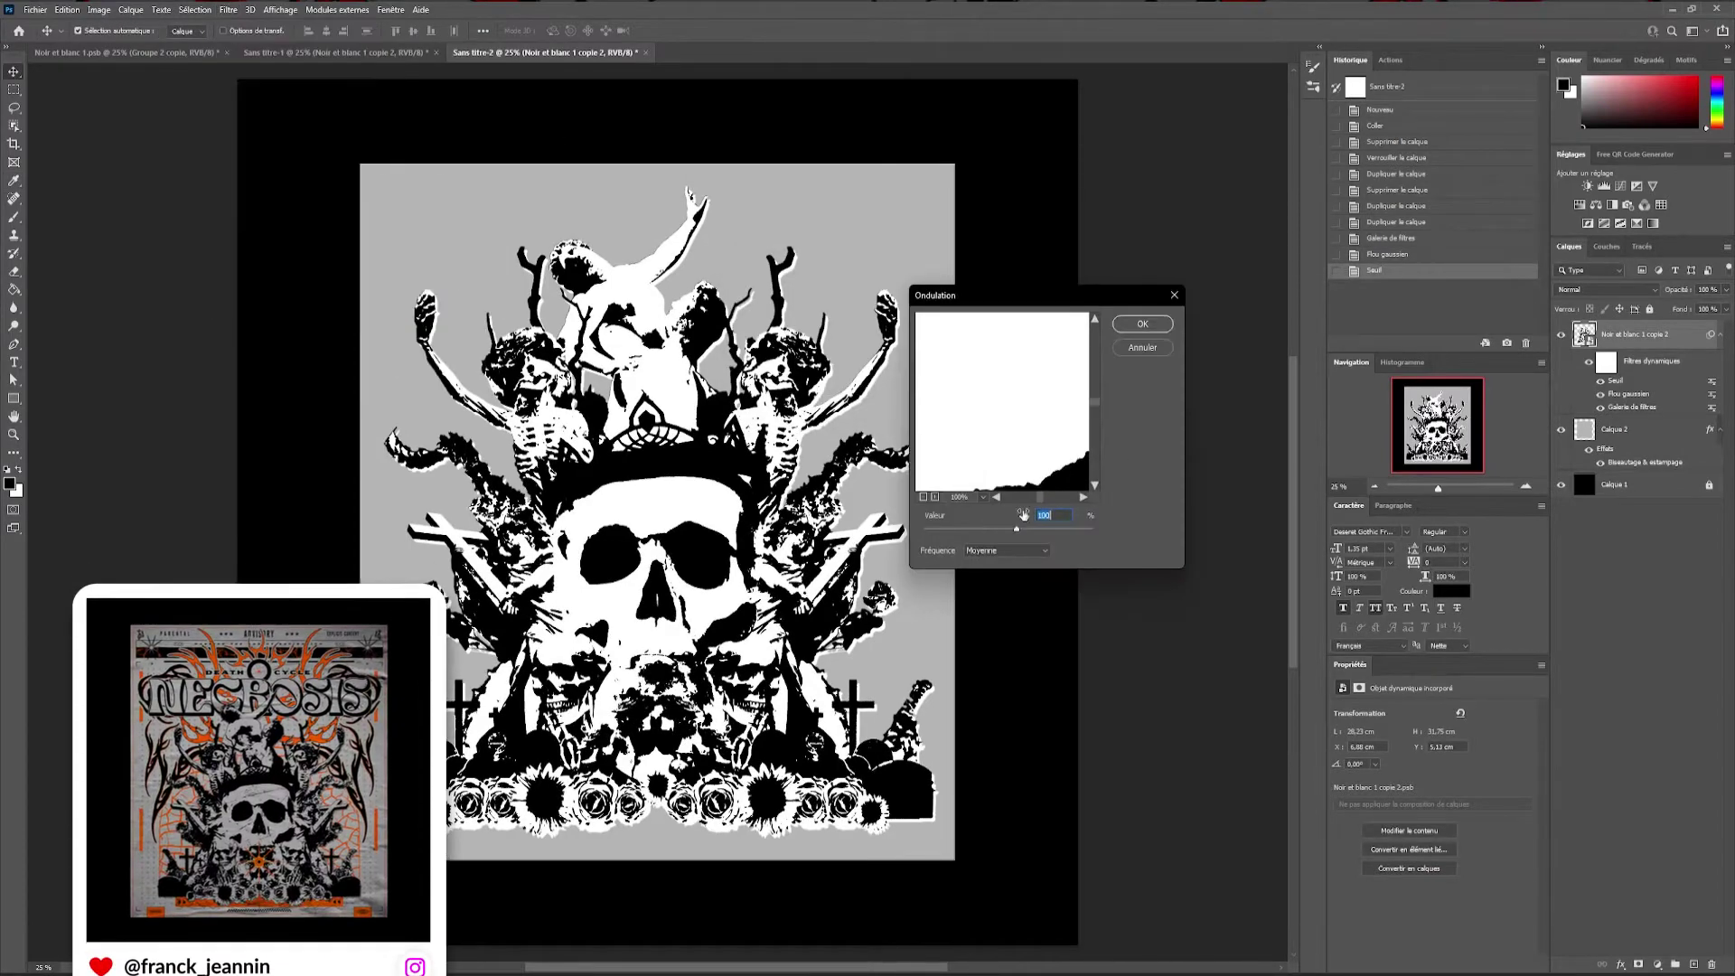
pyautogui.click(1142, 323)
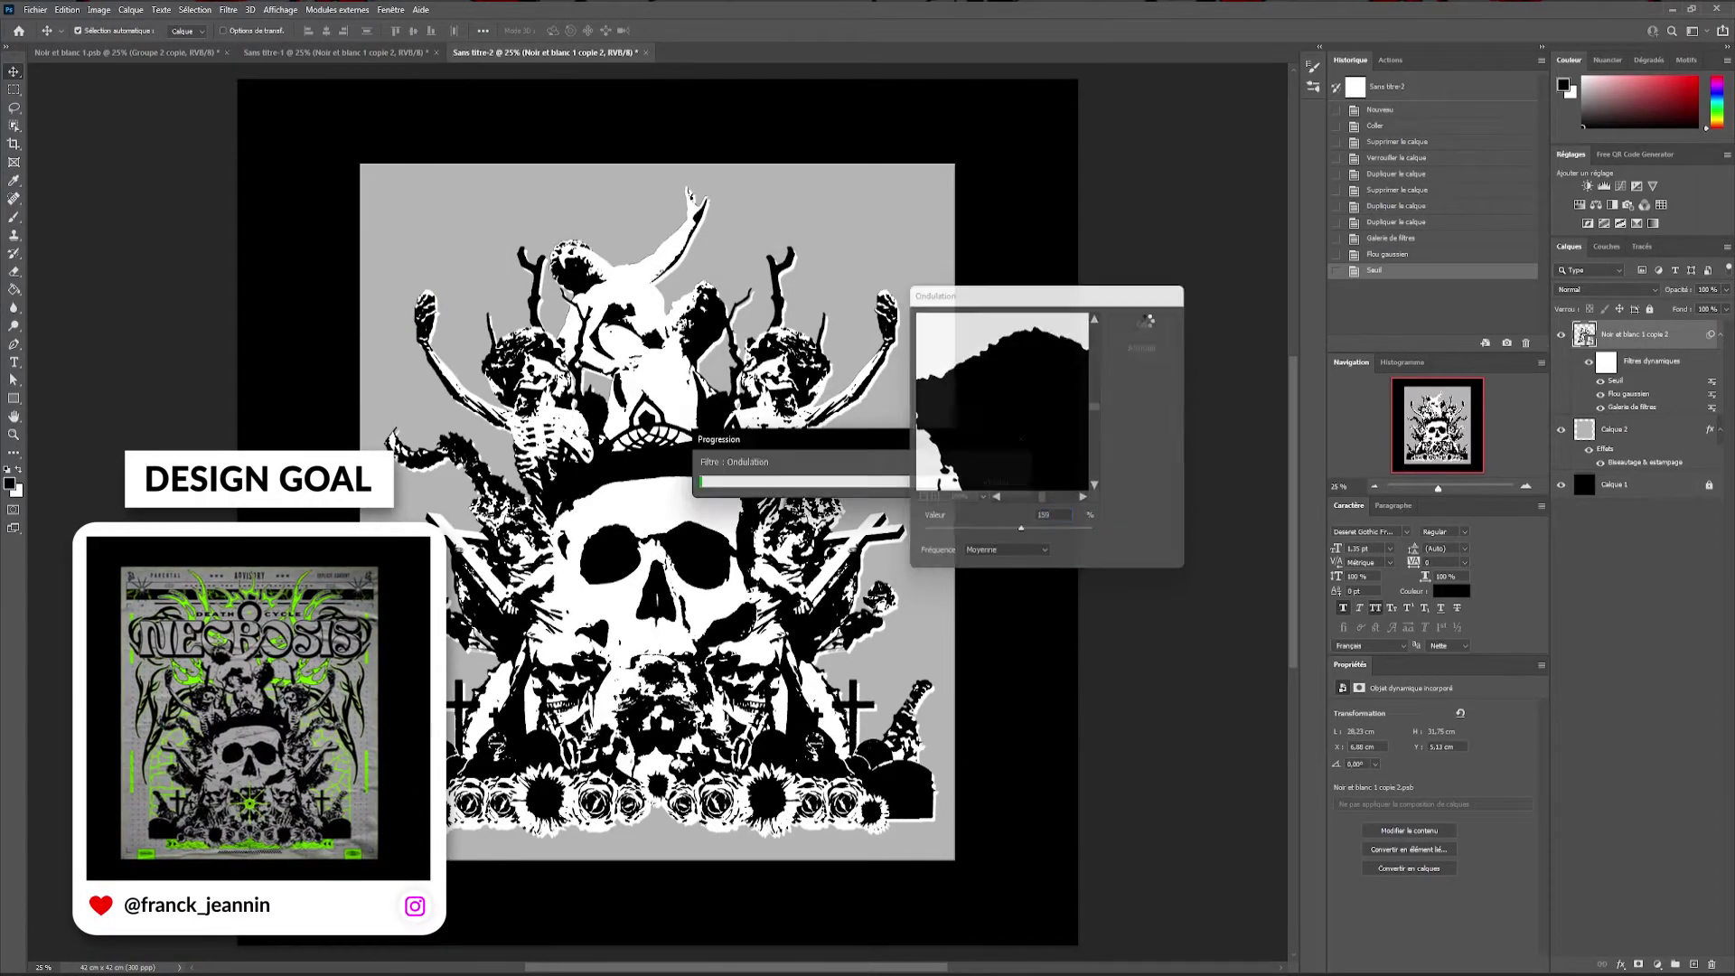
pyautogui.click(227, 9)
pyautogui.moveTo(248, 201)
pyautogui.click(432, 255)
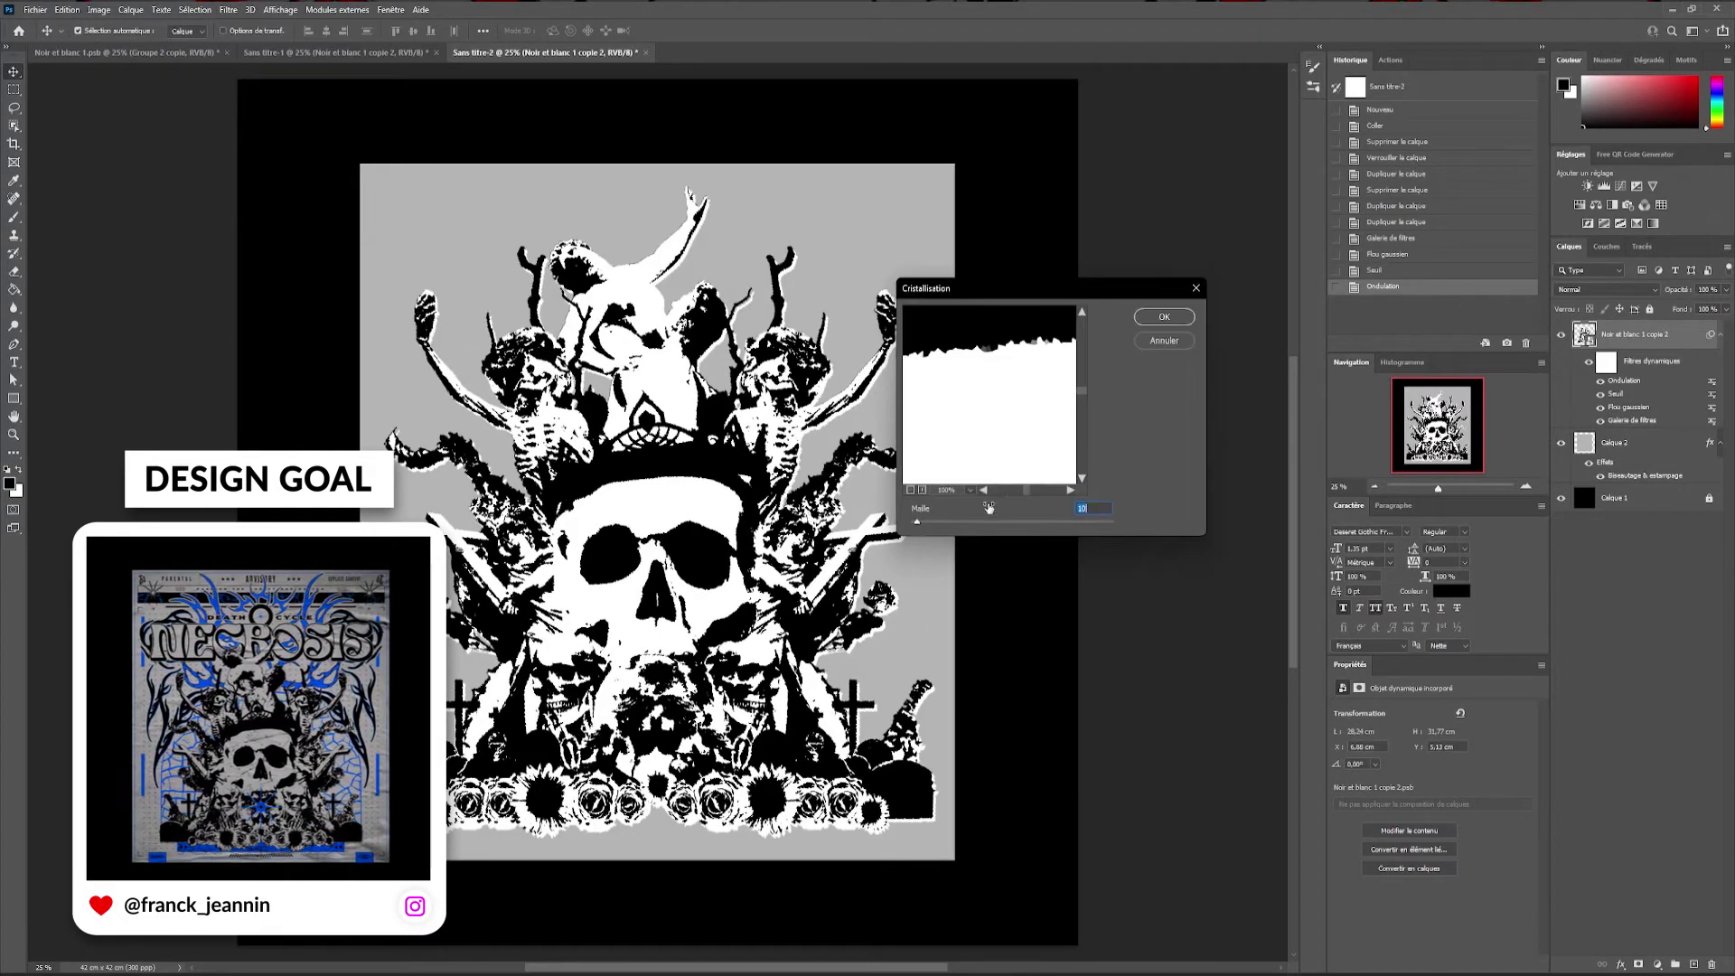
pyautogui.press('Return')
# Re-edit the Gaussian blur and the crystallize cell size
pyautogui.scroll(3, 650, 506)
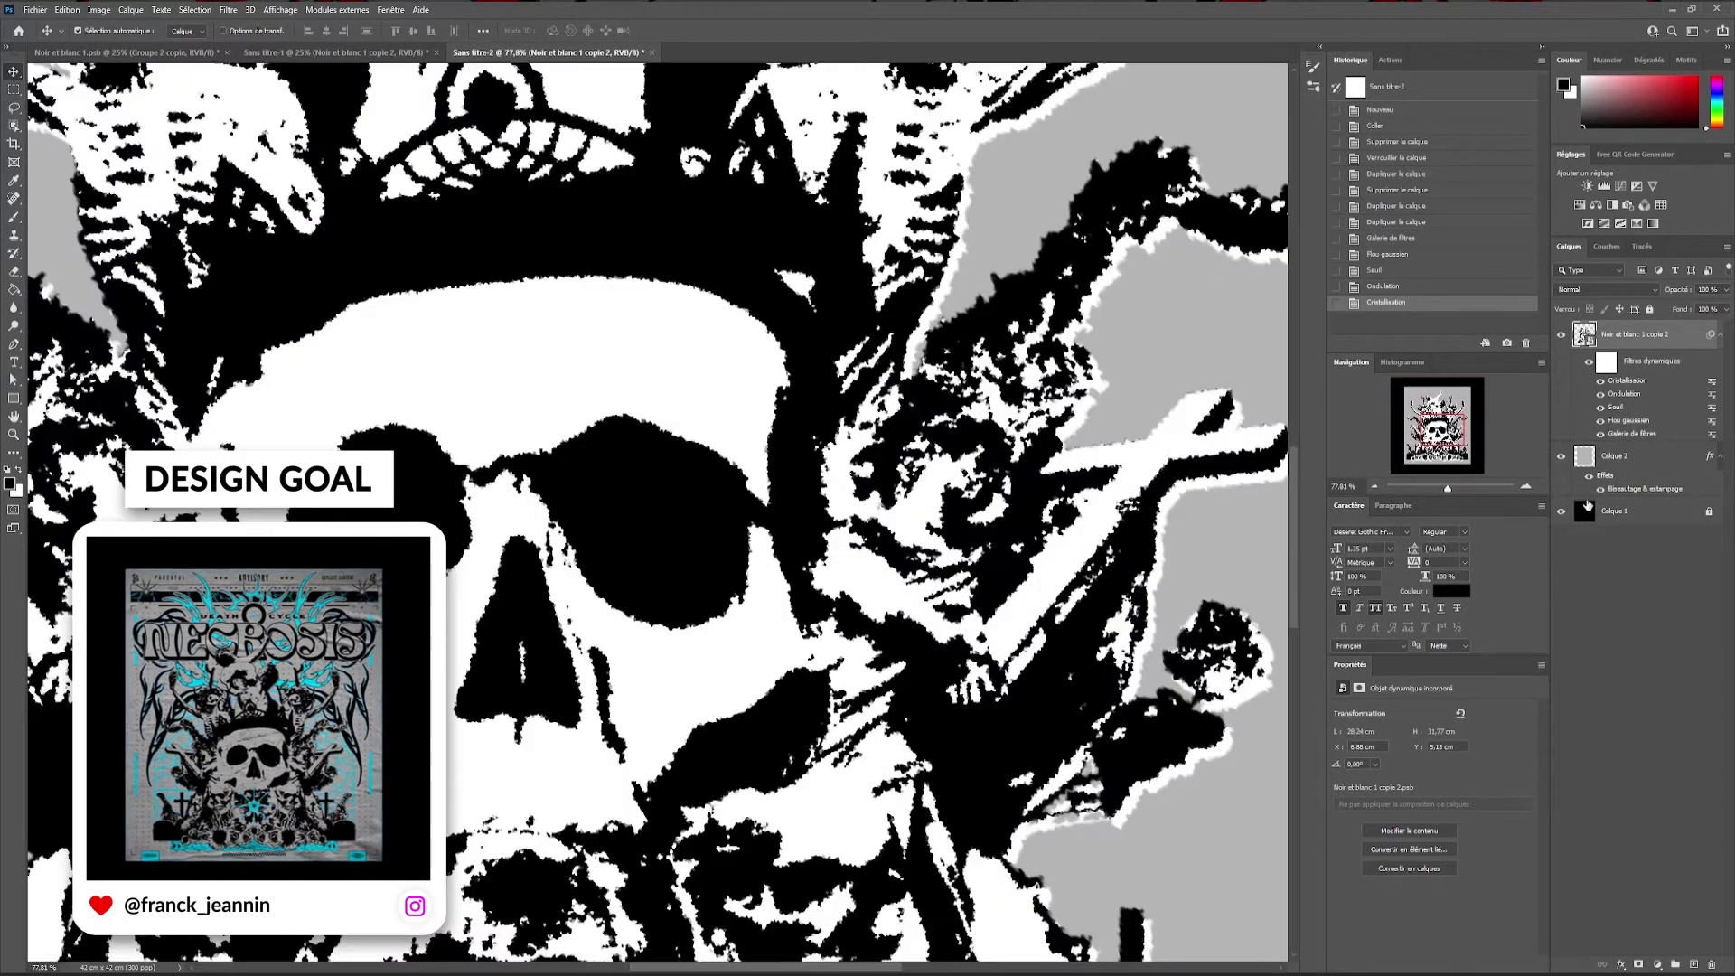
pyautogui.click(877, 380)
pyautogui.click(877, 380)
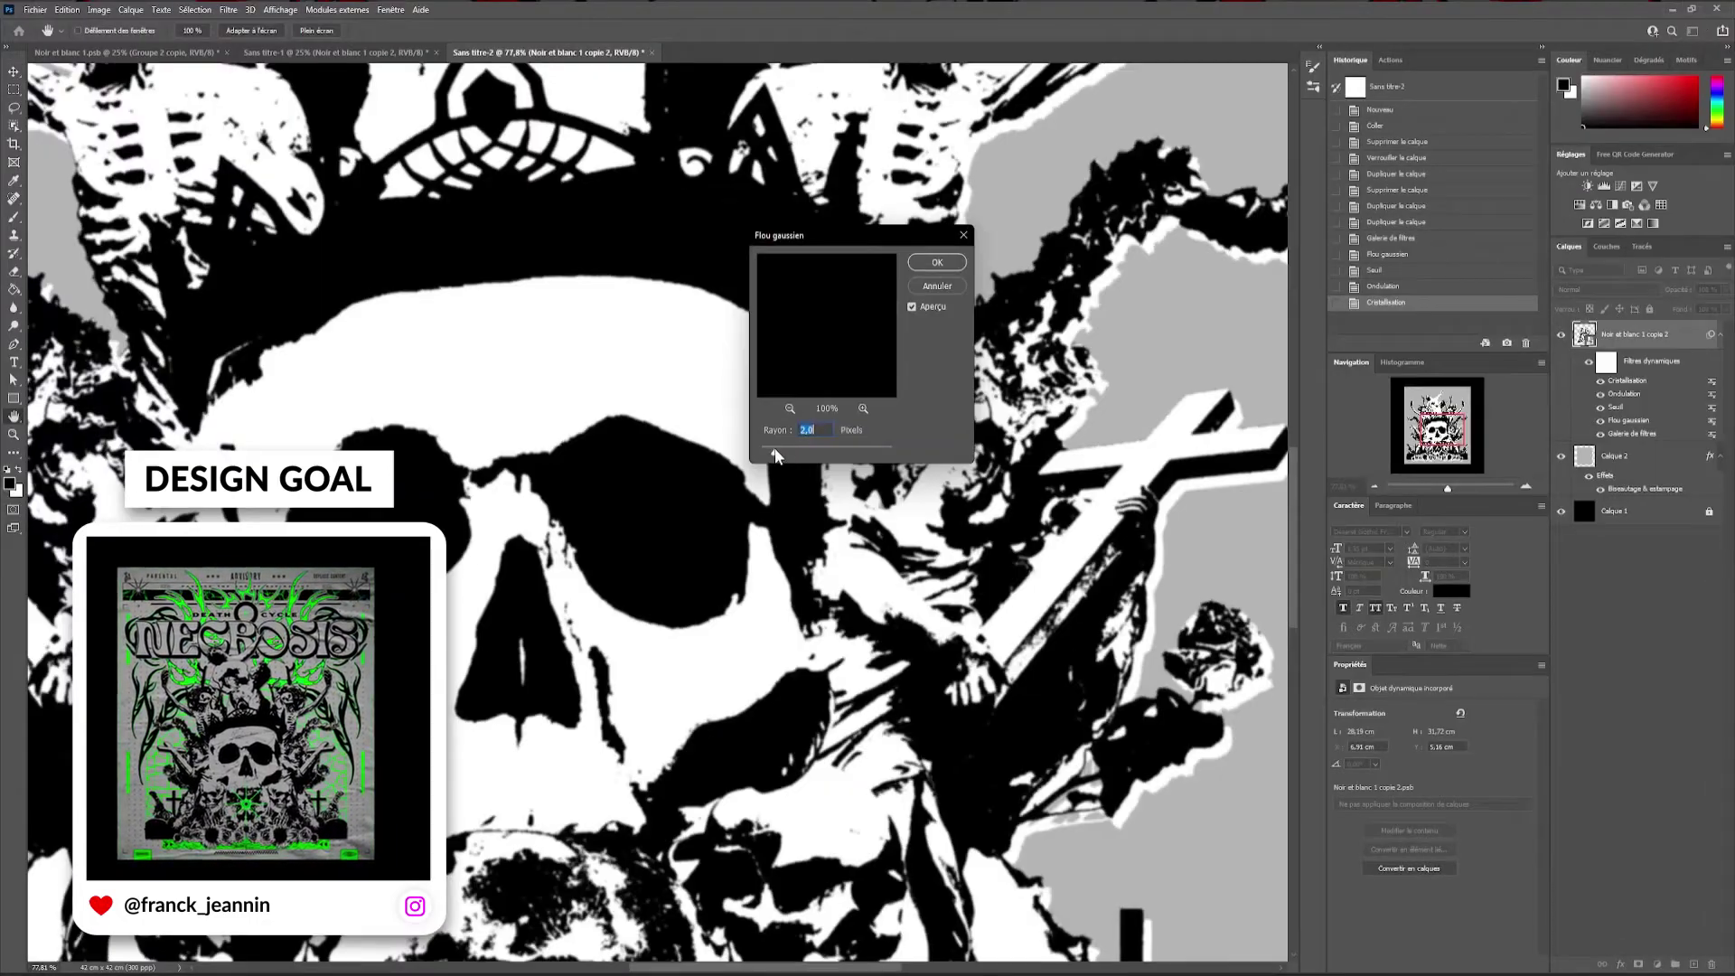
pyautogui.press('Return')
pyautogui.doubleClick(1627, 381)
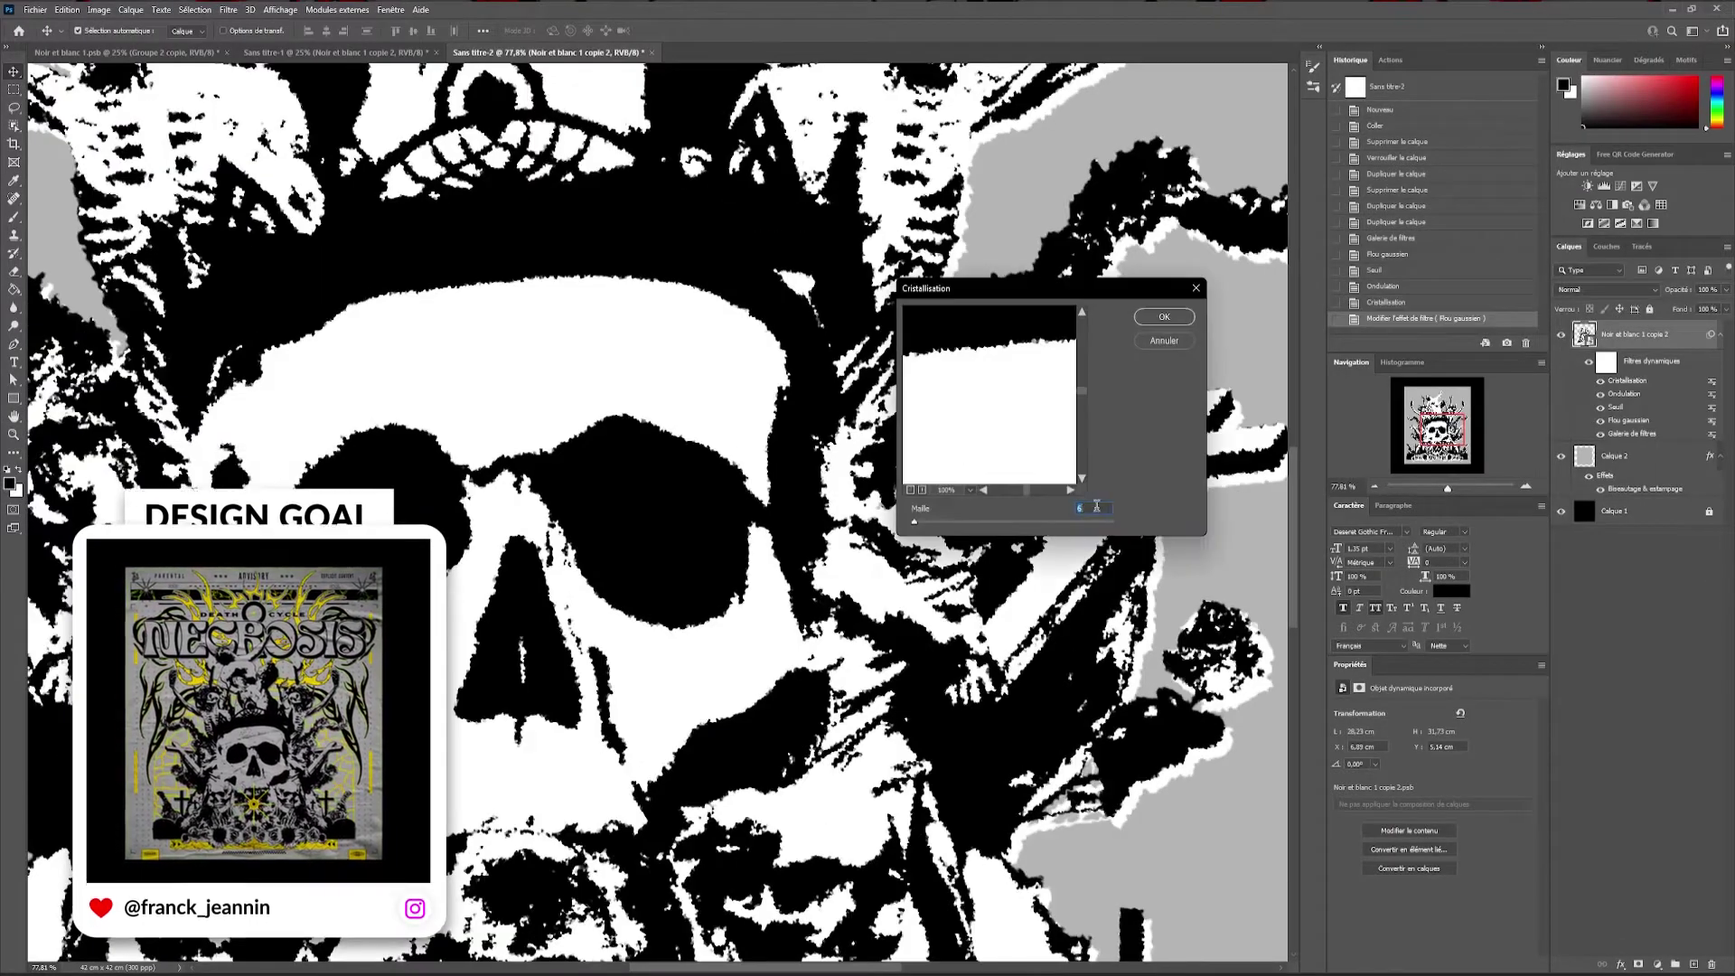
pyautogui.click(1164, 316)
# Mask out the white areas via Plage de couleurs and shrink the artwork to about 84%
pyautogui.scroll(-5, 651, 506)
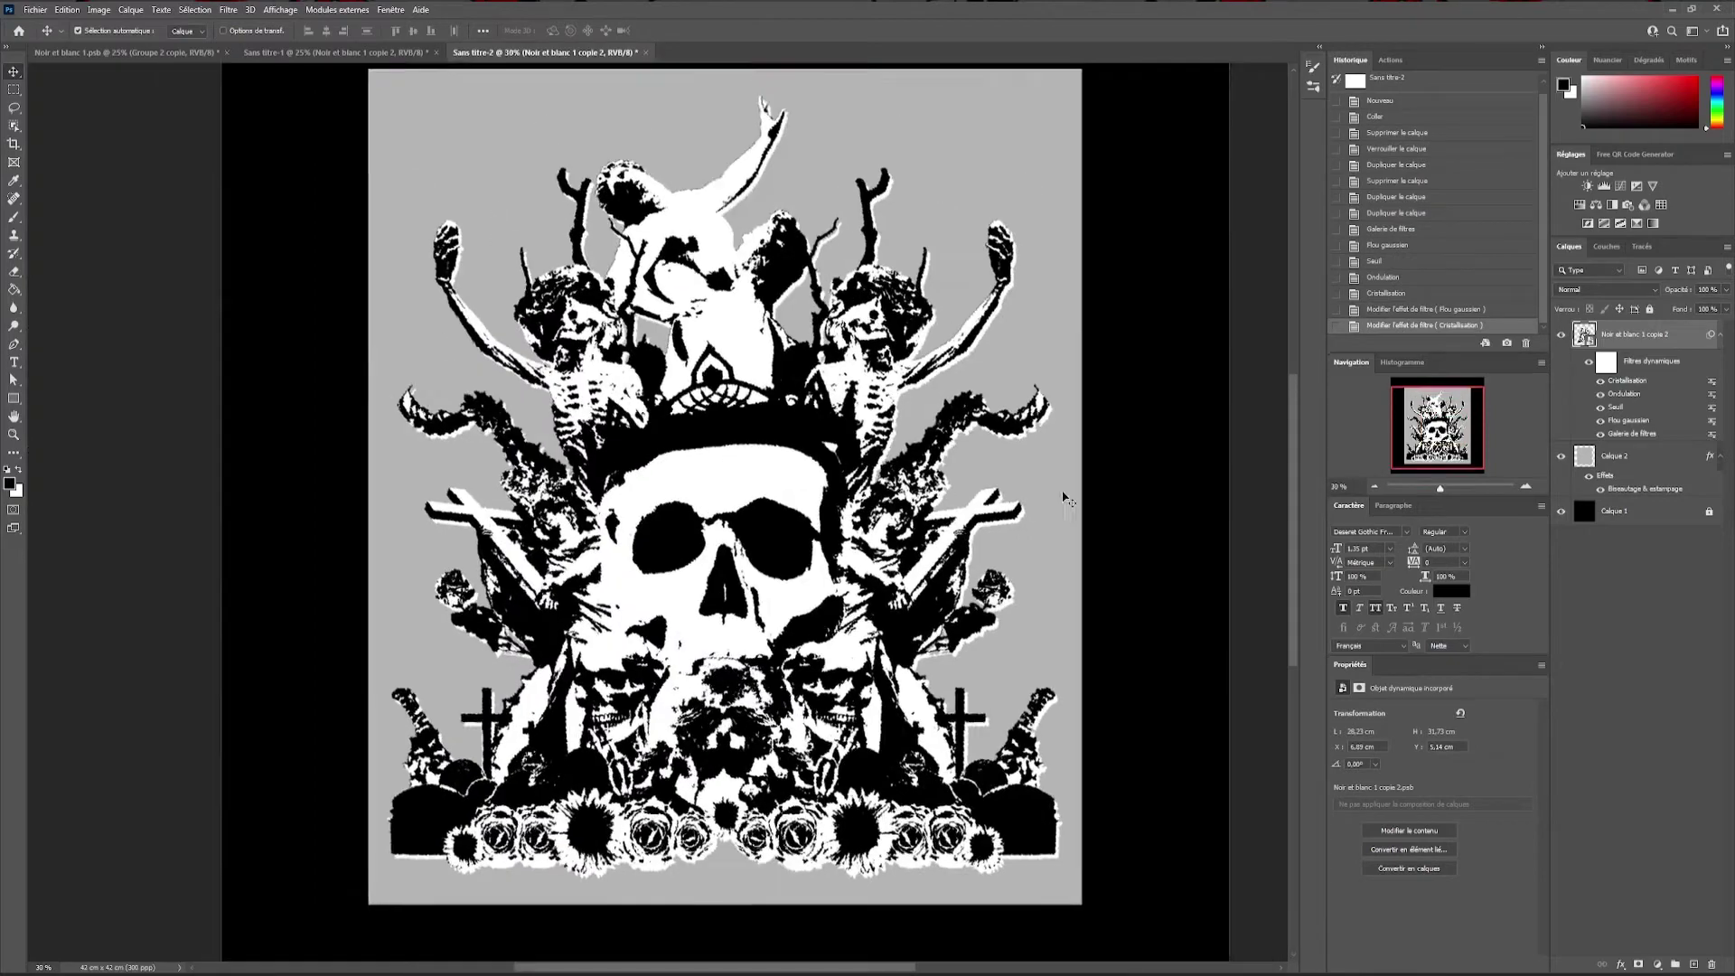
pyautogui.rightClick(1513, 334)
pyautogui.click(195, 9)
pyautogui.click(216, 157)
pyautogui.click(1165, 262)
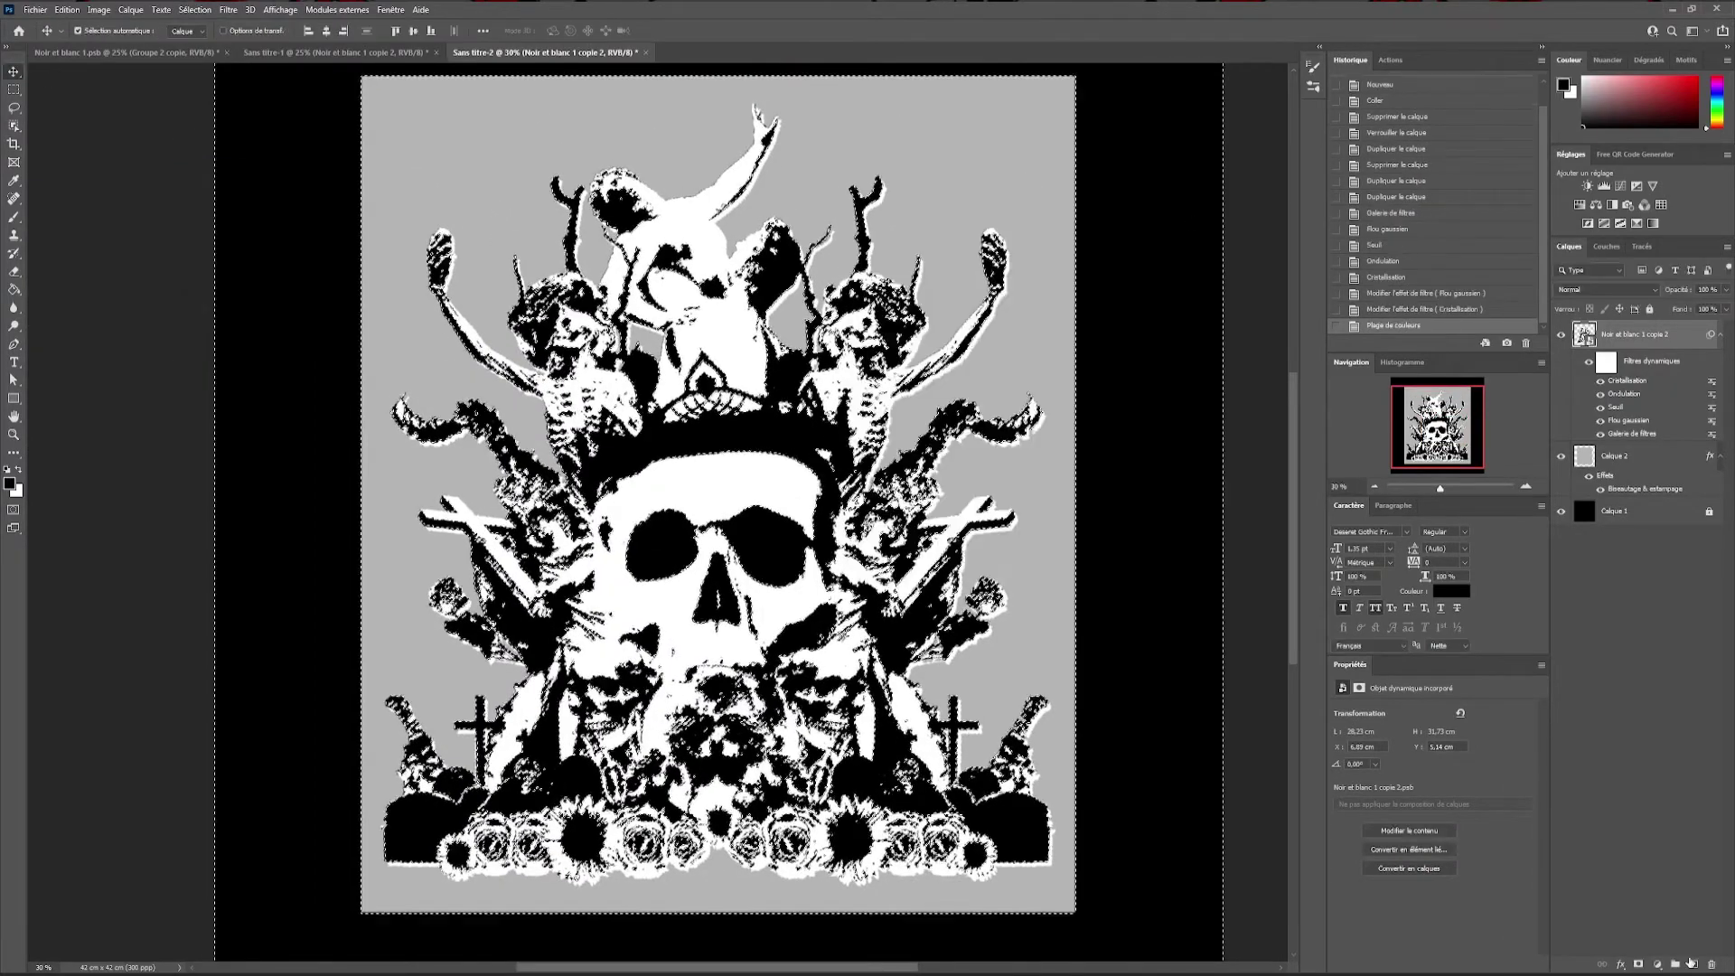
pyautogui.click(1639, 964)
pyautogui.hotkey('ctrl', 't')
pyautogui.moveTo(1076, 494); pyautogui.dragTo(1017, 494)
# Move the artwork down about 1 cm and give it a stroke outline
pyautogui.moveTo(798, 553); pyautogui.dragTo(797, 601)
pyautogui.press('Return')
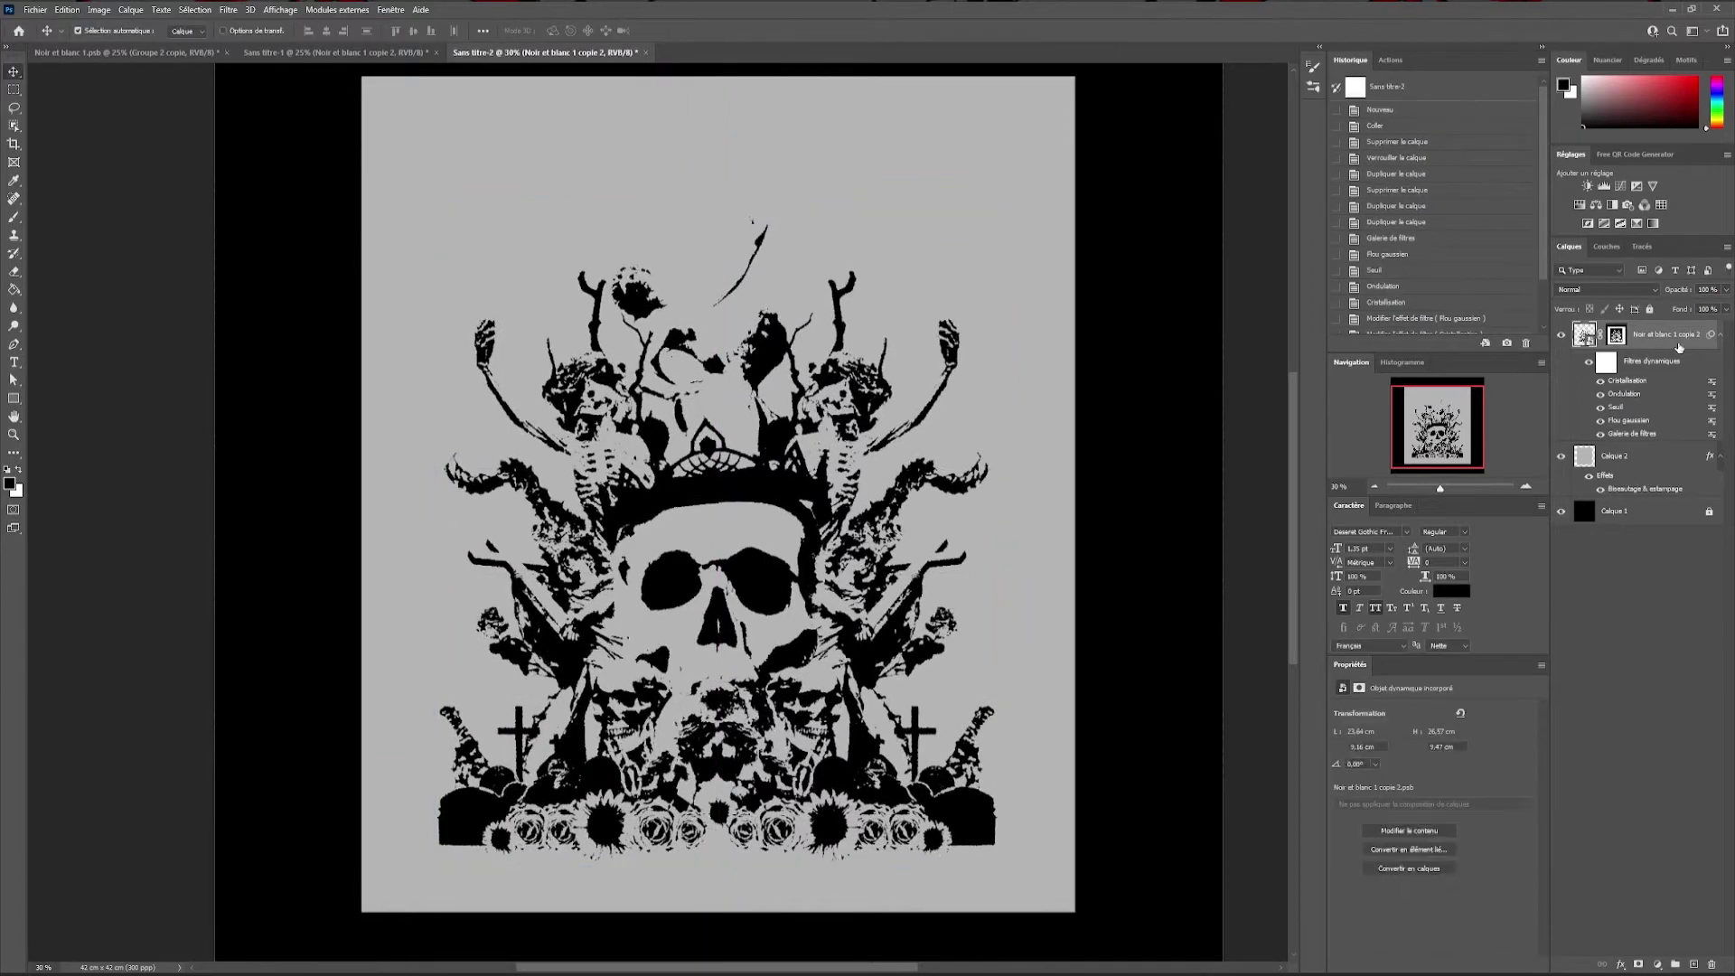
pyautogui.doubleClick(1680, 343)
pyautogui.click(1063, 424)
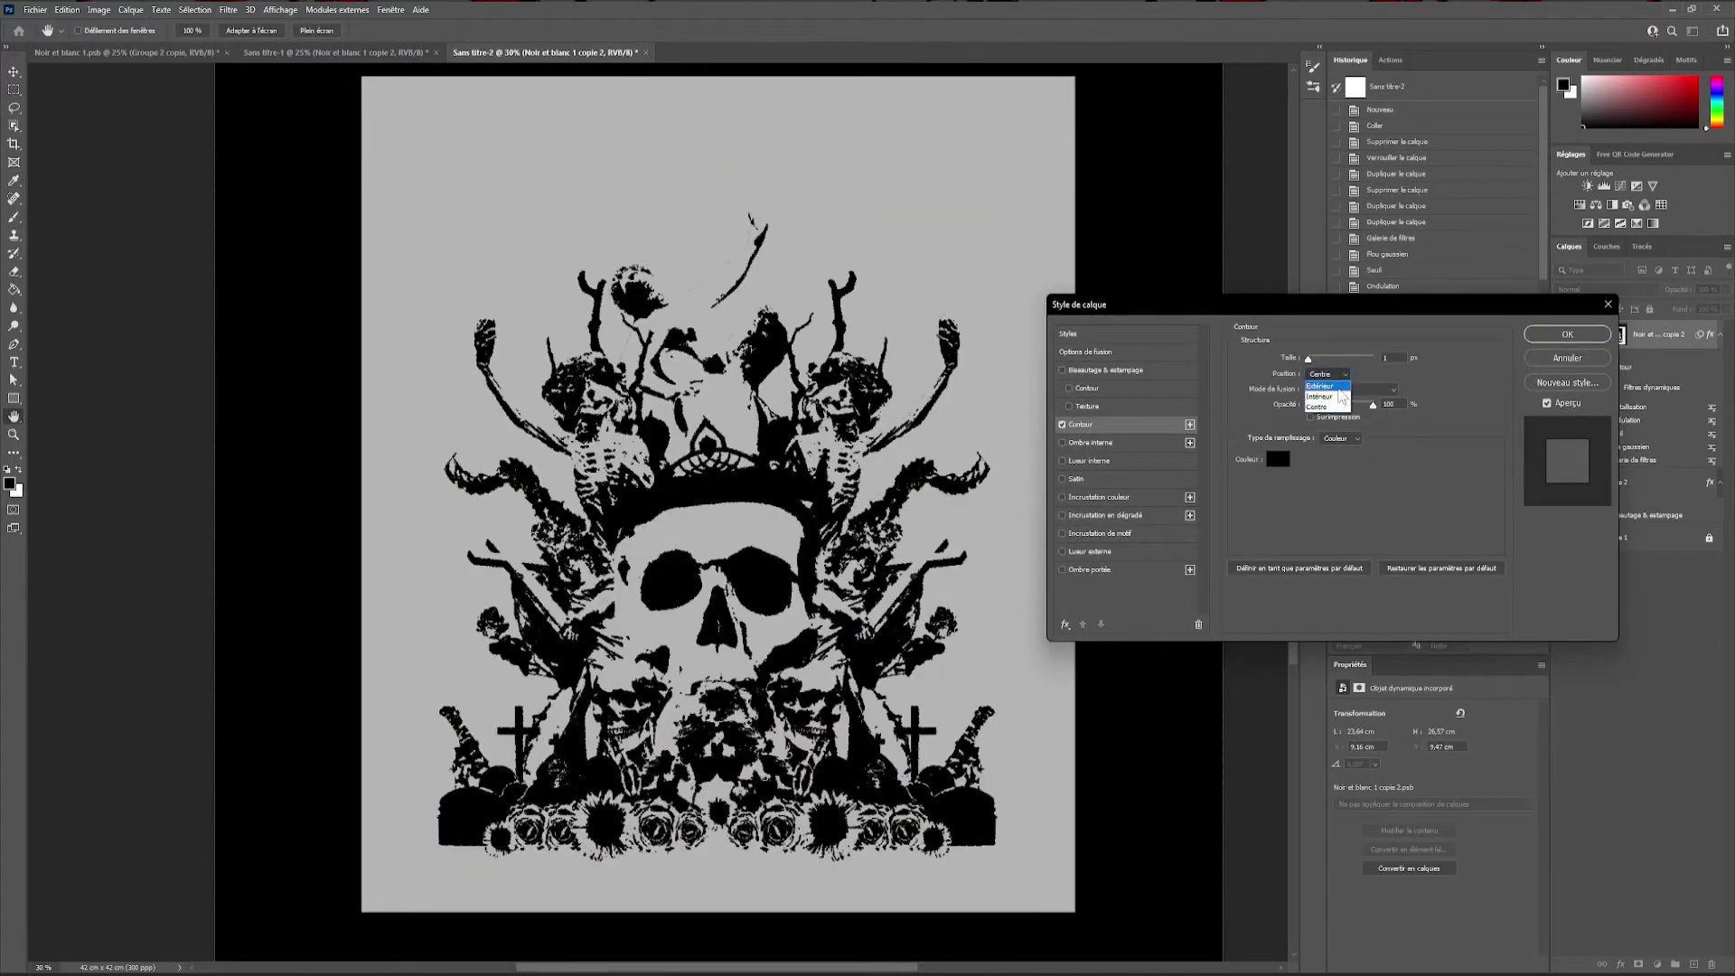
pyautogui.click(1321, 396)
pyautogui.click(1566, 334)
# Give the second collage layer a white colour overlay and stroke, nudged slightly left
pyautogui.click(1653, 482)
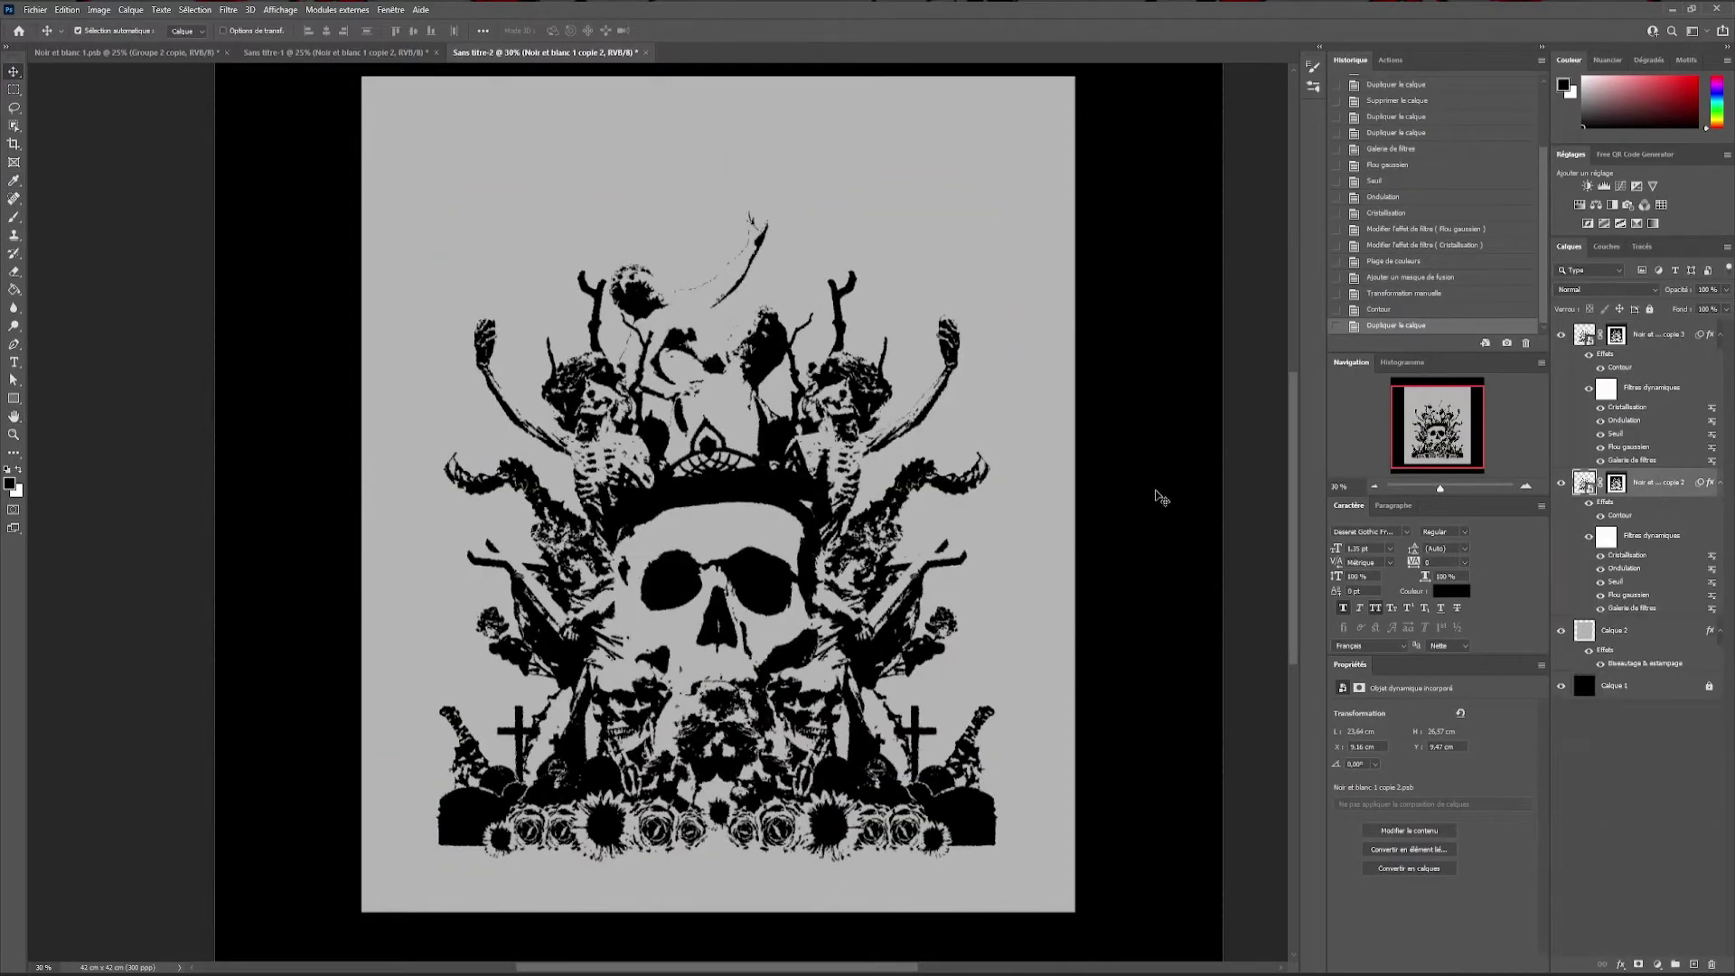
pyautogui.doubleClick(1676, 497)
pyautogui.click(1063, 497)
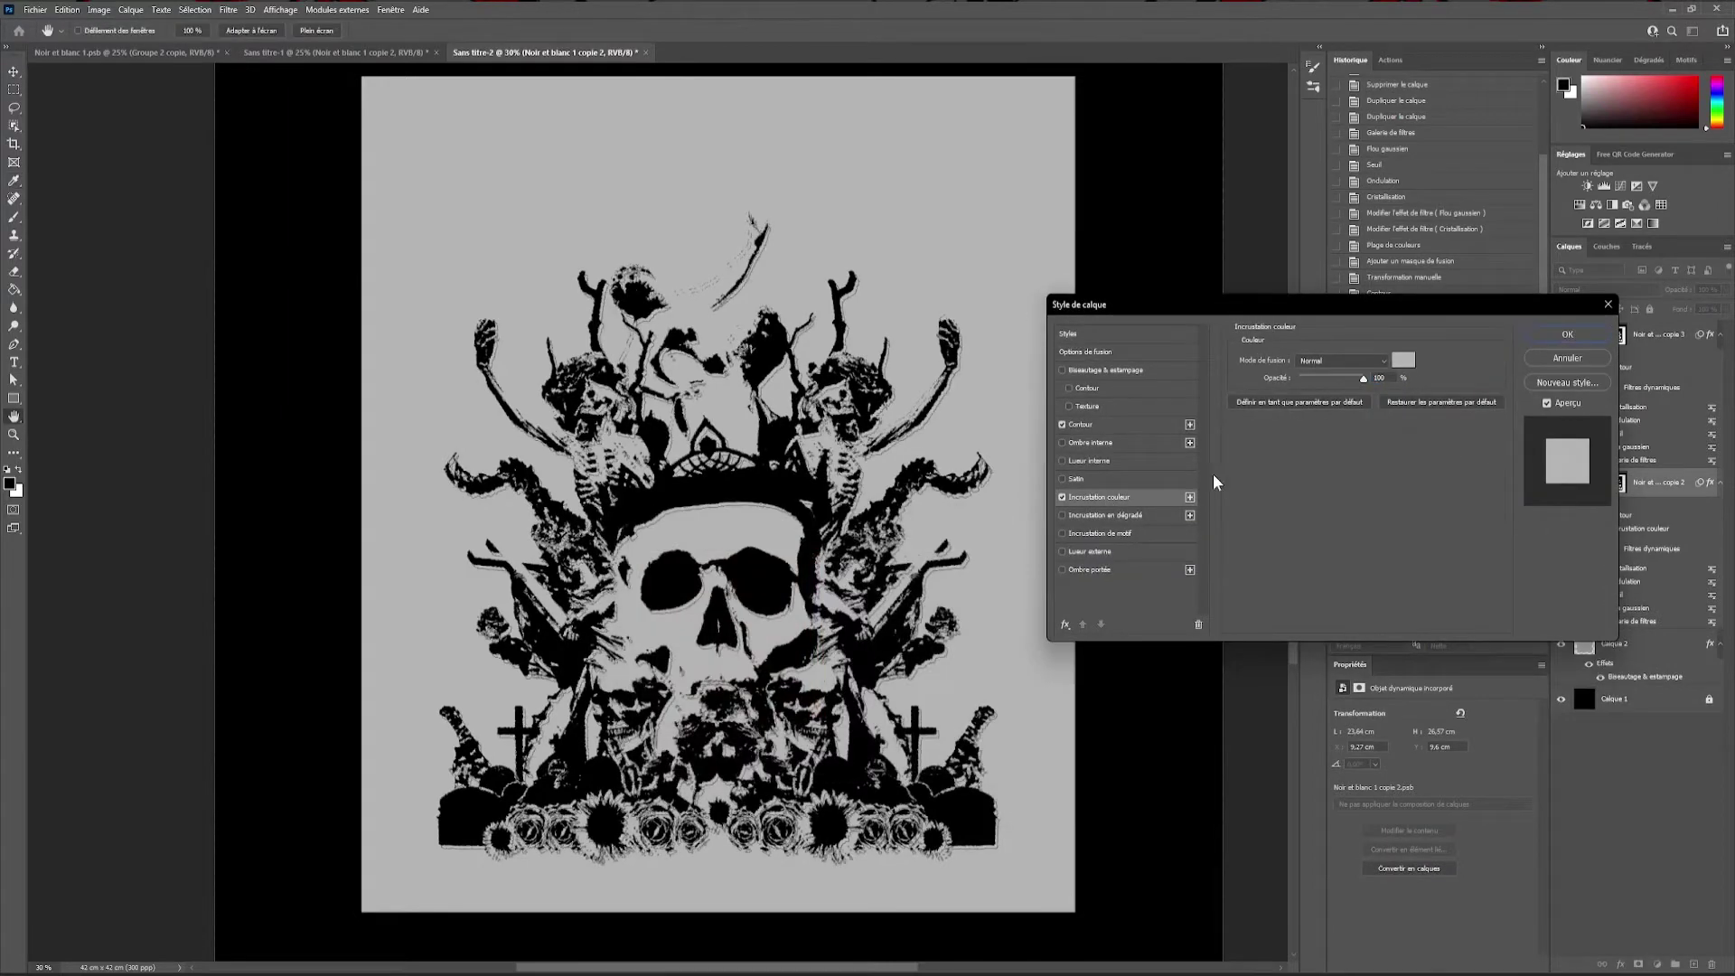
pyautogui.click(1080, 424)
pyautogui.click(1579, 333)
pyautogui.press('v')
pyautogui.hotkey('shift', 'Left')
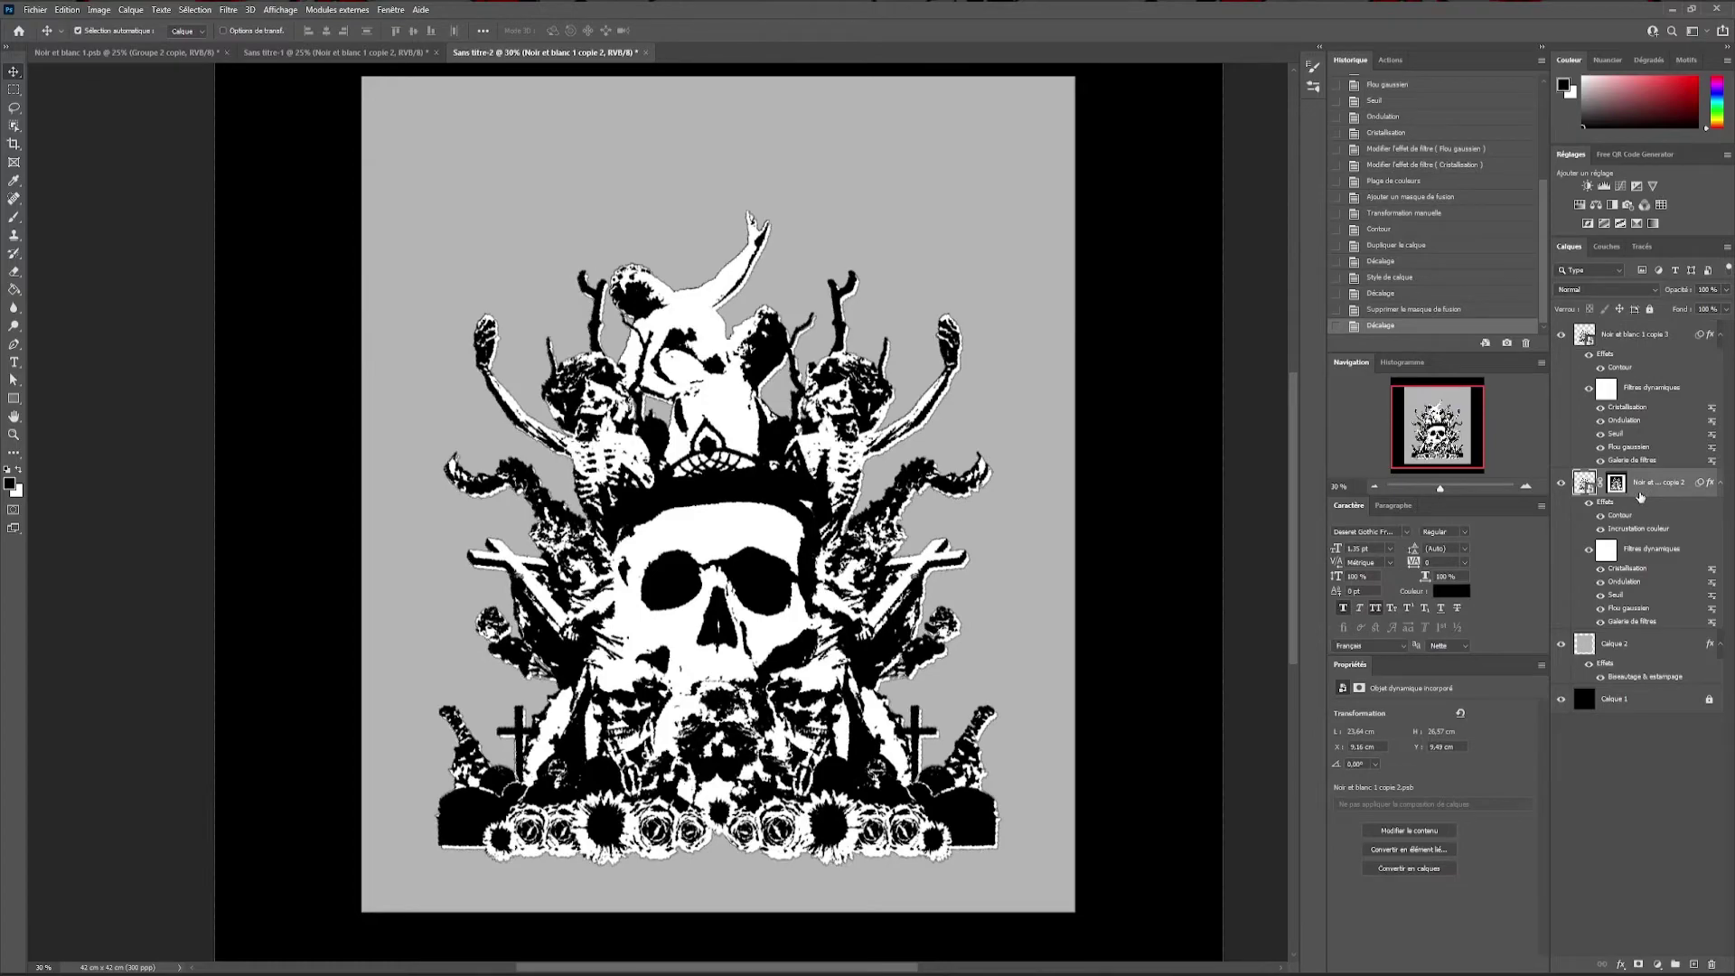
# Delete the extra collage copy and confirm the remaining layer's stroke settings
pyautogui.scroll(3, 894, 506)
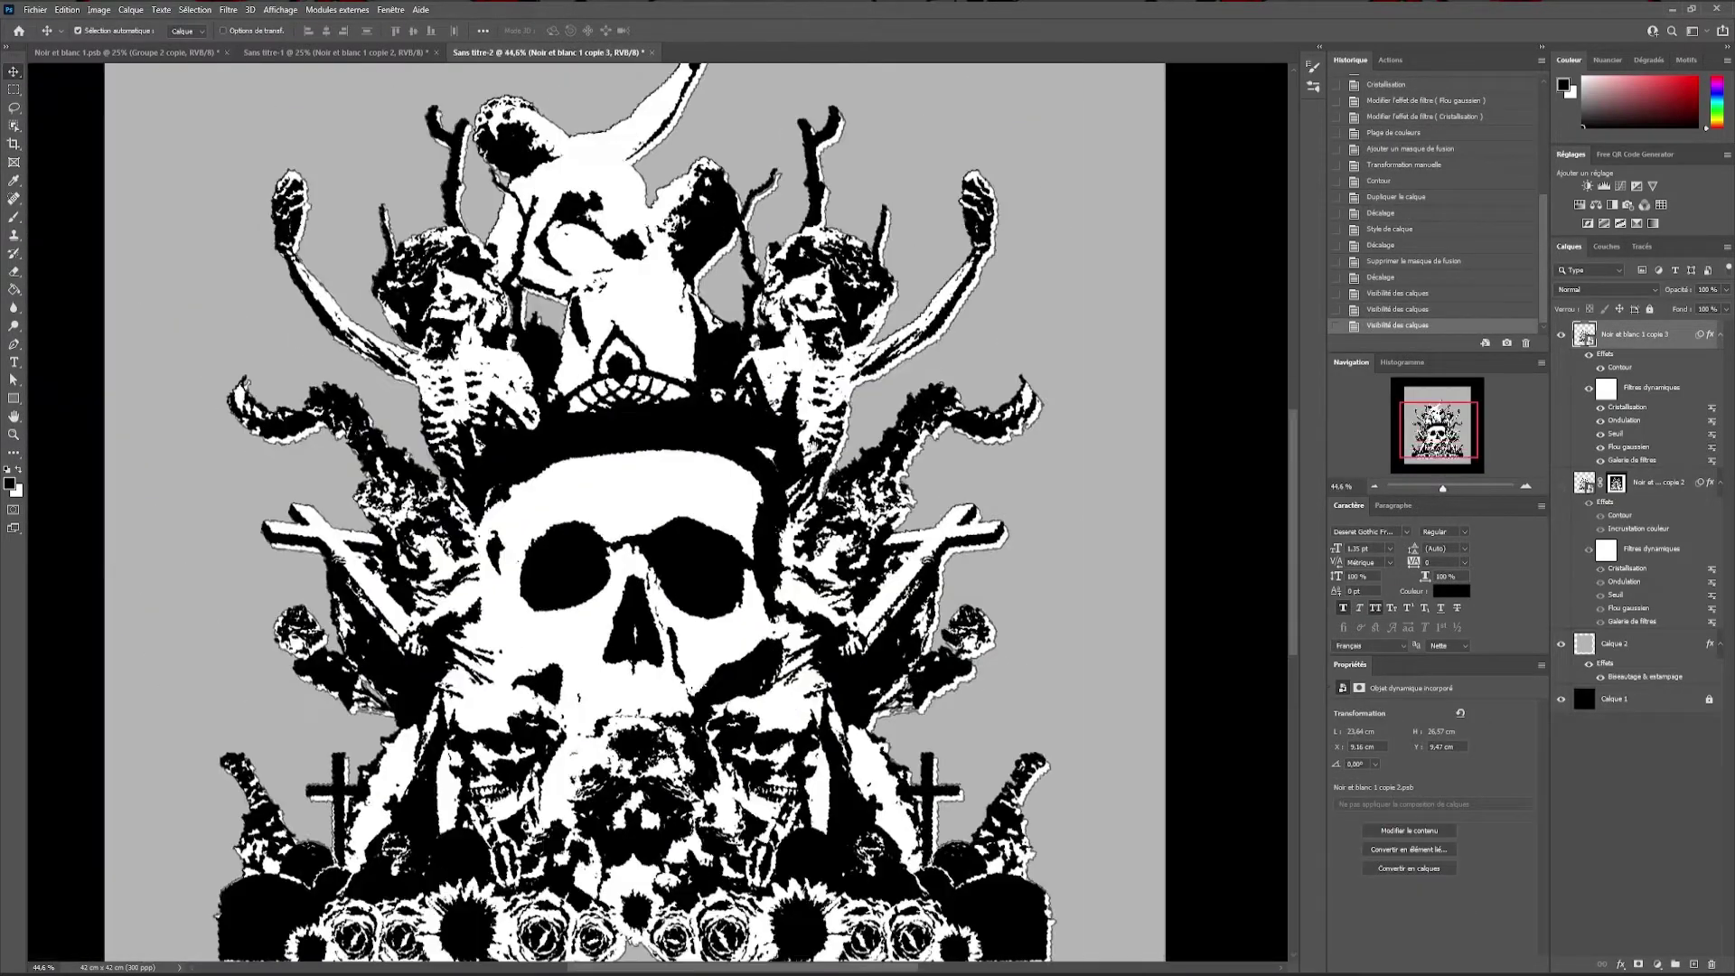
pyautogui.scroll(-3, 826, 479)
pyautogui.click(1645, 481)
pyautogui.press('Delete')
pyautogui.doubleClick(1619, 366)
pyautogui.click(1532, 318)
# Mask the collage layer to a Color Range selection and start a text layer near the page top
pyautogui.click(192, 15)
pyautogui.click(221, 165)
pyautogui.click(687, 547)
pyautogui.press('Return')
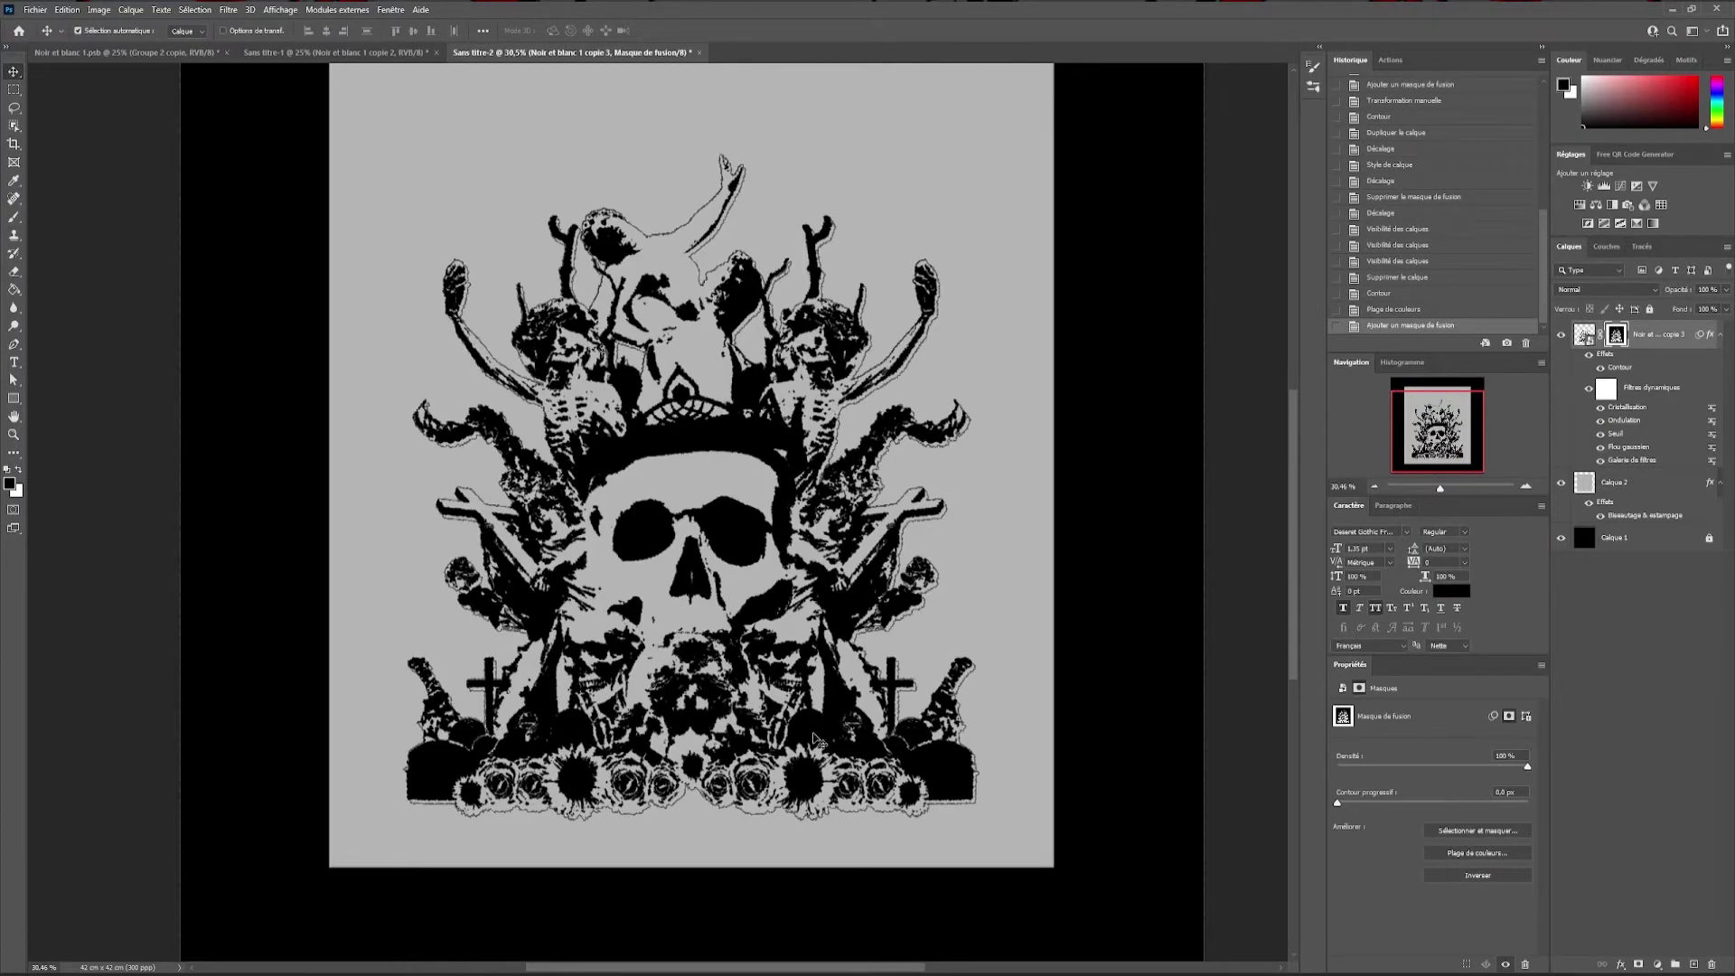
pyautogui.scroll(-1, 818, 739)
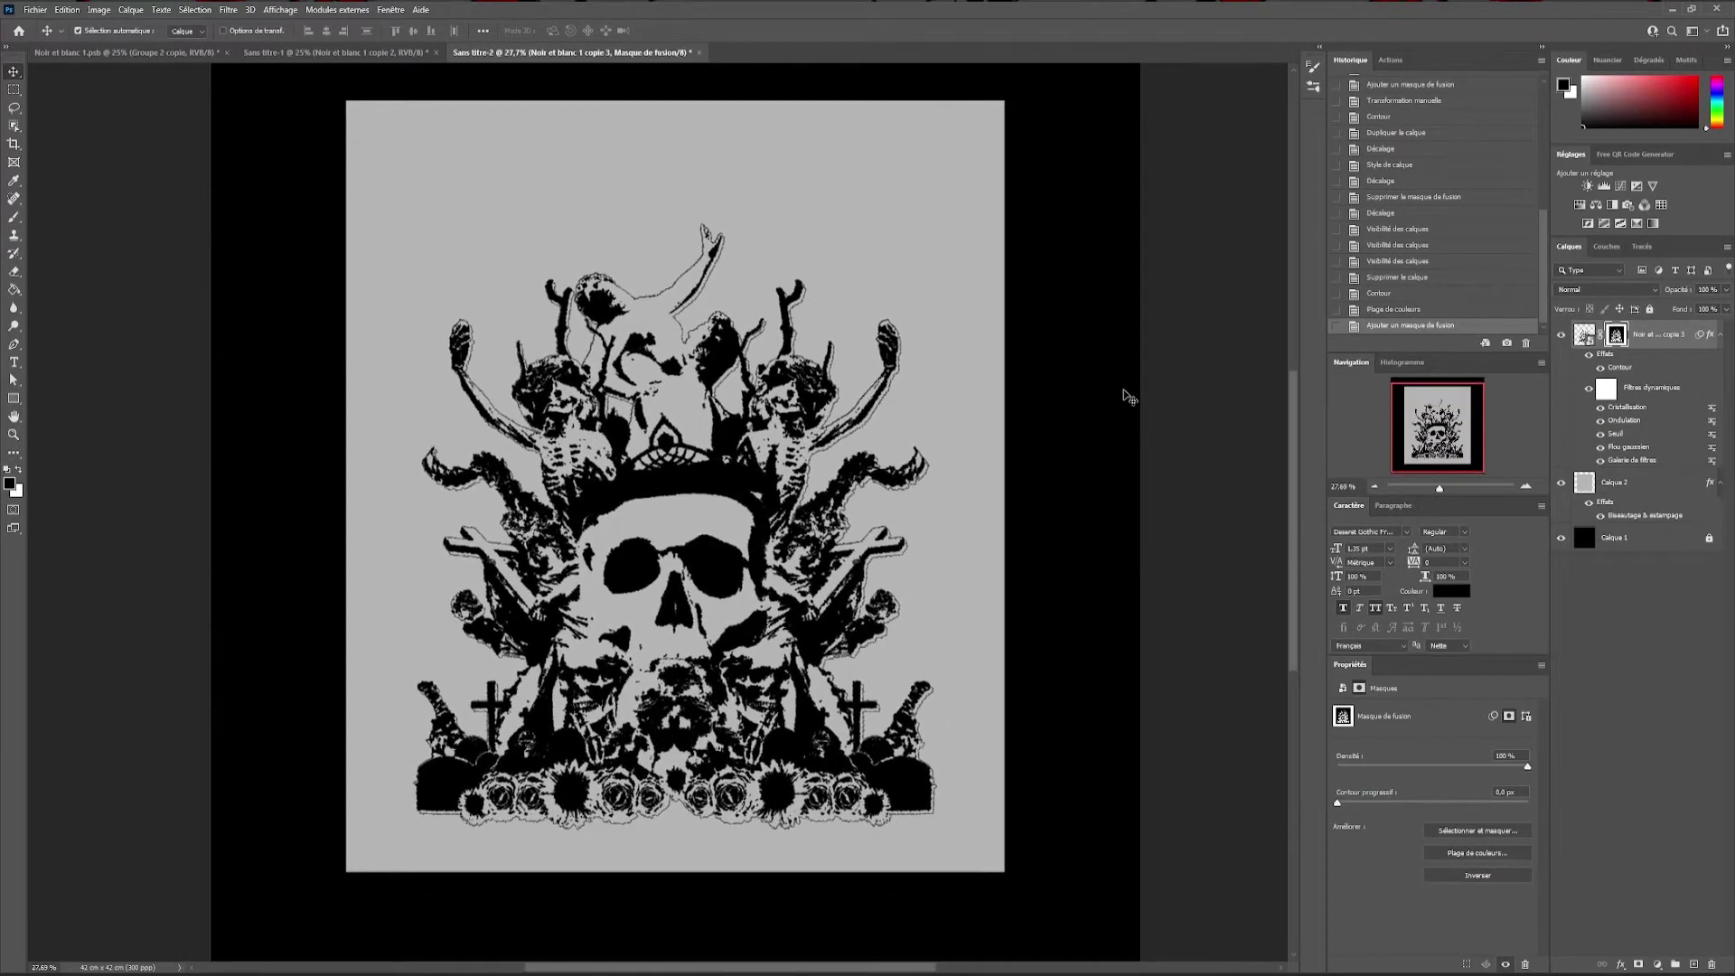
pyautogui.press('t')
pyautogui.click(474, 295)
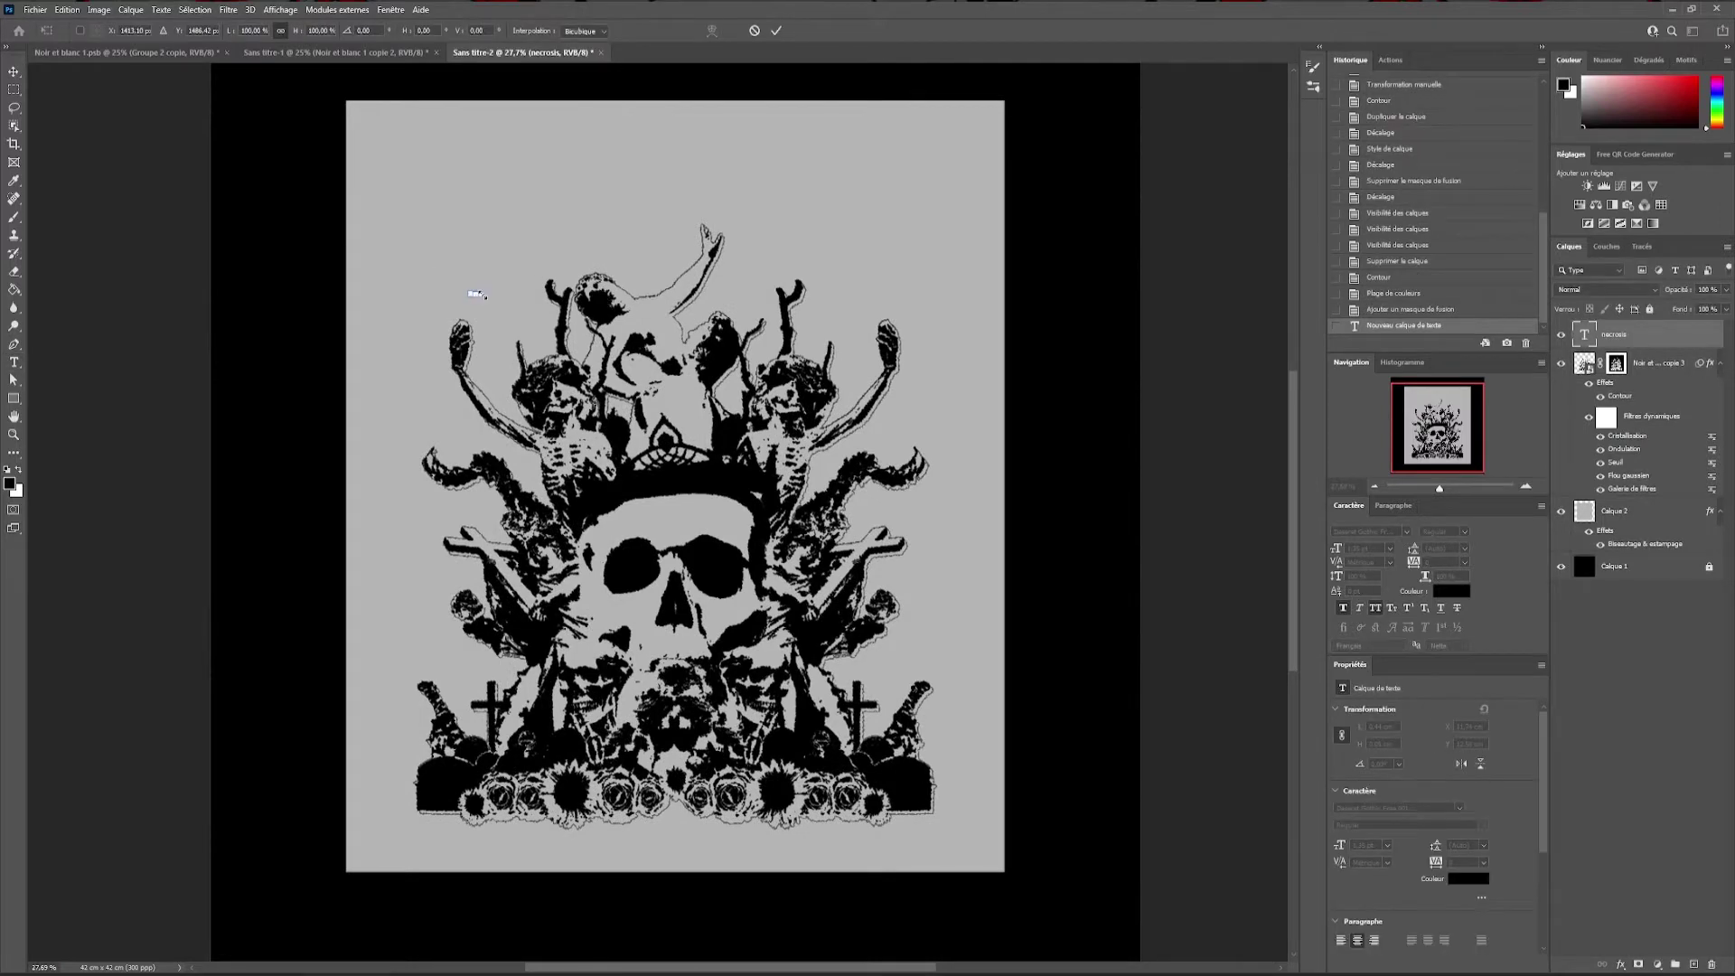
# Enter the NECROSIS title and scale it up across the top of the page
pyautogui.click(13, 72)
pyautogui.hotkey('ctrl', 't')
pyautogui.moveTo(829, 308); pyautogui.dragTo(784, 351)
pyautogui.press('Return')
# Duplicate the skull collage layer, rebuild the copy's mask, and give it a colour overlay
pyautogui.click(1616, 334)
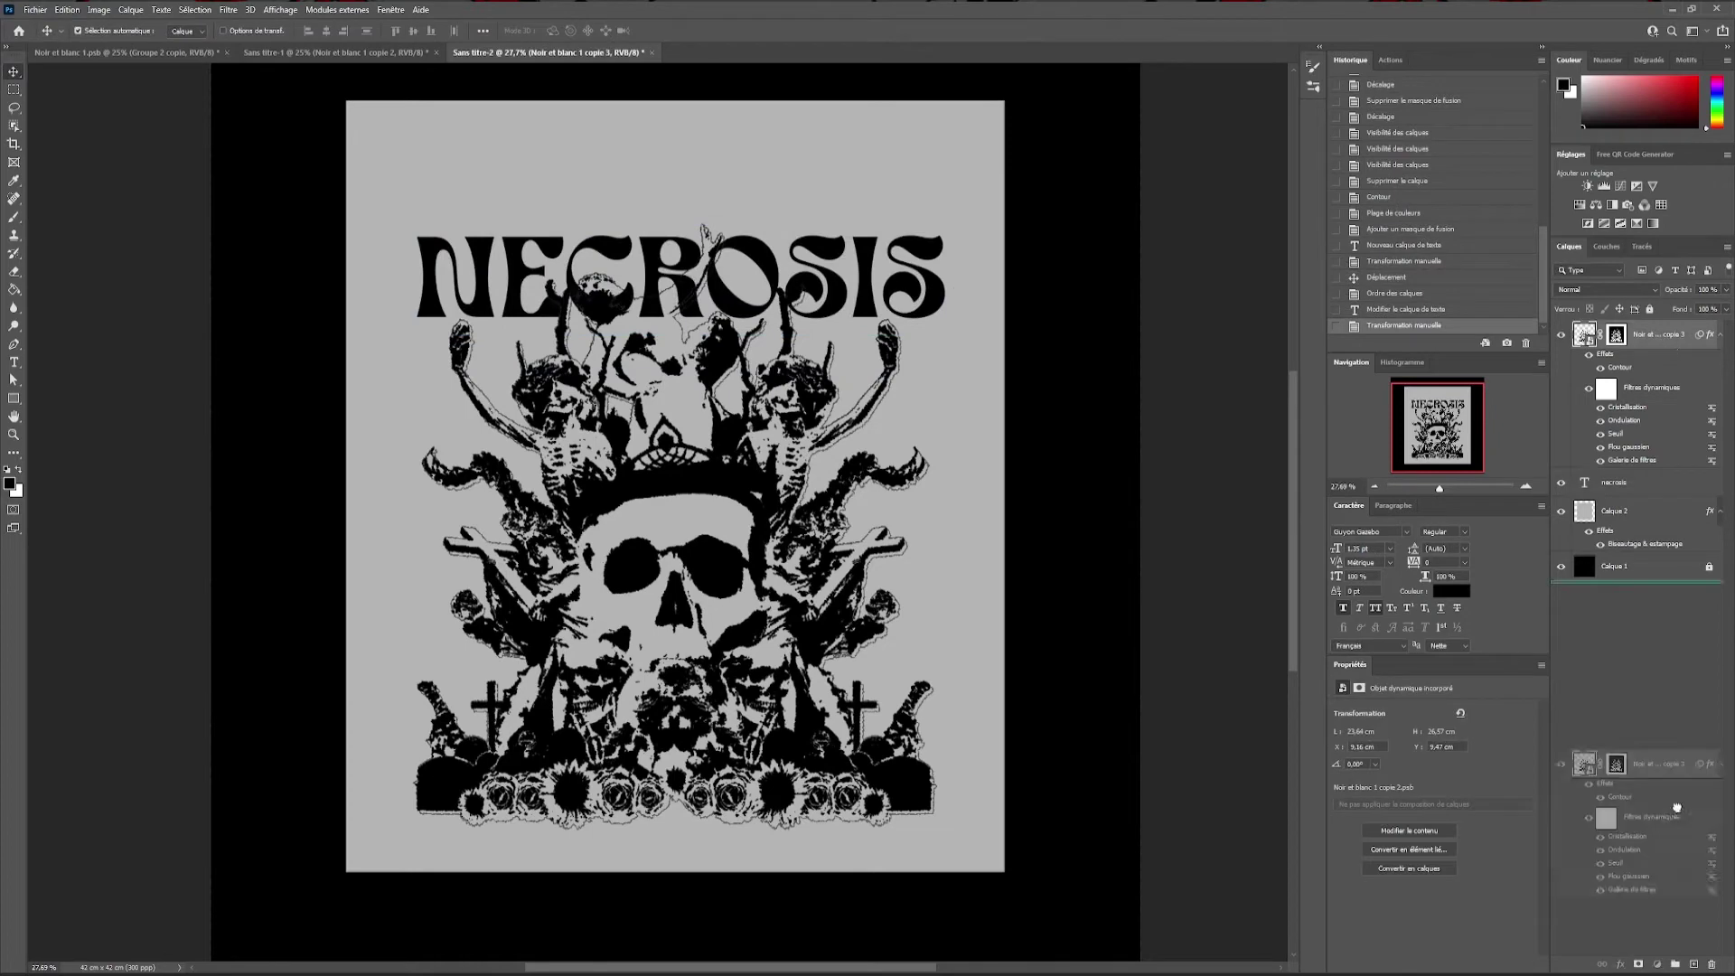
pyautogui.hotkey('ctrl', 'j')
pyautogui.click(1615, 482)
pyautogui.press('Delete')
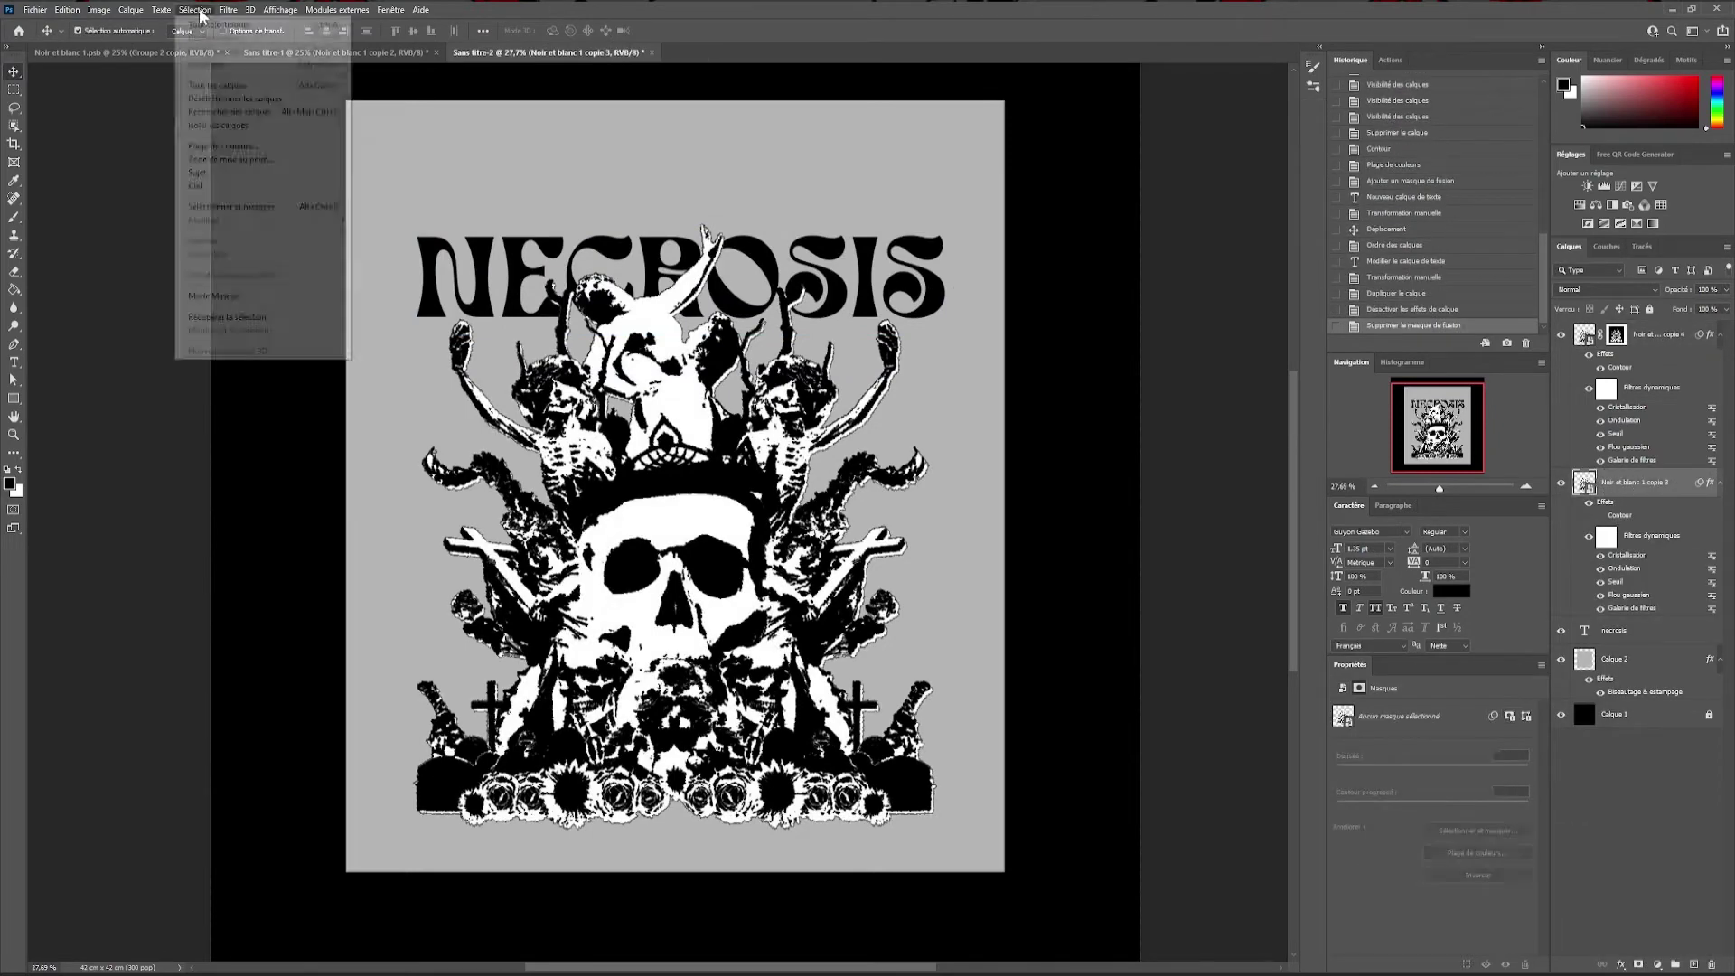
pyautogui.press('Return')
pyautogui.doubleClick(1661, 496)
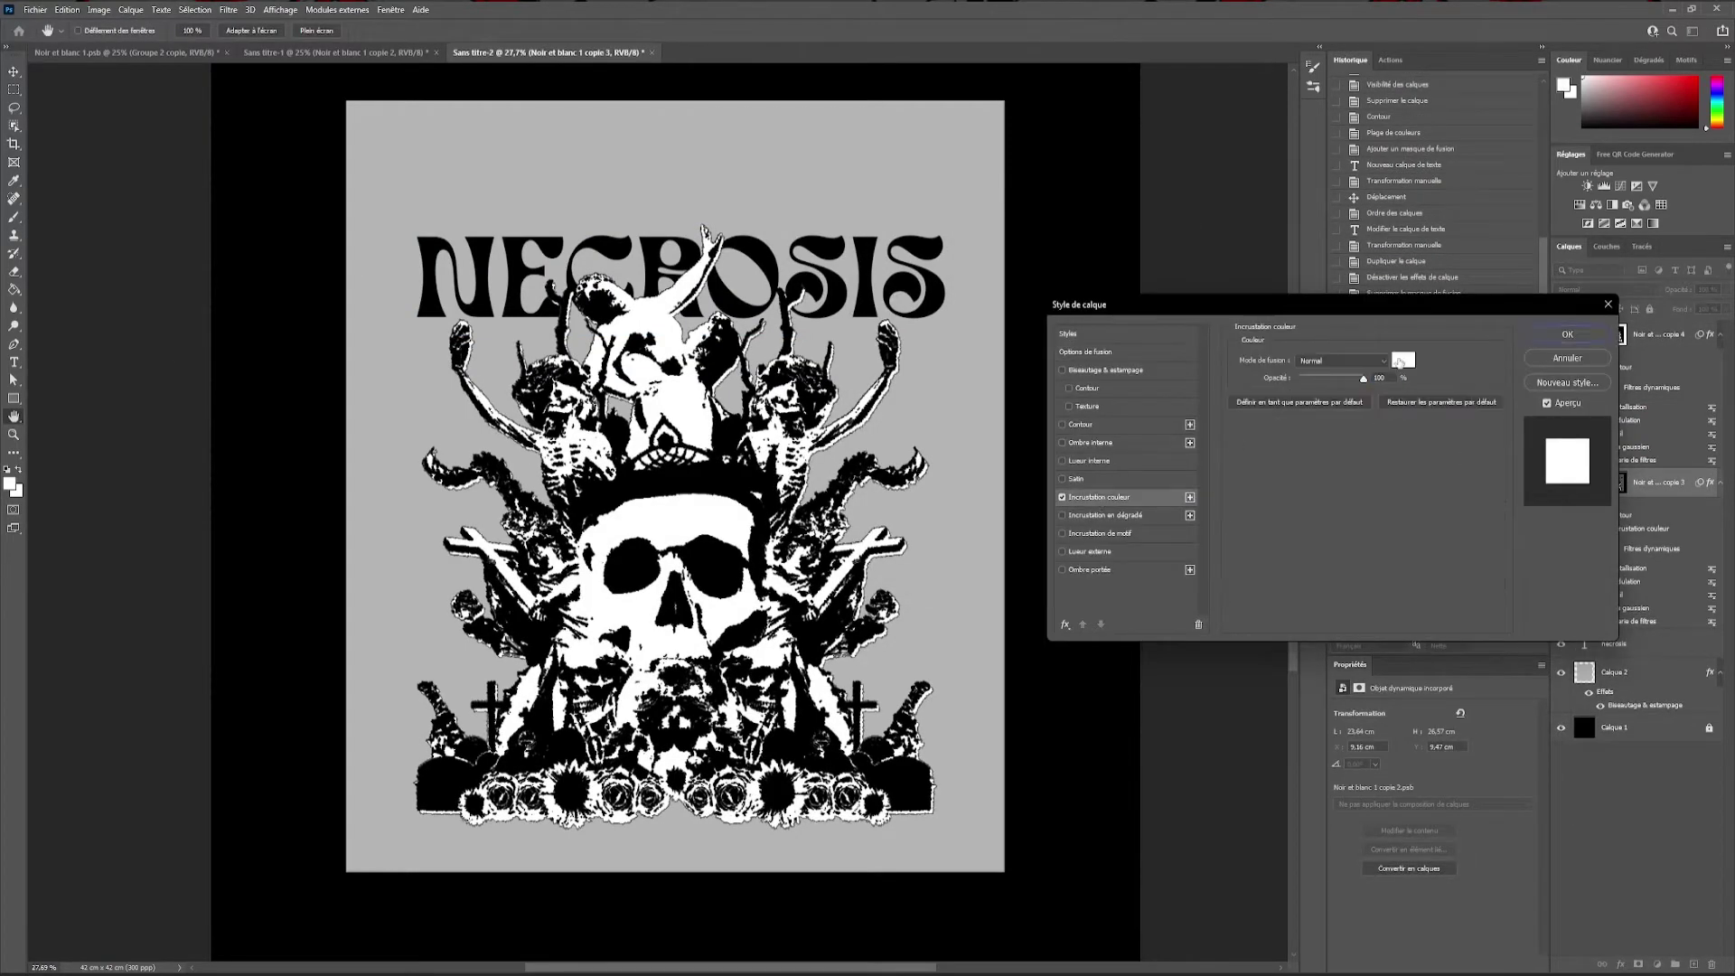
pyautogui.click(1072, 554)
# Move NECROSIS up and style it with a stroke outline and colour overlay
pyautogui.press('Return')
pyautogui.press('v')
pyautogui.moveTo(762, 243); pyautogui.dragTo(761, 220)
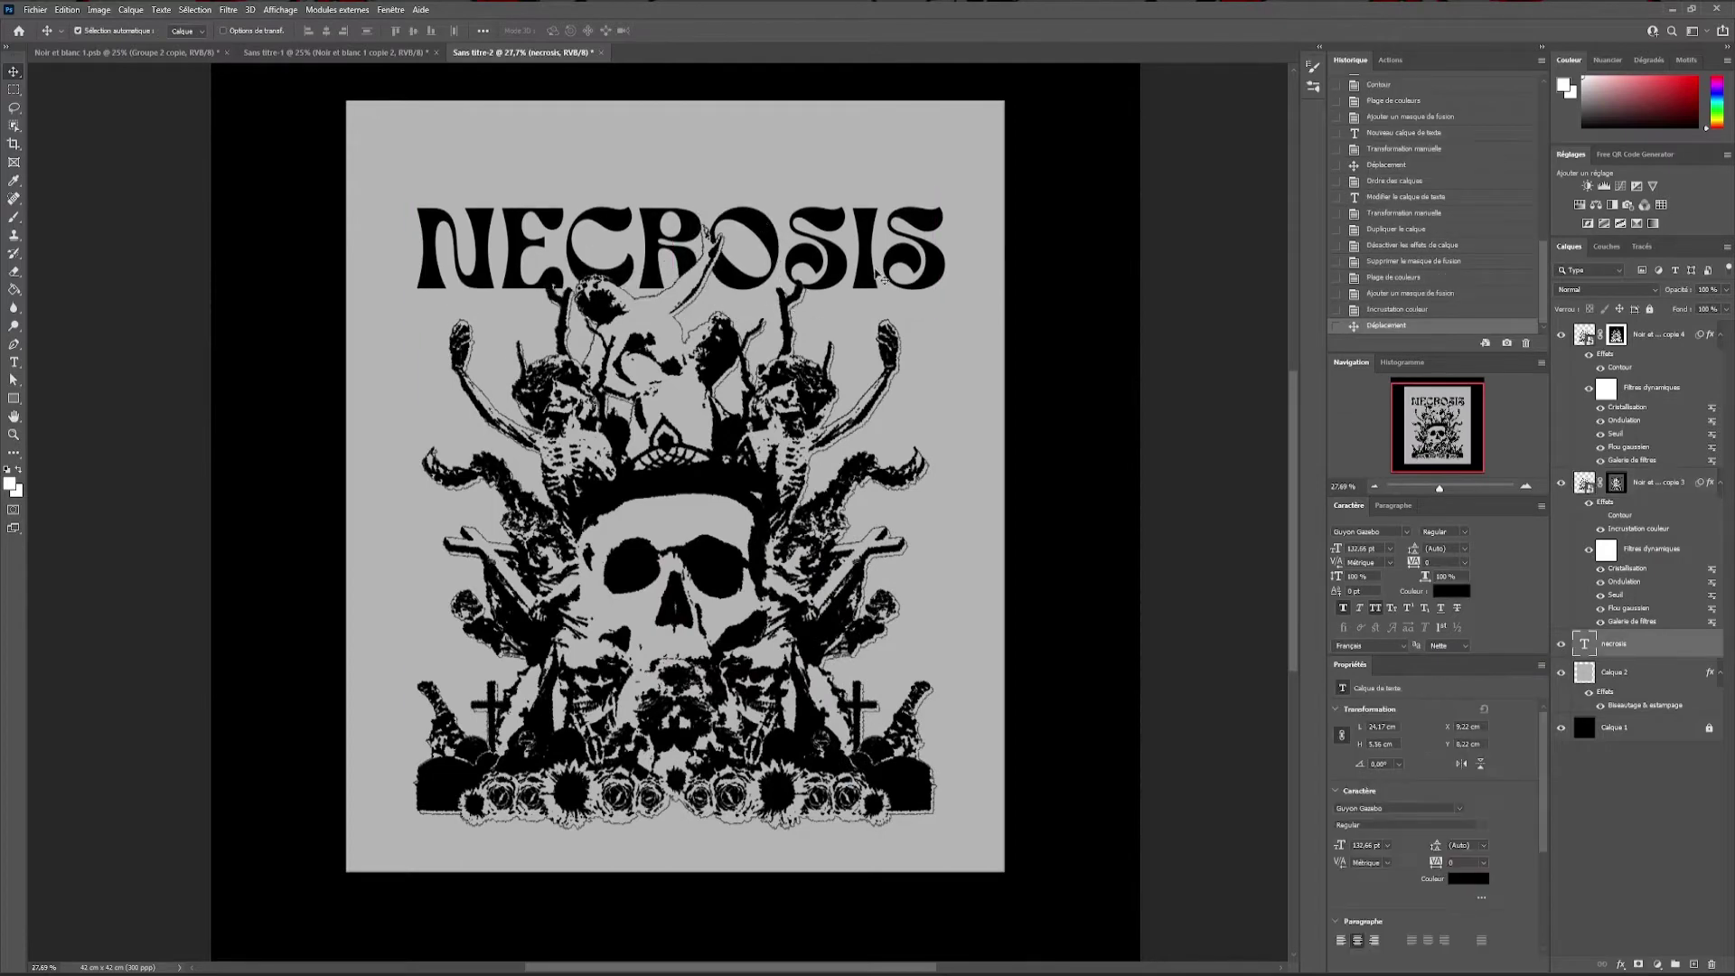
pyautogui.doubleClick(1635, 647)
pyautogui.click(1062, 496)
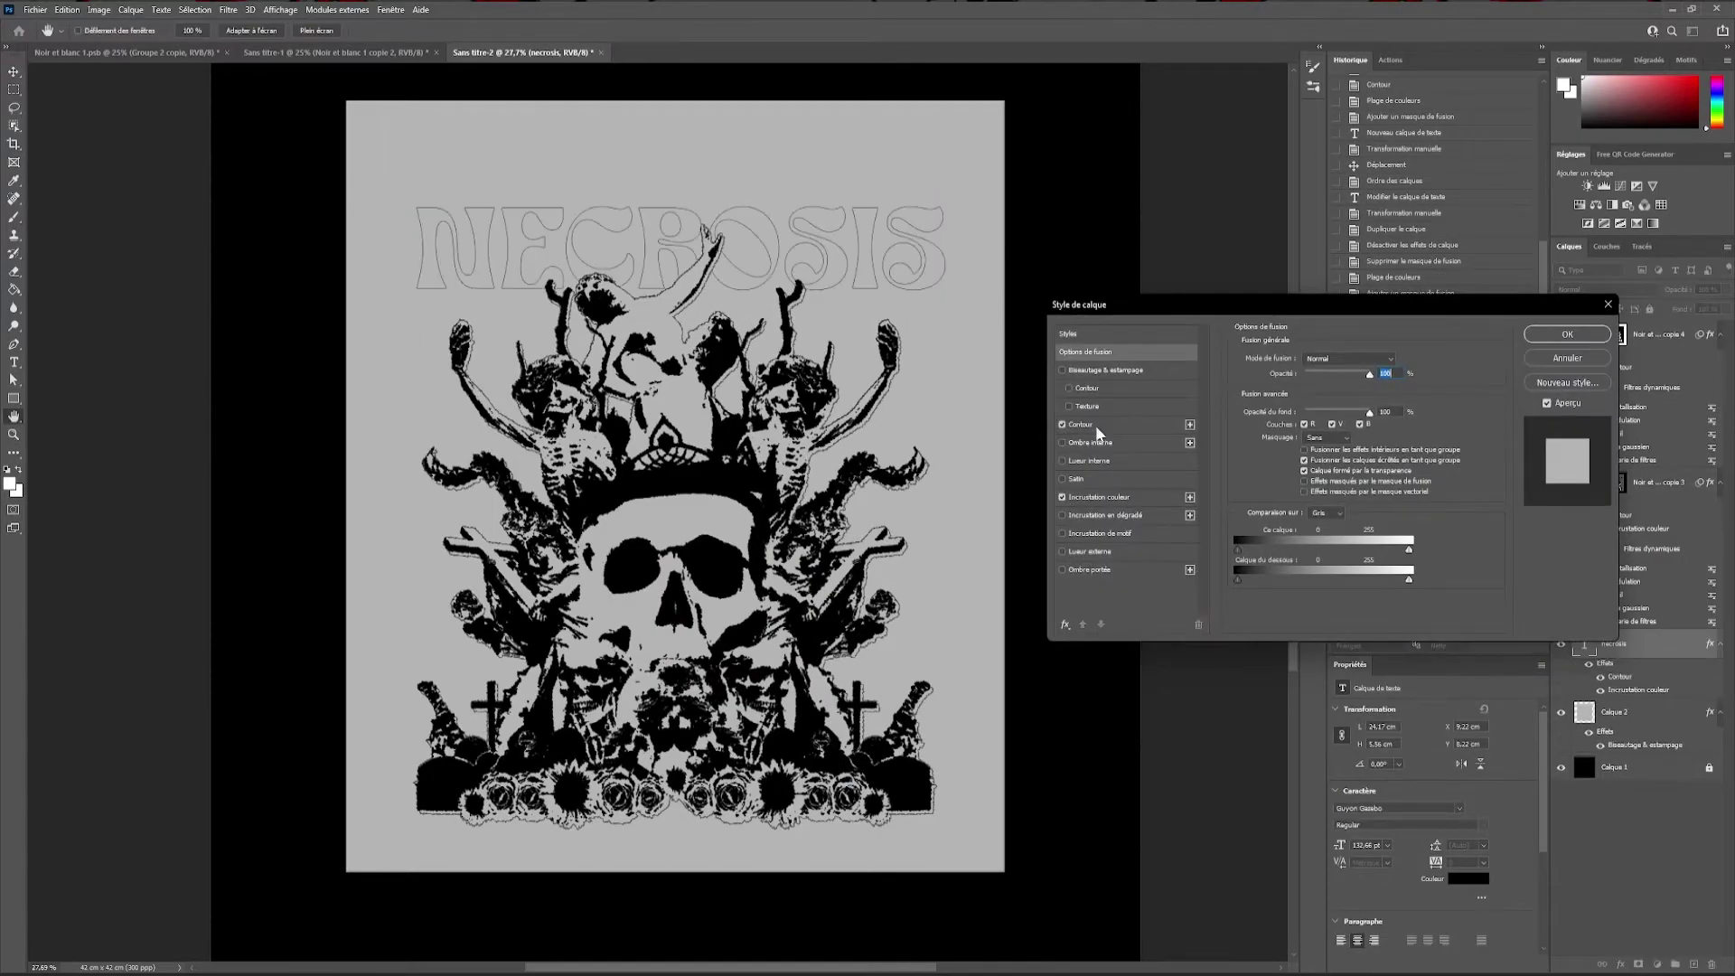
pyautogui.click(1081, 424)
pyautogui.moveTo(1315, 359); pyautogui.dragTo(1313, 361)
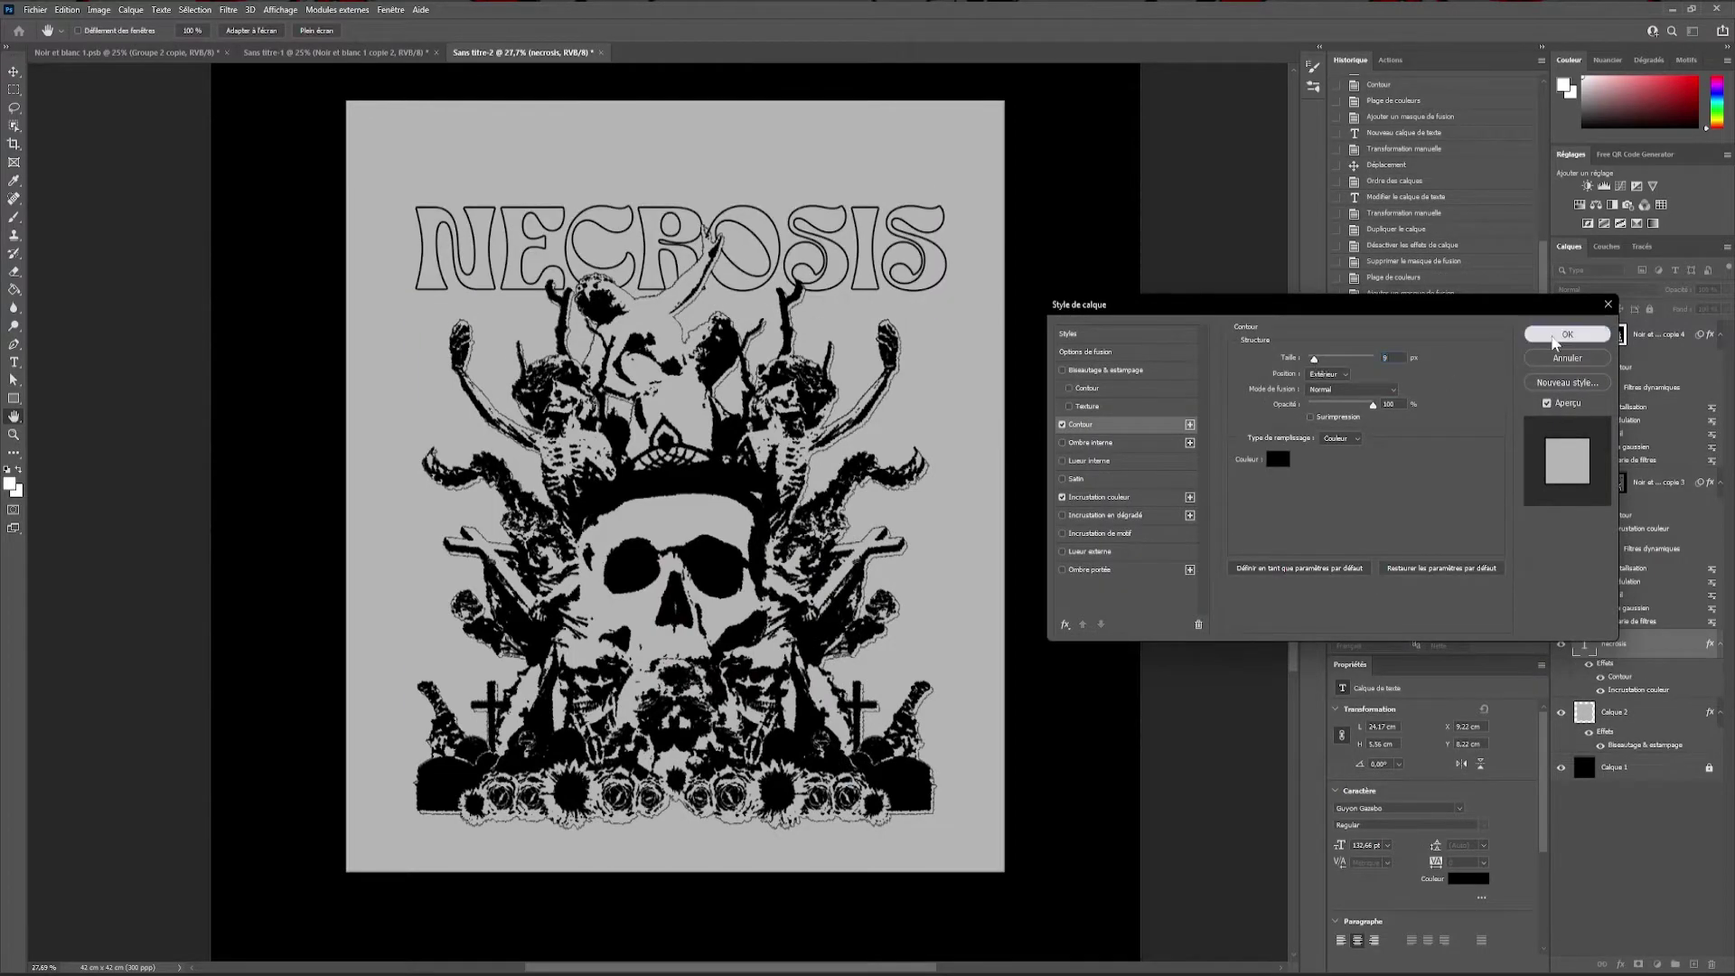
pyautogui.click(1567, 333)
# Duplicate the NECROSIS layer and make the back copy black with a thicker stroke
pyautogui.hotkey('ctrl', 'j')
pyautogui.press('Return')
pyautogui.doubleClick(1645, 712)
pyautogui.moveTo(1315, 359); pyautogui.dragTo(1319, 359)
pyautogui.click(1099, 496)
pyautogui.click(1404, 359)
pyautogui.click(971, 533)
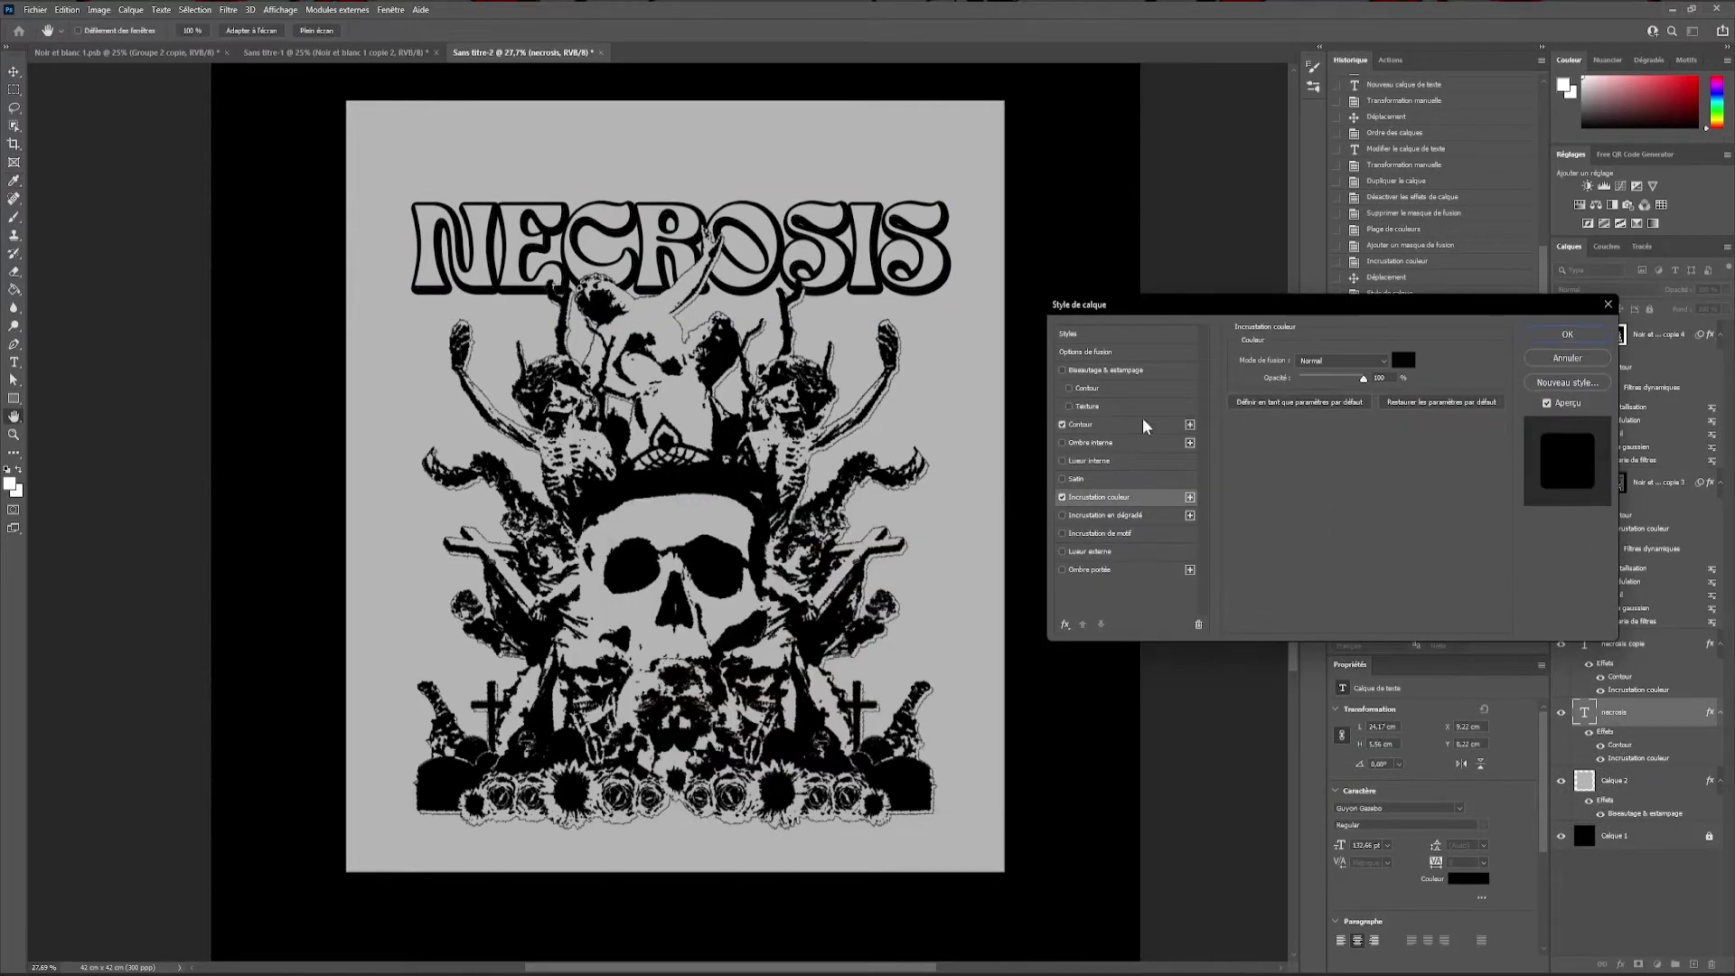
pyautogui.click(1080, 424)
pyautogui.click(1567, 334)
# Nudge the NECROSIS titles to centre them on the page
pyautogui.keyDown('ctrl'); pyautogui.click(1626, 643); pyautogui.keyUp('ctrl')
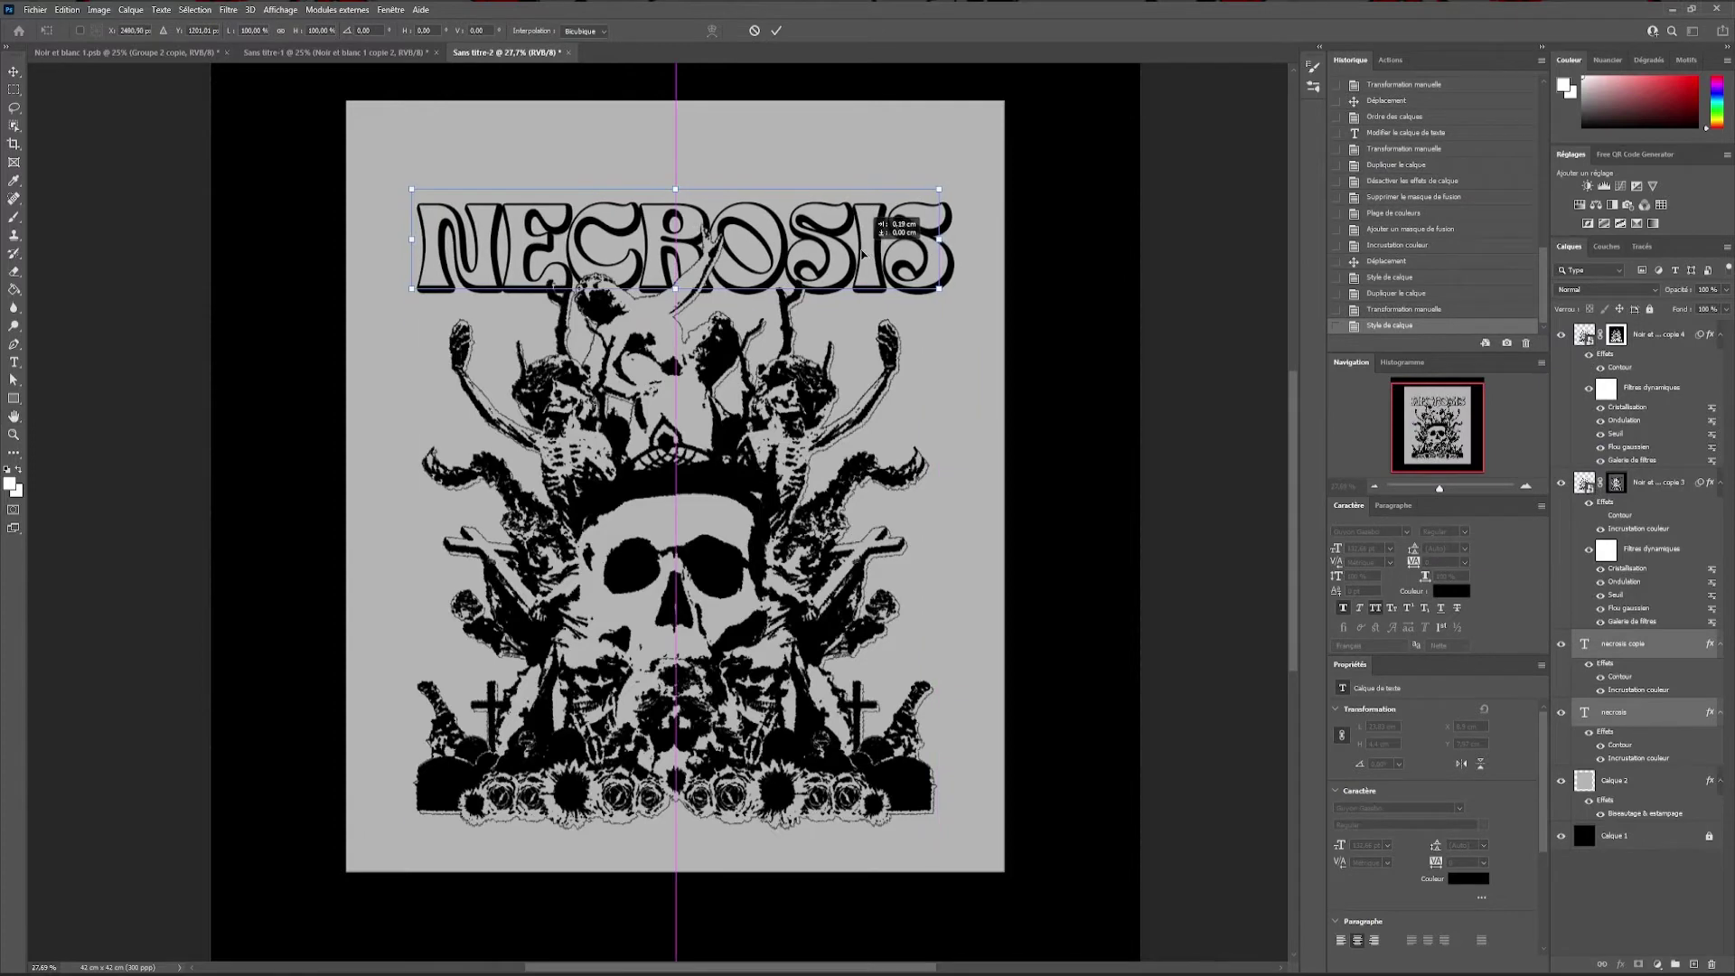
pyautogui.keyDown('ctrl'); pyautogui.click(1618, 780); pyautogui.keyUp('ctrl')
pyautogui.click(327, 31)
pyautogui.hotkey('ctrl', 'z')
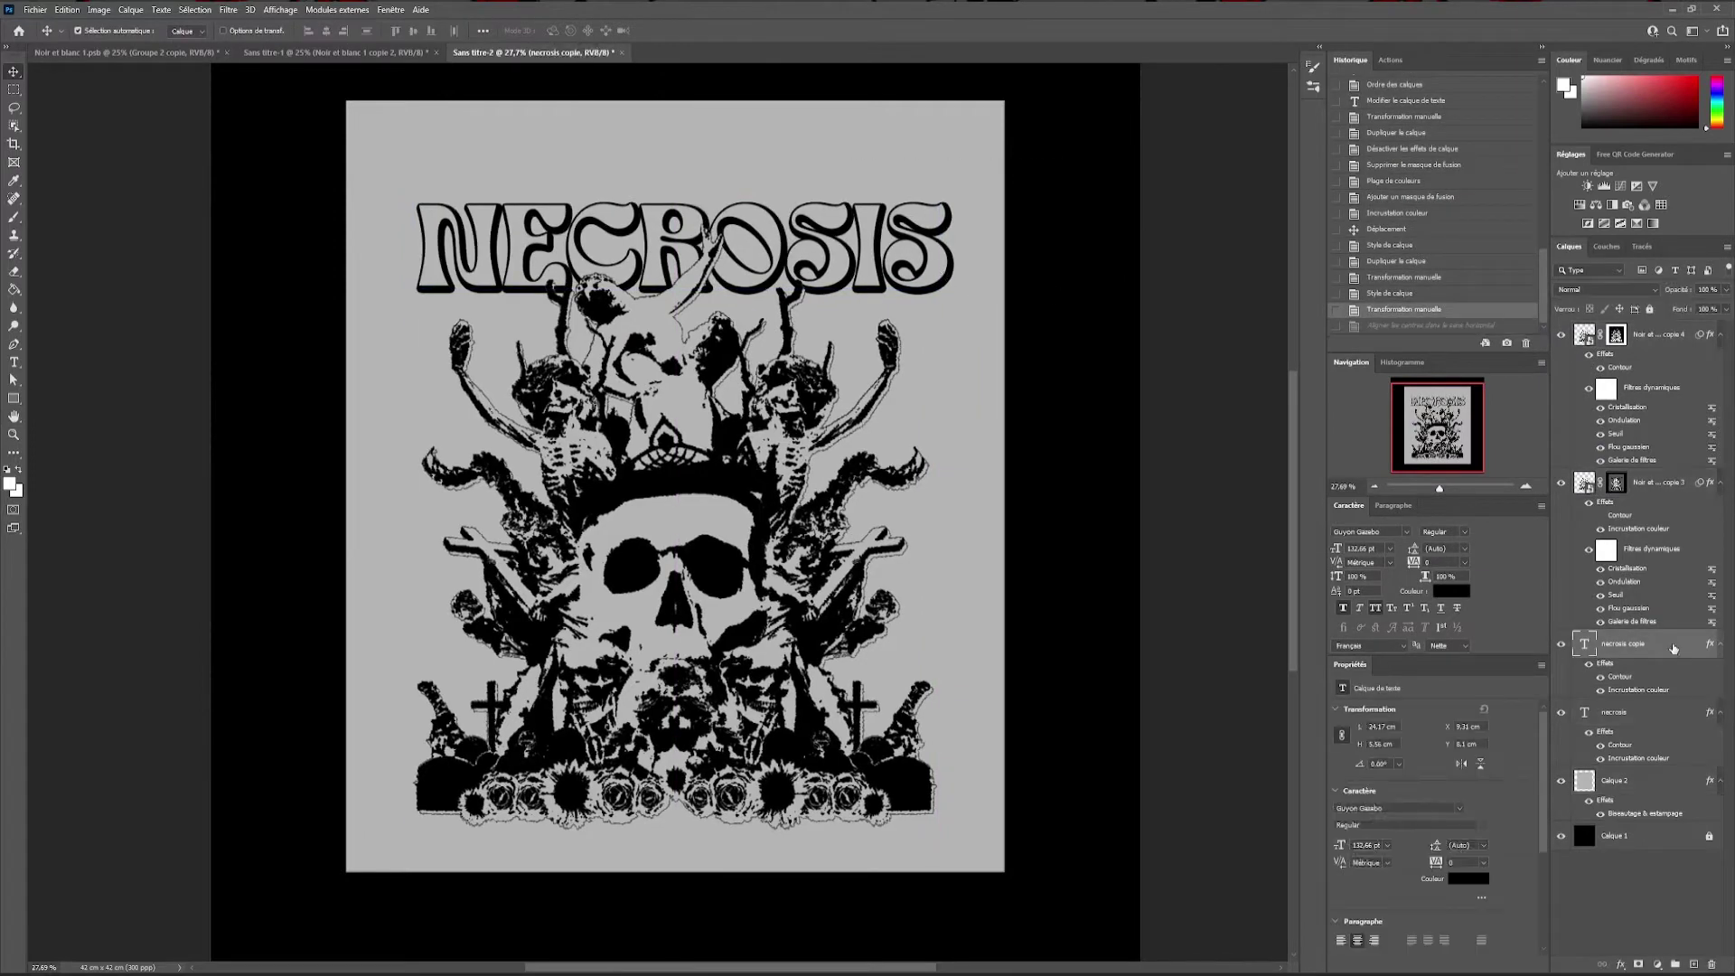
pyautogui.hotkey('ctrl', 't')
pyautogui.press('Return')
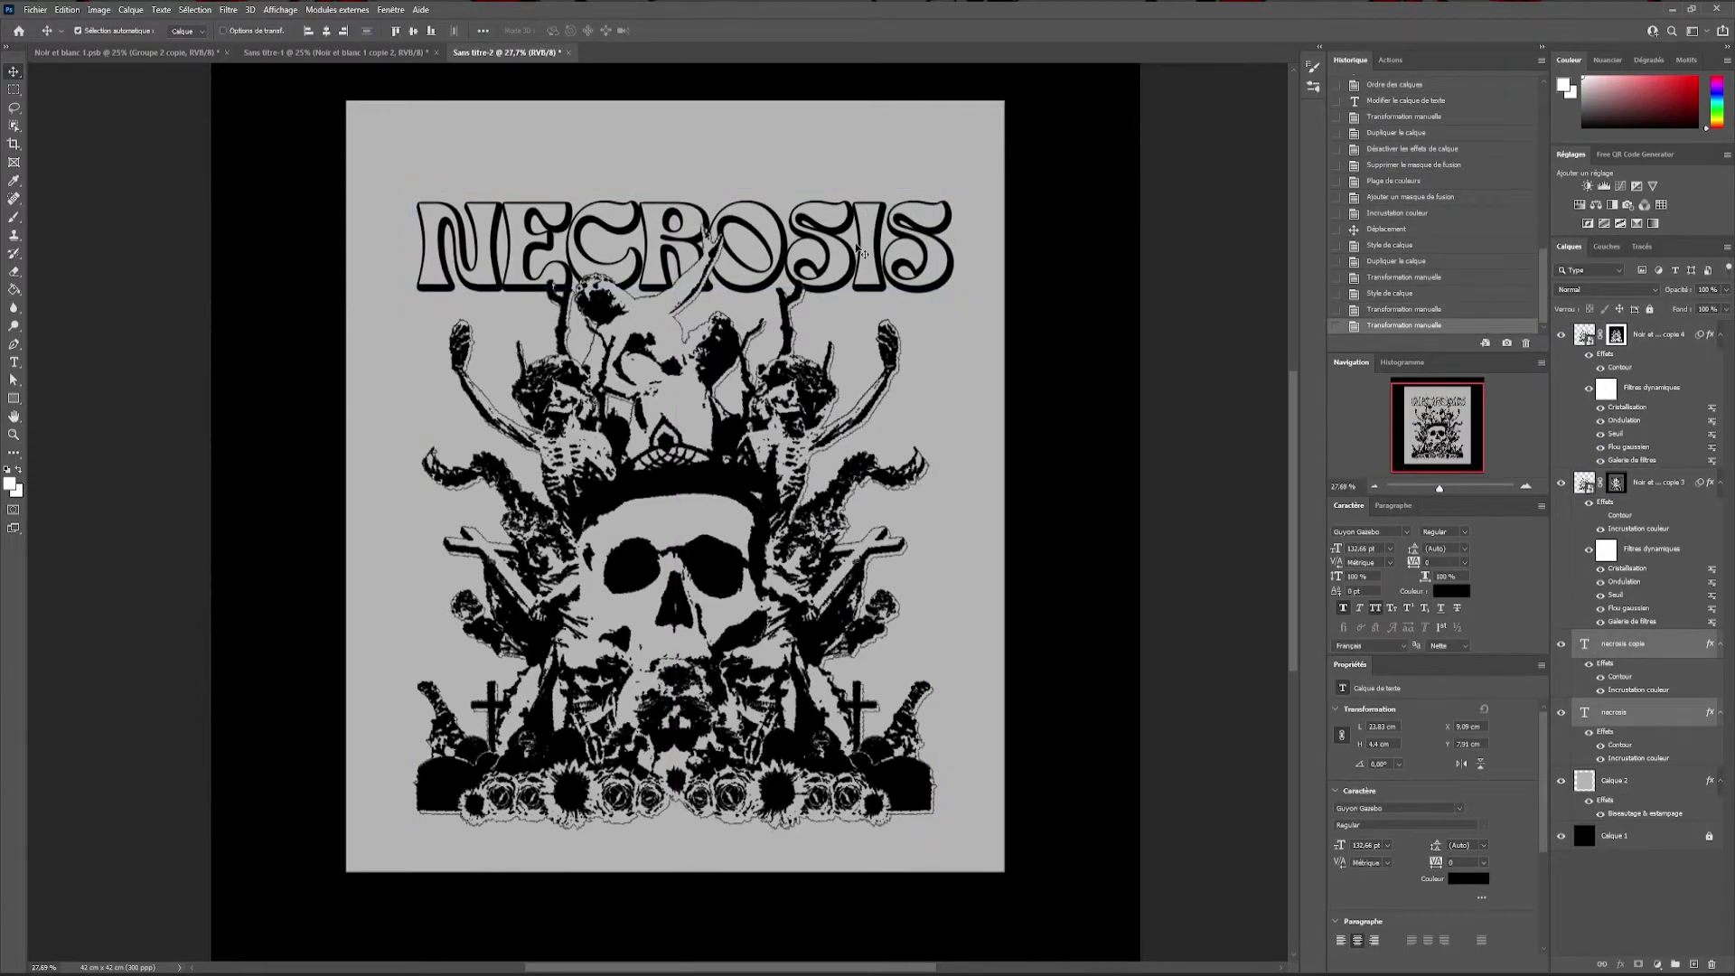
pyautogui.moveTo(769, 230); pyautogui.dragTo(772, 236)
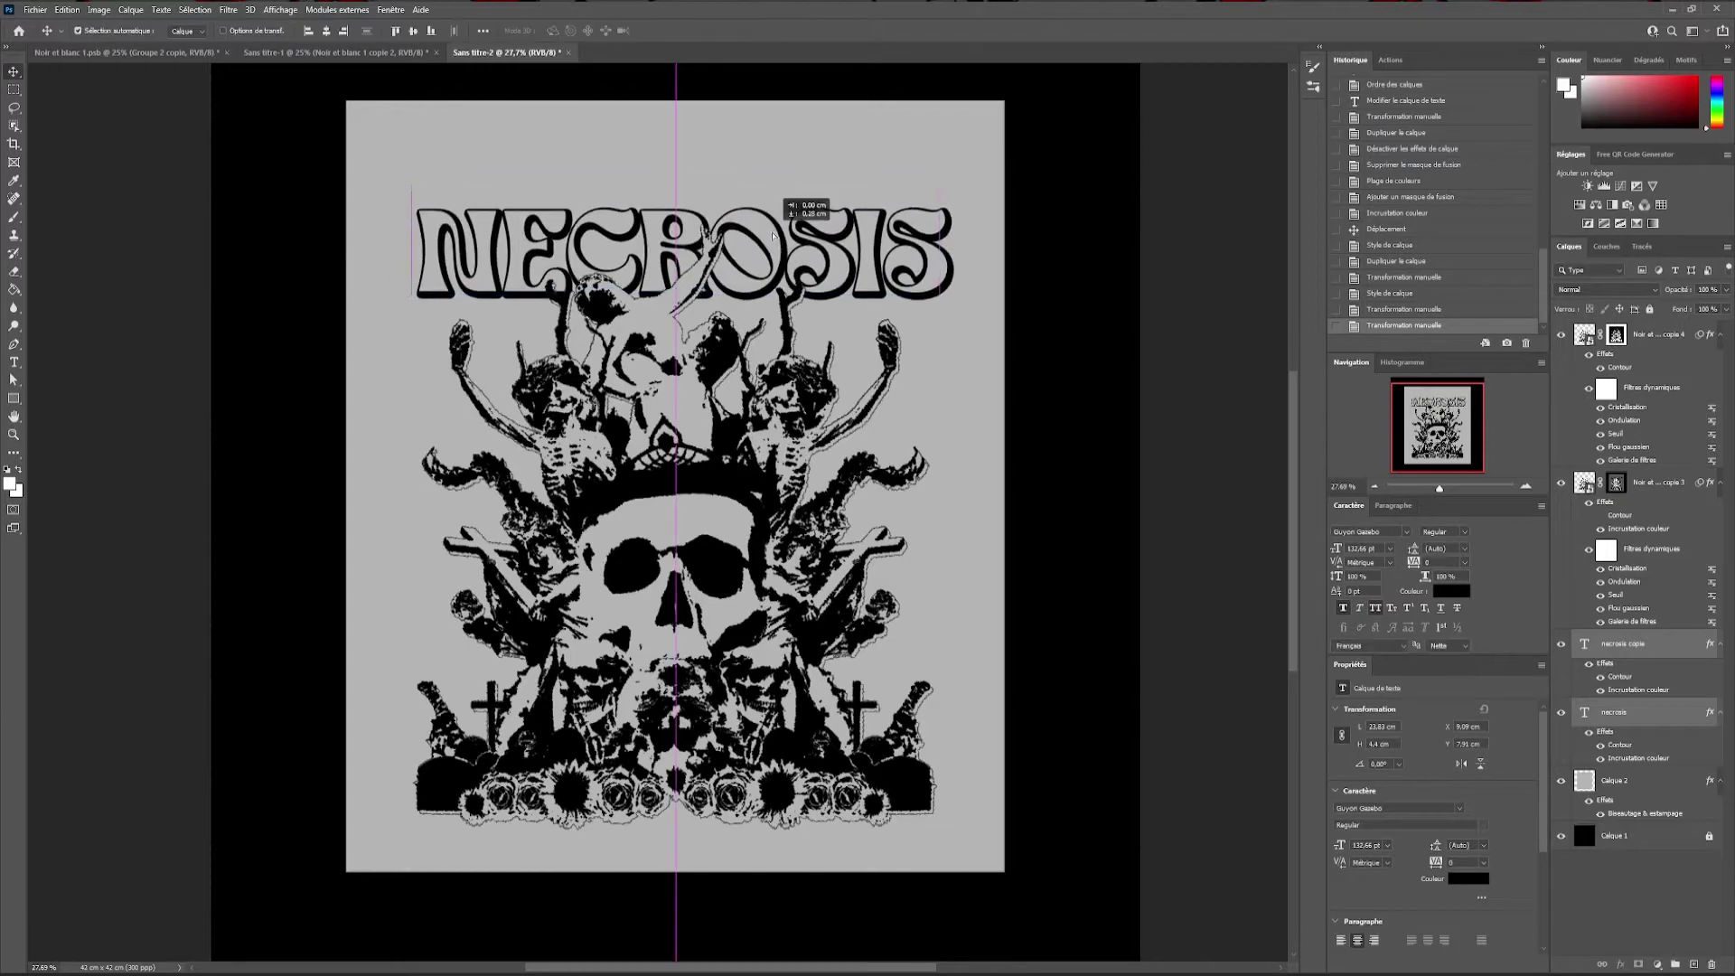
# Add a DEATH CYCLE text line and place it just above NECROSIS
pyautogui.press('t')
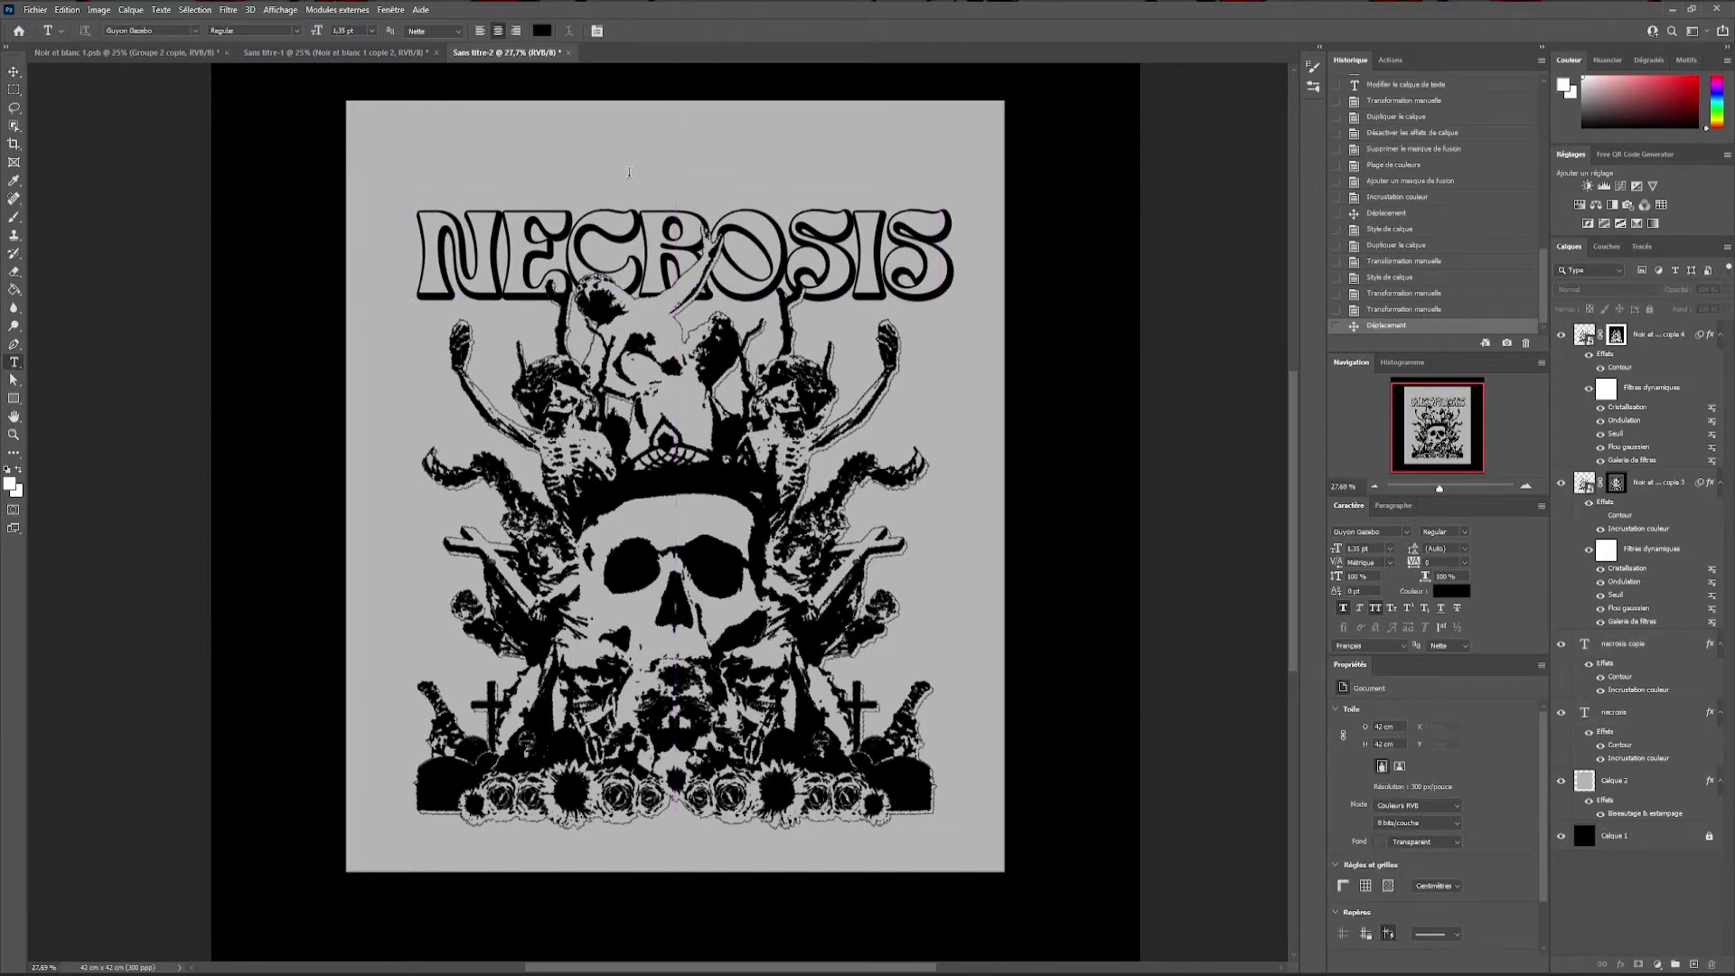
pyautogui.click(660, 186)
pyautogui.press('m')
pyautogui.hotkey('ctrl', 'd')
pyautogui.moveTo(722, 222); pyautogui.dragTo(773, 197)
pyautogui.press('Return')
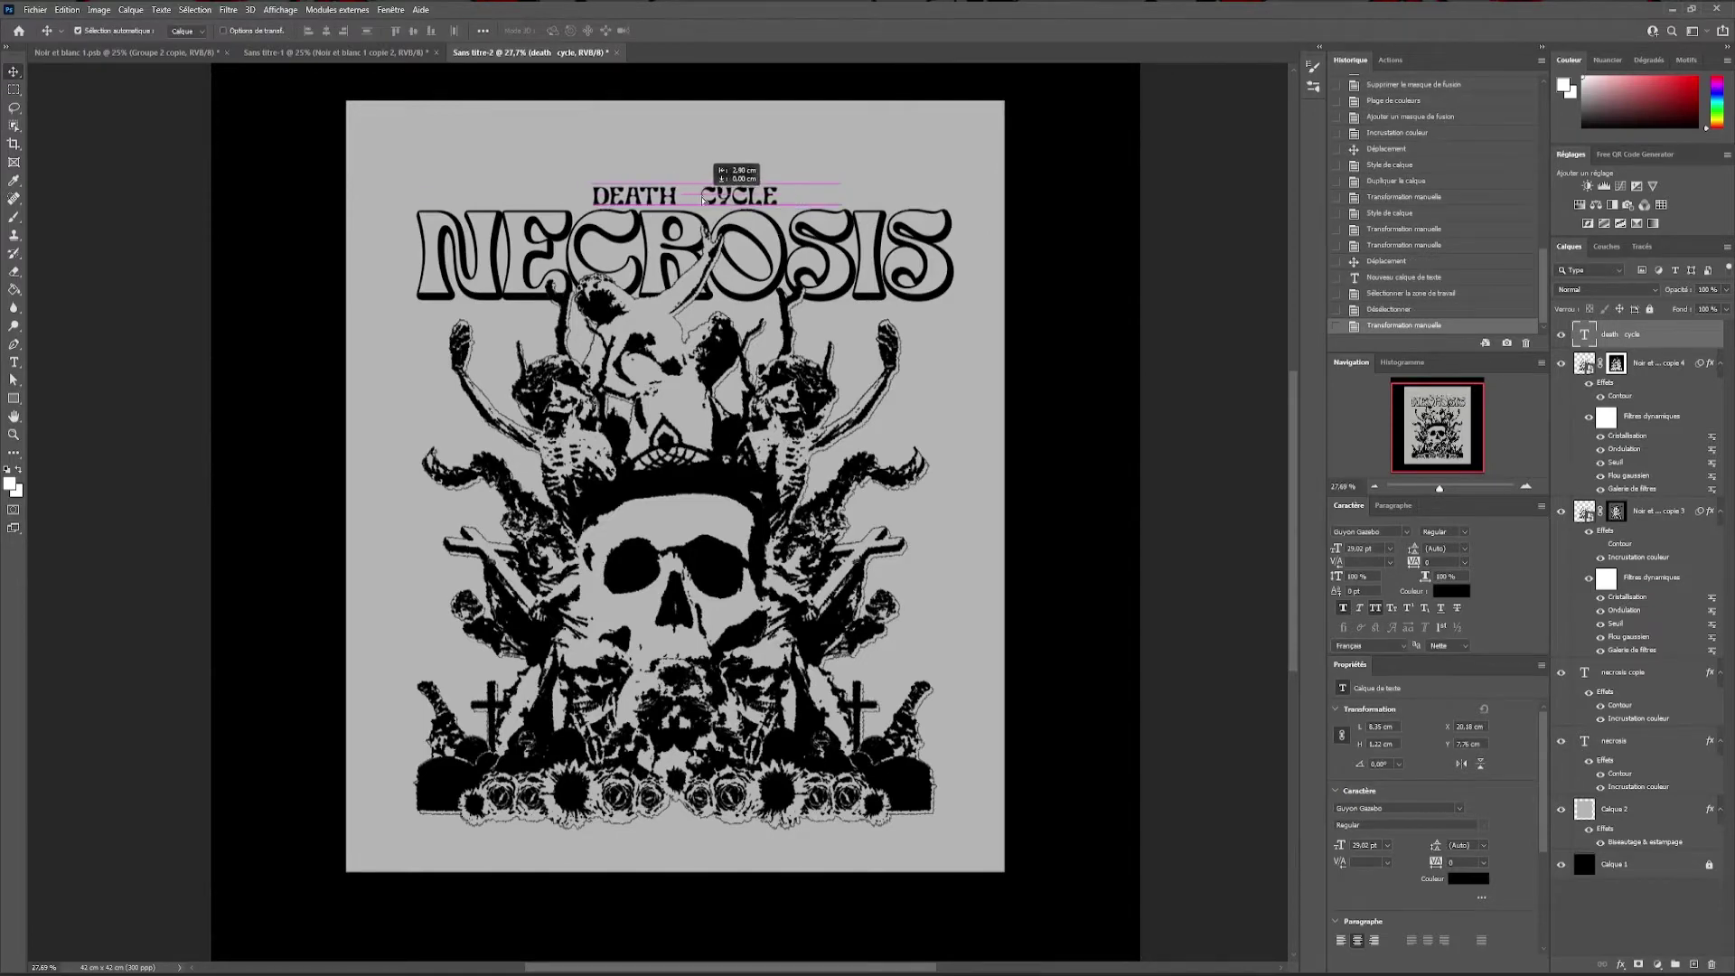
# Set DEATH CYCLE in Deseret Gothic 12 pt with tracking 100, then paste the thorn crown
pyautogui.click(1387, 845)
pyautogui.click(1365, 742)
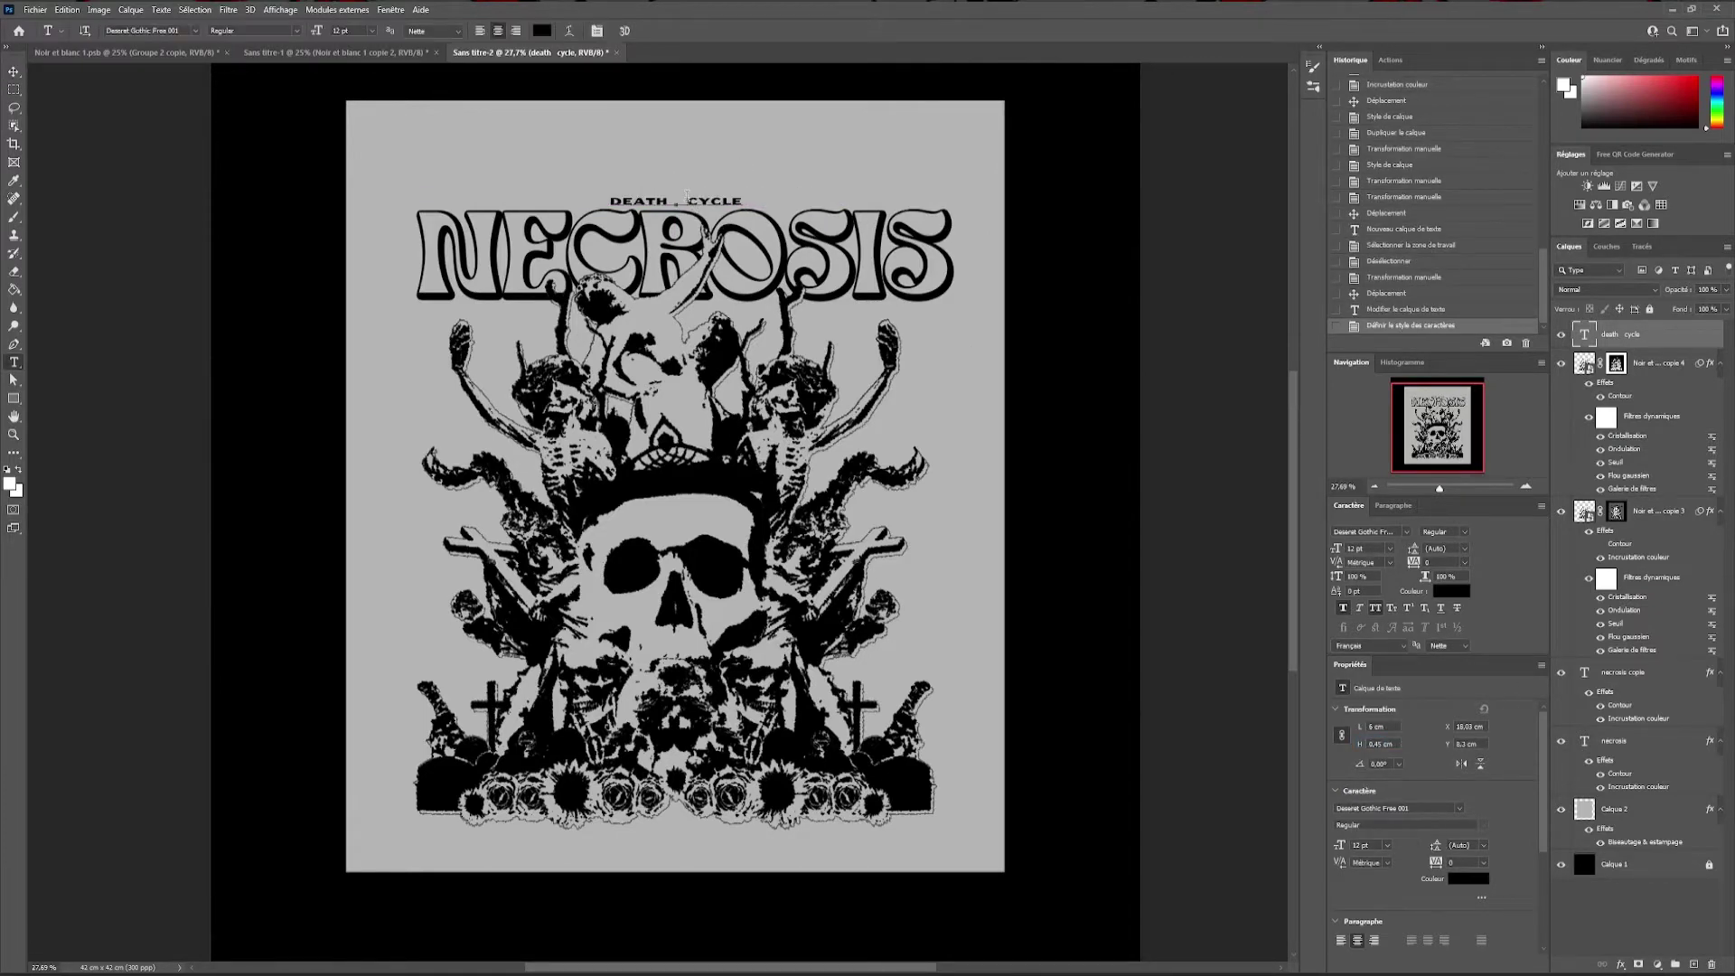
pyautogui.hotkey('ctrl', 'Return')
pyautogui.press('v')
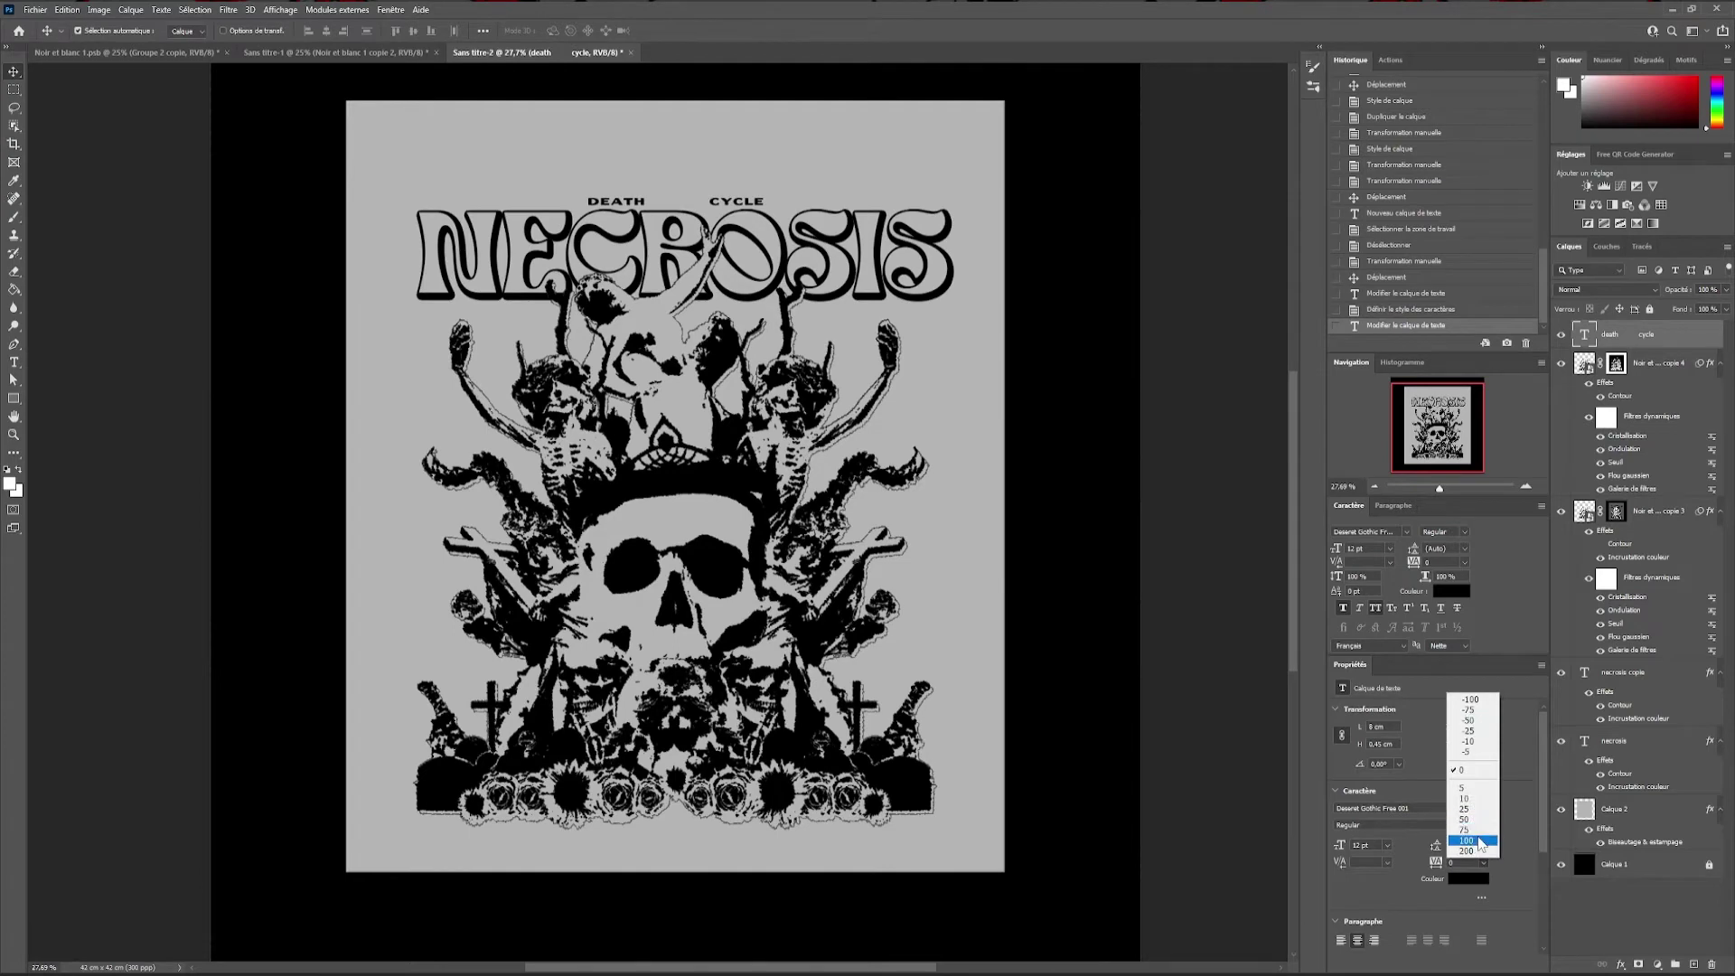
pyautogui.click(1473, 841)
pyautogui.scroll(1, 715, 164)
pyautogui.moveTo(740, 214); pyautogui.dragTo(746, 216)
pyautogui.scroll(-1, 745, 216)
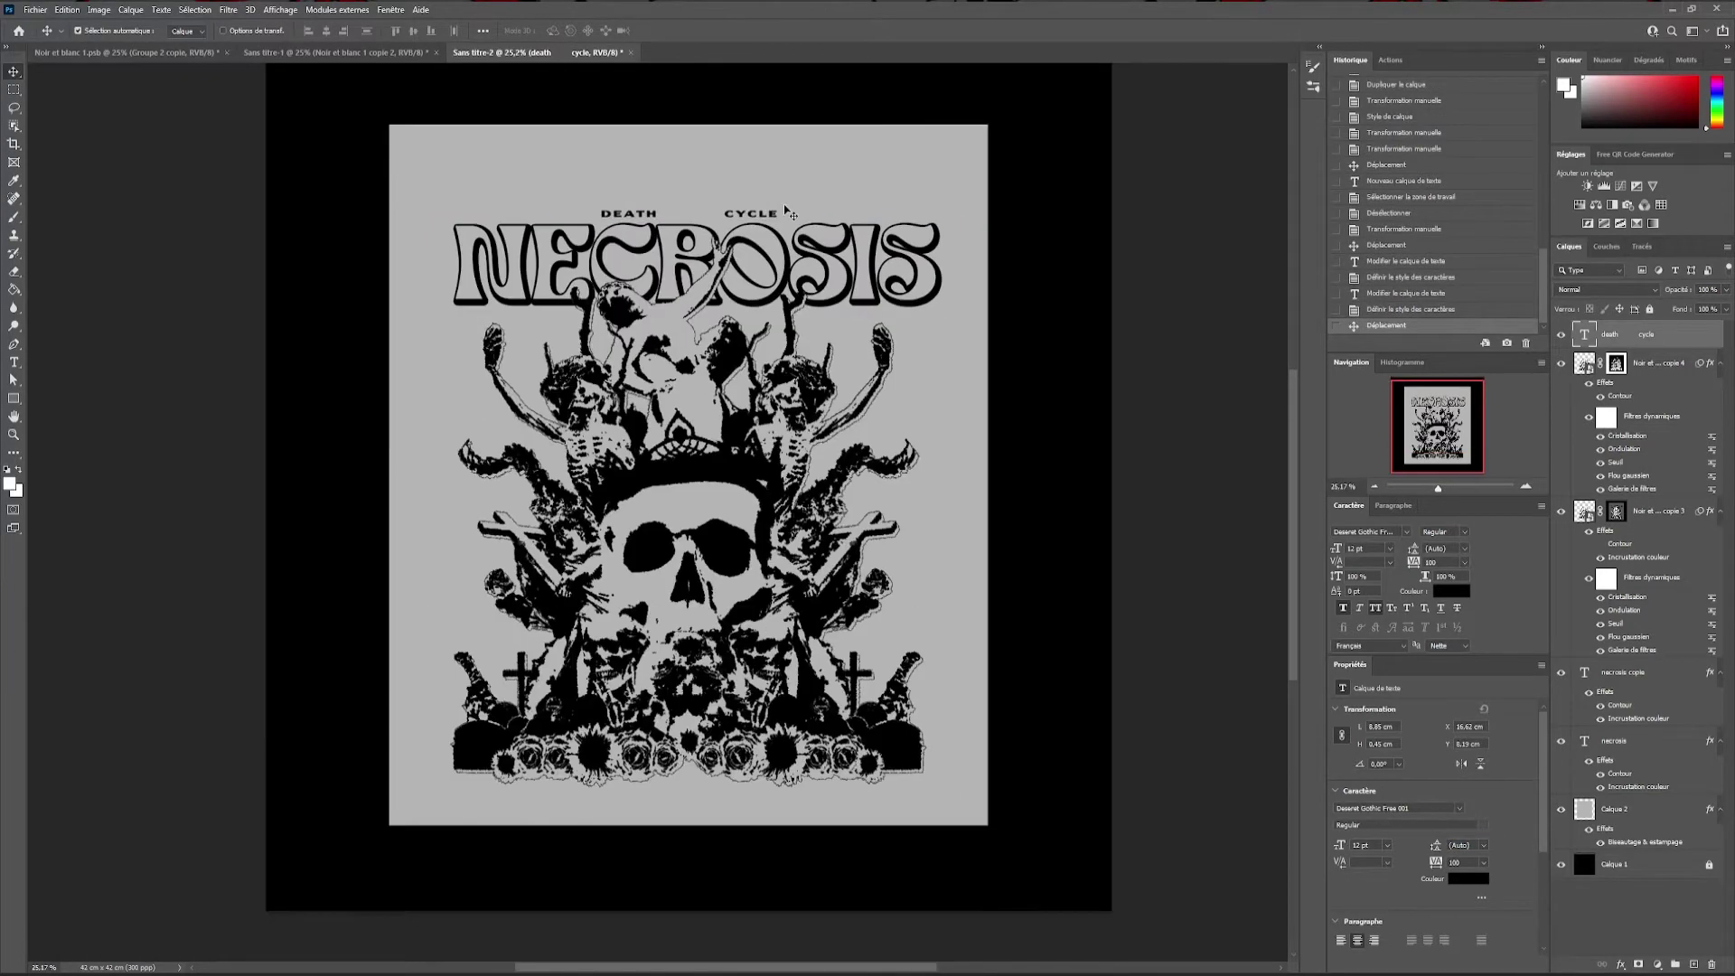
pyautogui.hotkey('ctrl', 'v')
pyautogui.hotkey('ctrl', 't')
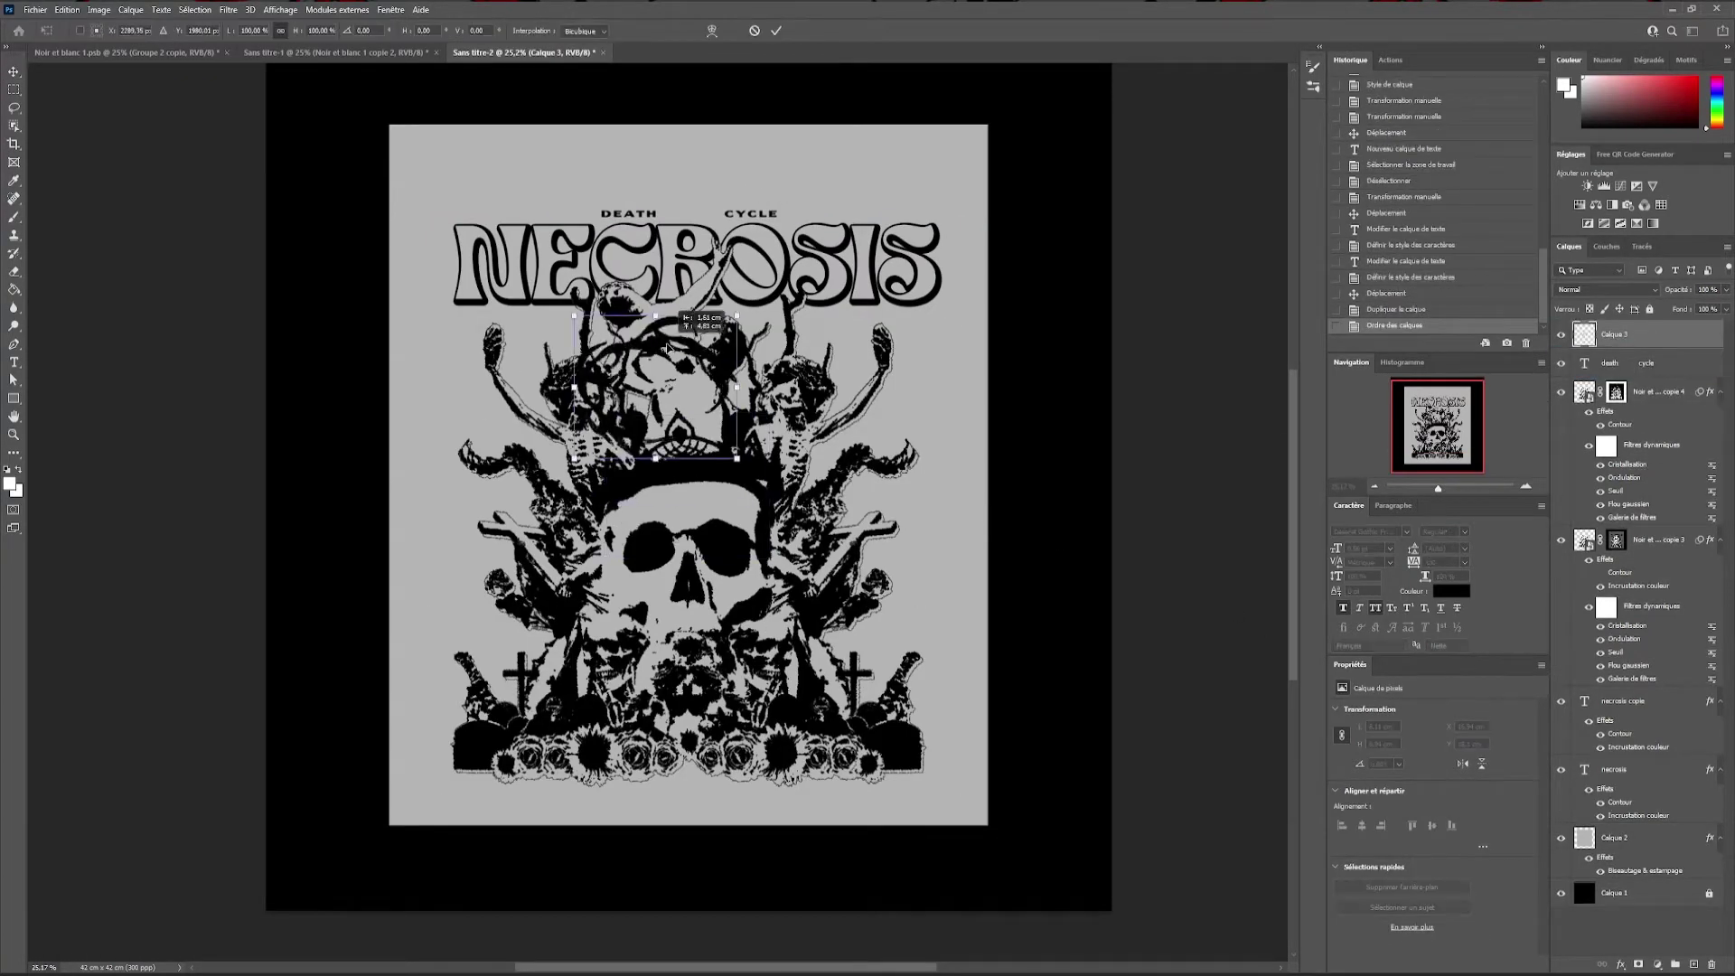
# Place the thorn crown top-left, group the collage copies, and put the crown behind NECROSIS
pyautogui.moveTo(694, 336); pyautogui.dragTo(508, 195)
pyautogui.press('Return')
pyautogui.click(1644, 391)
pyautogui.keyDown('shift'); pyautogui.click(1645, 540); pyautogui.keyUp('shift')
pyautogui.hotkey('ctrl', 'g')
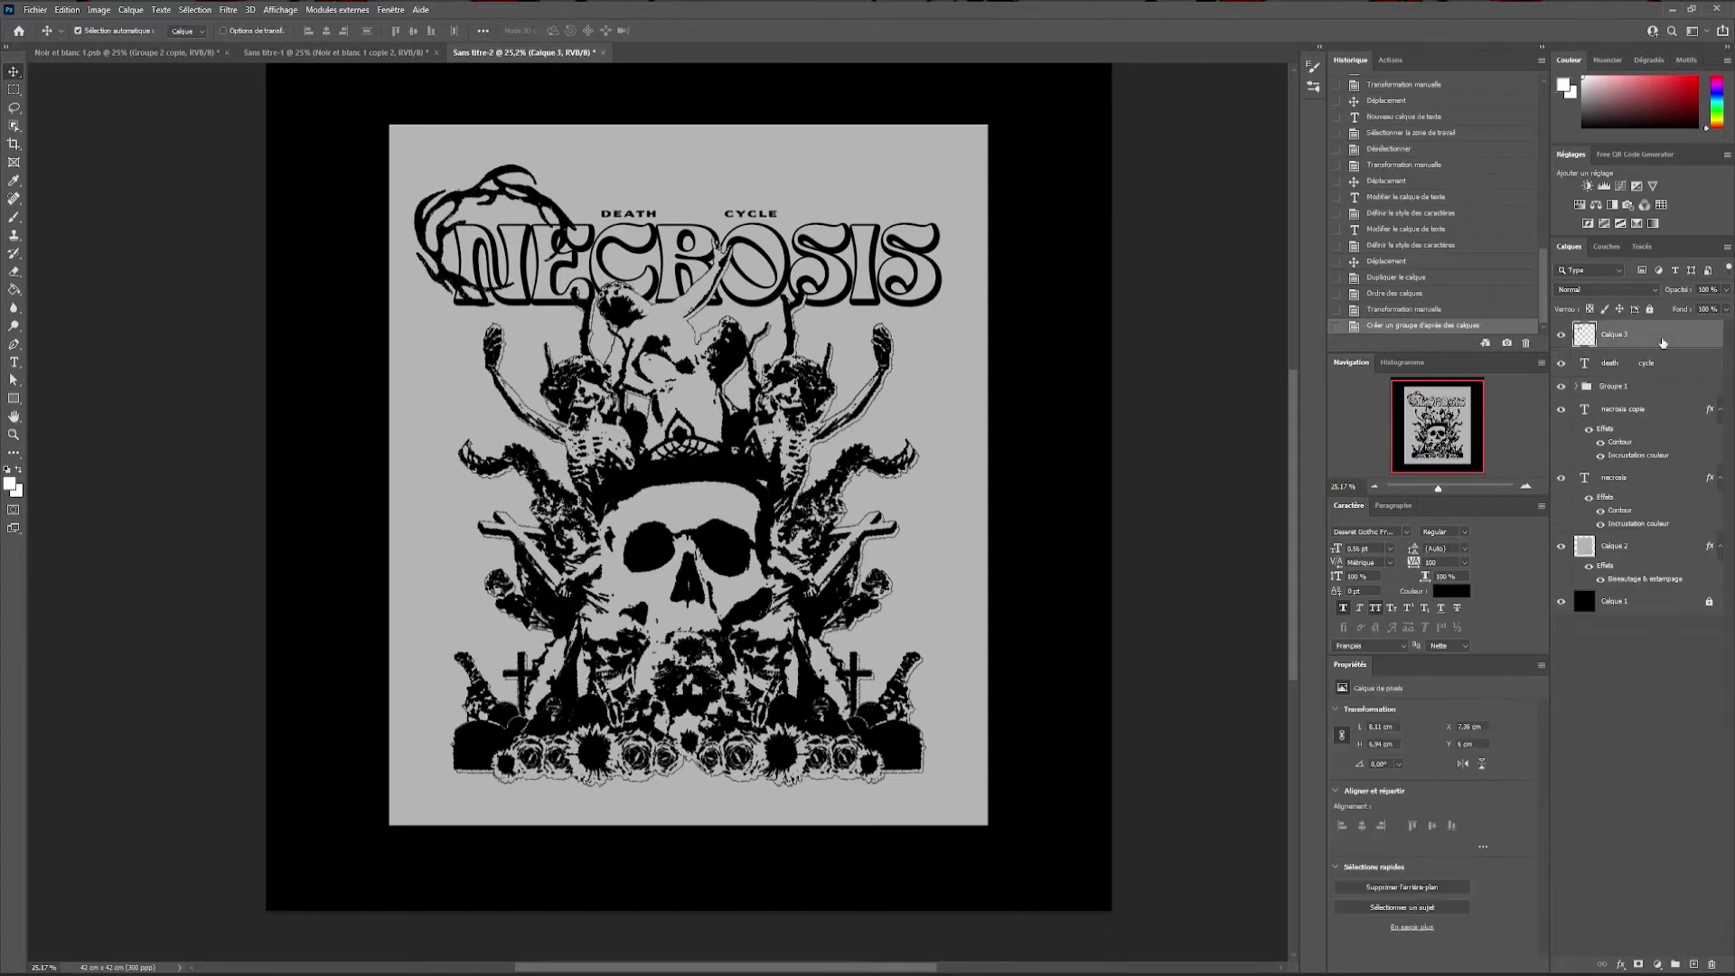
pyautogui.moveTo(1613, 334); pyautogui.dragTo(1613, 506)
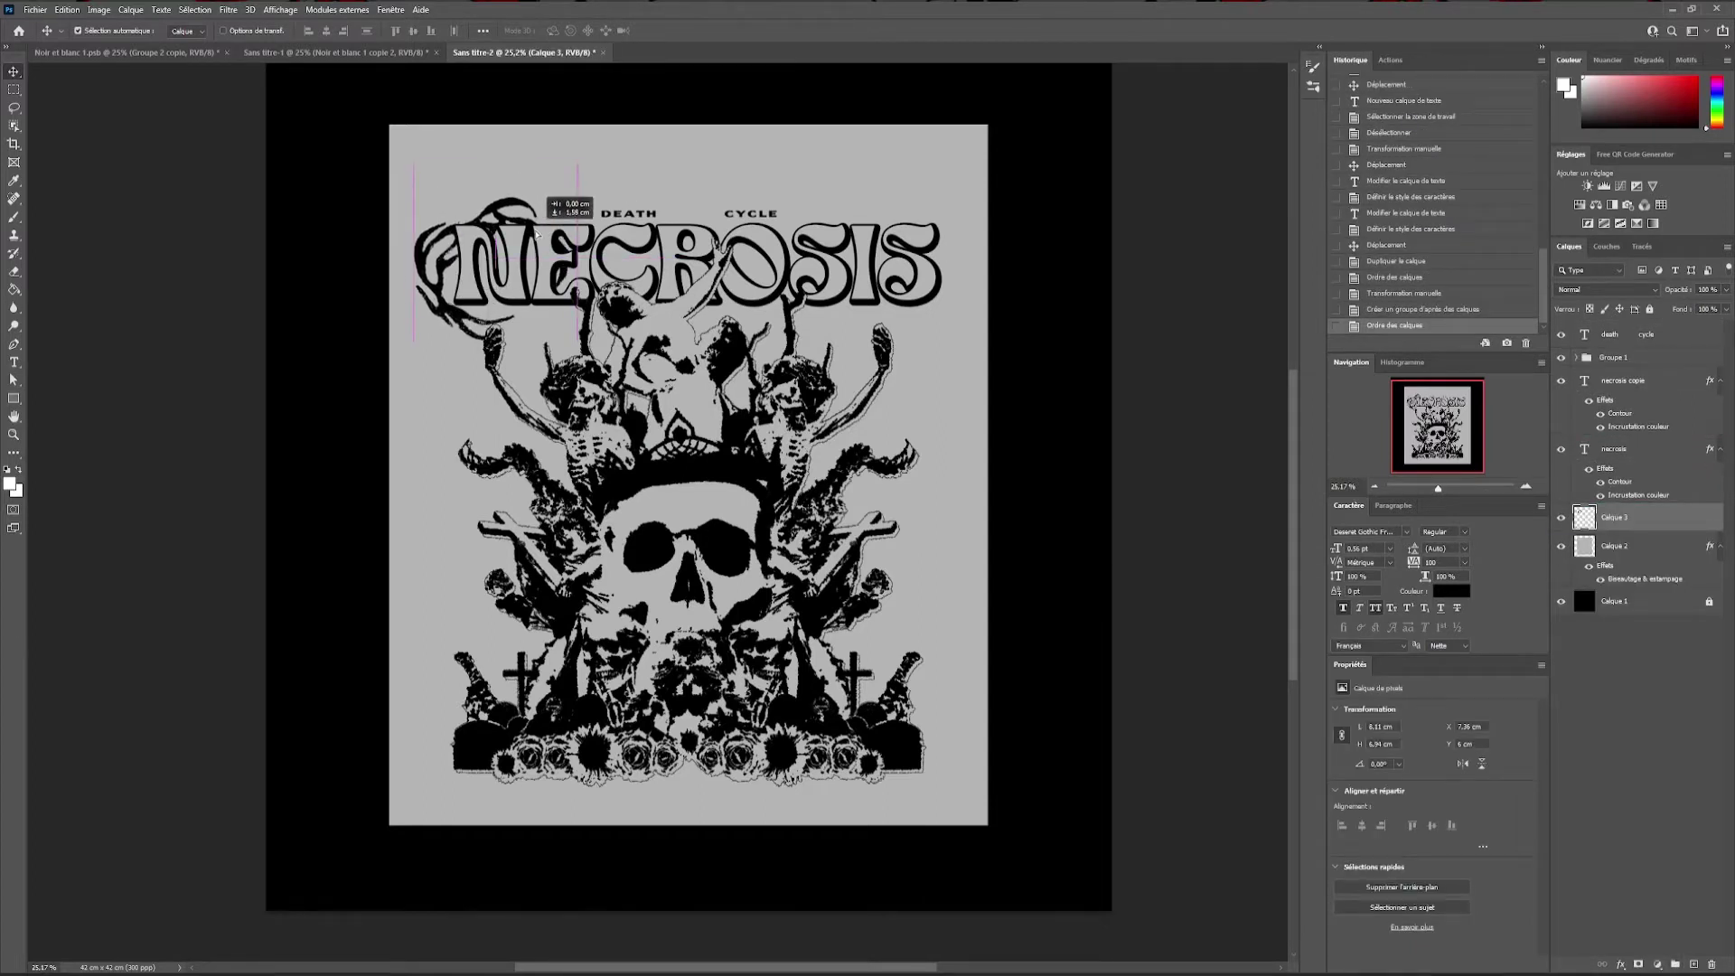
# Shrink the whole artwork slightly and place a tendril down the collage's left side
pyautogui.keyDown('shift'); pyautogui.click(1617, 334); pyautogui.keyUp('shift')
pyautogui.hotkey('ctrl', 't')
pyautogui.press('Return')
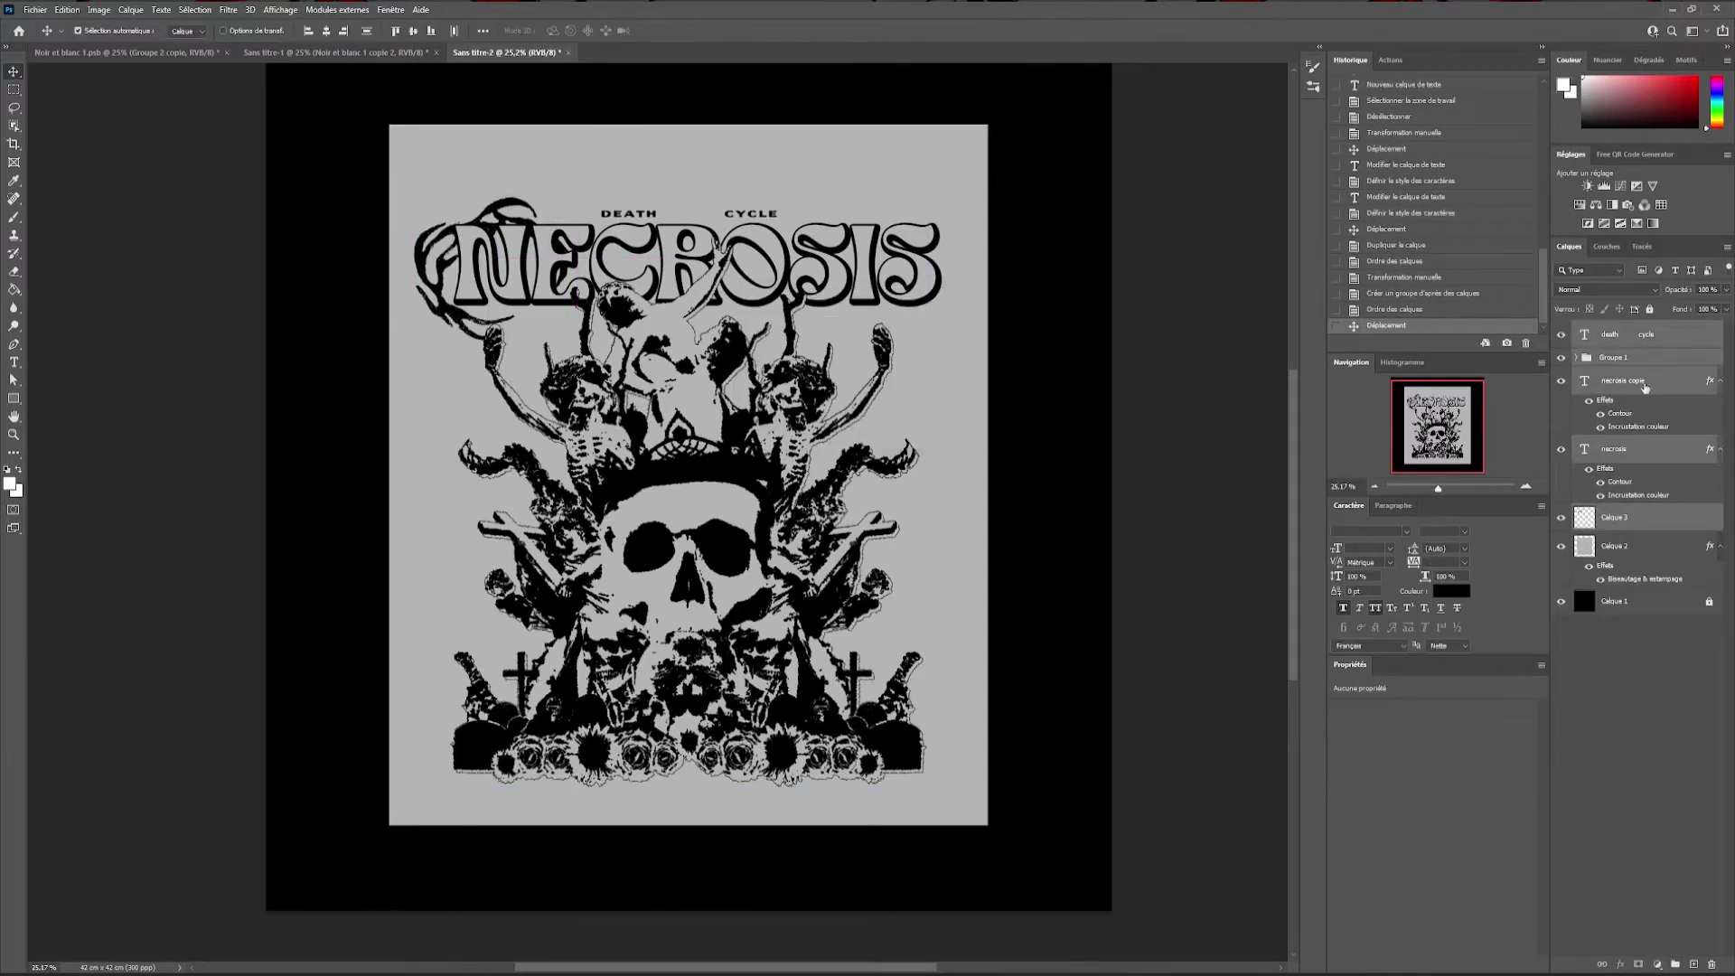
pyautogui.moveTo(678, 195); pyautogui.dragTo(669, 224)
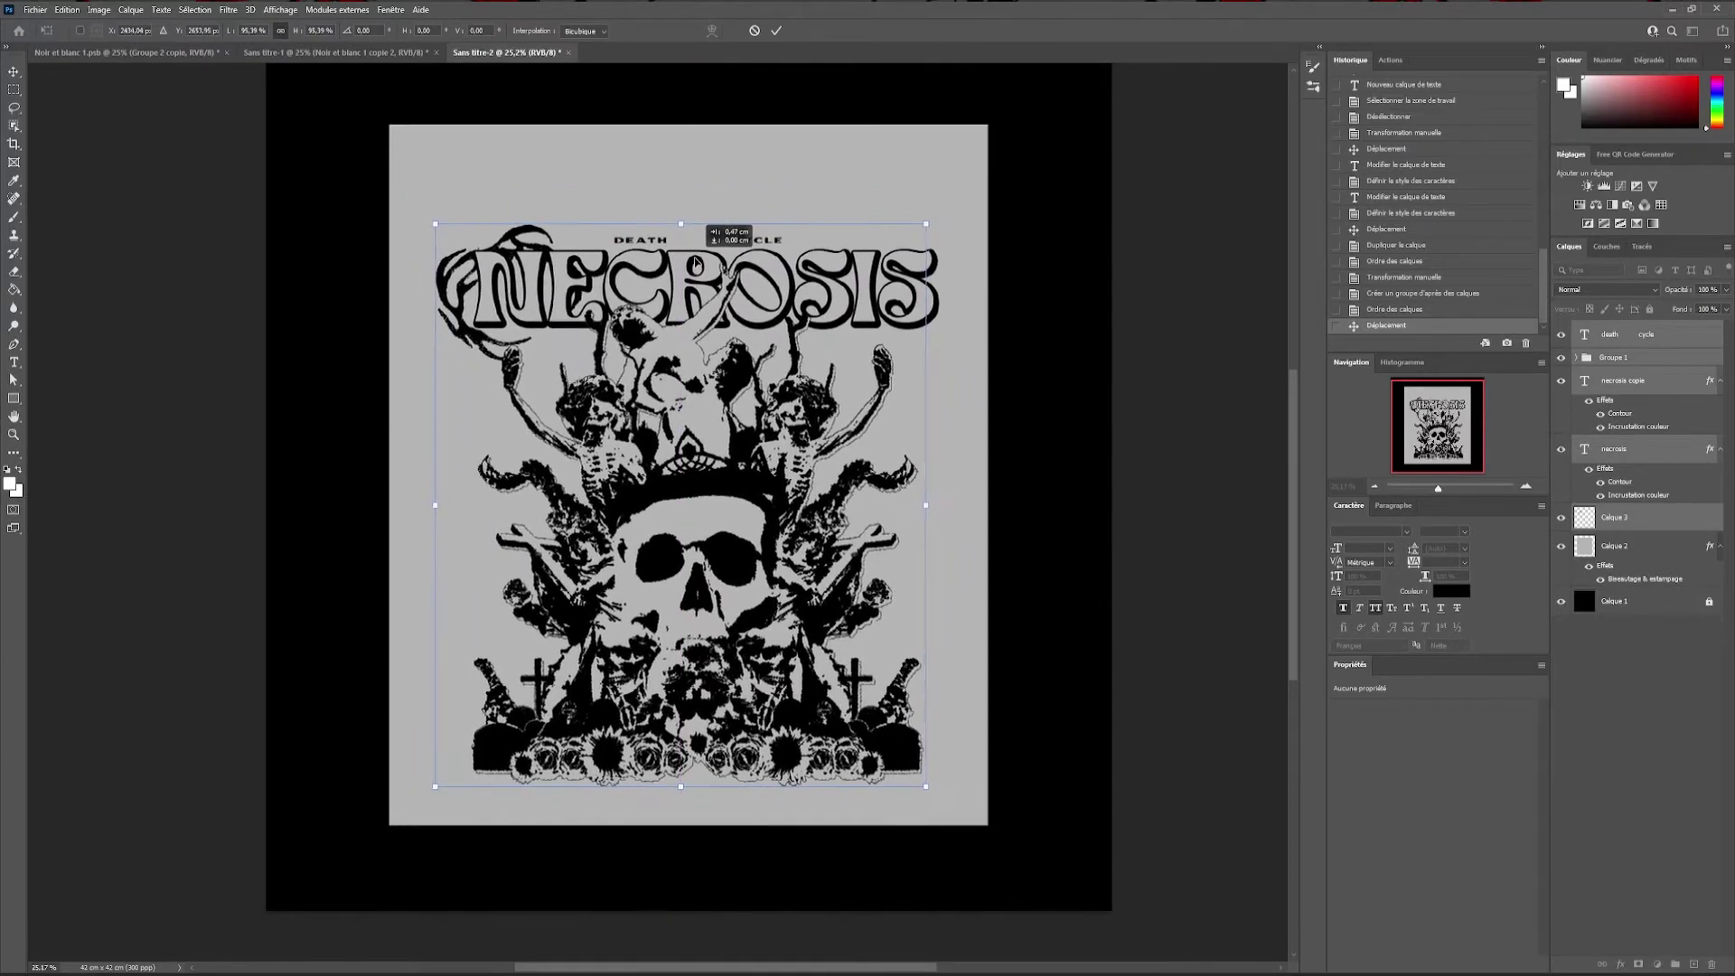
pyautogui.press('Return')
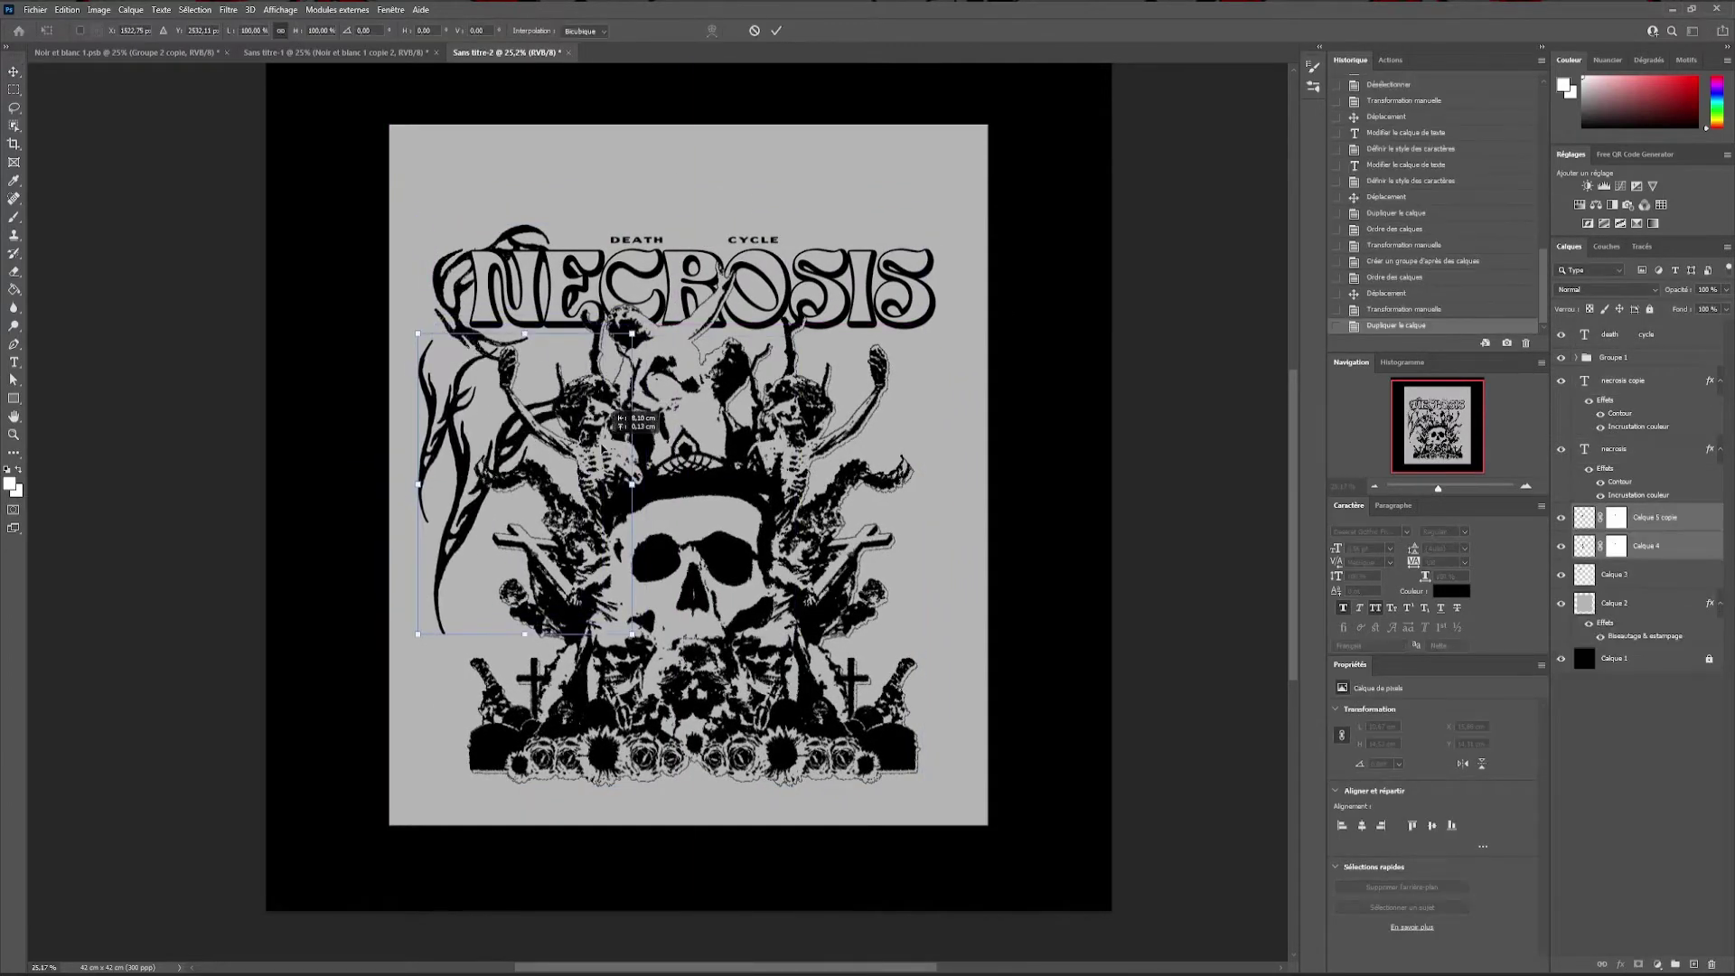
pyautogui.moveTo(539, 495); pyautogui.dragTo(533, 487)
pyautogui.press('Return')
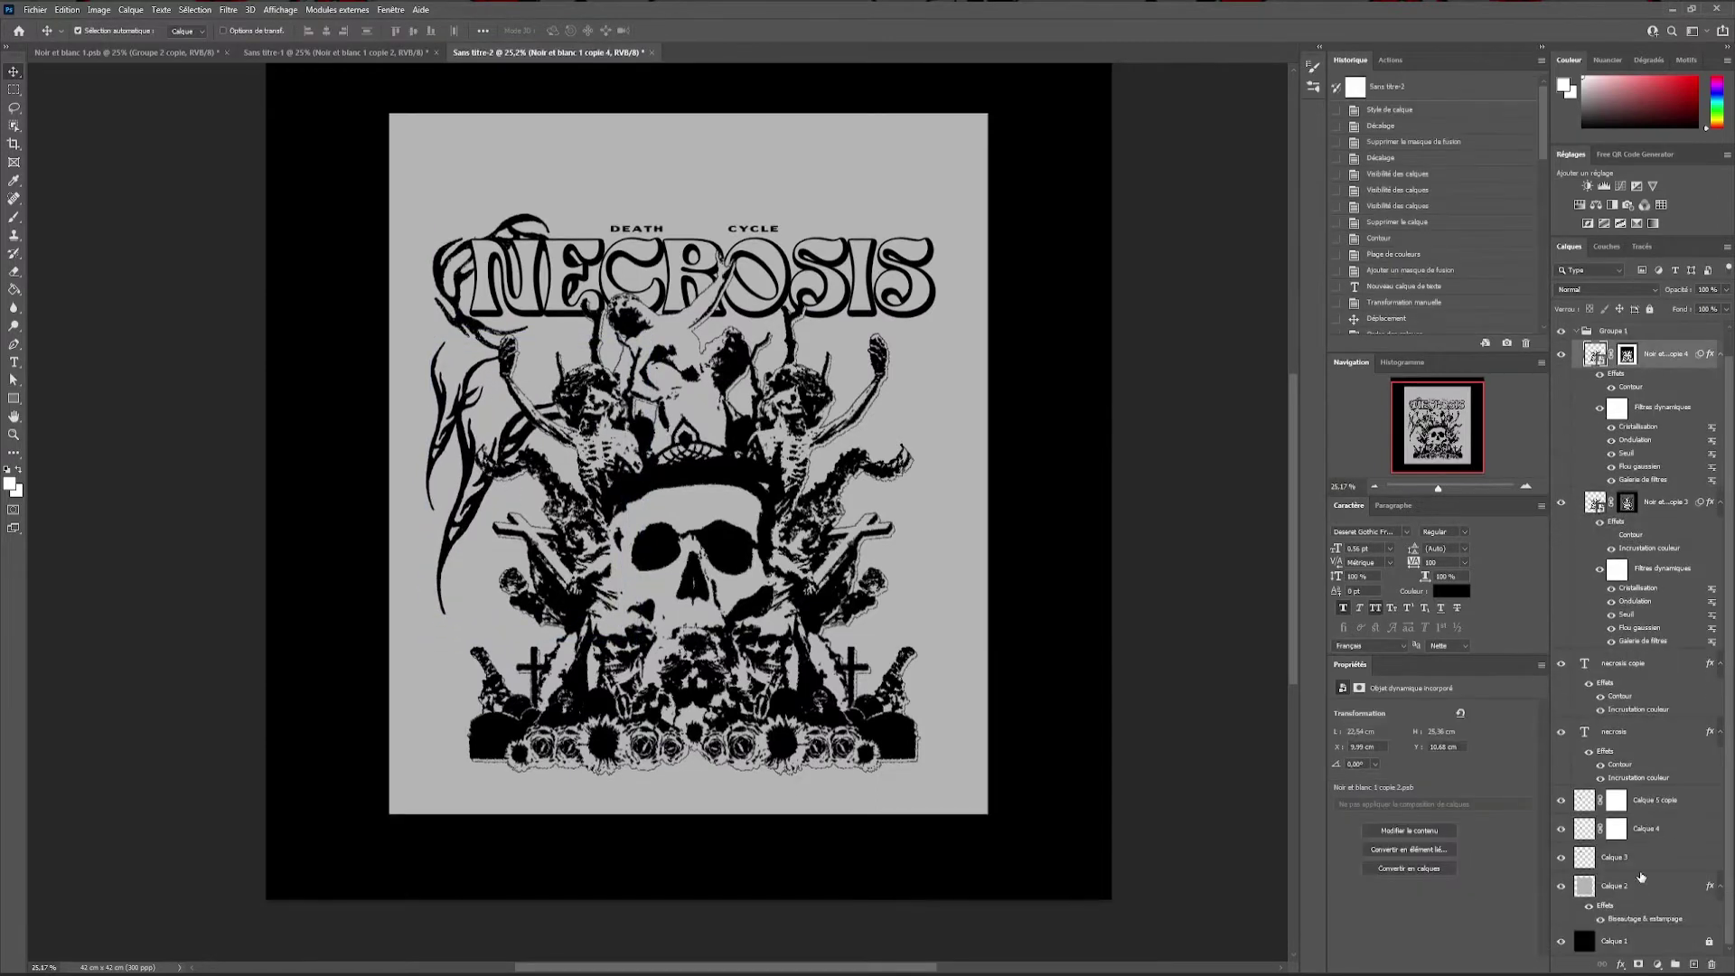
# Paste a tendril onto the NECROSIS letters and remove the extra copy
pyautogui.press('Return')
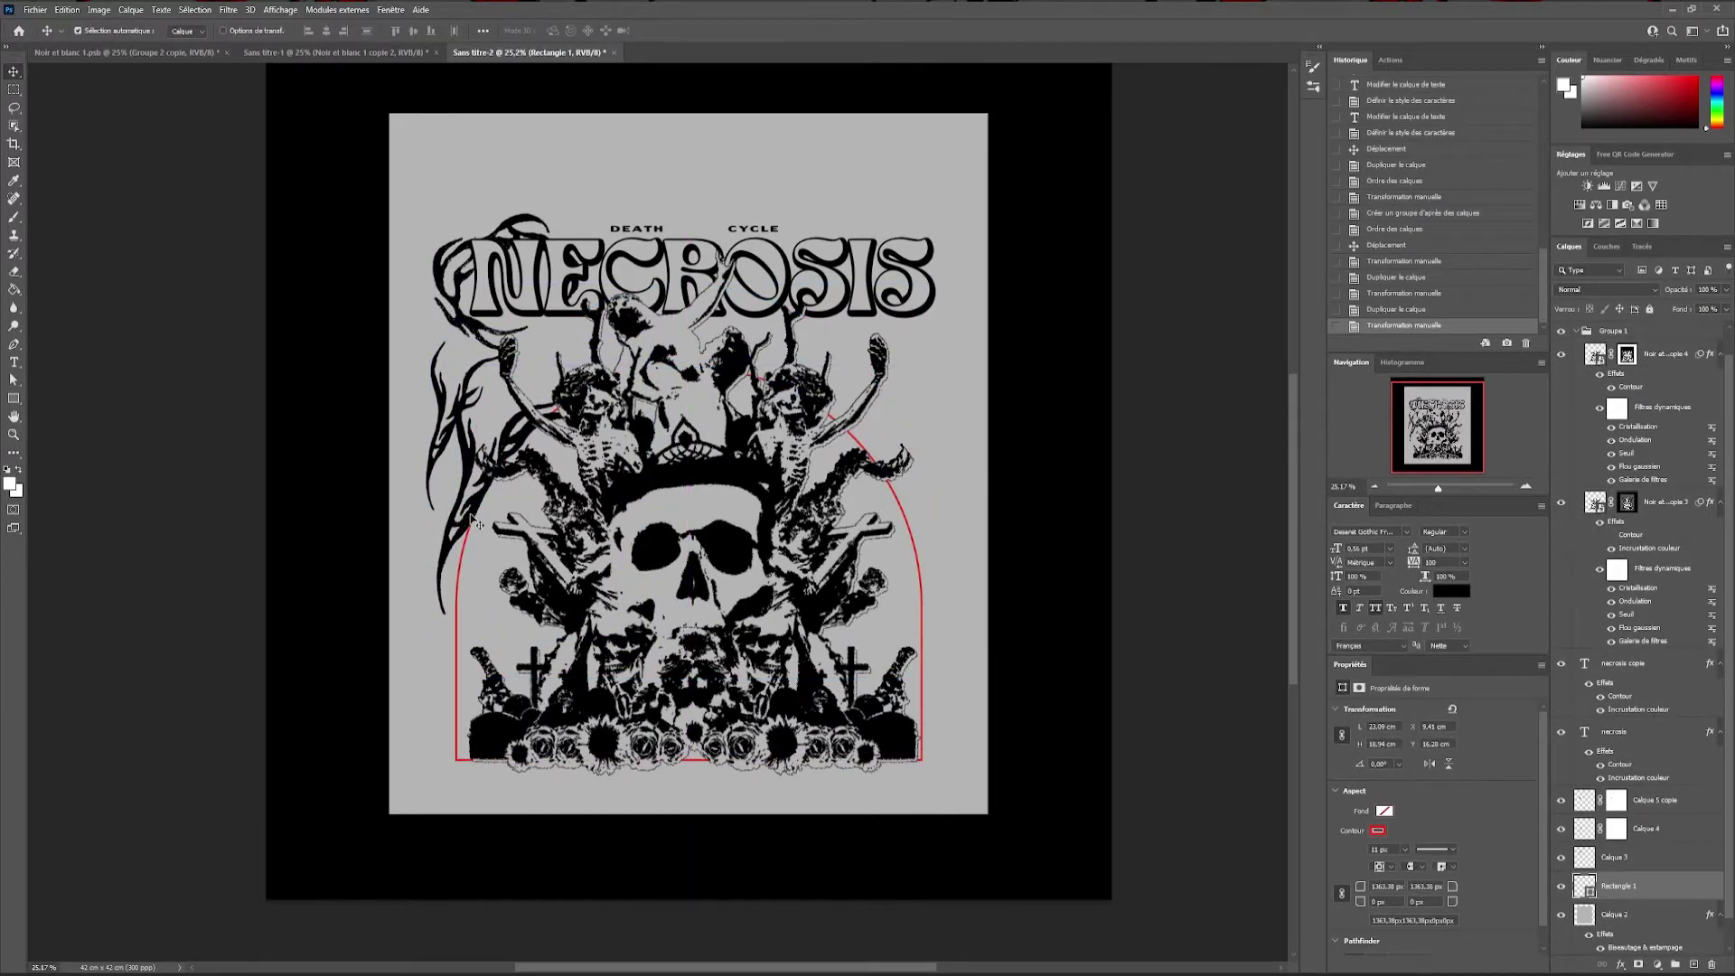
pyautogui.hotkey('ctrl', 'v')
pyautogui.hotkey('ctrl', 't')
pyautogui.moveTo(607, 217); pyautogui.dragTo(563, 346)
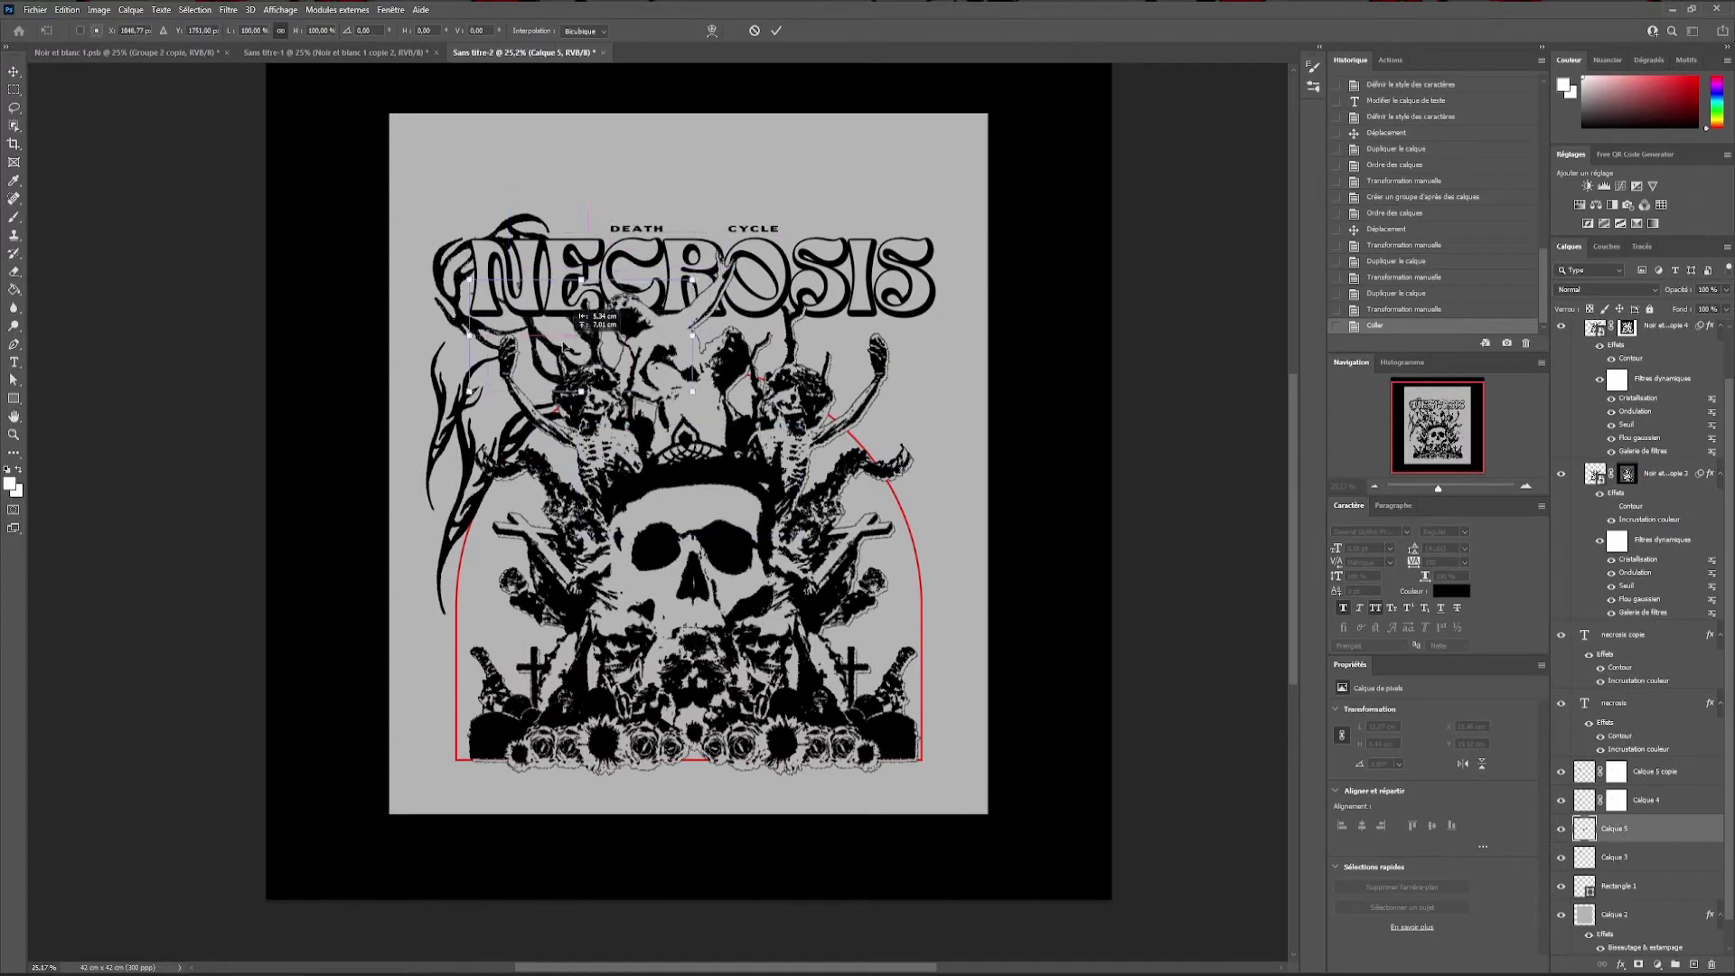
pyautogui.press('Return')
pyautogui.hotkey('ctrl', 'v')
pyautogui.hotkey('ctrl', 't')
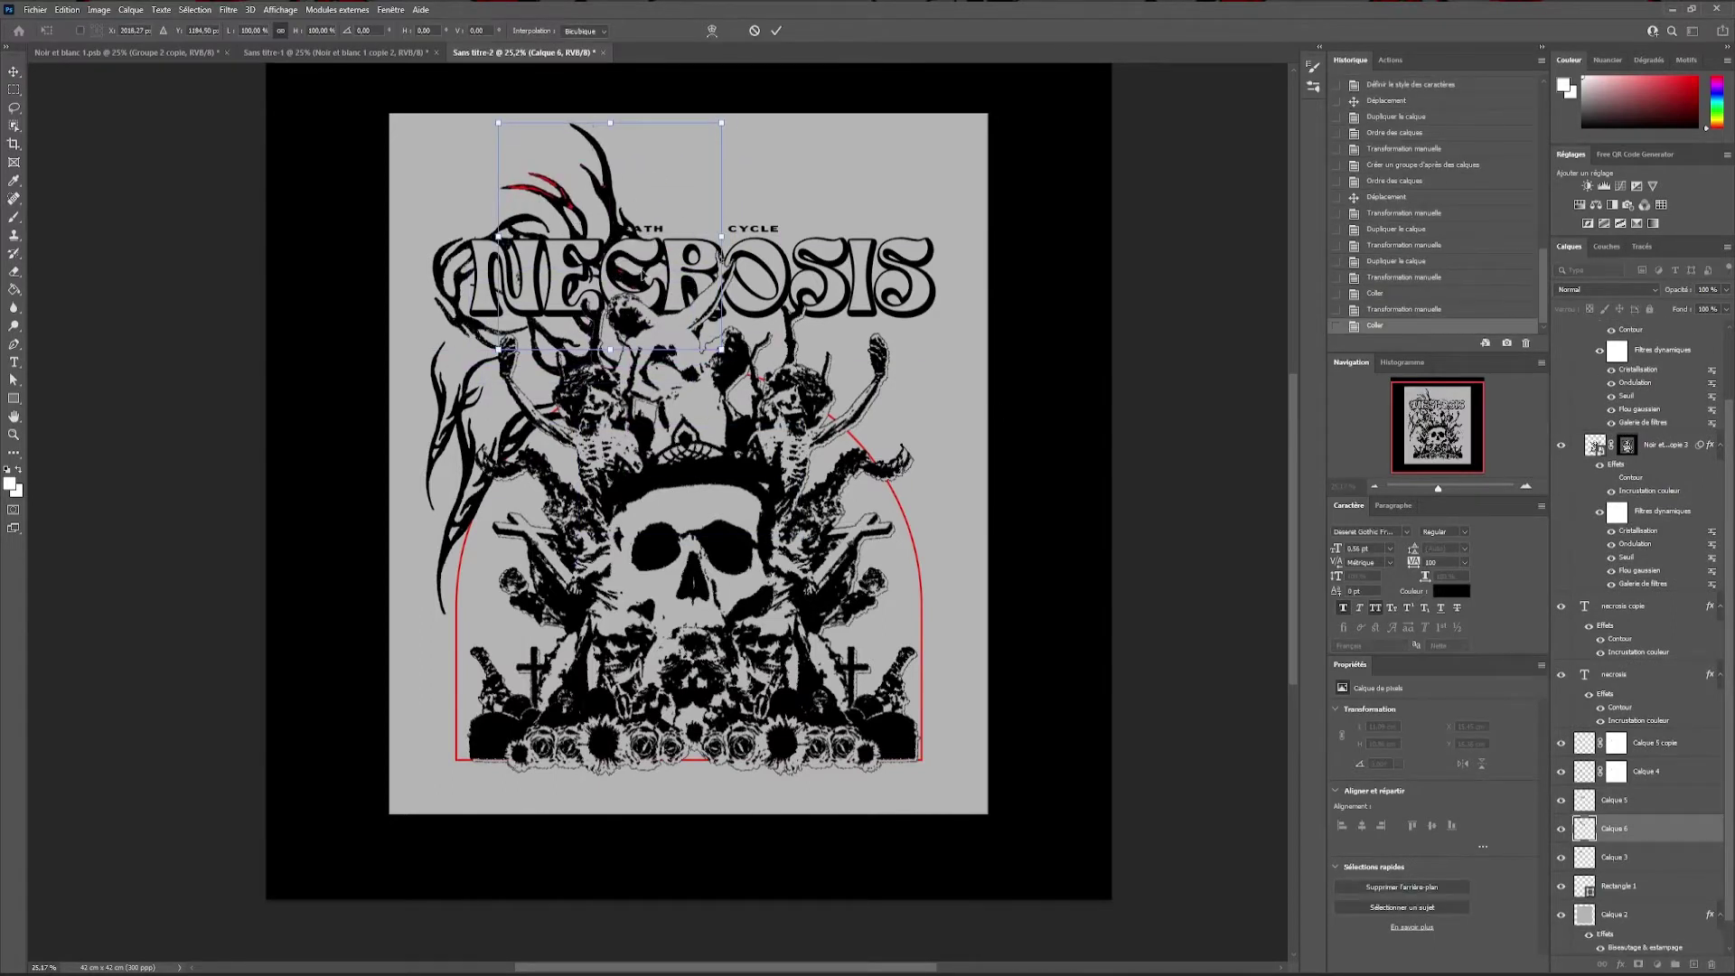
pyautogui.press('Return')
pyautogui.press('Delete')
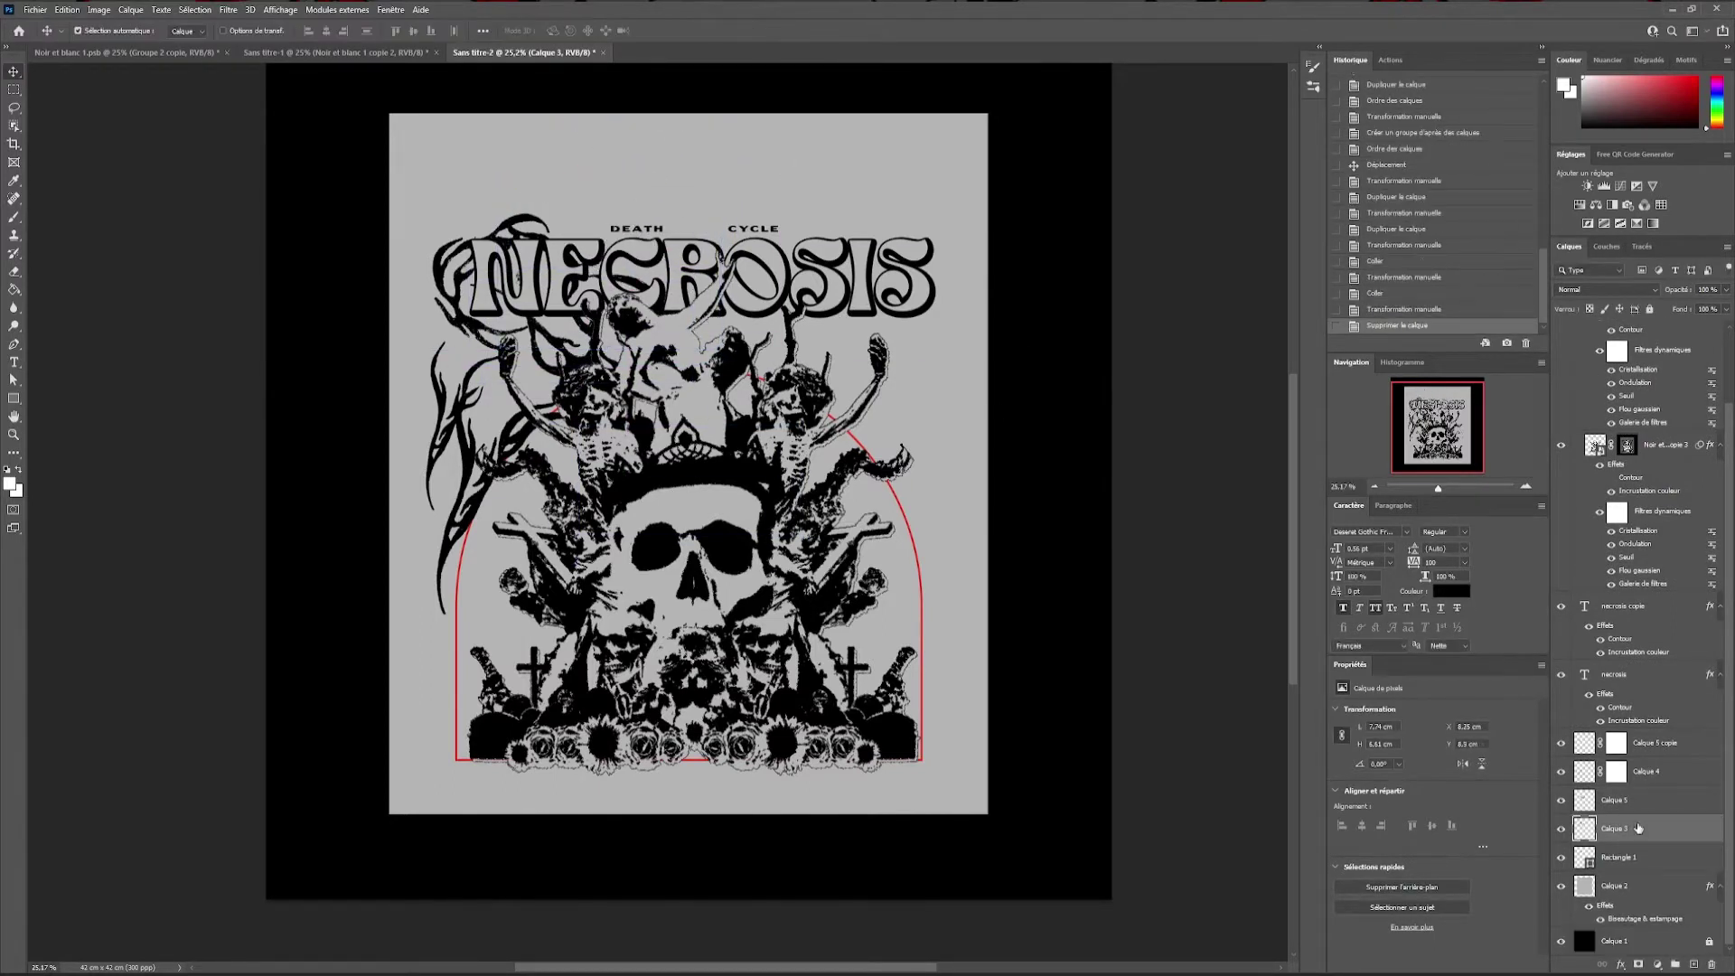
# Give the tendril layer a colour overlay, convert it to a smart object, then rasterize it
pyautogui.rightClick(1617, 828)
pyautogui.click(1554, 262)
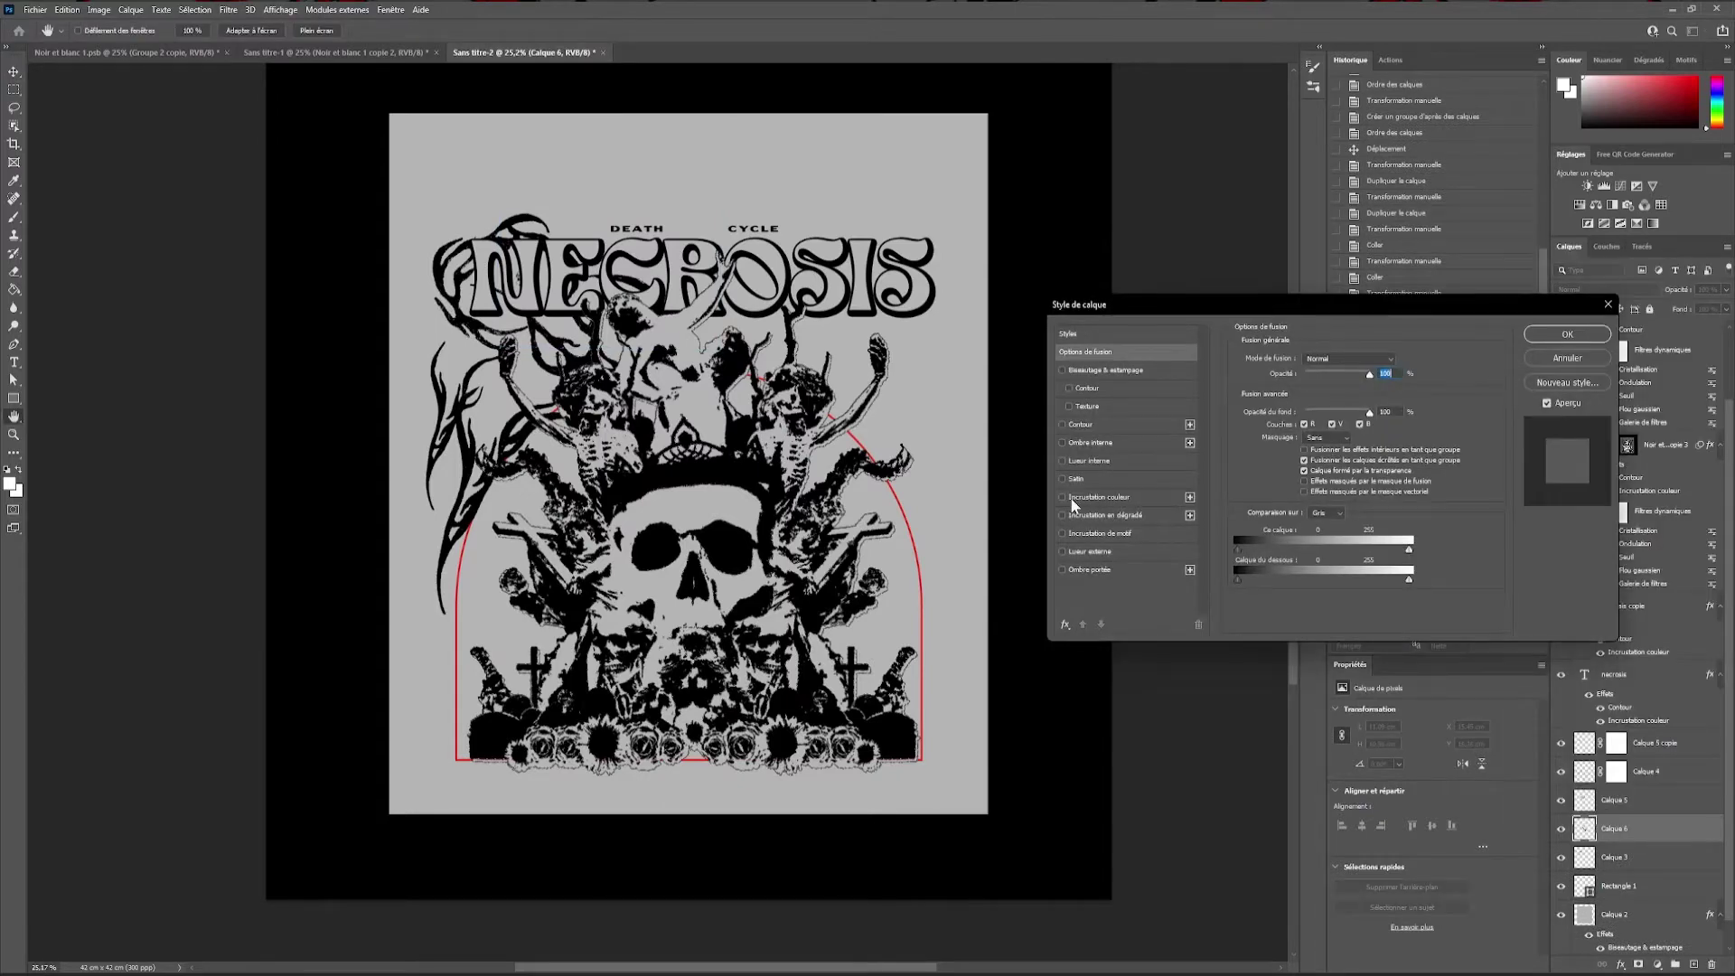
pyautogui.click(1099, 497)
pyautogui.click(1557, 342)
pyautogui.rightClick(1617, 828)
pyautogui.click(1617, 503)
pyautogui.rightClick(1618, 829)
pyautogui.click(1618, 495)
# Reposition the black tendril beside the title and mask out part of it
pyautogui.hotkey('ctrl', 't')
pyautogui.moveTo(594, 209); pyautogui.dragTo(583, 197)
pyautogui.moveTo(607, 295); pyautogui.dragTo(607, 298)
pyautogui.press('Return')
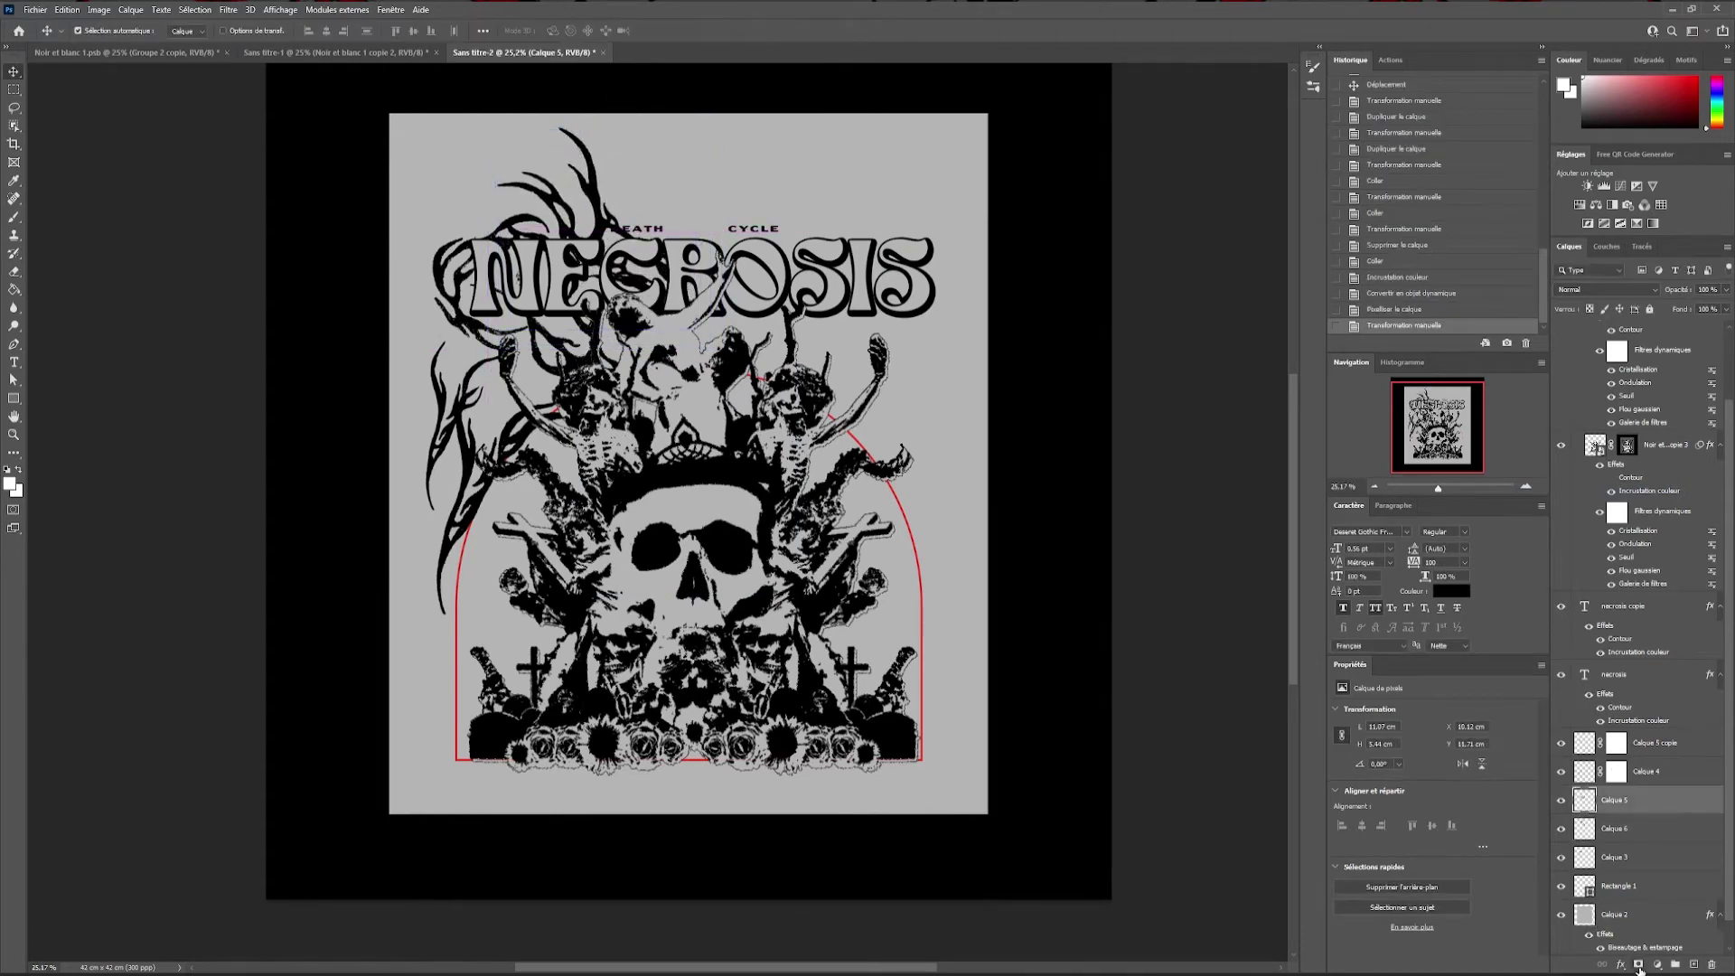
pyautogui.click(1638, 965)
pyautogui.press('b')
pyautogui.click(598, 281)
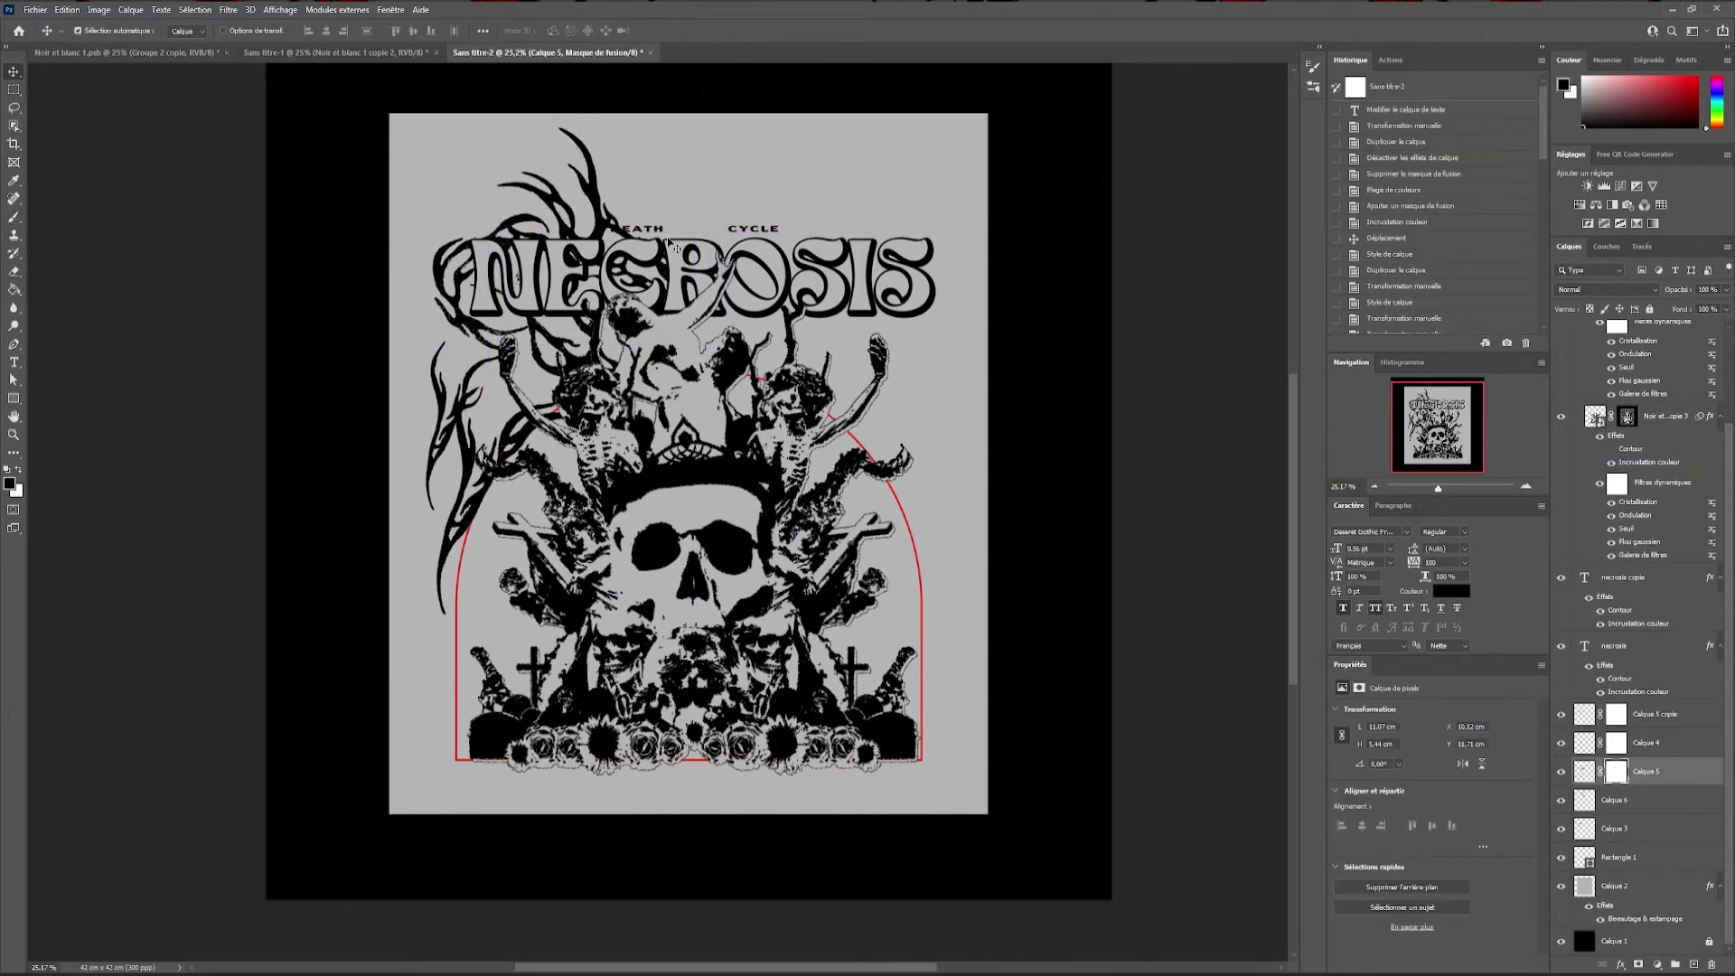
# Paste the red spiky crown above the title and add a stroke outline to DEATH CYCLE
pyautogui.hotkey('ctrl', 'v')
pyautogui.press('v')
pyautogui.hotkey('ctrl', '+')
pyautogui.scroll(3, 628, 211)
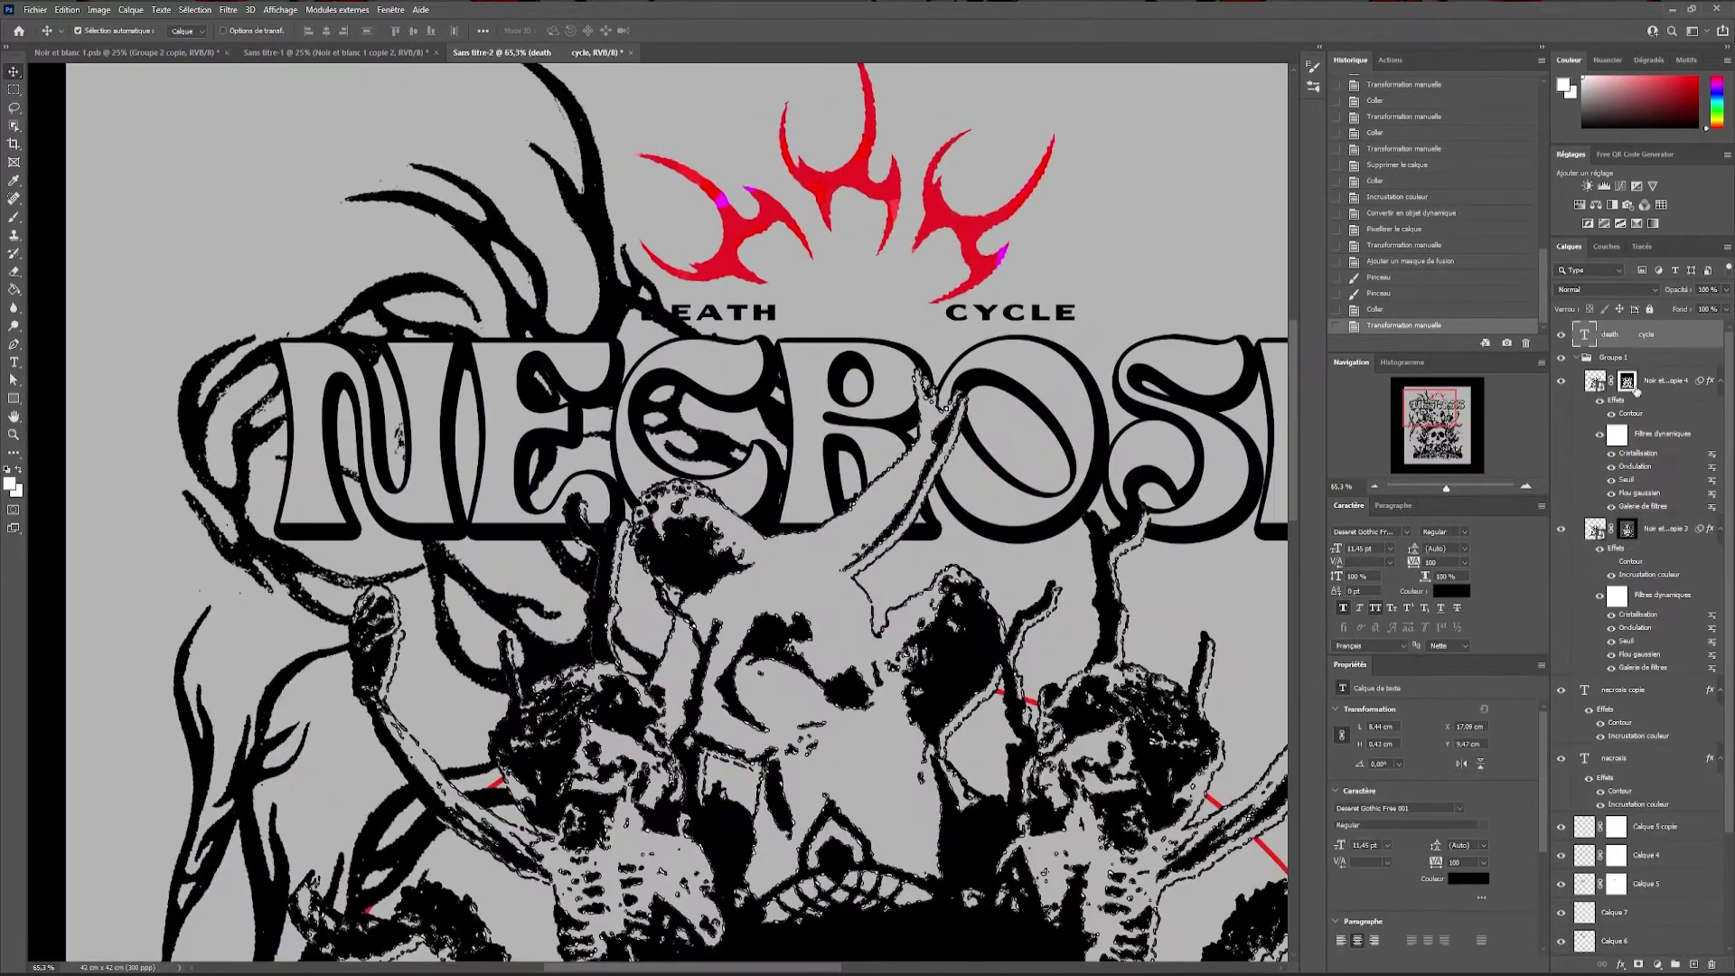
pyautogui.doubleClick(1646, 335)
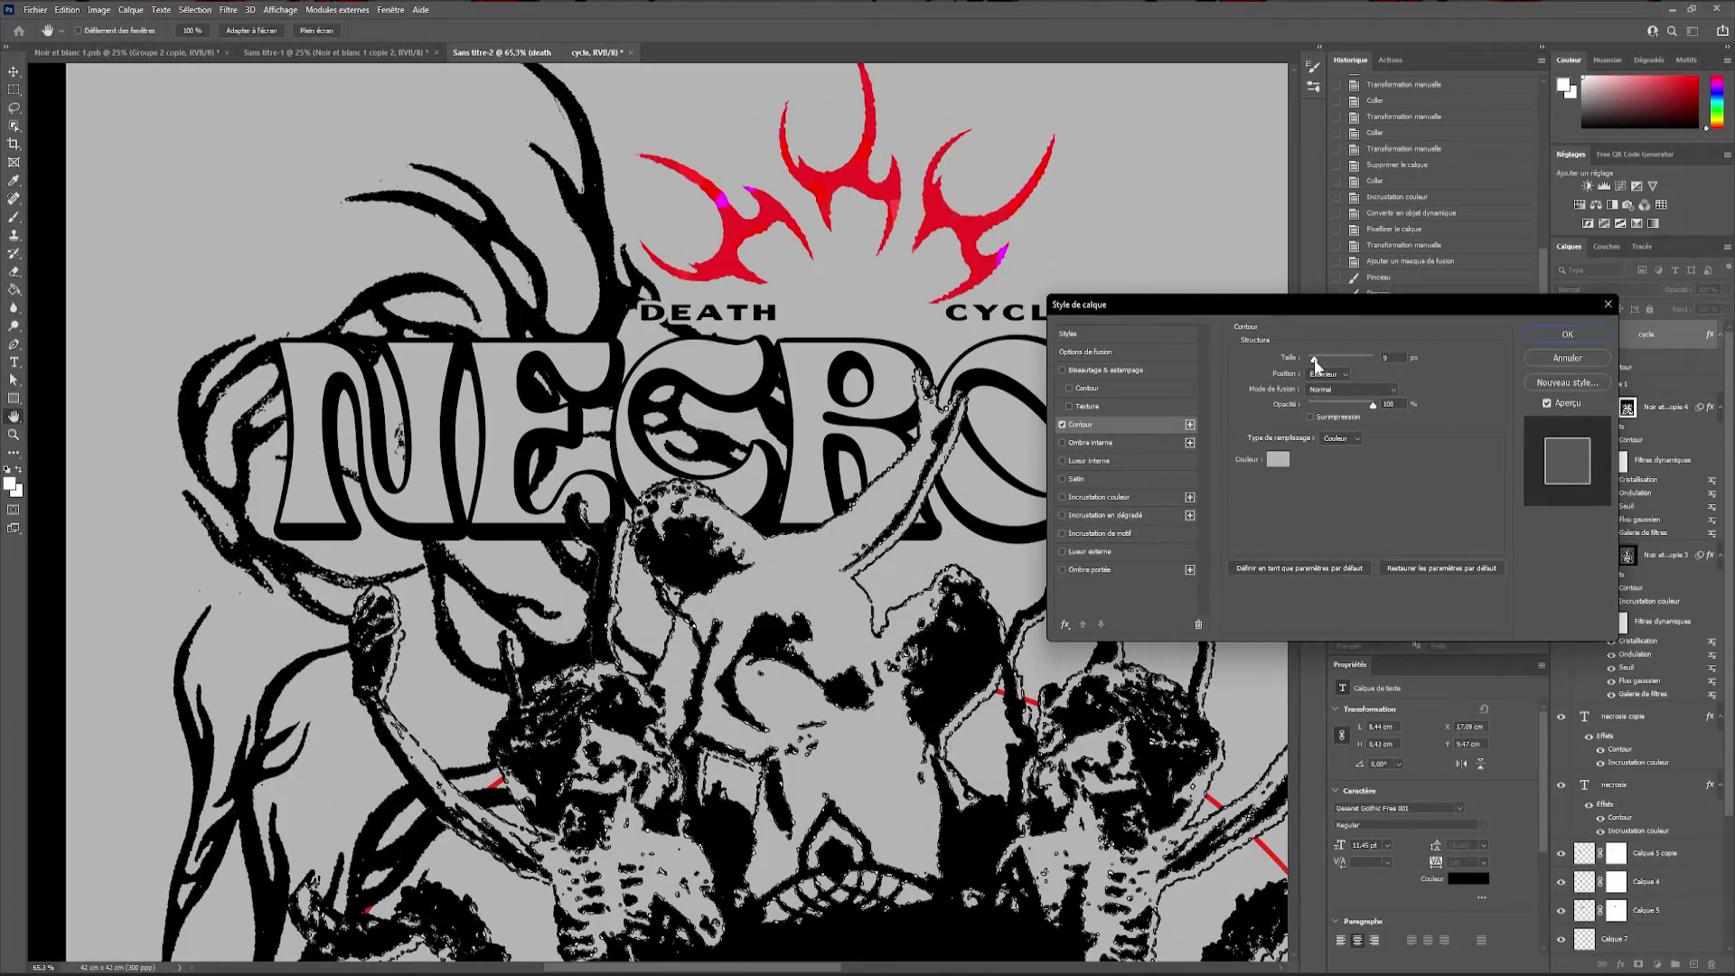
pyautogui.press('Return')
pyautogui.scroll(-4, 532, 509)
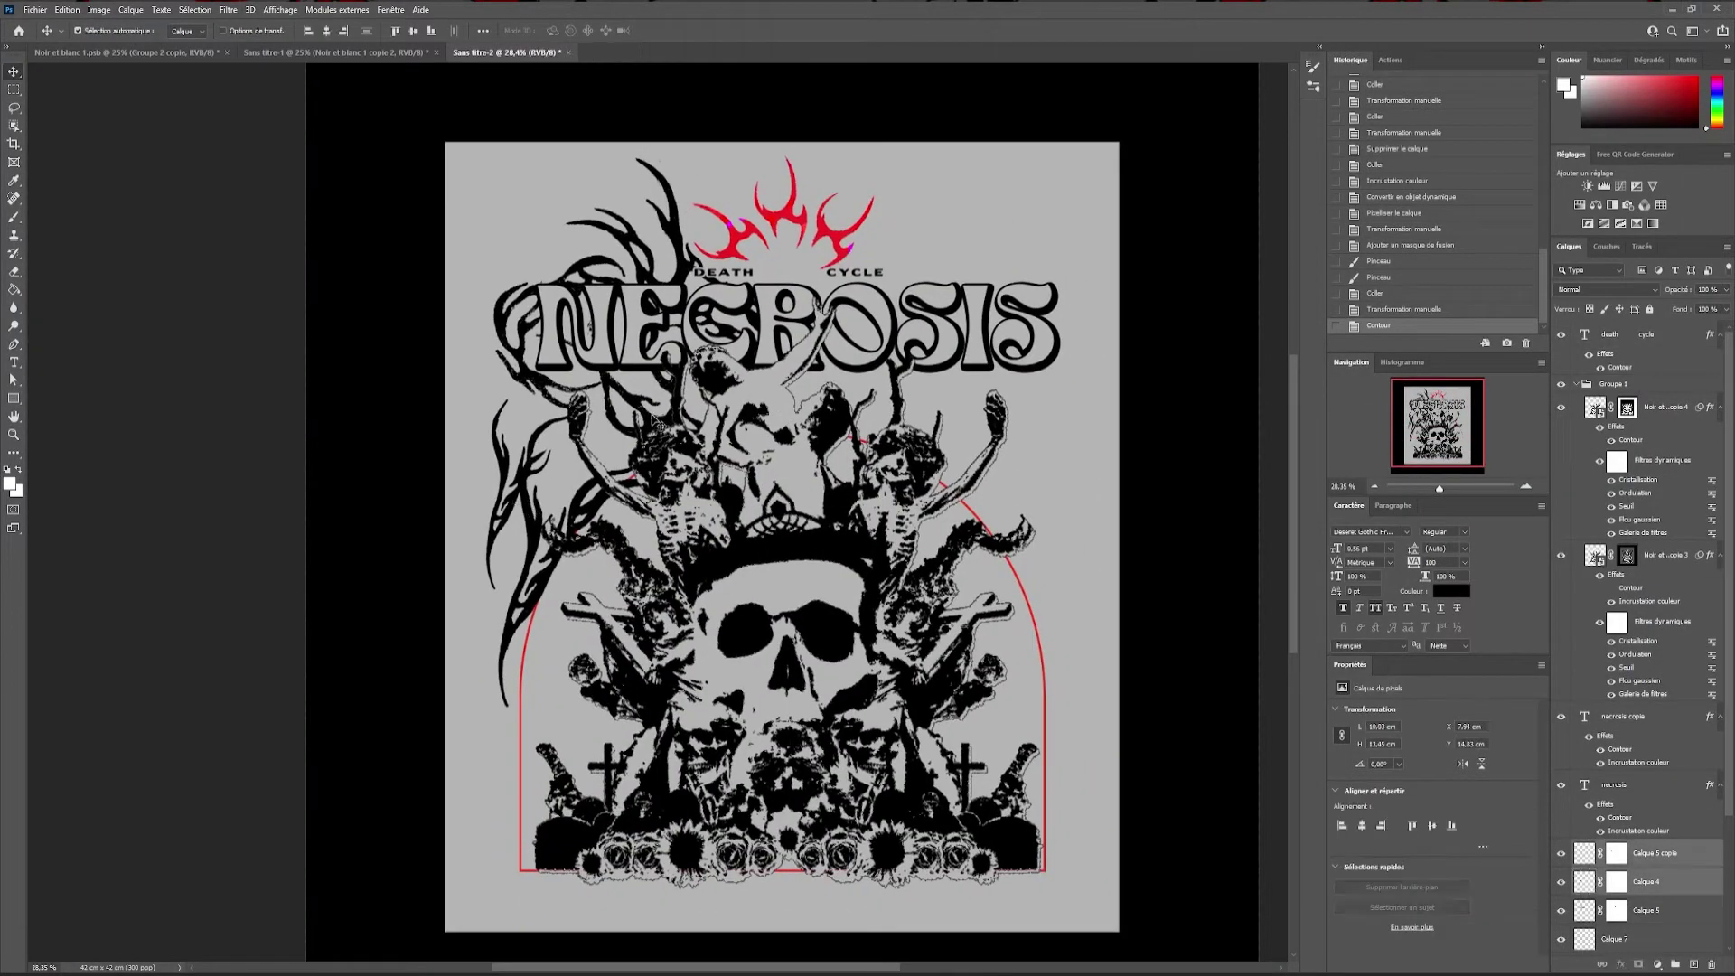
pyautogui.hotkey('ctrl', 'j')
pyautogui.hotkey('ctrl', 't')
# Move the mirrored tendril copy onto the right side of the title
pyautogui.moveTo(567, 397); pyautogui.dragTo(940, 398)
pyautogui.press('Return')
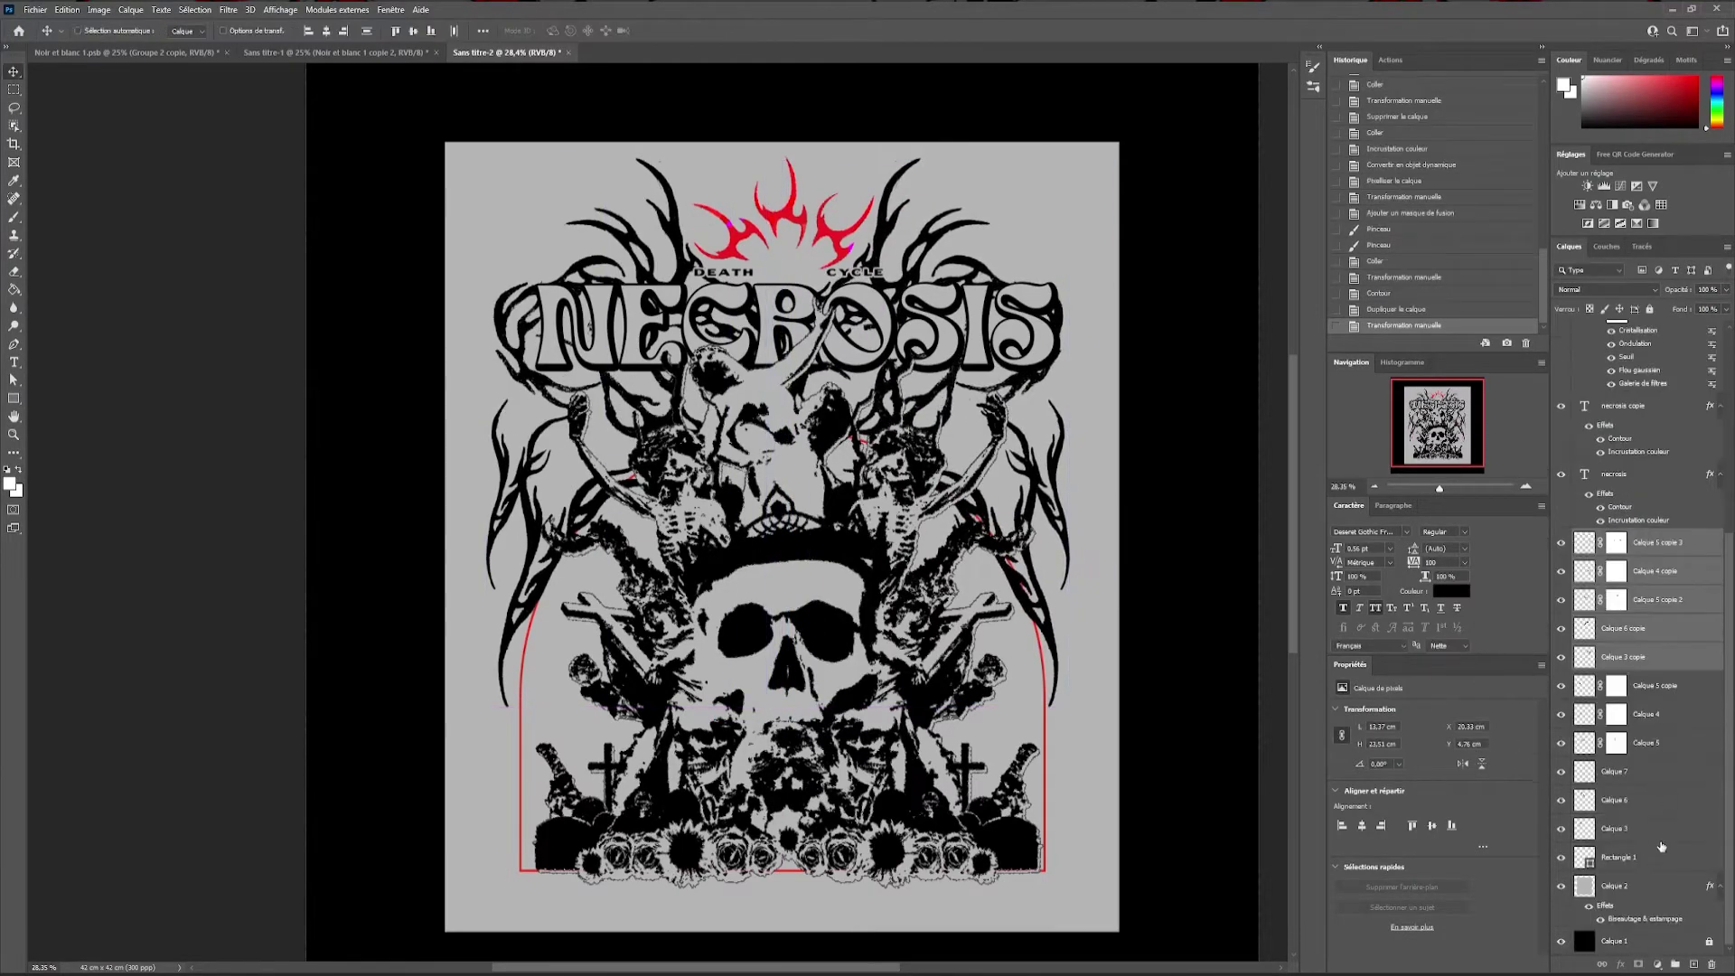
pyautogui.hotkey('ctrl', 'z')
pyautogui.press('z')
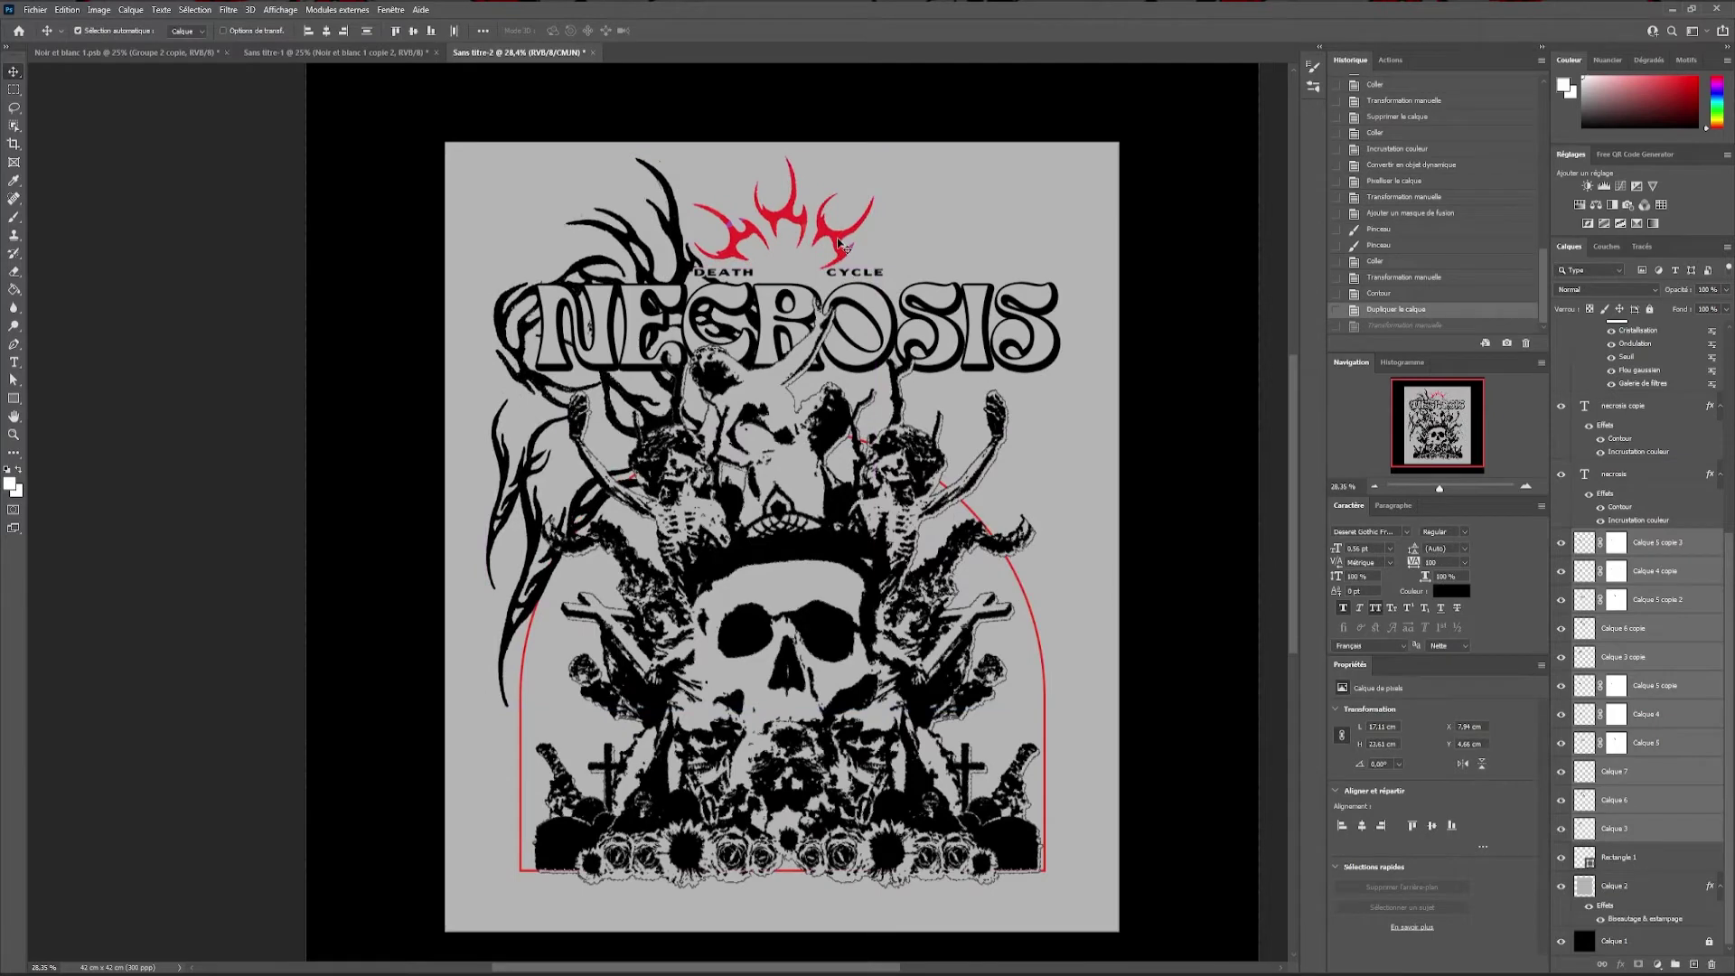
pyautogui.hotkey('ctrl', 'shift', 'z')
pyautogui.hotkey('ctrl', 't')
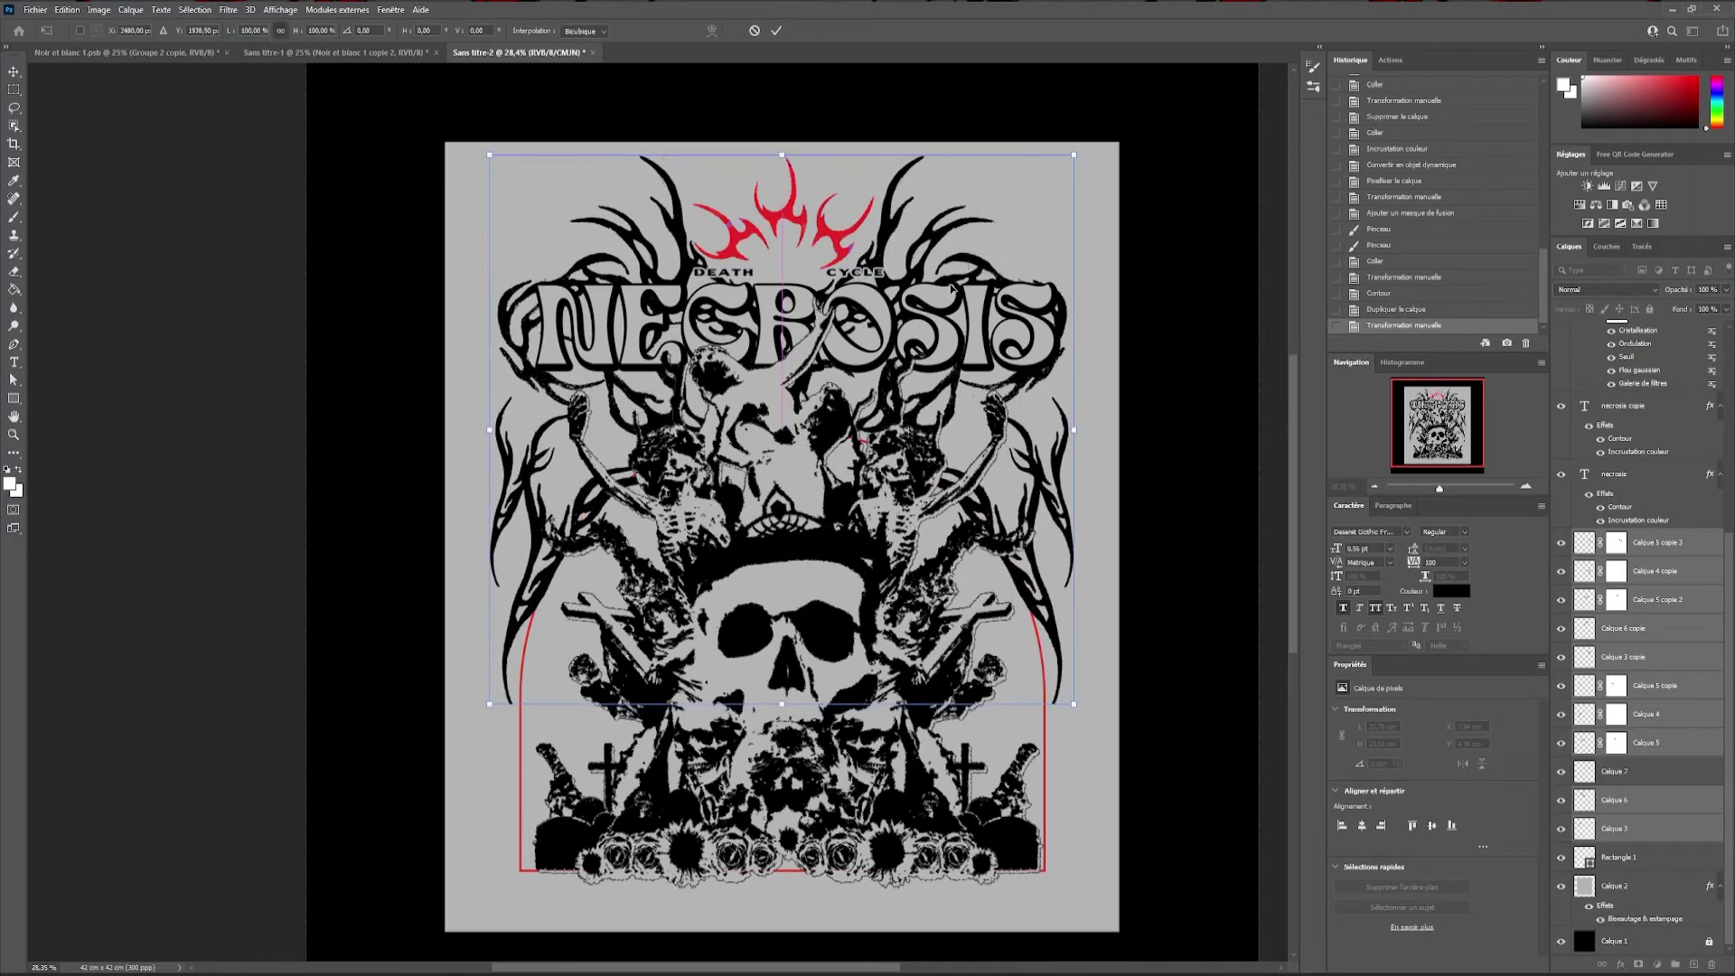
pyautogui.press('Return')
# Centre the crown above the title and give it a red colour overlay
pyautogui.moveTo(786, 203); pyautogui.dragTo(786, 195)
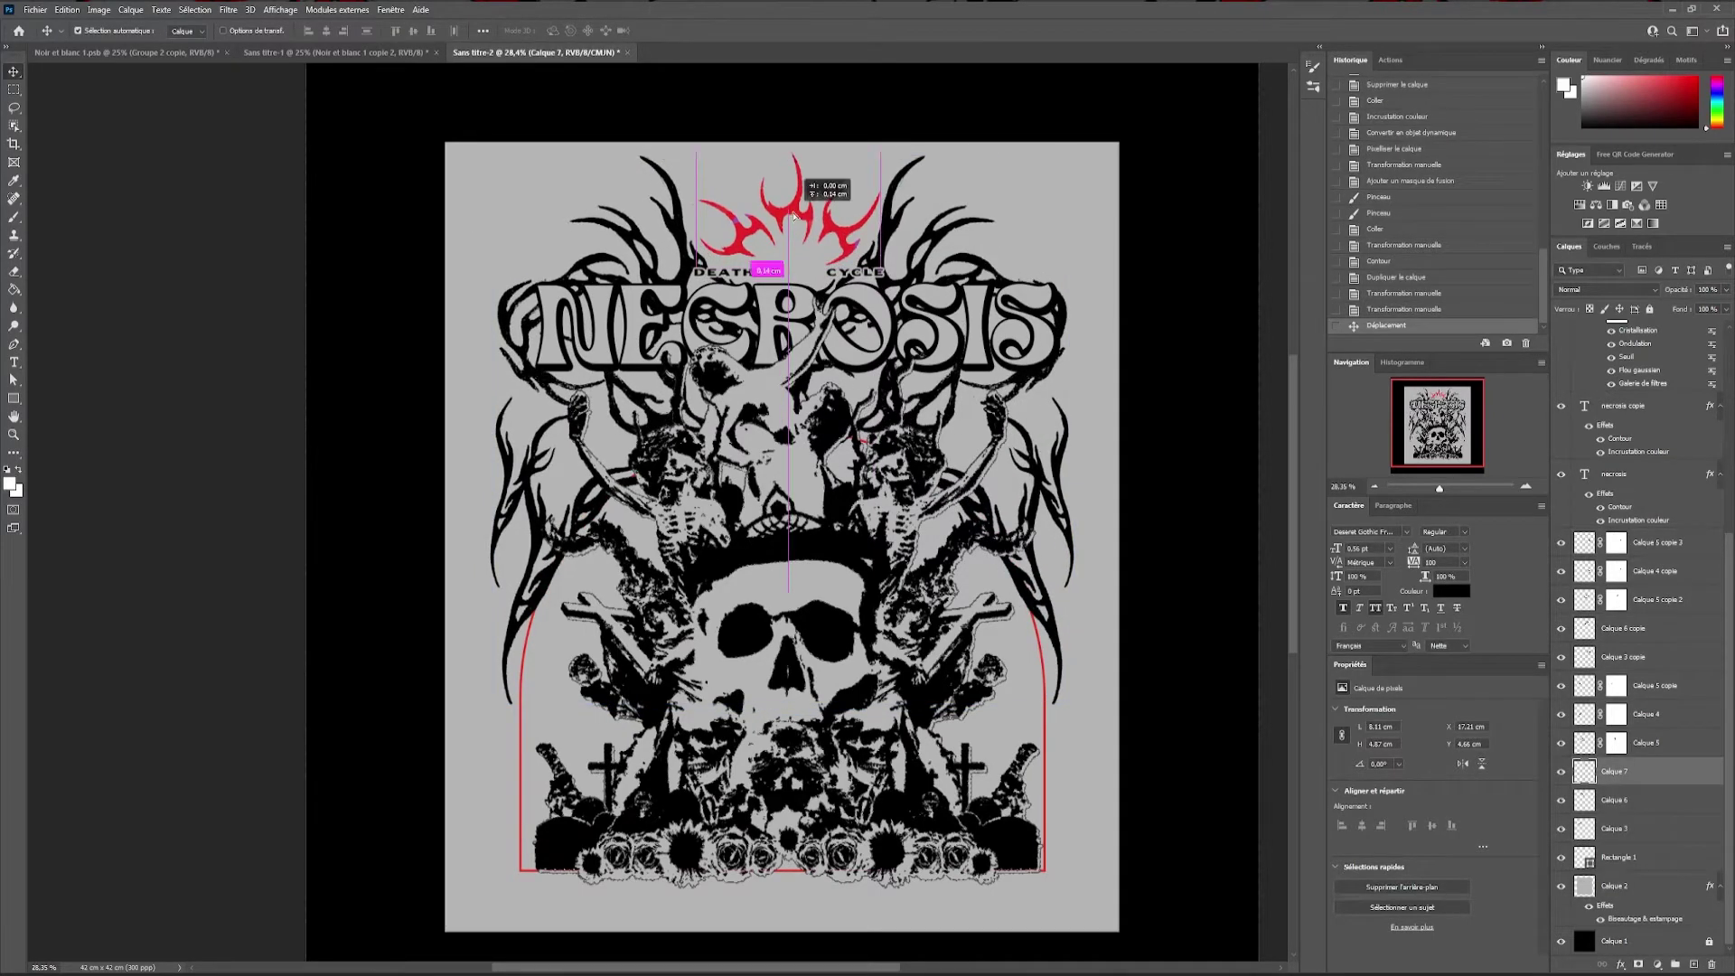
pyautogui.scroll(-1, 1195, 680)
pyautogui.doubleClick(1703, 775)
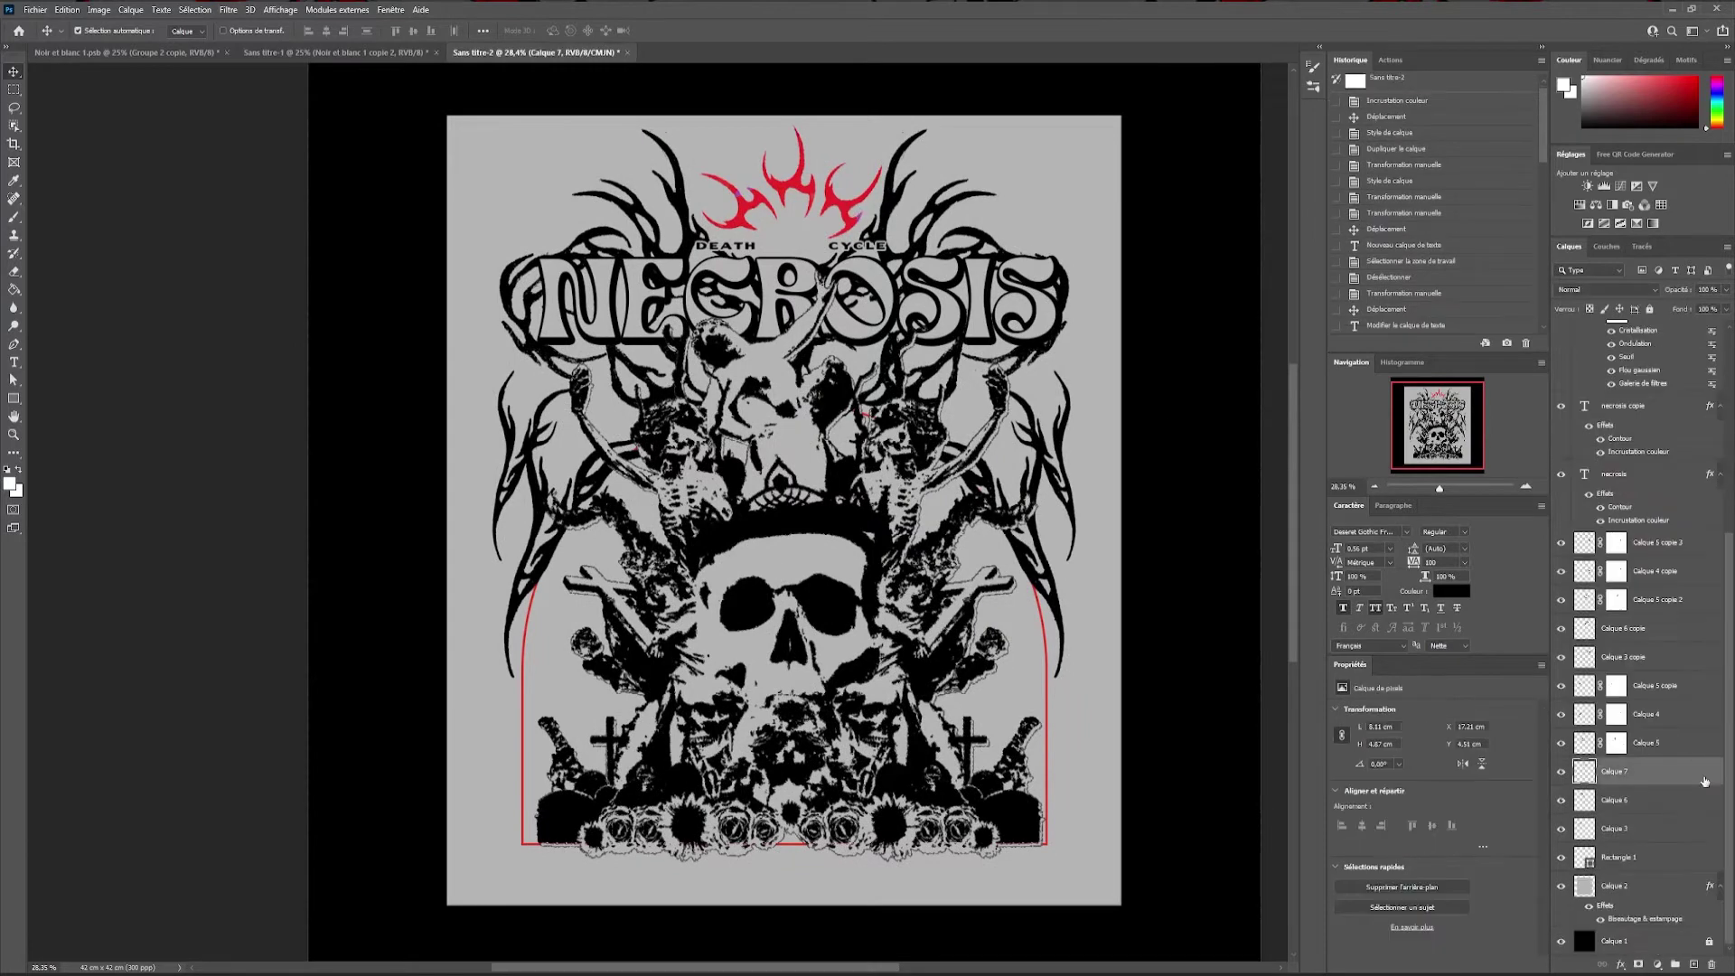
pyautogui.click(1067, 499)
pyautogui.click(1401, 359)
pyautogui.click(974, 565)
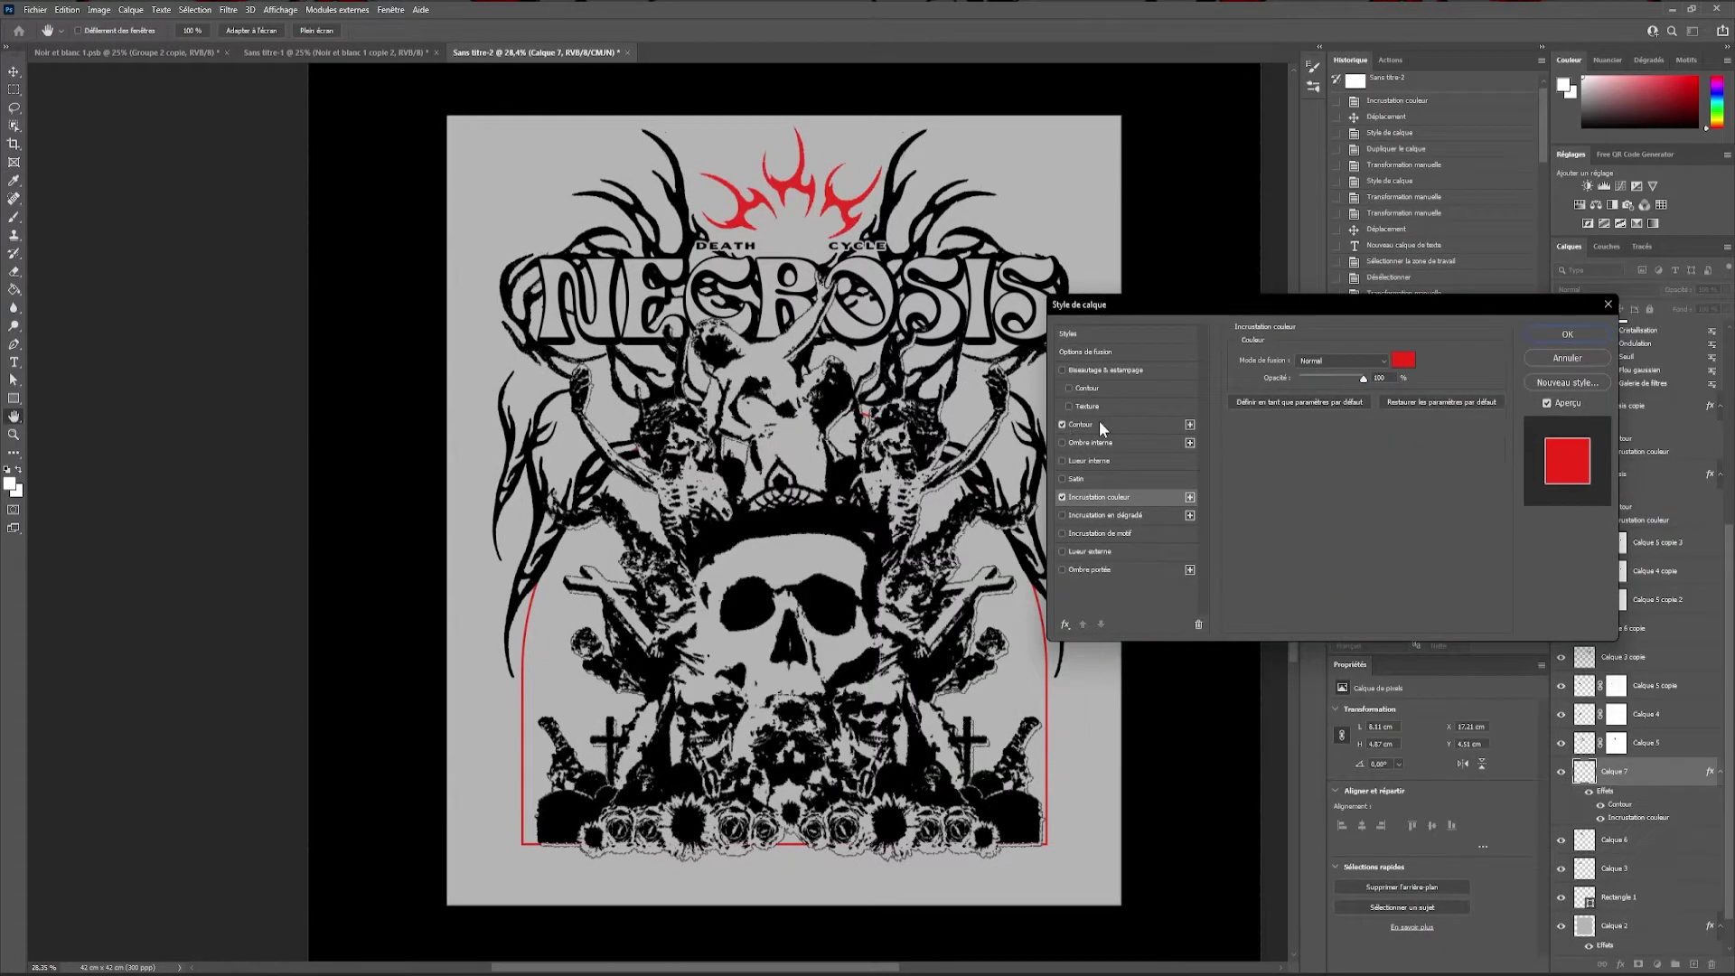
# Outline the red crown with a centred black stroke
pyautogui.click(1080, 424)
pyautogui.click(1327, 373)
pyautogui.click(1328, 406)
pyautogui.click(1278, 459)
pyautogui.click(641, 731)
pyautogui.click(922, 542)
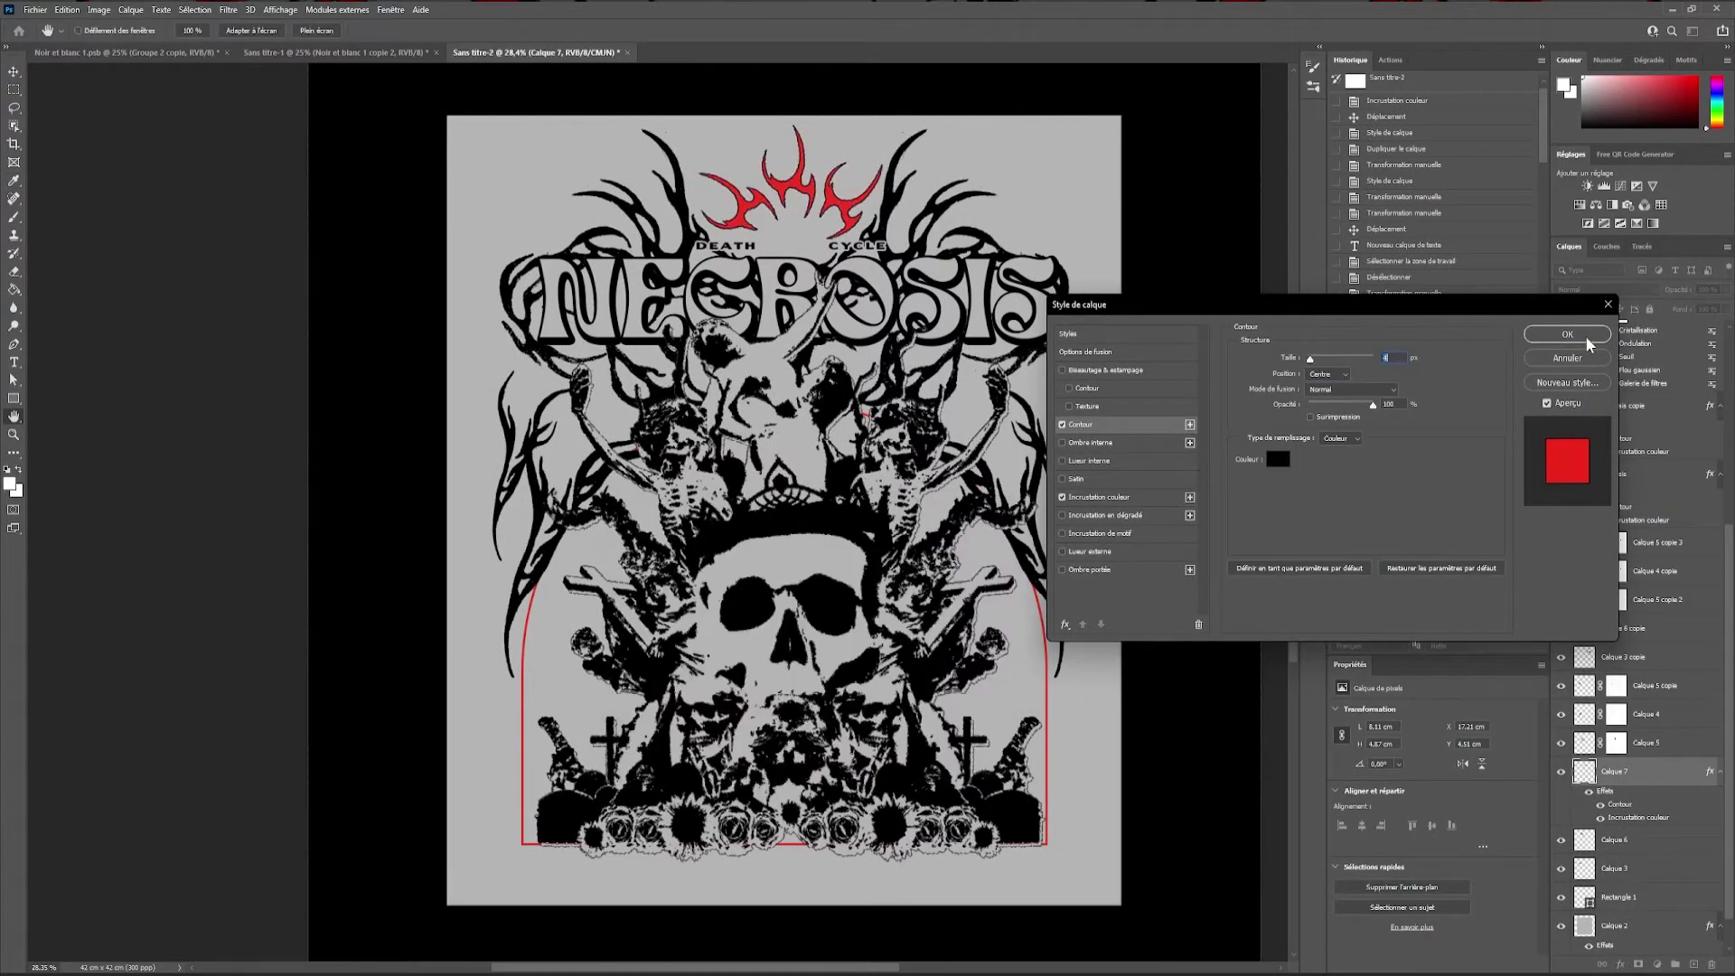
pyautogui.click(1568, 334)
pyautogui.click(888, 209)
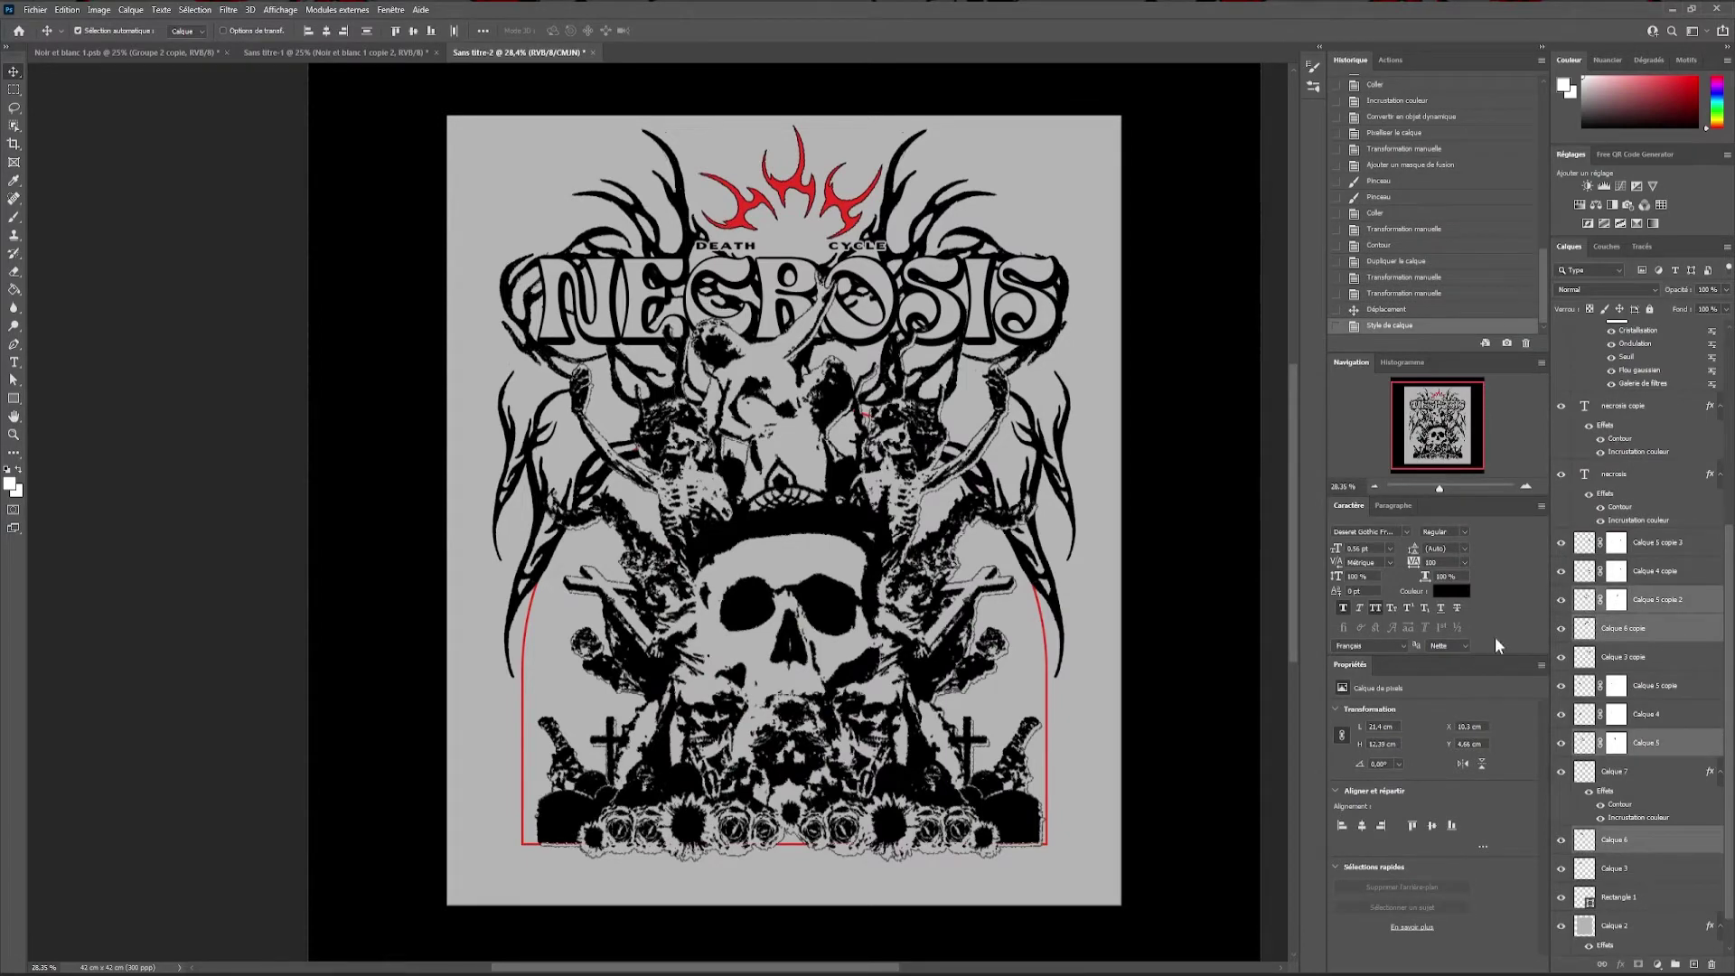
pyautogui.hotkey('ctrl', 'g')
# Copy the crown's red style onto the flames and group them below the flame layer
pyautogui.moveTo(1708, 766); pyautogui.dragTo(1626, 650)
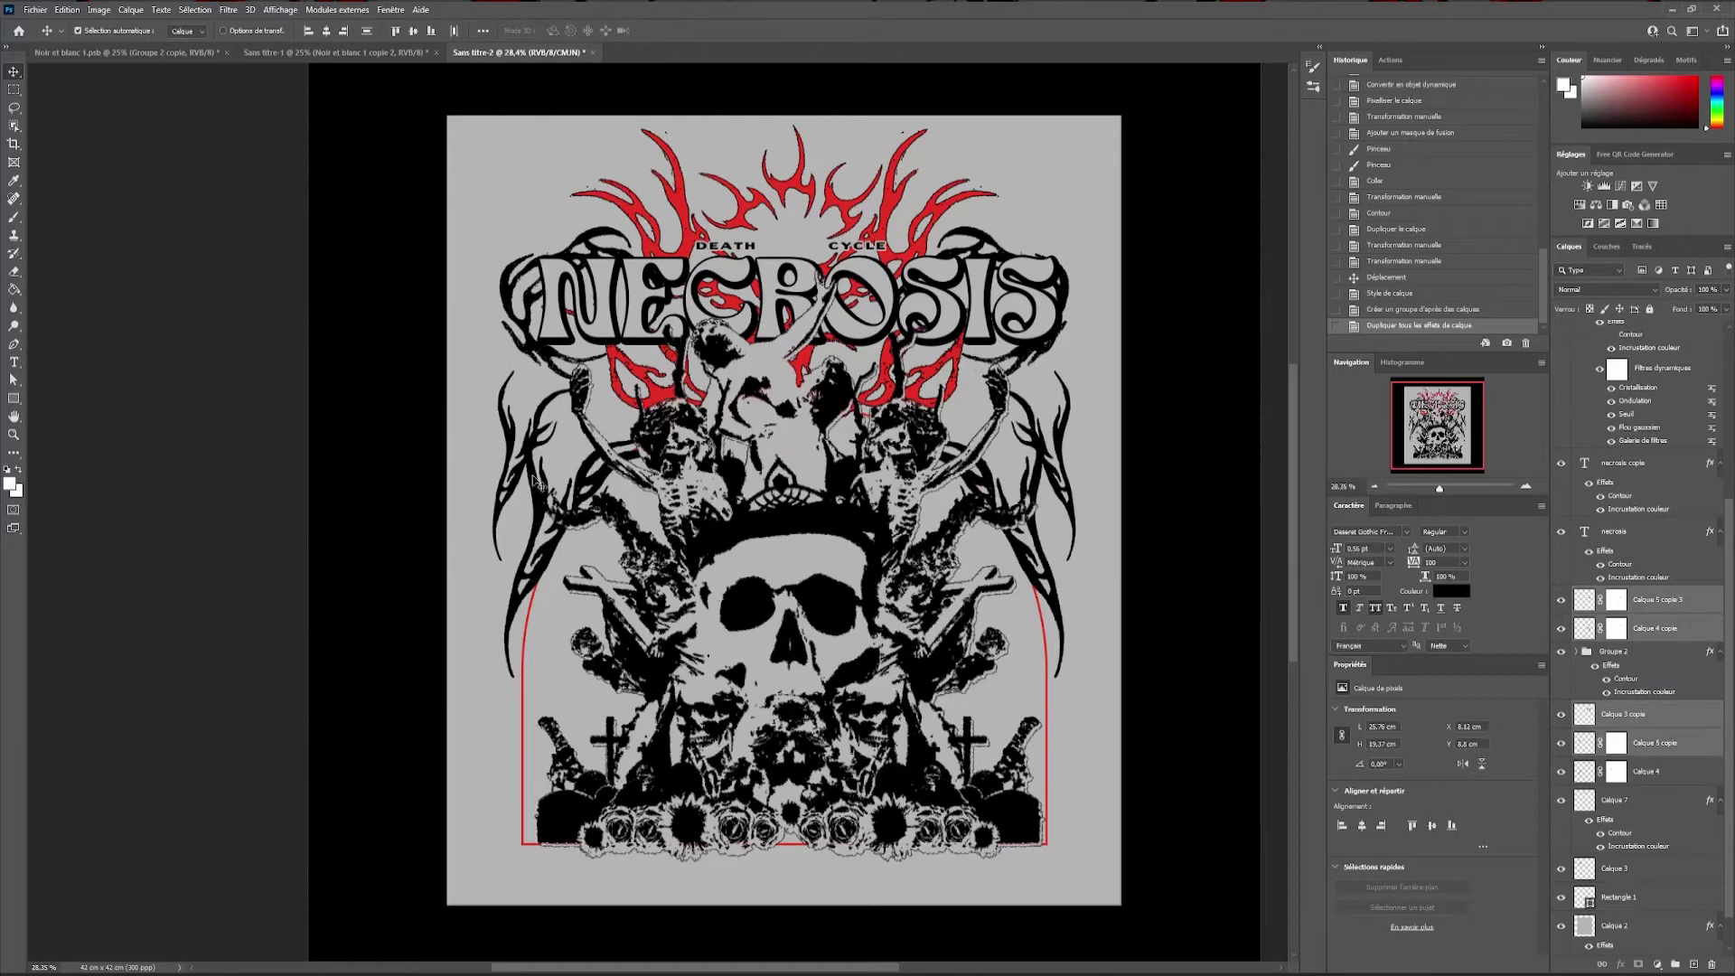
pyautogui.click(1676, 965)
pyautogui.moveTo(1627, 599); pyautogui.dragTo(1649, 777)
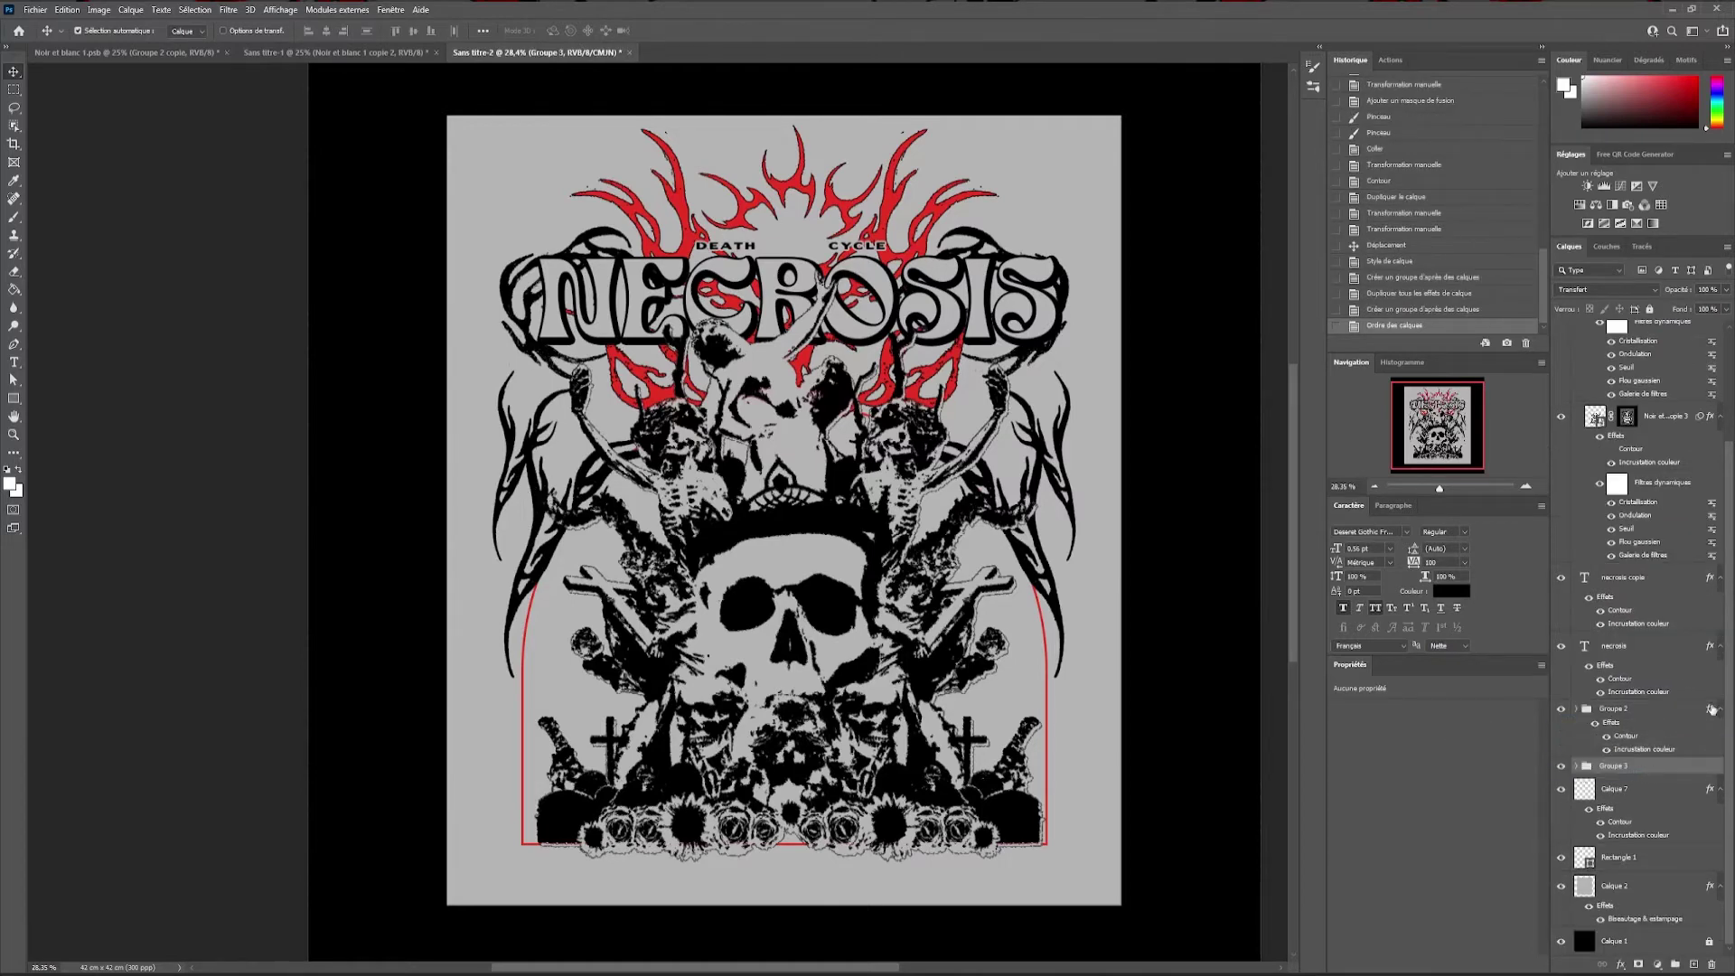
pyautogui.doubleClick(1678, 768)
pyautogui.press('Escape')
pyautogui.click(1061, 449)
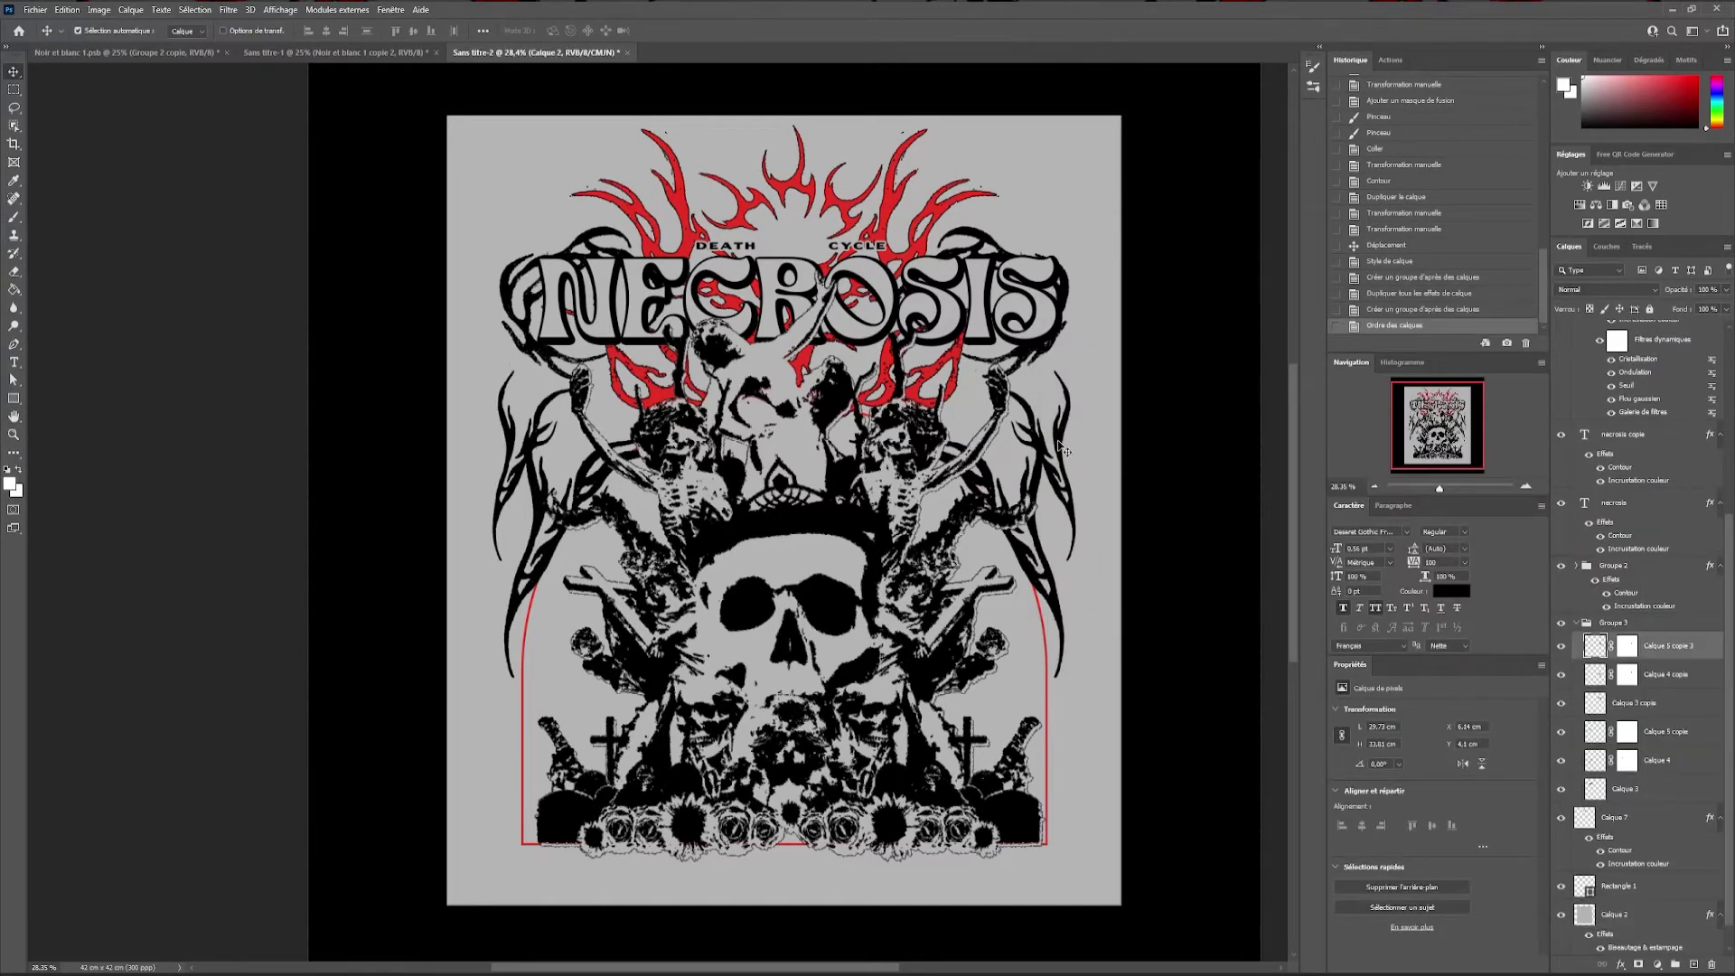
# Group the tendrils and give them a solid red drop shadow at short distance
pyautogui.click(1676, 965)
pyautogui.doubleClick(1654, 645)
pyautogui.click(1061, 569)
pyautogui.click(1403, 359)
pyautogui.click(977, 546)
pyautogui.moveTo(1336, 421); pyautogui.dragTo(1309, 421)
pyautogui.moveTo(1298, 437)
pyautogui.mouseDown()
pyautogui.moveTo(1366, 438)
pyautogui.moveTo(1301, 451)
pyautogui.mouseUp()
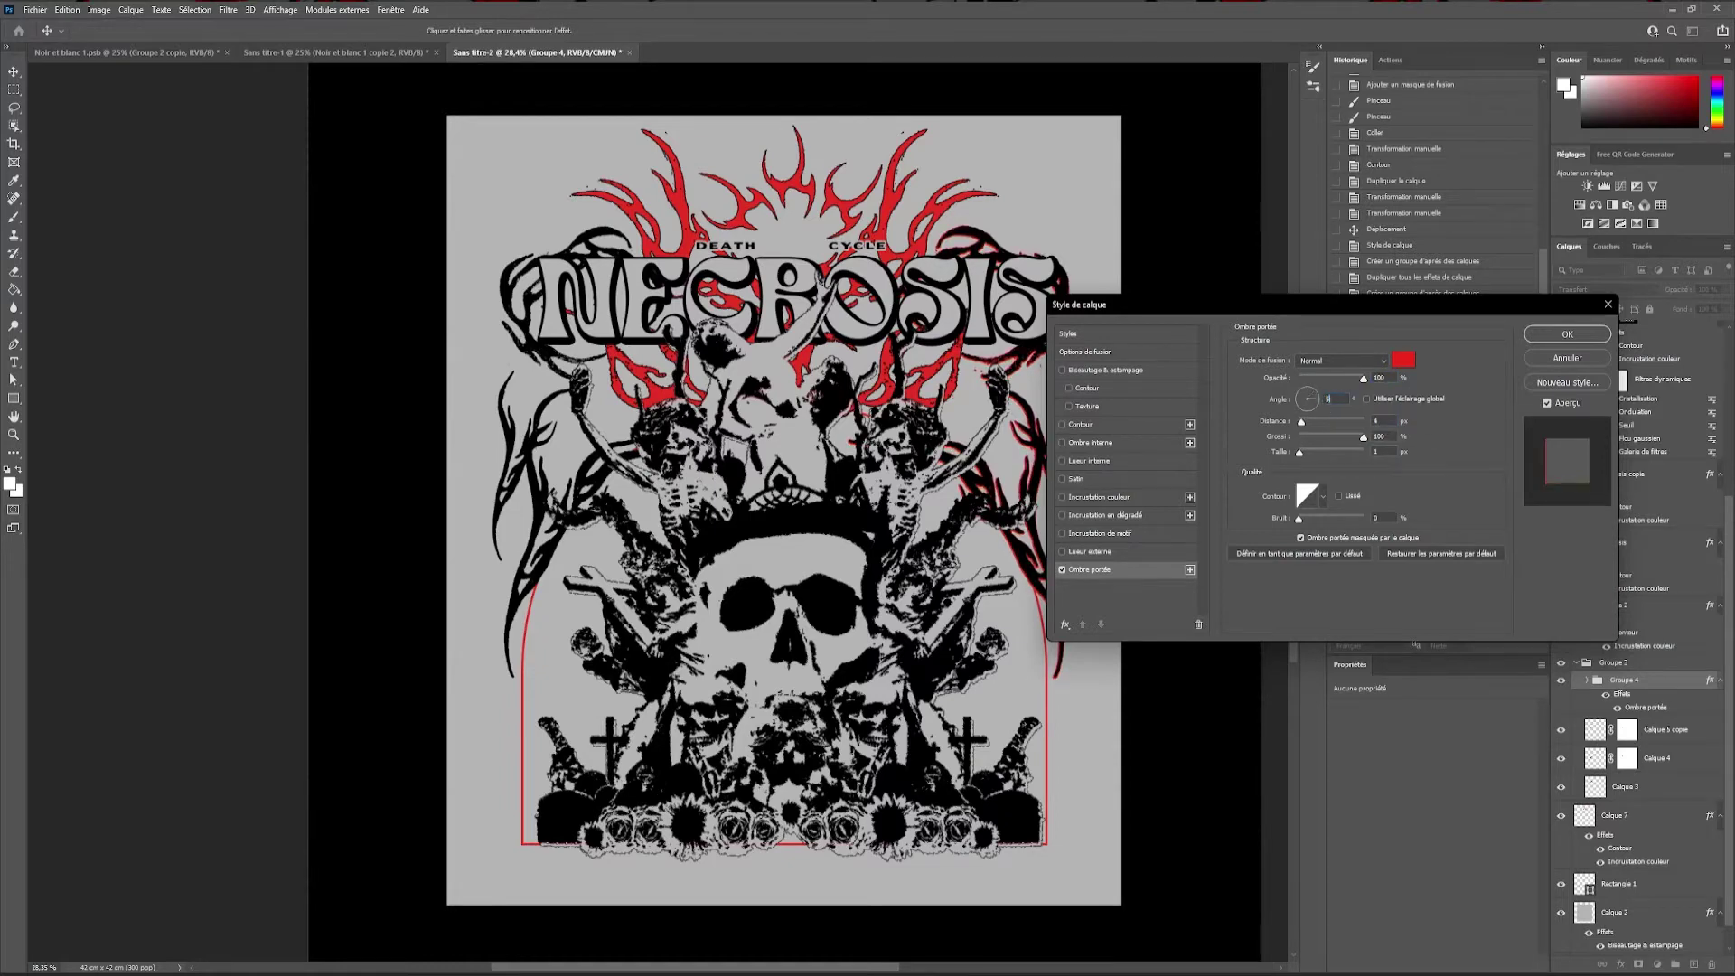
pyautogui.click(1554, 336)
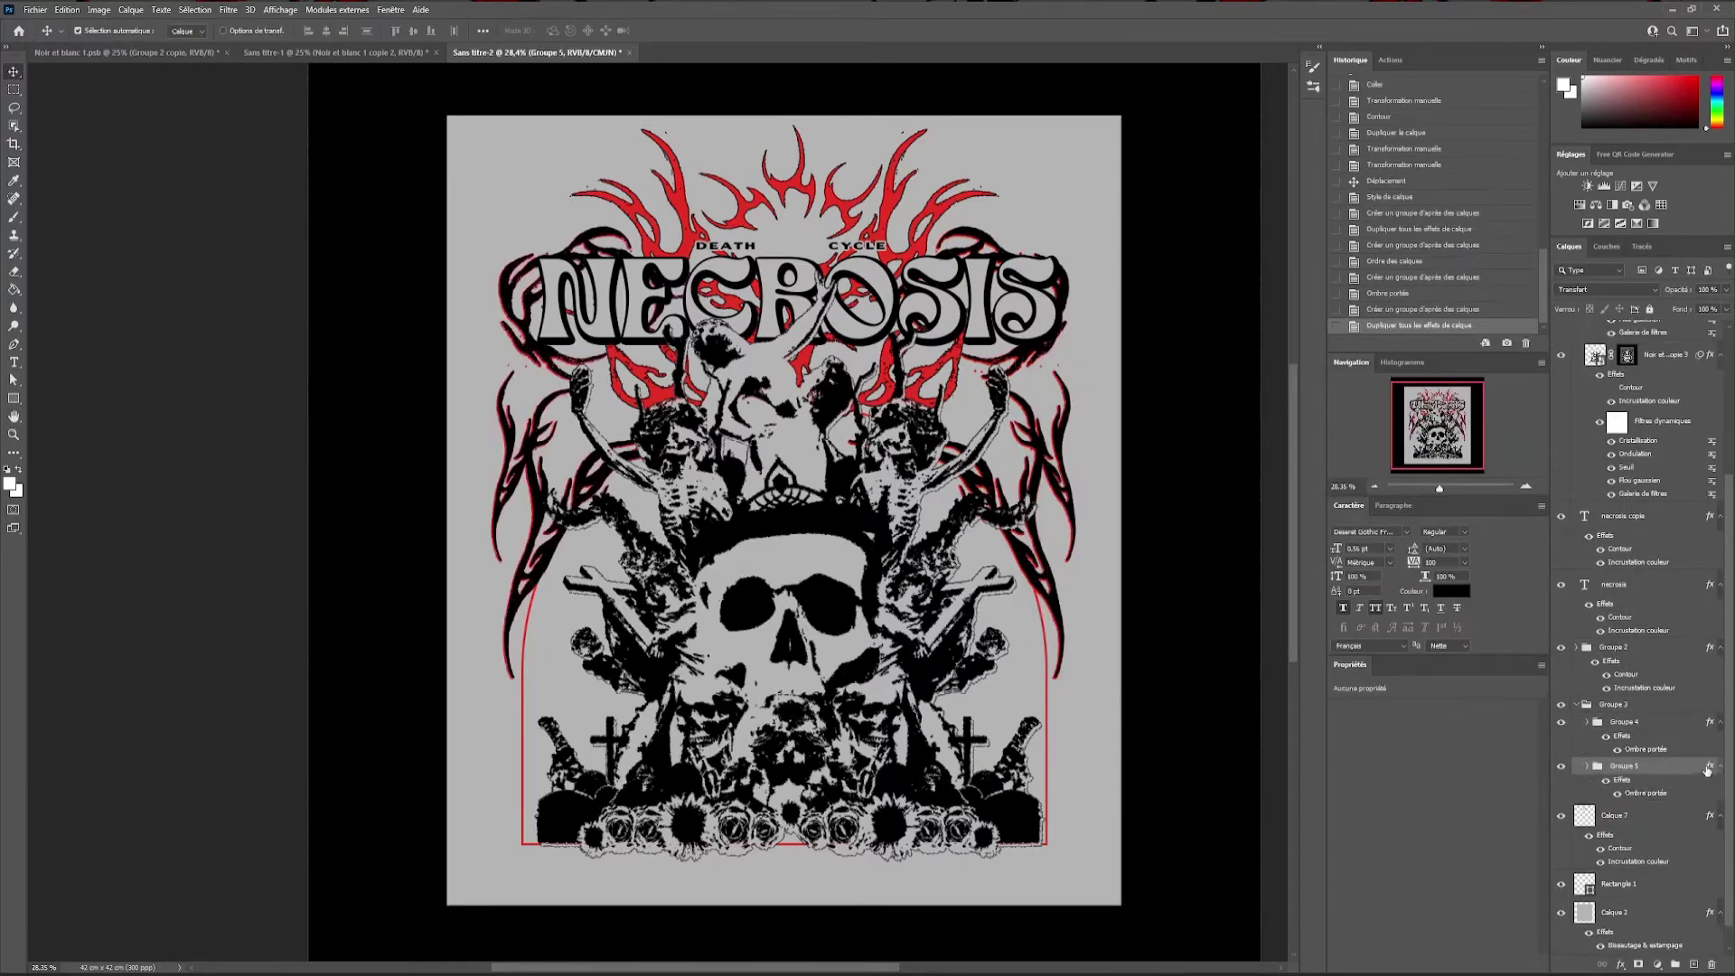
pyautogui.click(1297, 397)
pyautogui.press('Return')
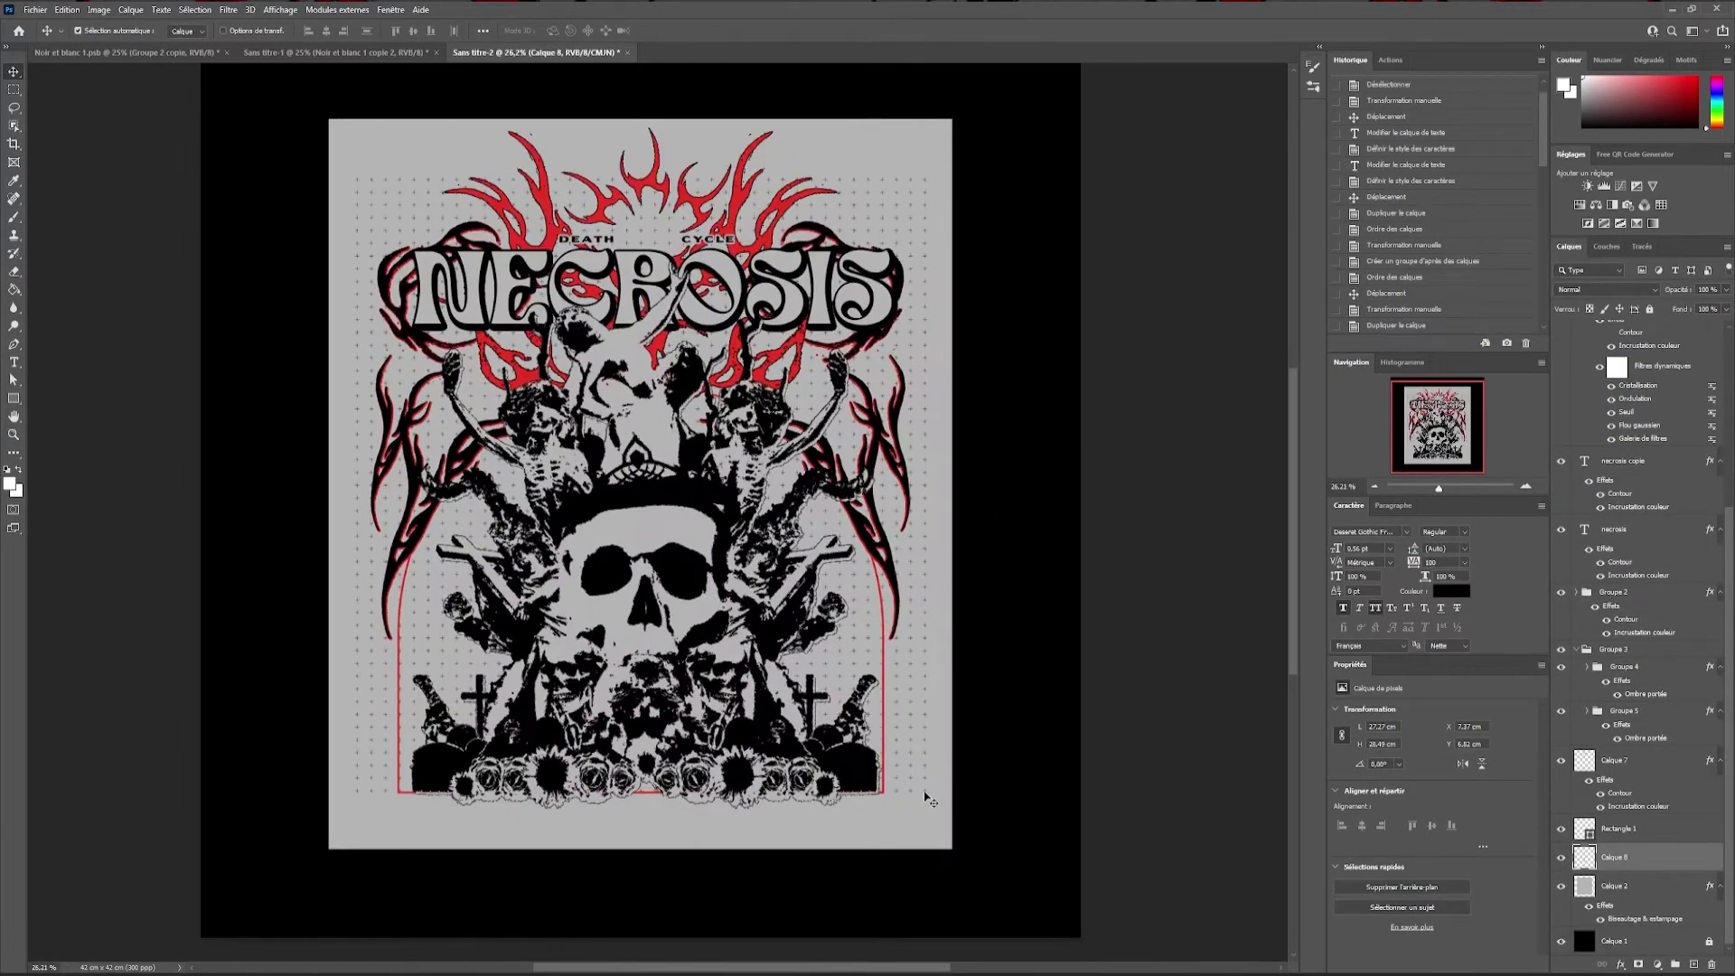
# Commit the dot grid and add a layer mask to it, with black set for hiding
pyautogui.press('Return')
pyautogui.hotkey('ctrl', '0')
pyautogui.click(904, 793)
pyautogui.click(1640, 965)
pyautogui.press('b')
pyautogui.press('d')
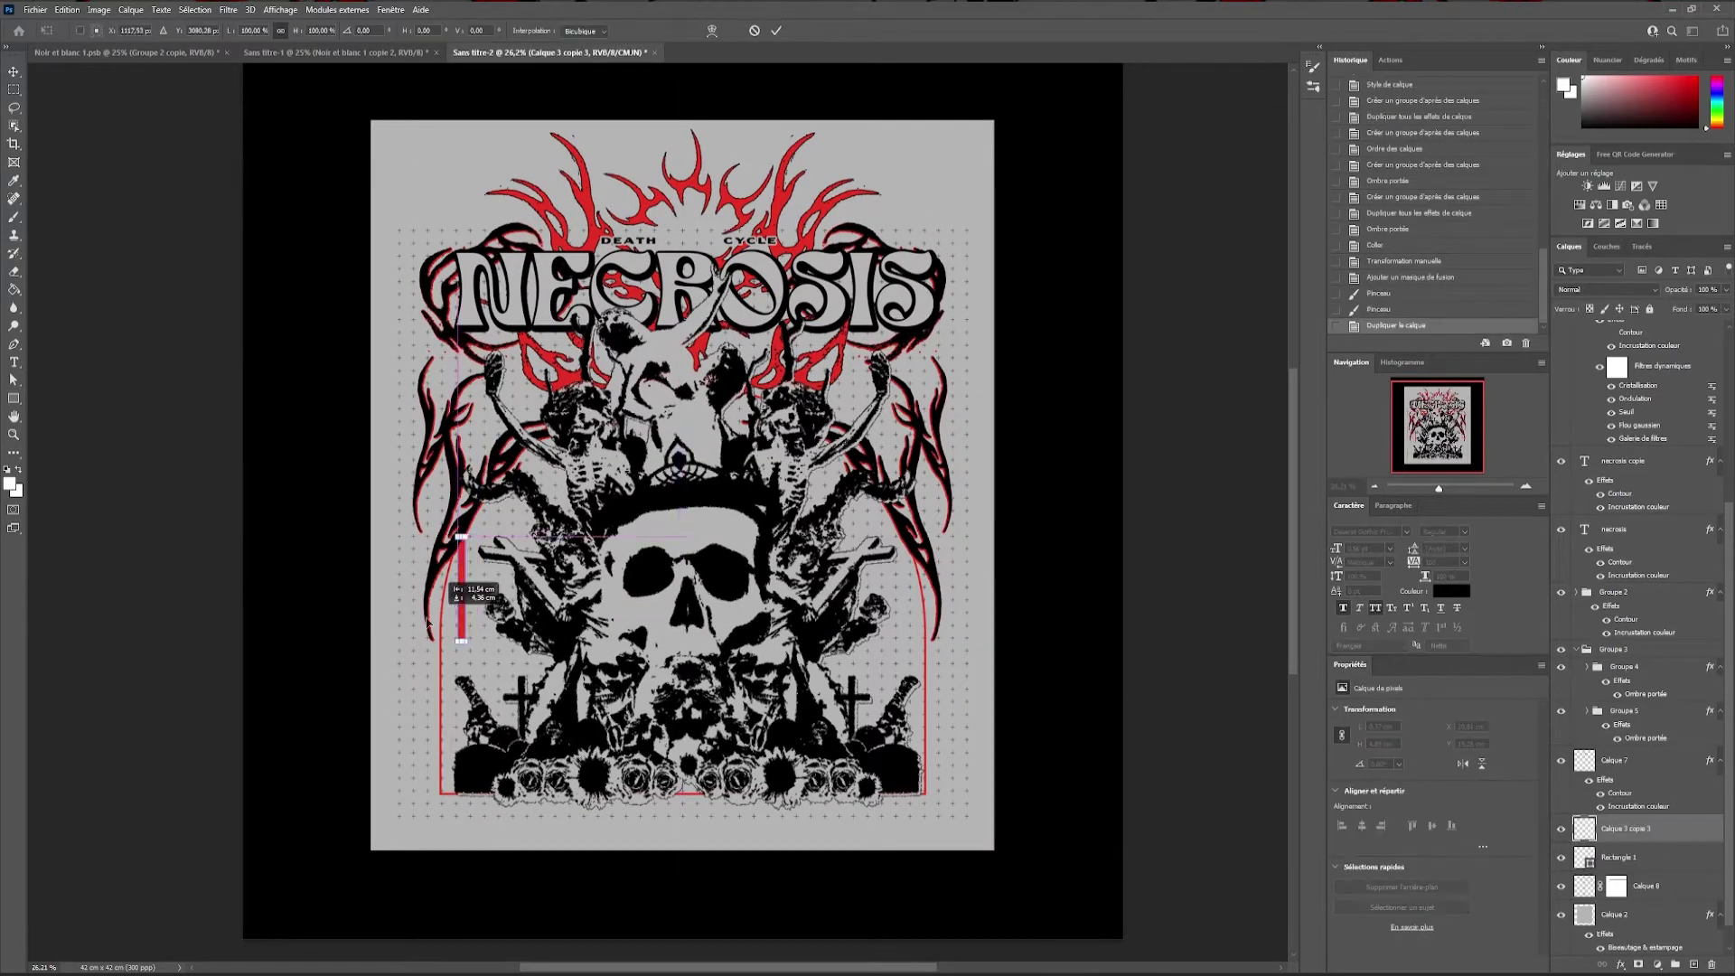
# Move the red bar down the left side, copy it to the right, and stretch one along the bottom
pyautogui.moveTo(428, 621); pyautogui.dragTo(400, 659)
pyautogui.press('Return')
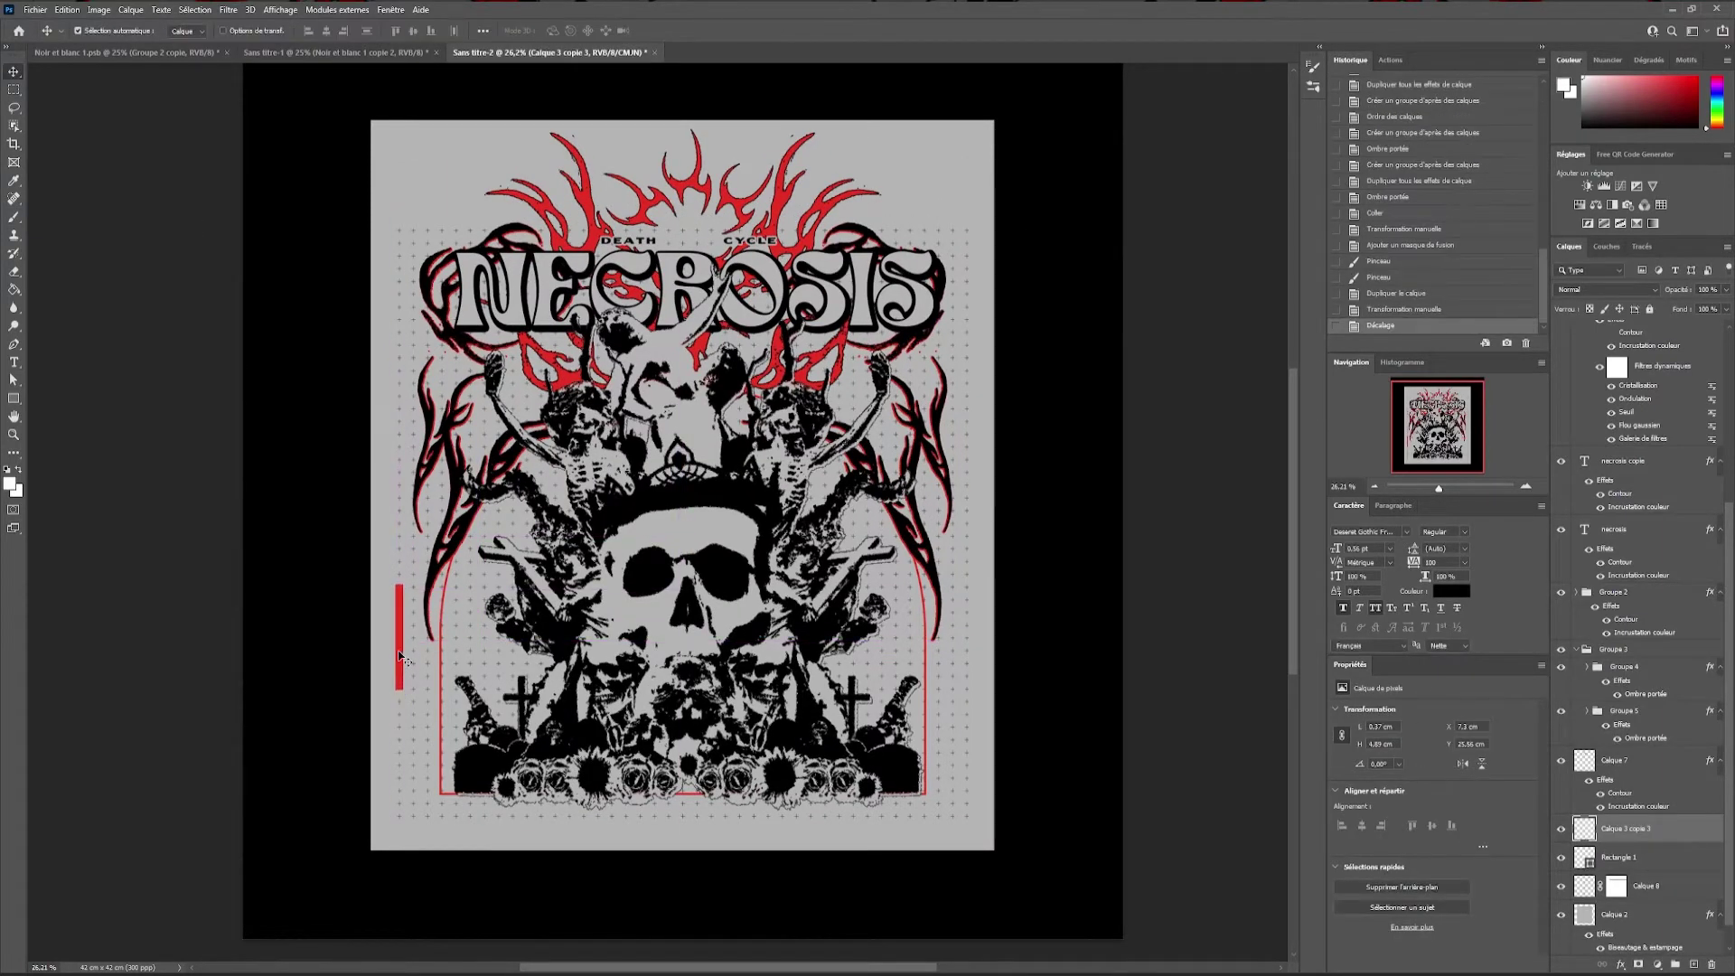
pyautogui.moveTo(966, 659); pyautogui.dragTo(967, 660)
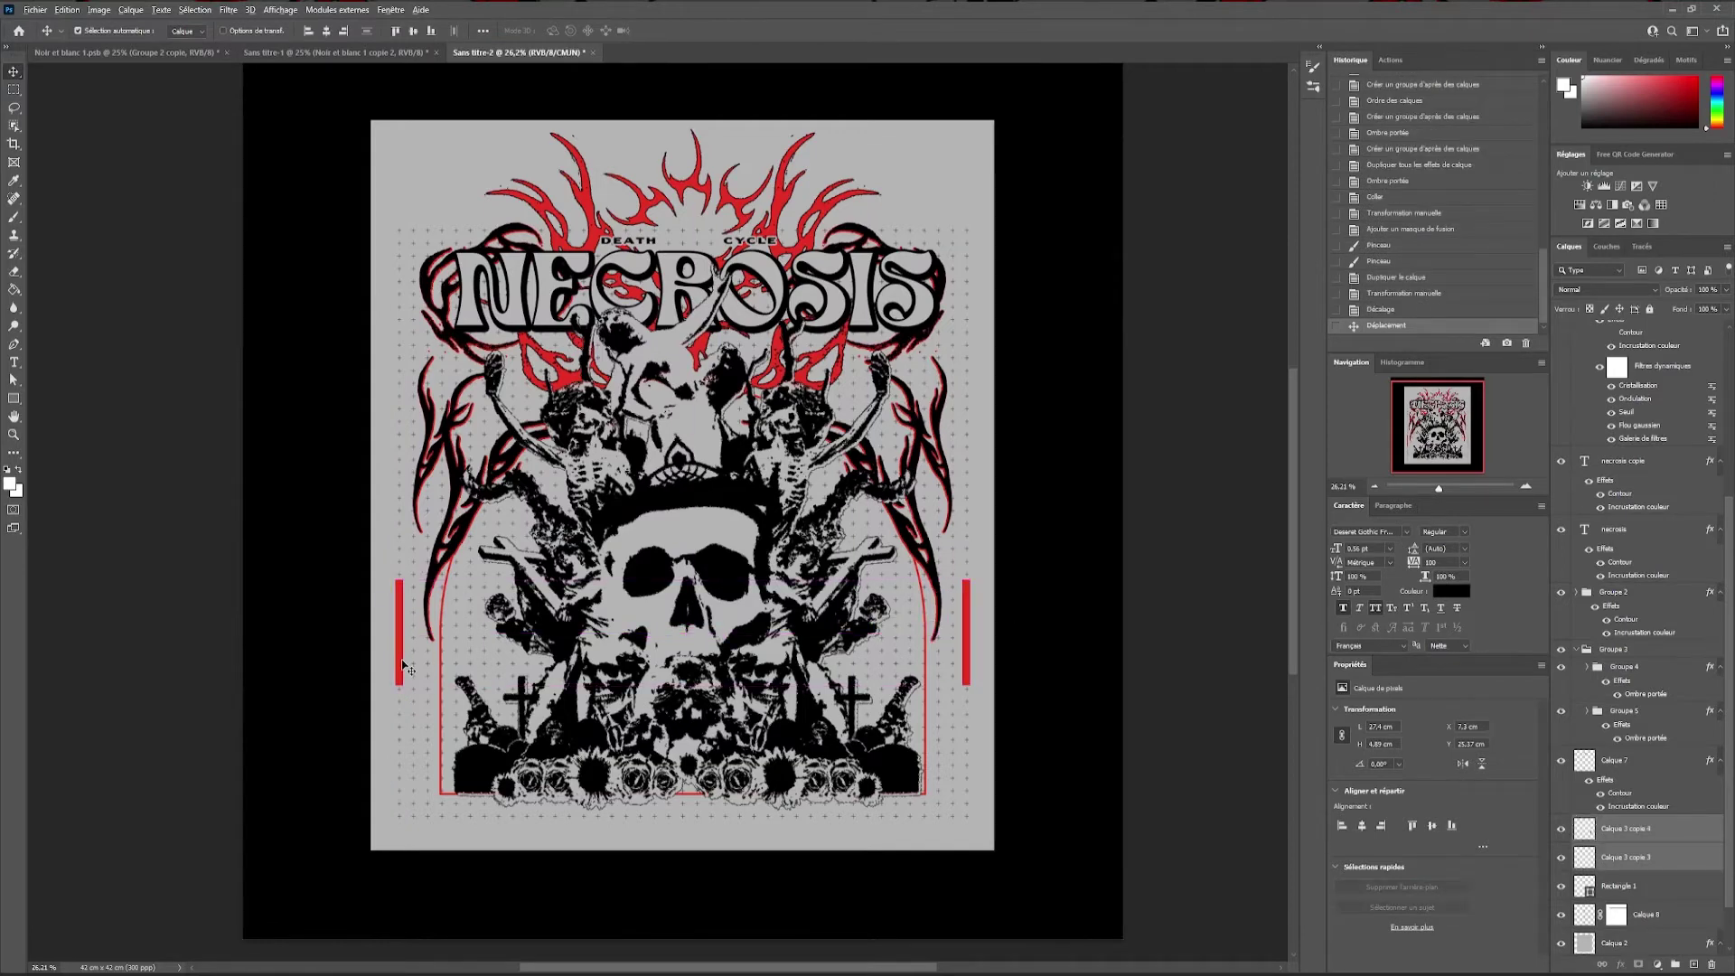
pyautogui.moveTo(437, 359); pyautogui.dragTo(437, 324)
pyautogui.hotkey('ctrl', 't')
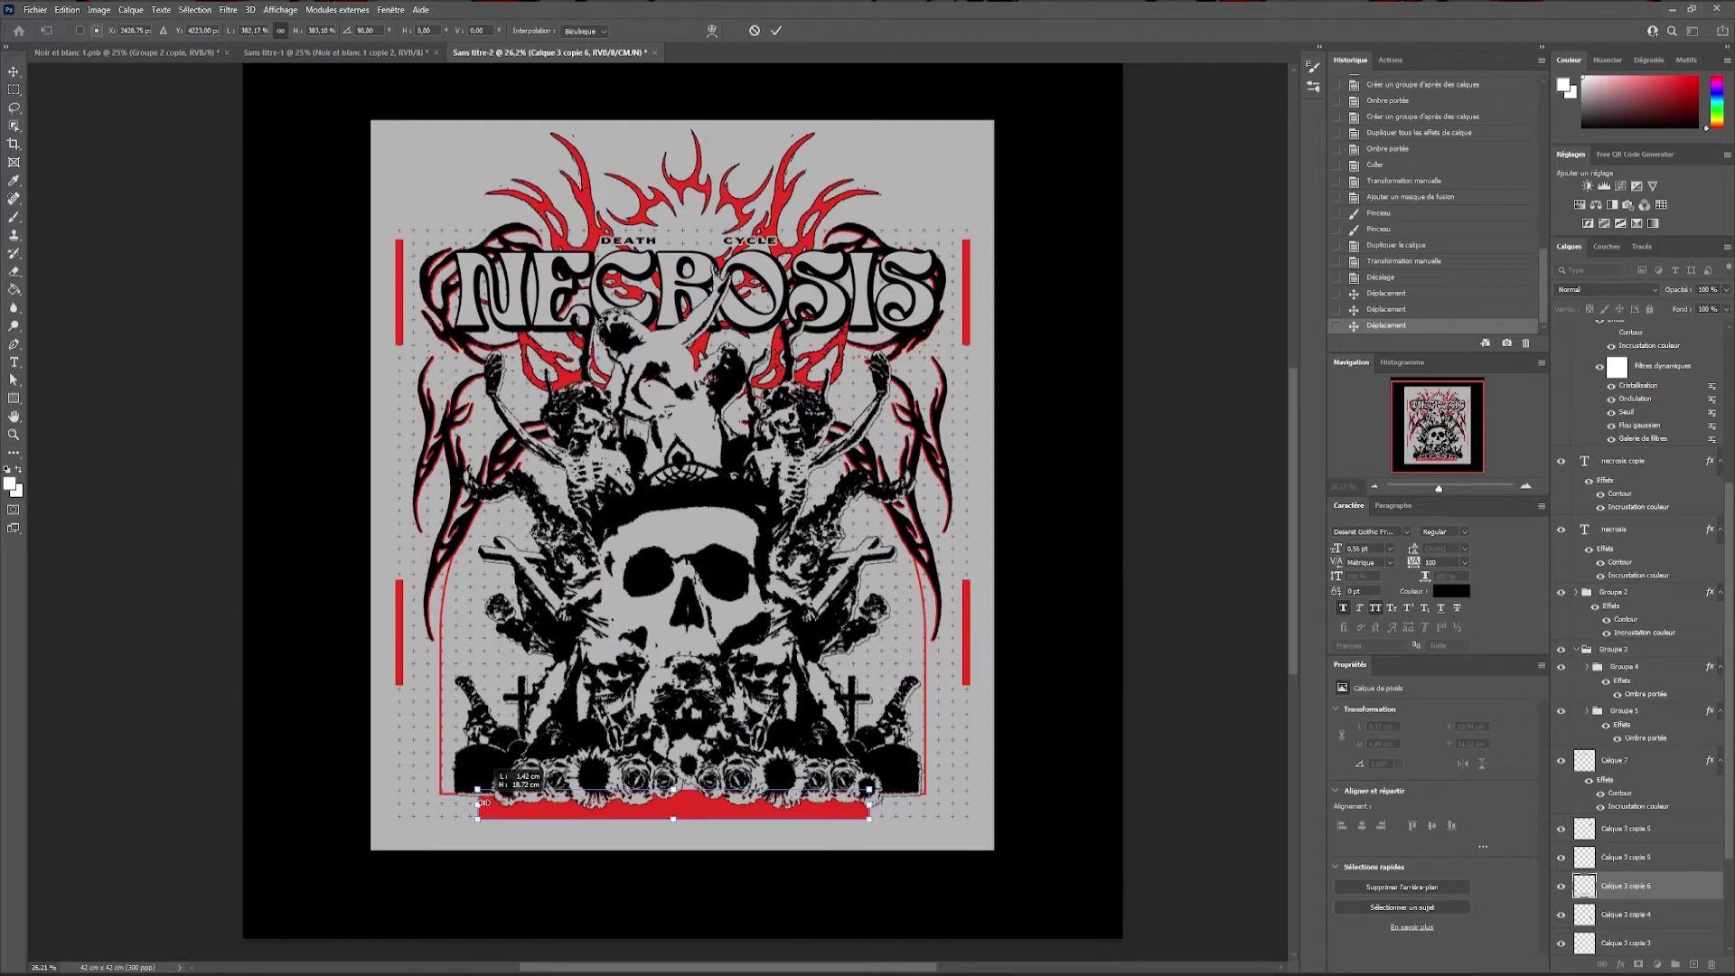
pyautogui.press('Return')
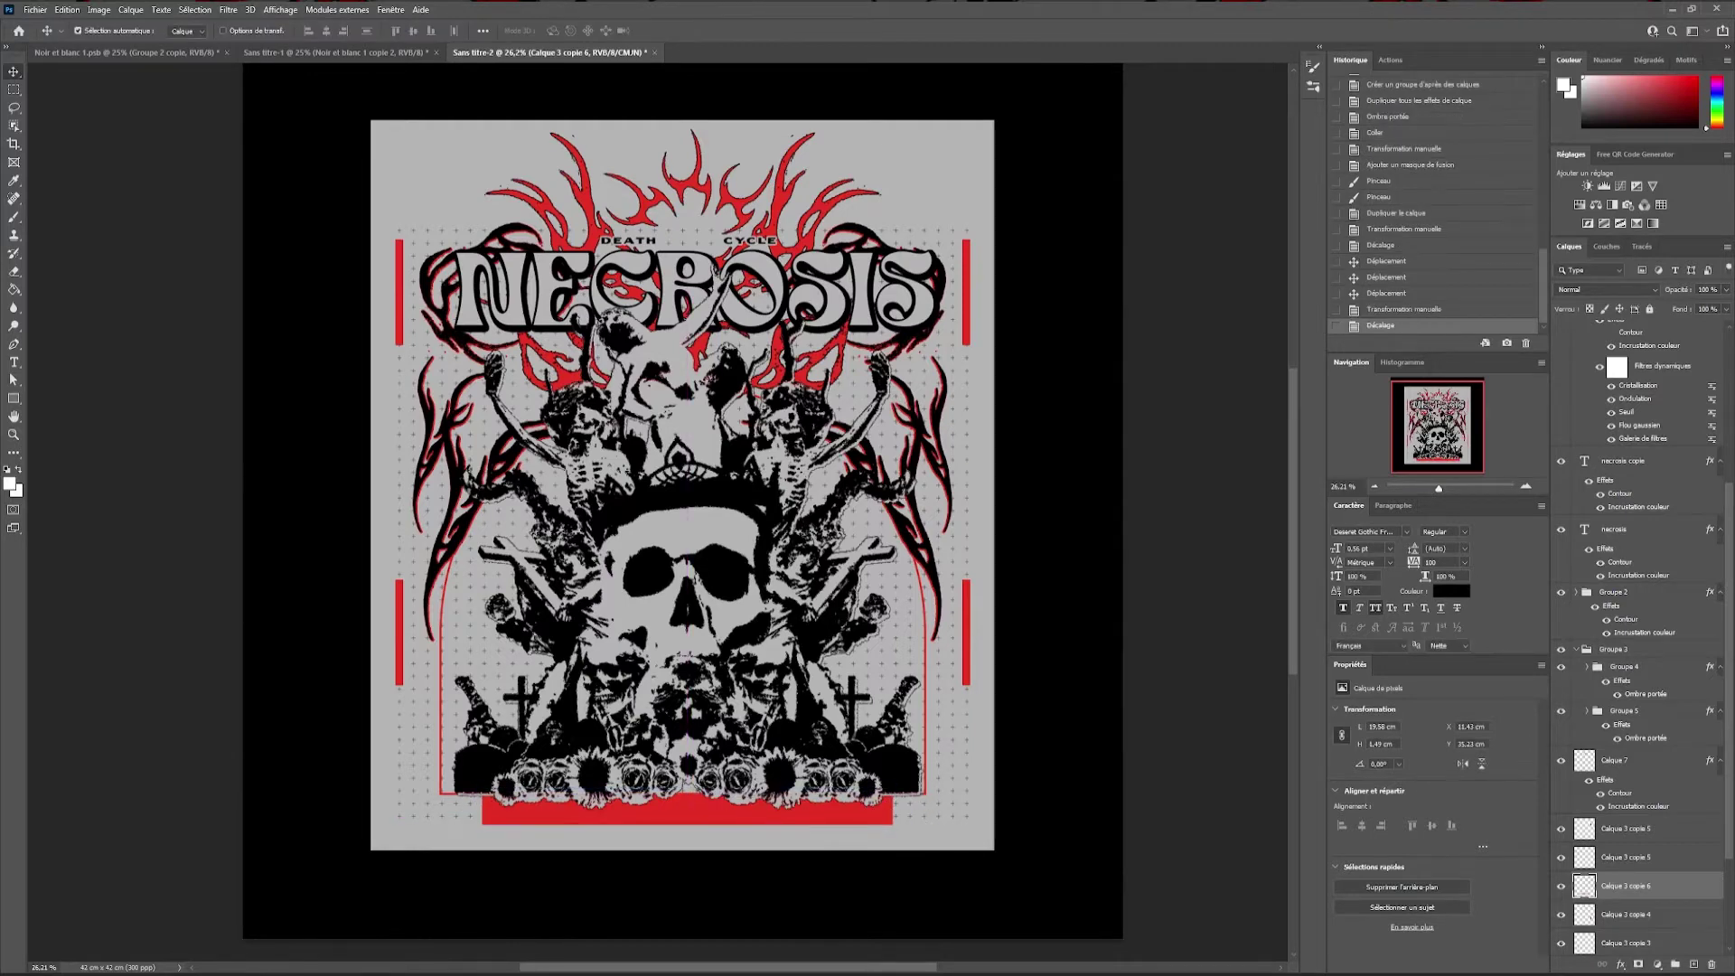
pyautogui.press('Return')
# Group the red crown and flame layers and give the group an outline stroke
pyautogui.press('v')
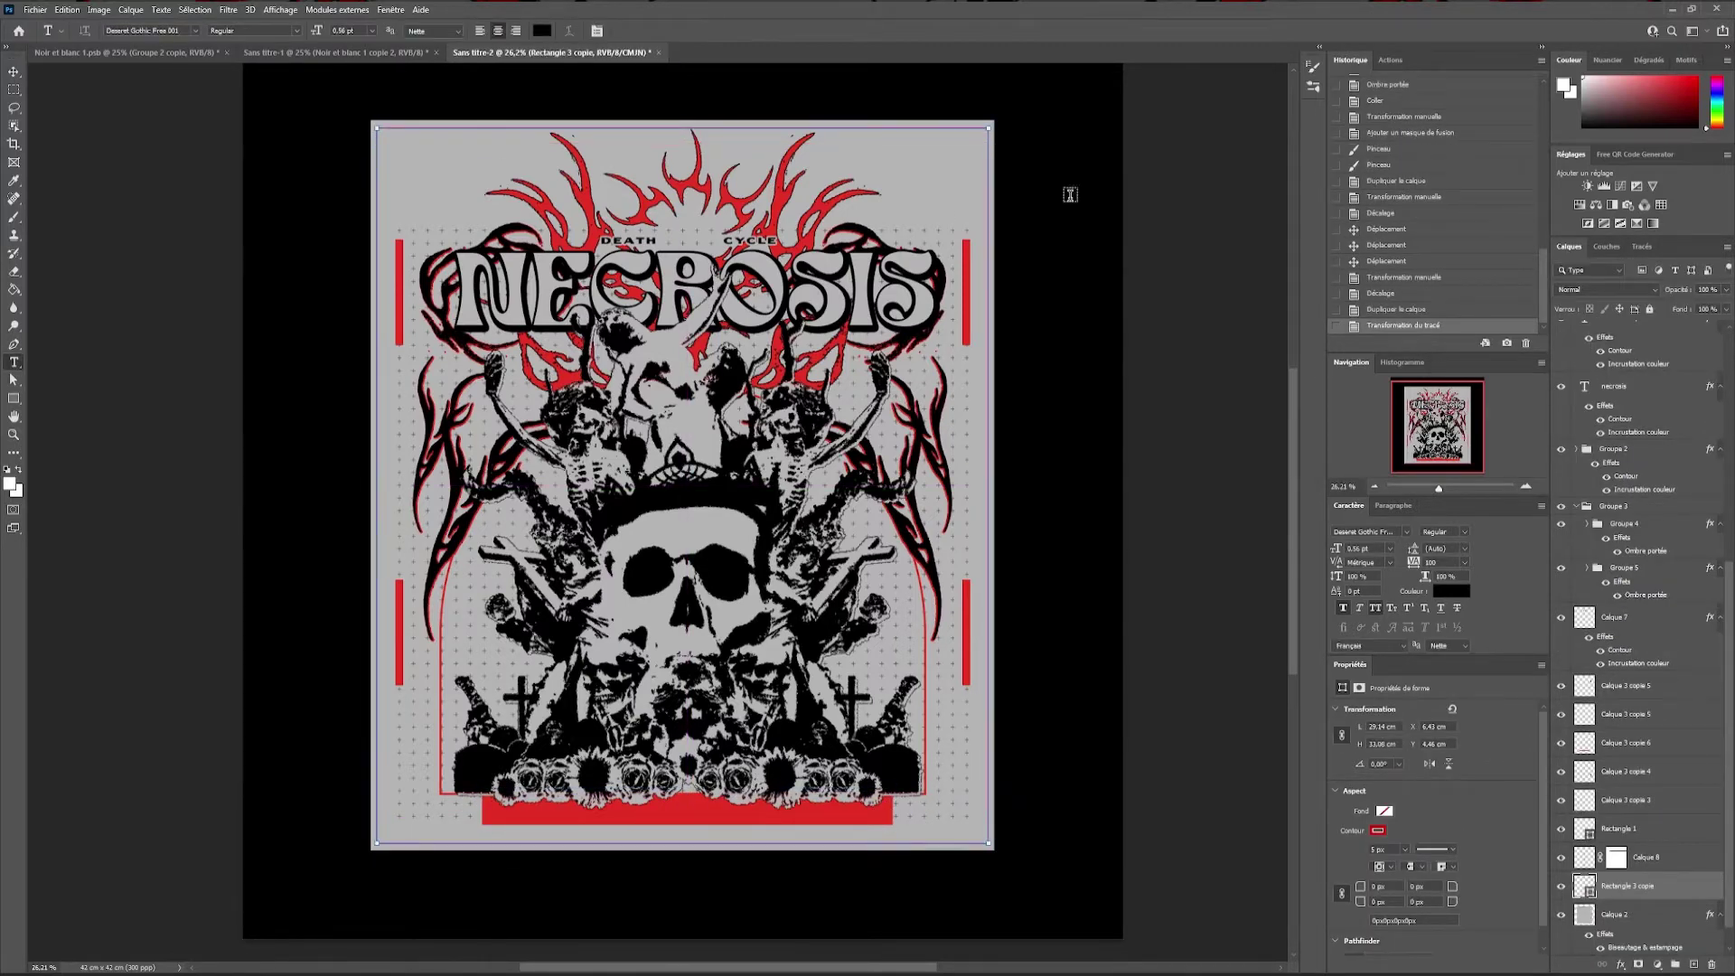
pyautogui.click(1613, 618)
pyautogui.doubleClick(1561, 618)
pyautogui.keyDown('shift'); pyautogui.click(758, 181); pyautogui.keyUp('shift')
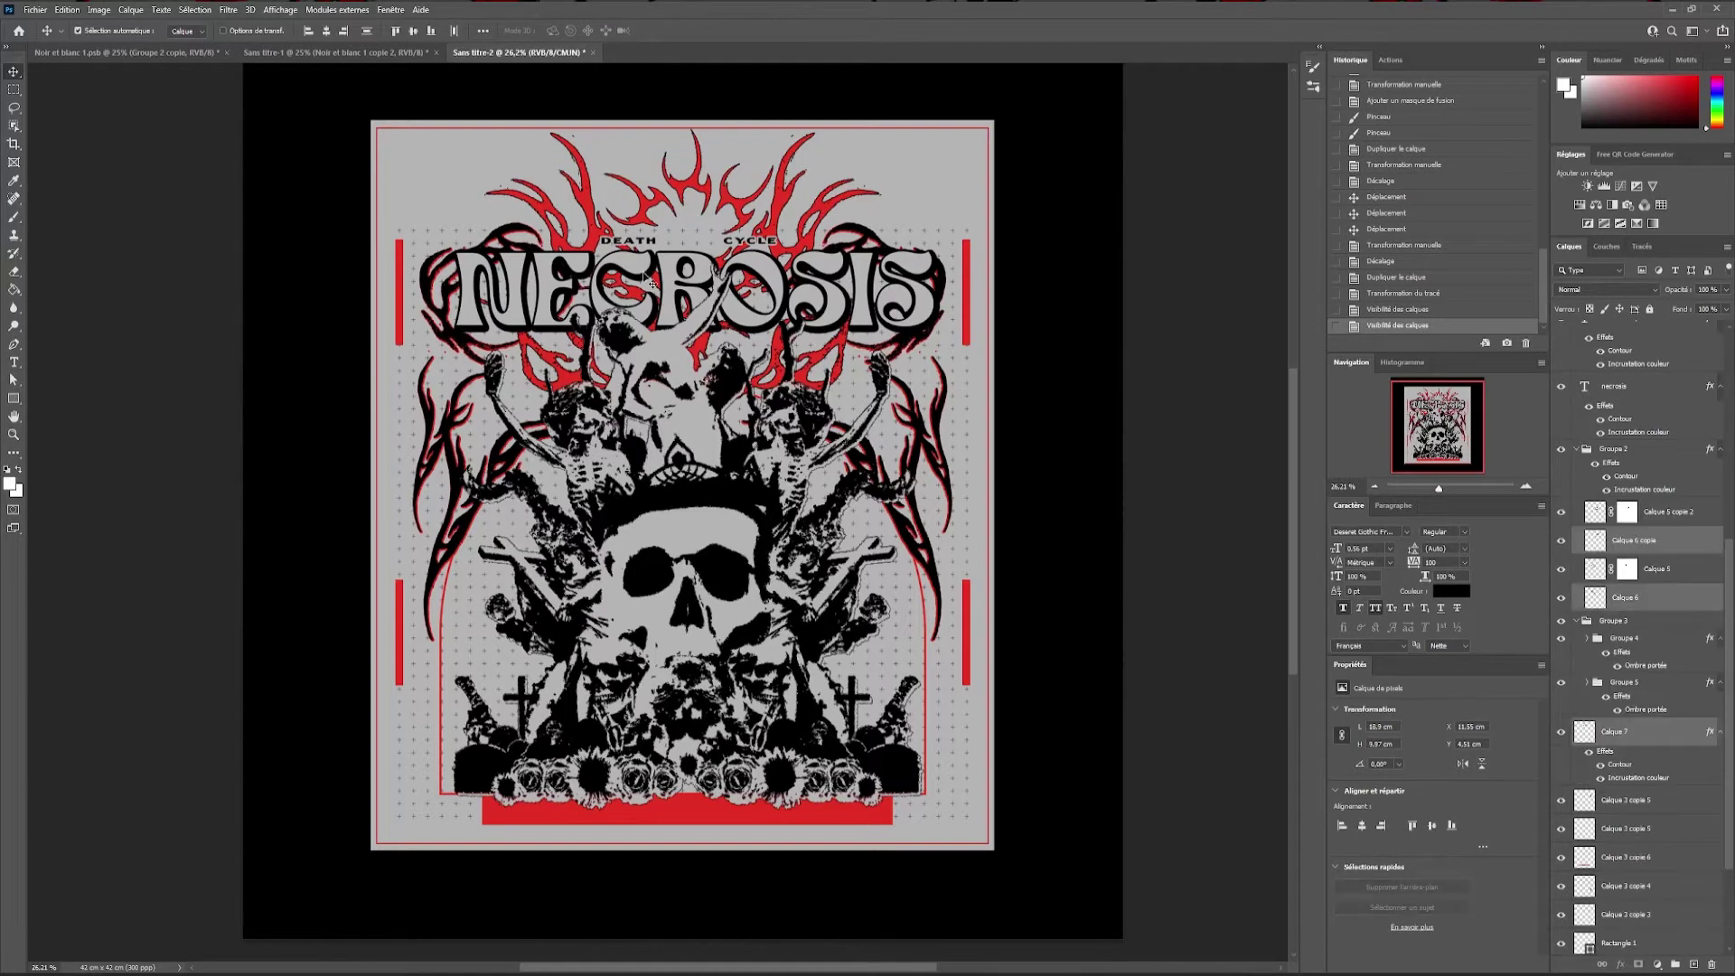
pyautogui.hotkey('ctrl', 'g')
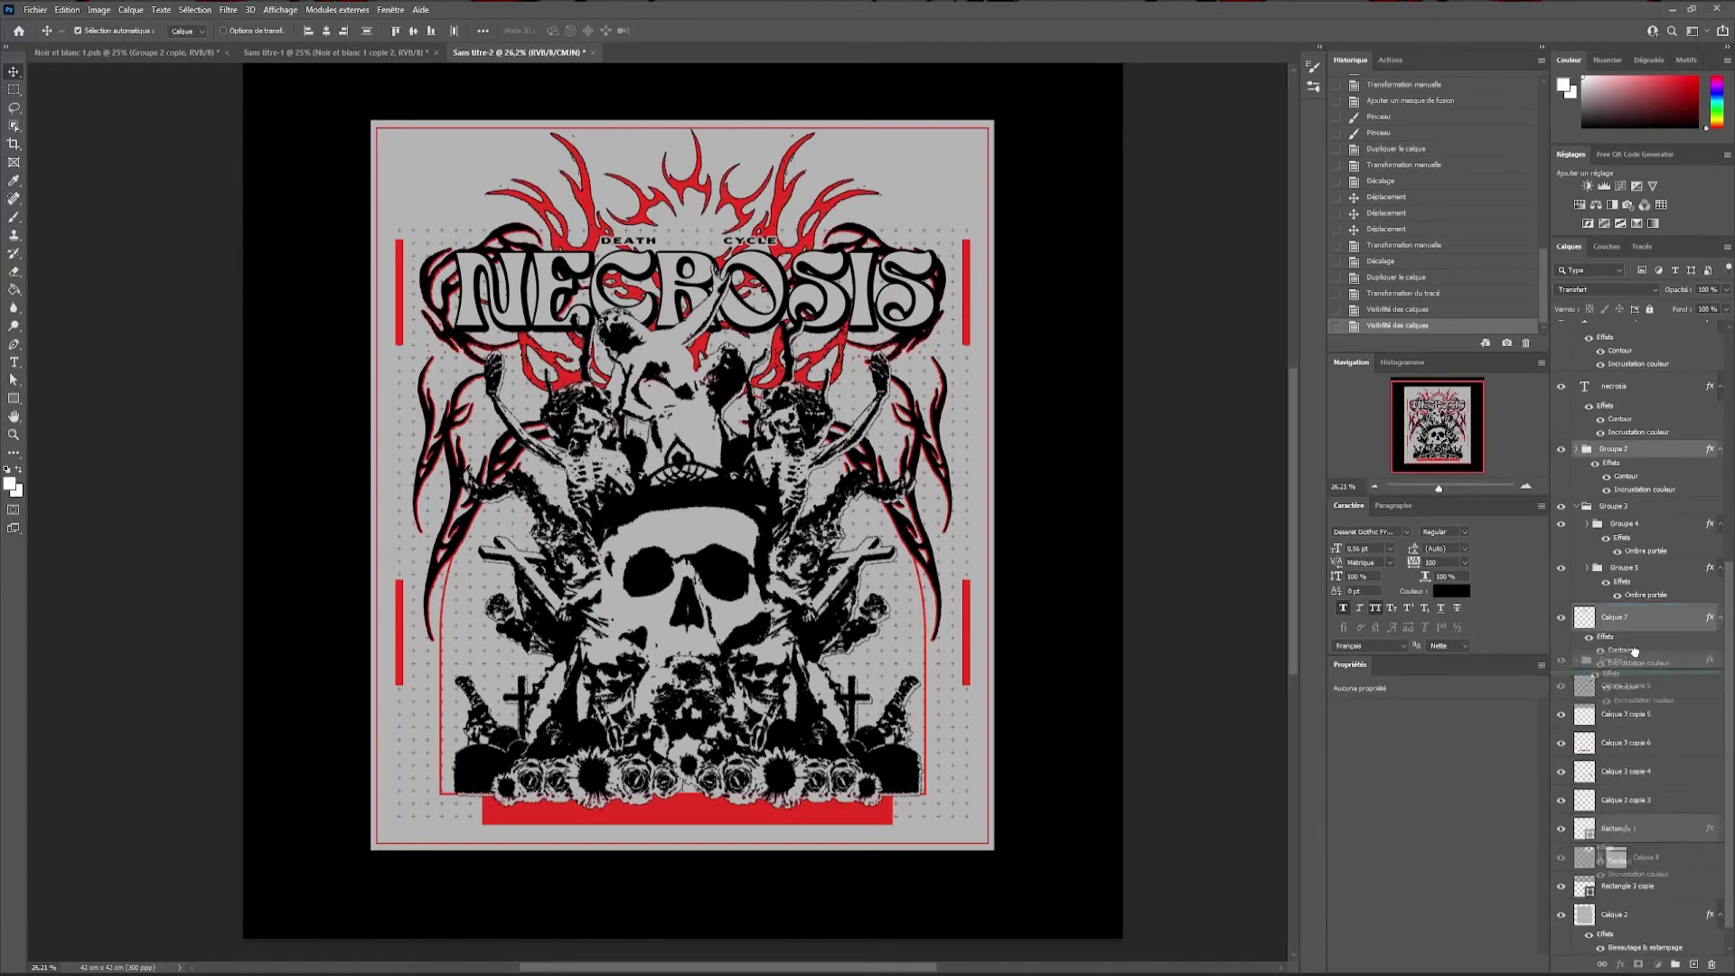
pyautogui.doubleClick(1681, 634)
pyautogui.click(1097, 425)
pyautogui.click(1277, 459)
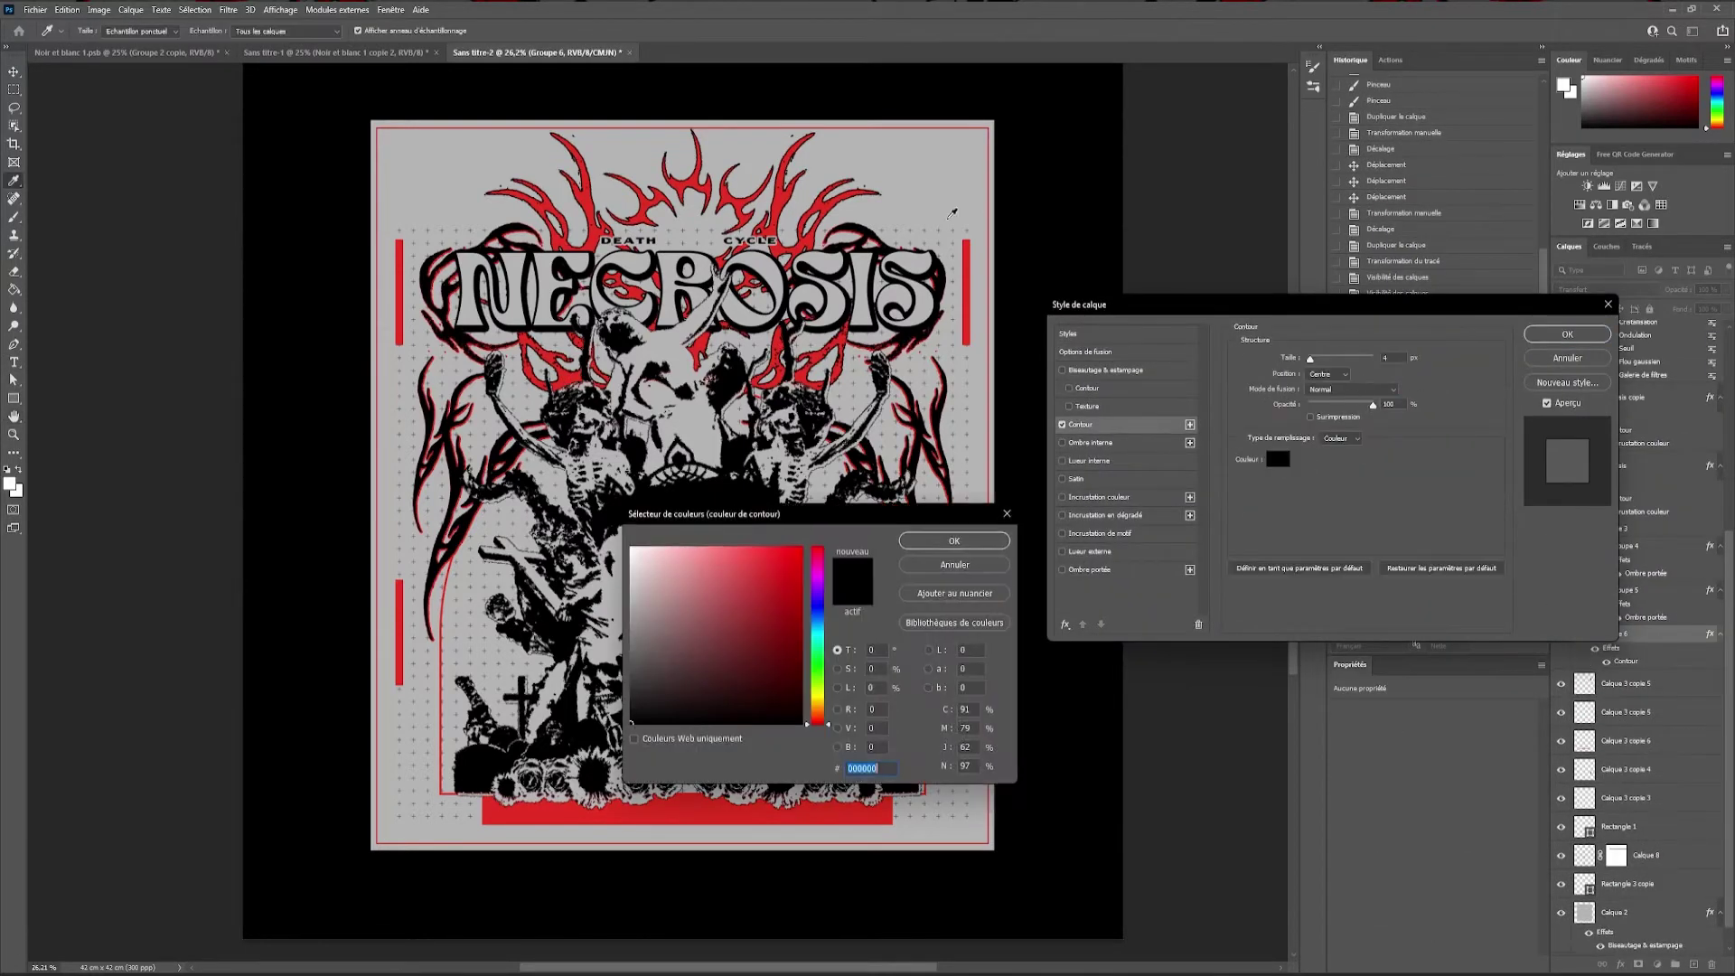
pyautogui.press('Return')
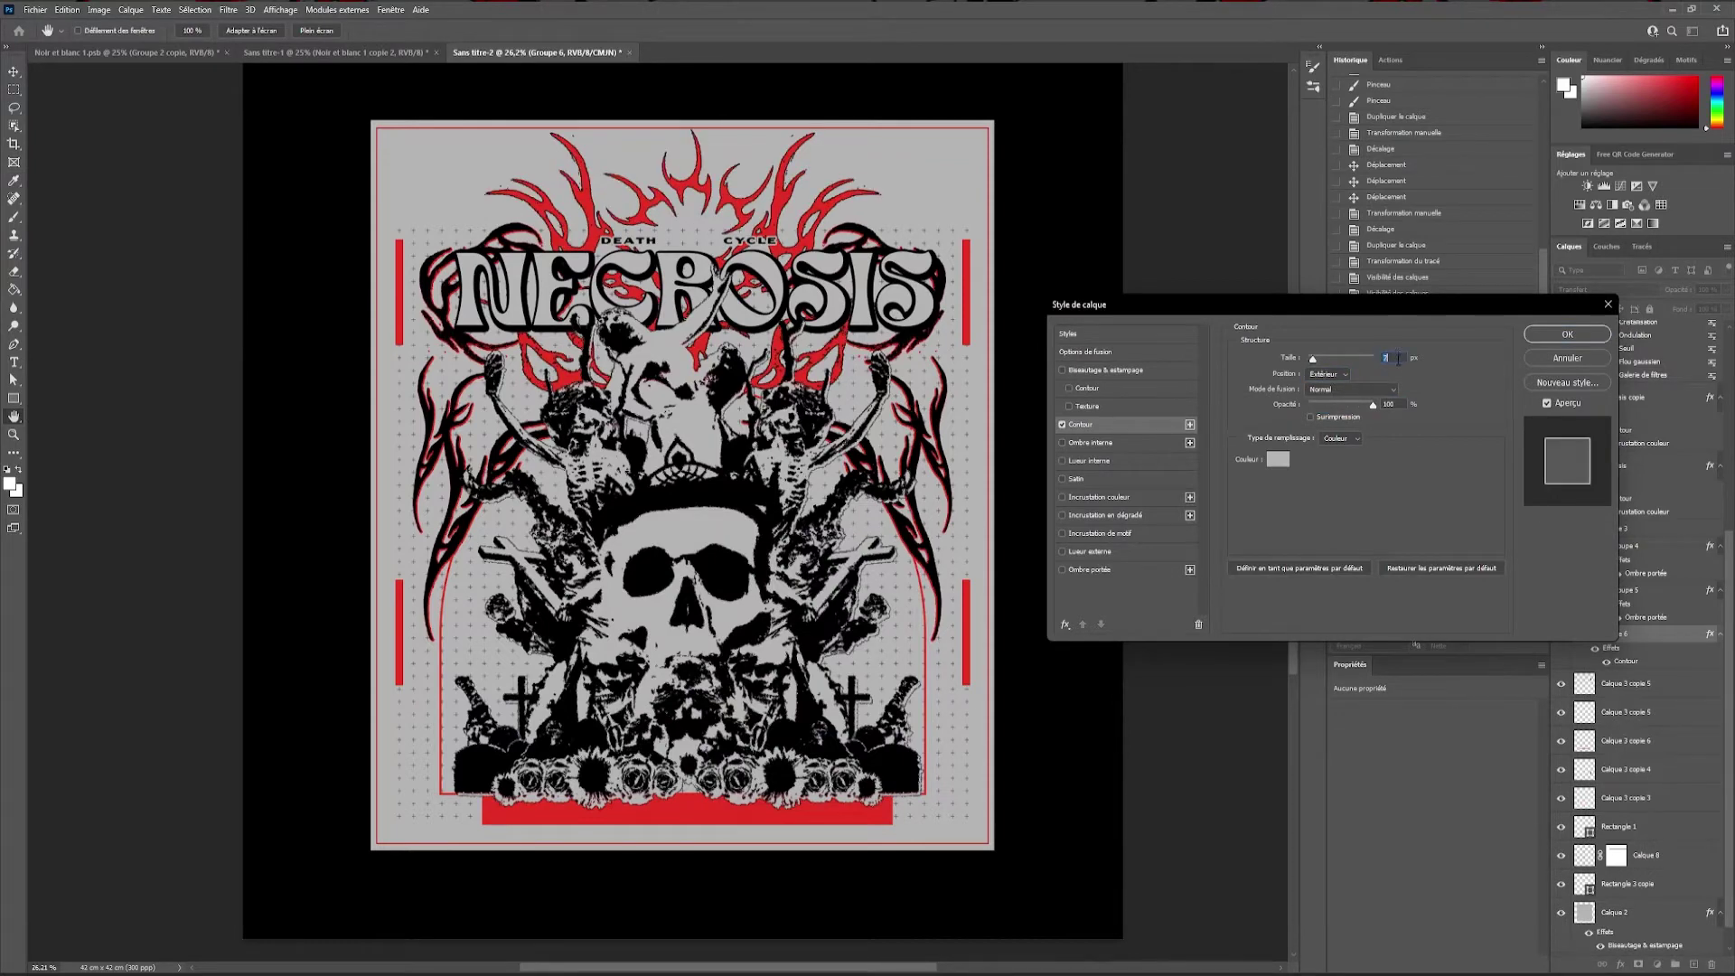
pyautogui.click(1568, 333)
# Group another set of layers with a Stroke outline and duplicate the collage layer
pyautogui.hotkey('ctrl', 'g')
pyautogui.rightClick(1644, 486)
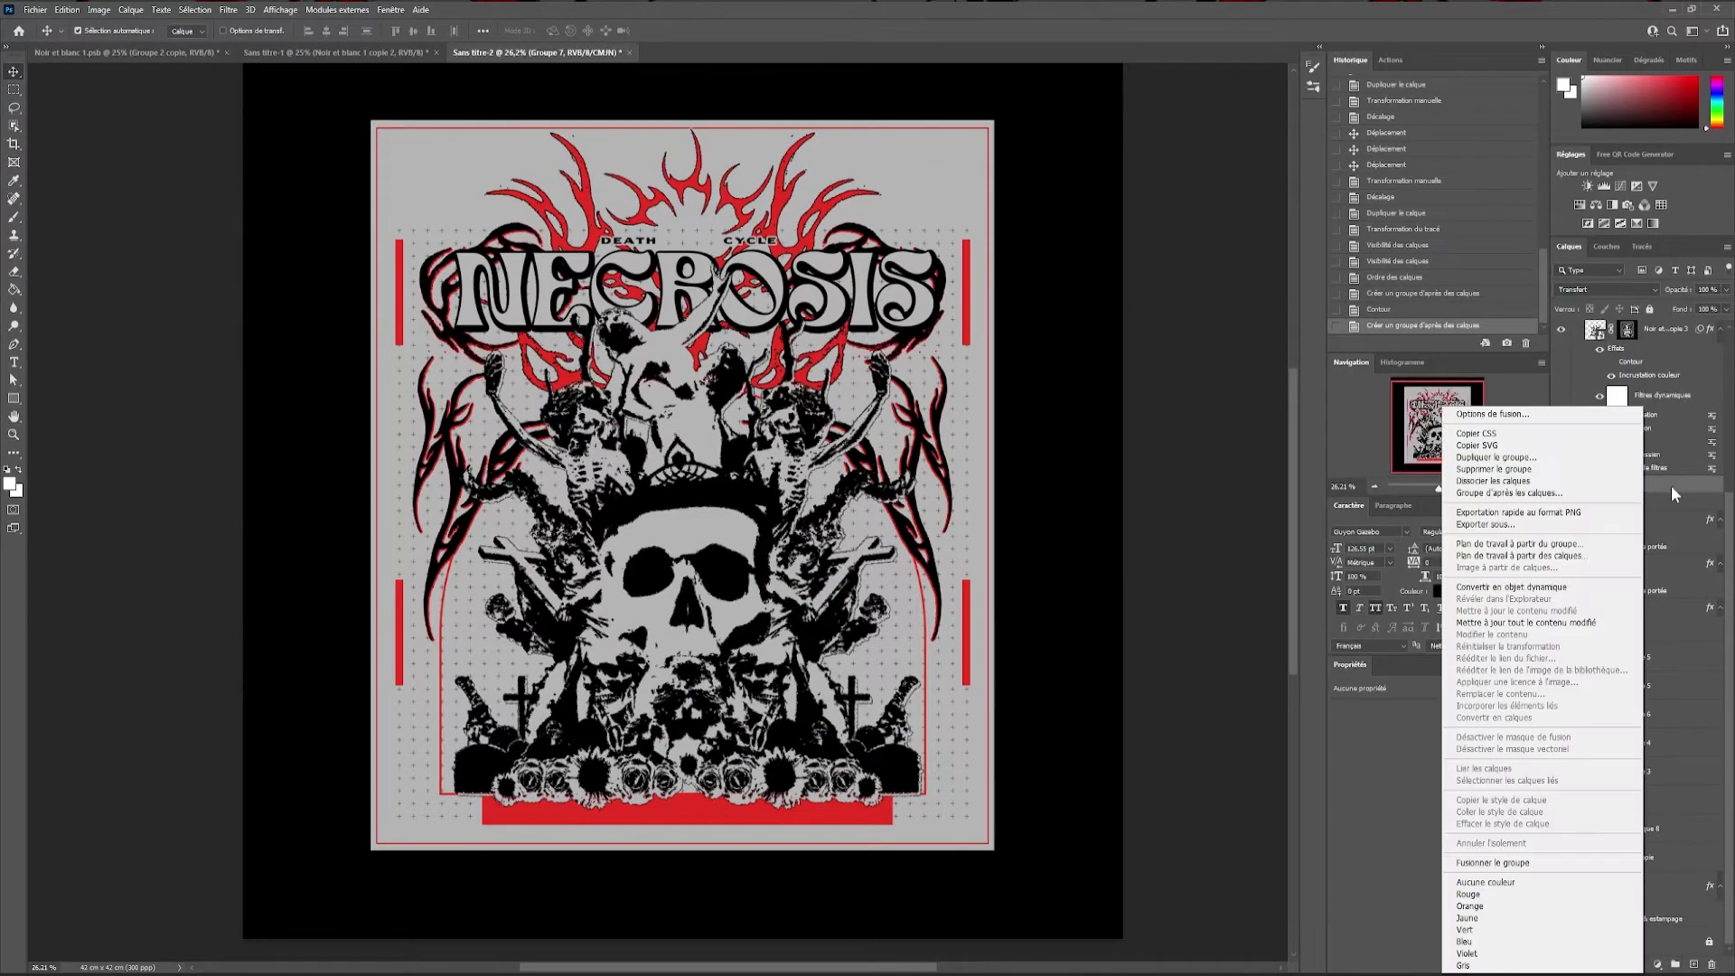
pyautogui.click(1473, 409)
pyautogui.click(1080, 424)
pyautogui.press('Return')
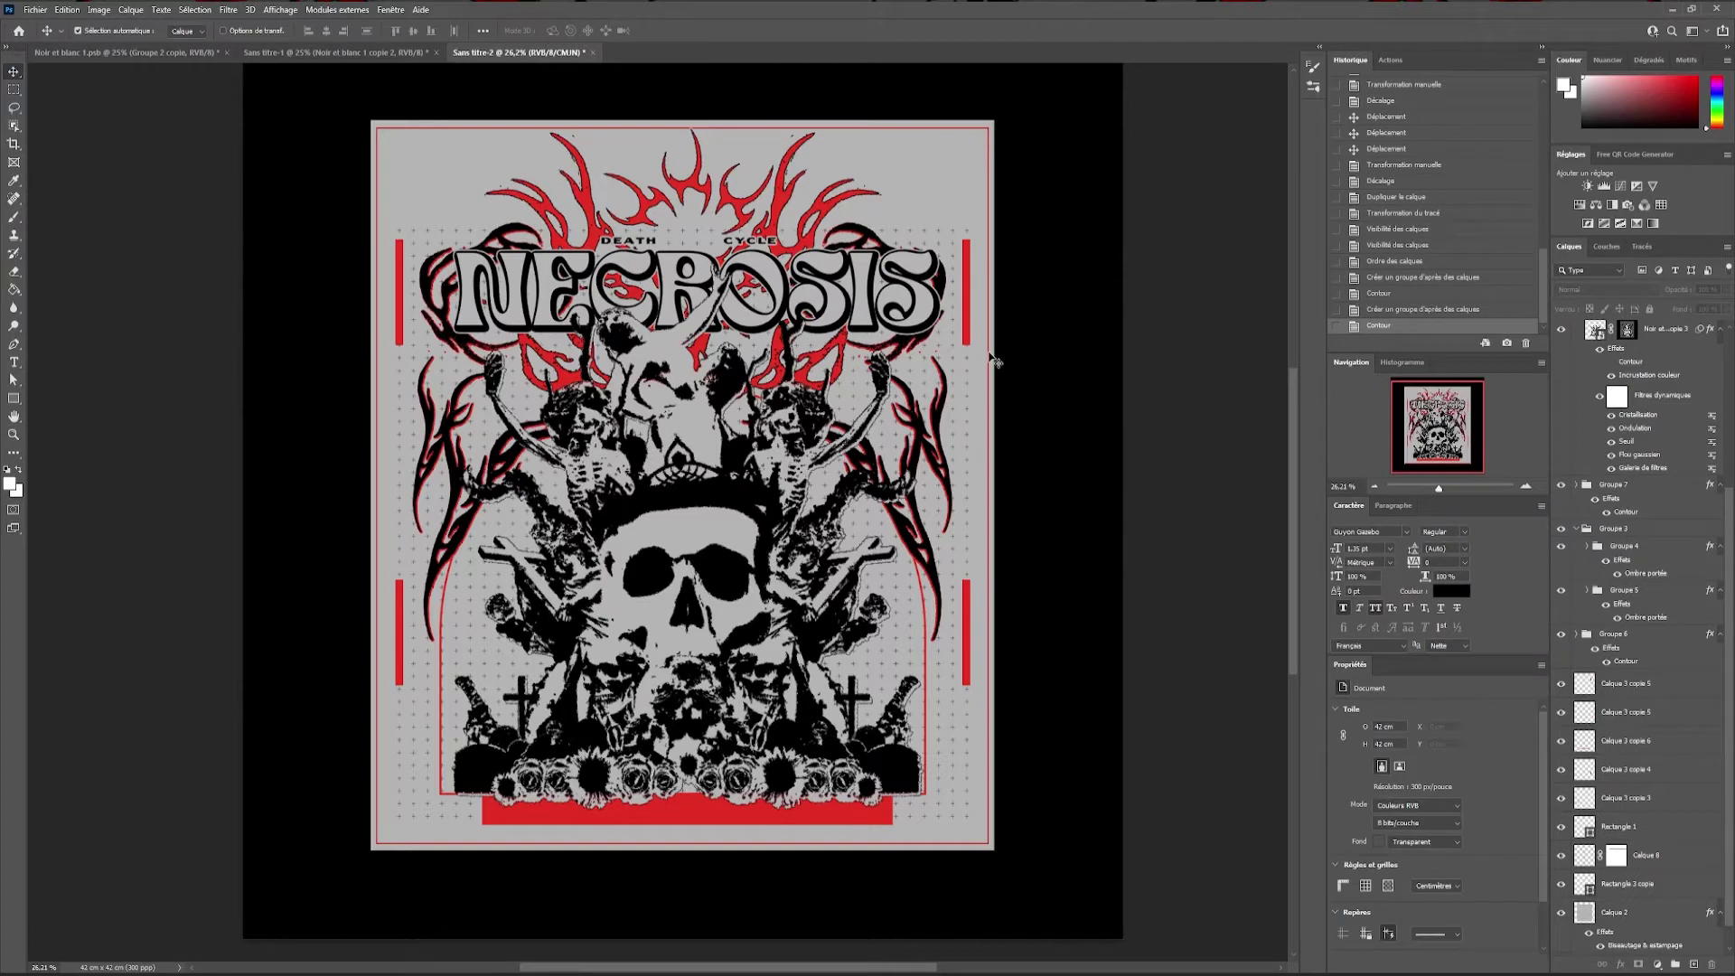
pyautogui.hotkey('ctrl', 'j')
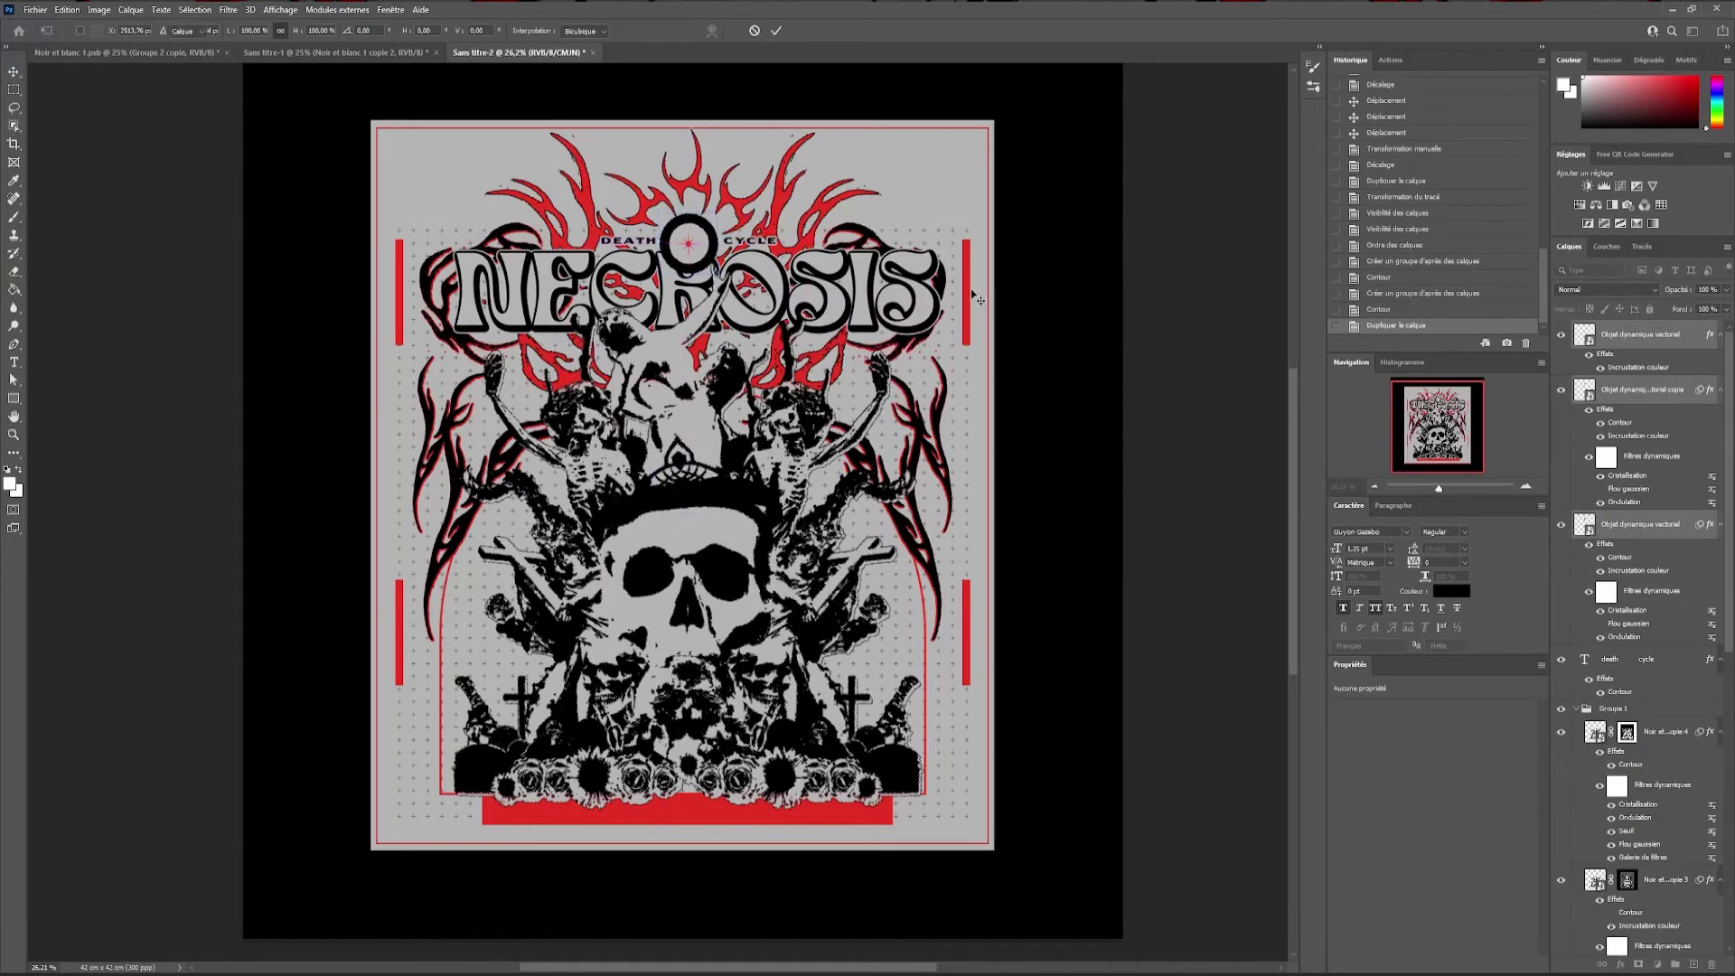
# Group the bracket layer and place a copy at the artwork's top-left corner with its outline set
pyautogui.click(1676, 965)
pyautogui.hotkey('ctrl', 't')
pyautogui.click(892, 378)
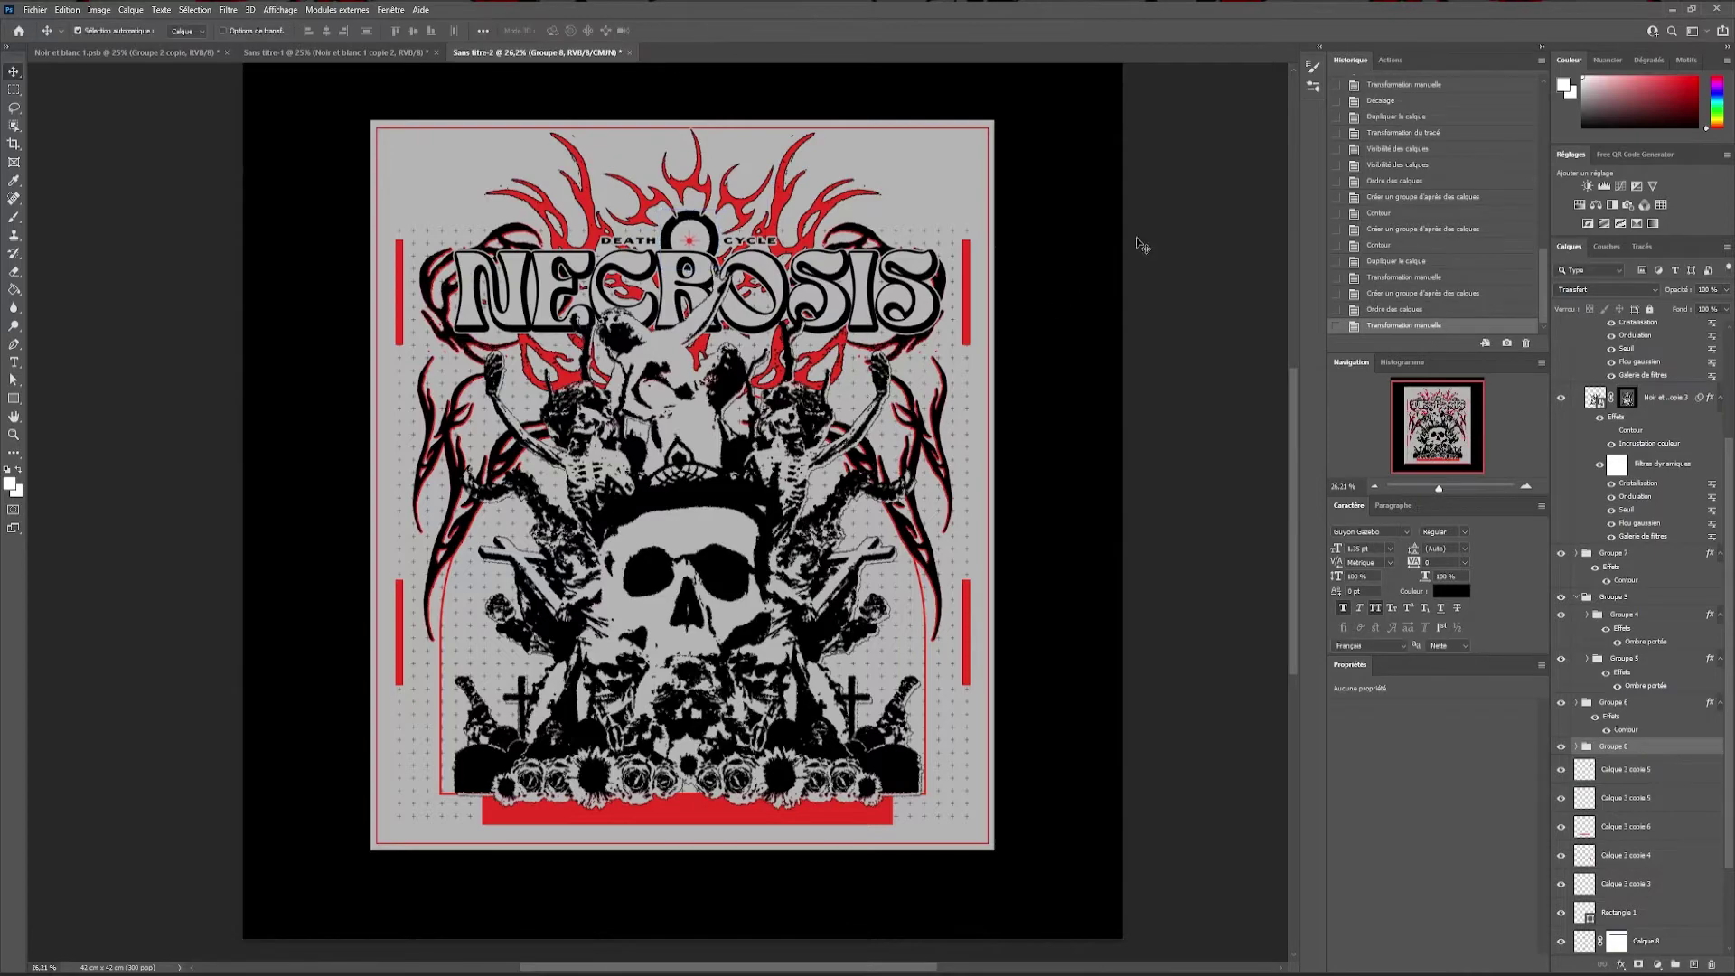
pyautogui.hotkey('ctrl', 'j')
pyautogui.hotkey('ctrl', 't')
pyautogui.scroll(1, 682, 496)
pyautogui.scroll(1, 682, 497)
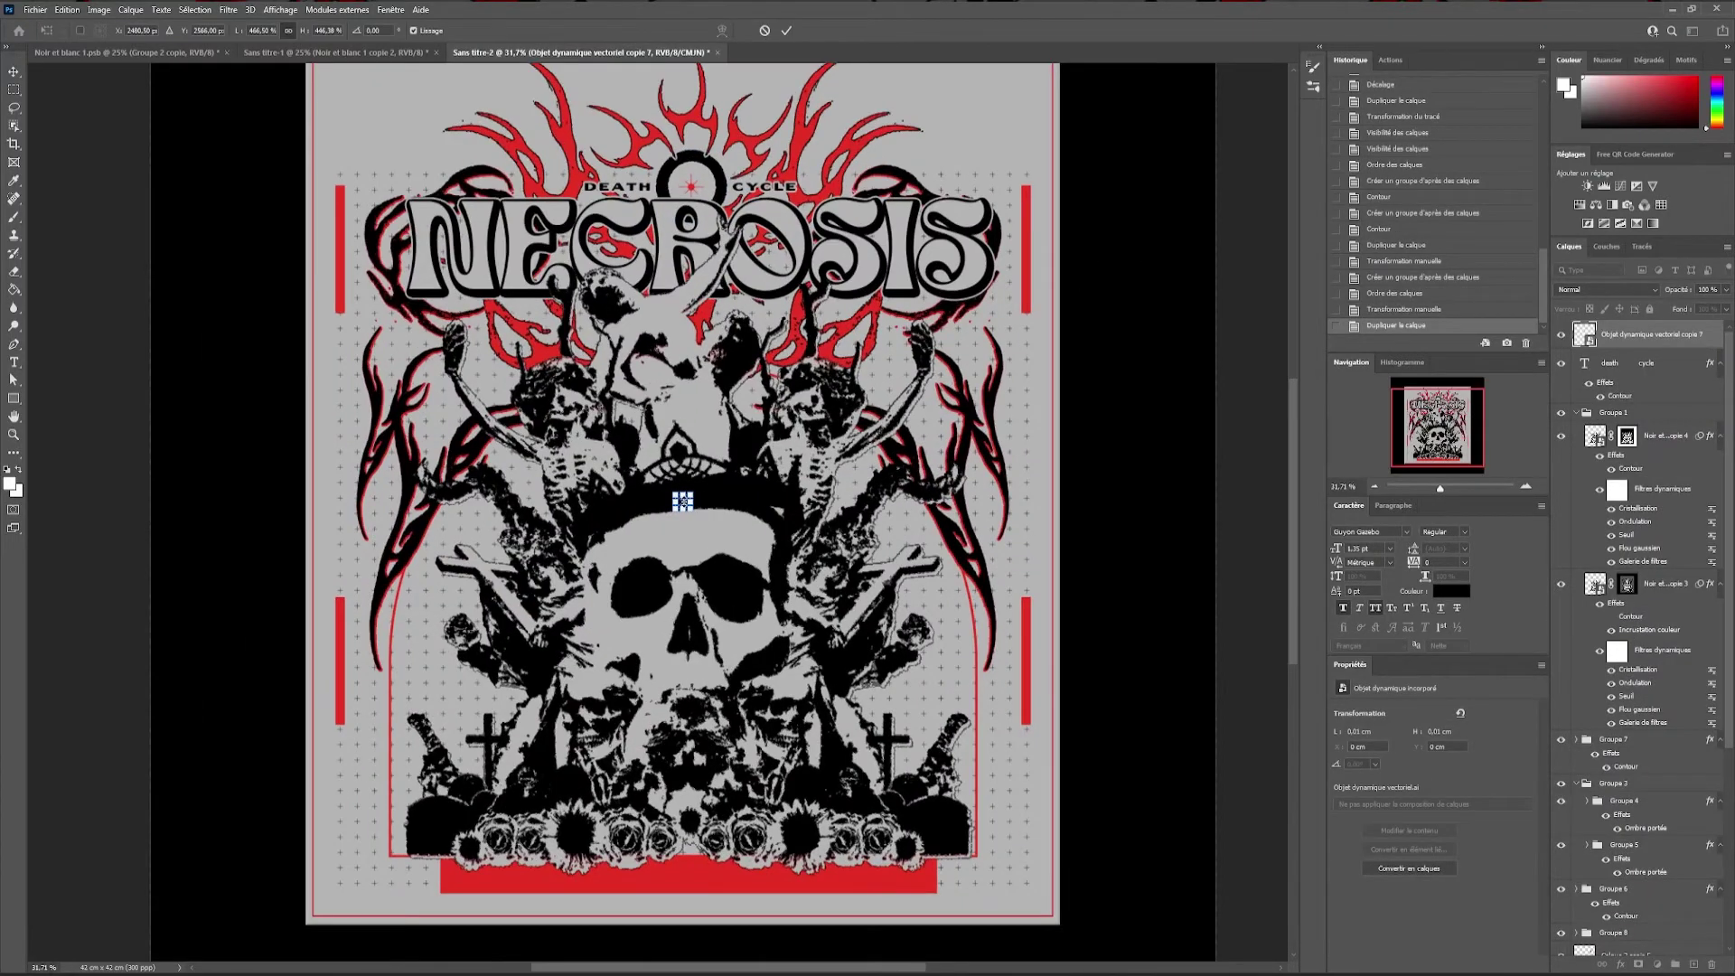
pyautogui.scroll(1, 682, 497)
pyautogui.scroll(1, 682, 502)
pyautogui.moveTo(650, 488); pyautogui.dragTo(161, 133)
pyautogui.press('Return')
pyautogui.click(1328, 373)
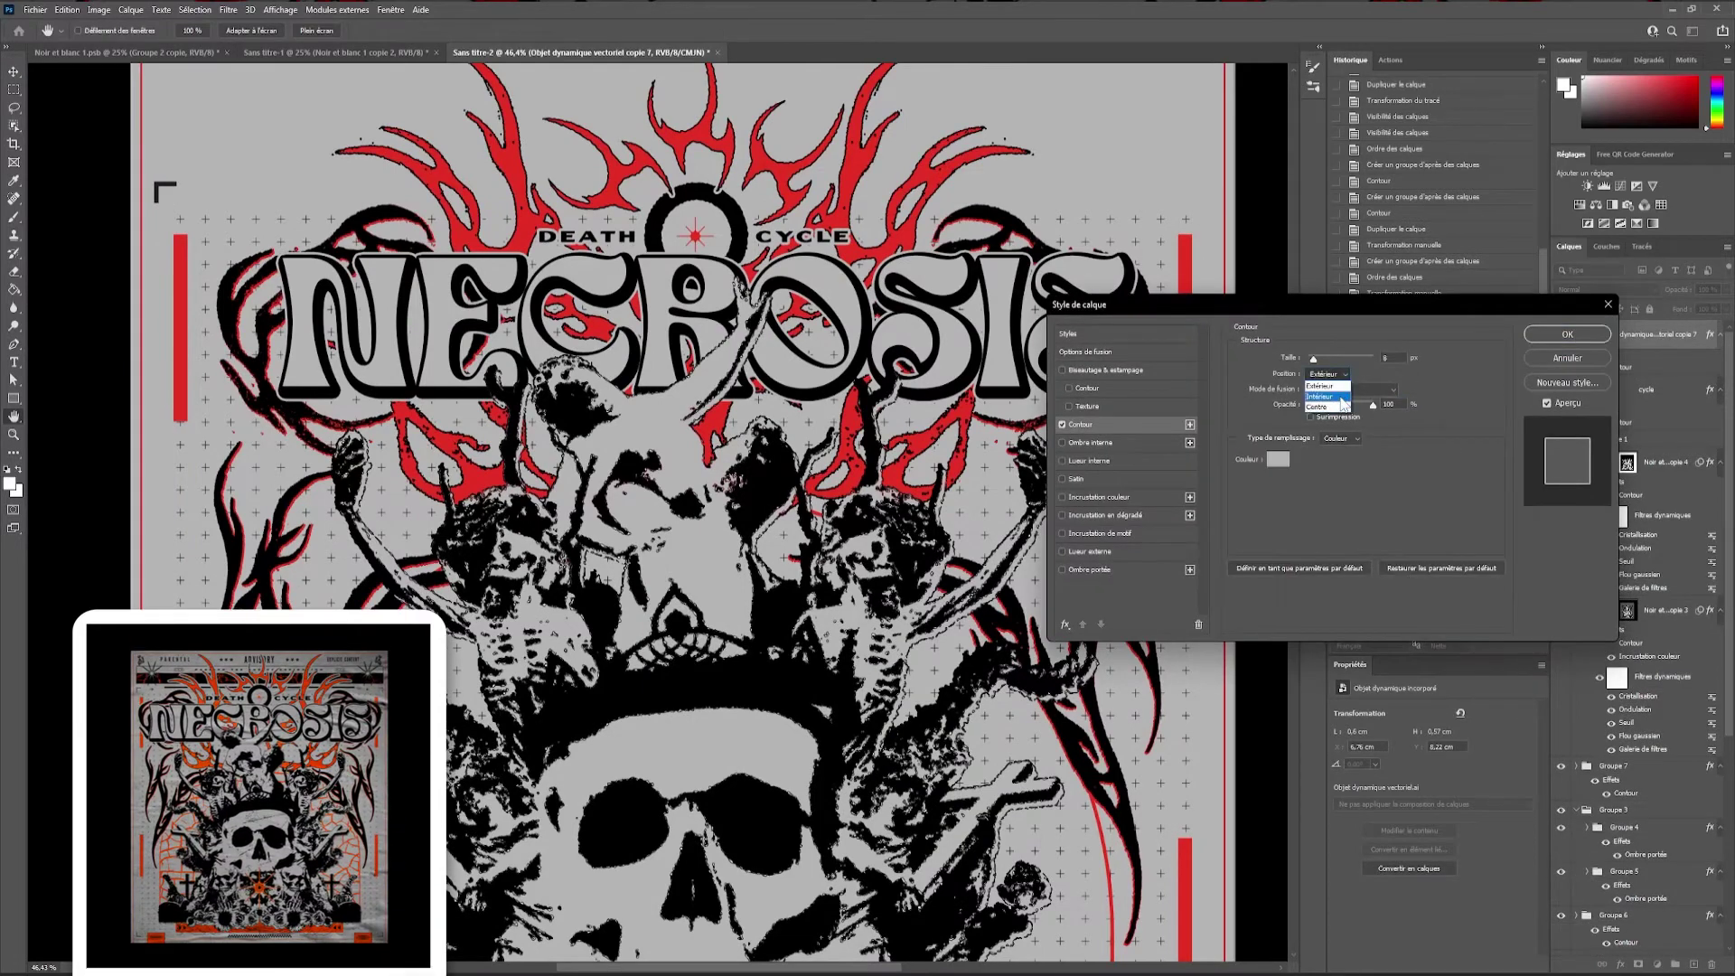
pyautogui.click(1567, 333)
# Place a flipped bracket copy at the top-right corner
pyautogui.hotkey('ctrl', 'j')
pyautogui.hotkey('ctrl', 't')
pyautogui.rightClick(165, 191)
pyautogui.moveTo(164, 192); pyautogui.dragTo(1219, 215)
# Duplicate both top brackets, rotate them downward, and move them to the bottom corners
pyautogui.hotkey('ctrl', 't')
pyautogui.press('Return')
pyautogui.hotkey('ctrl', 'j')
pyautogui.hotkey('ctrl', '-')
pyautogui.hotkey('ctrl', 't')
pyautogui.moveTo(1016, 217); pyautogui.dragTo(179, 294)
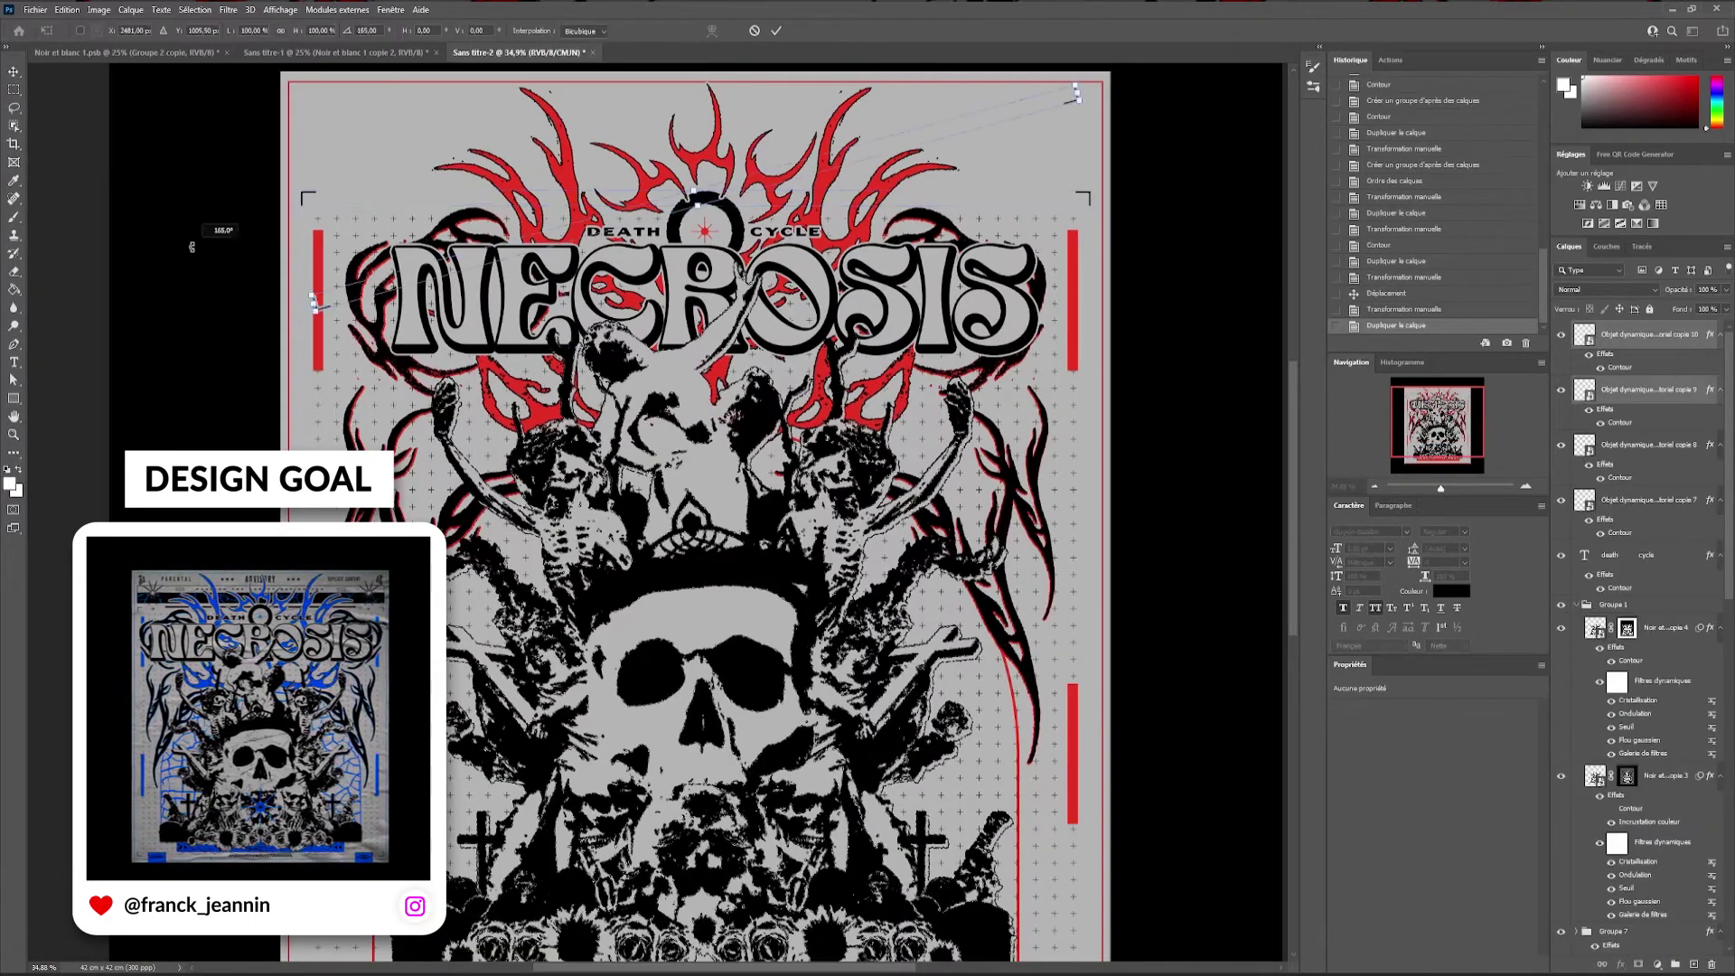
pyautogui.press('Return')
pyautogui.hotkey('ctrl', '-')
pyautogui.moveTo(994, 230); pyautogui.dragTo(935, 737)
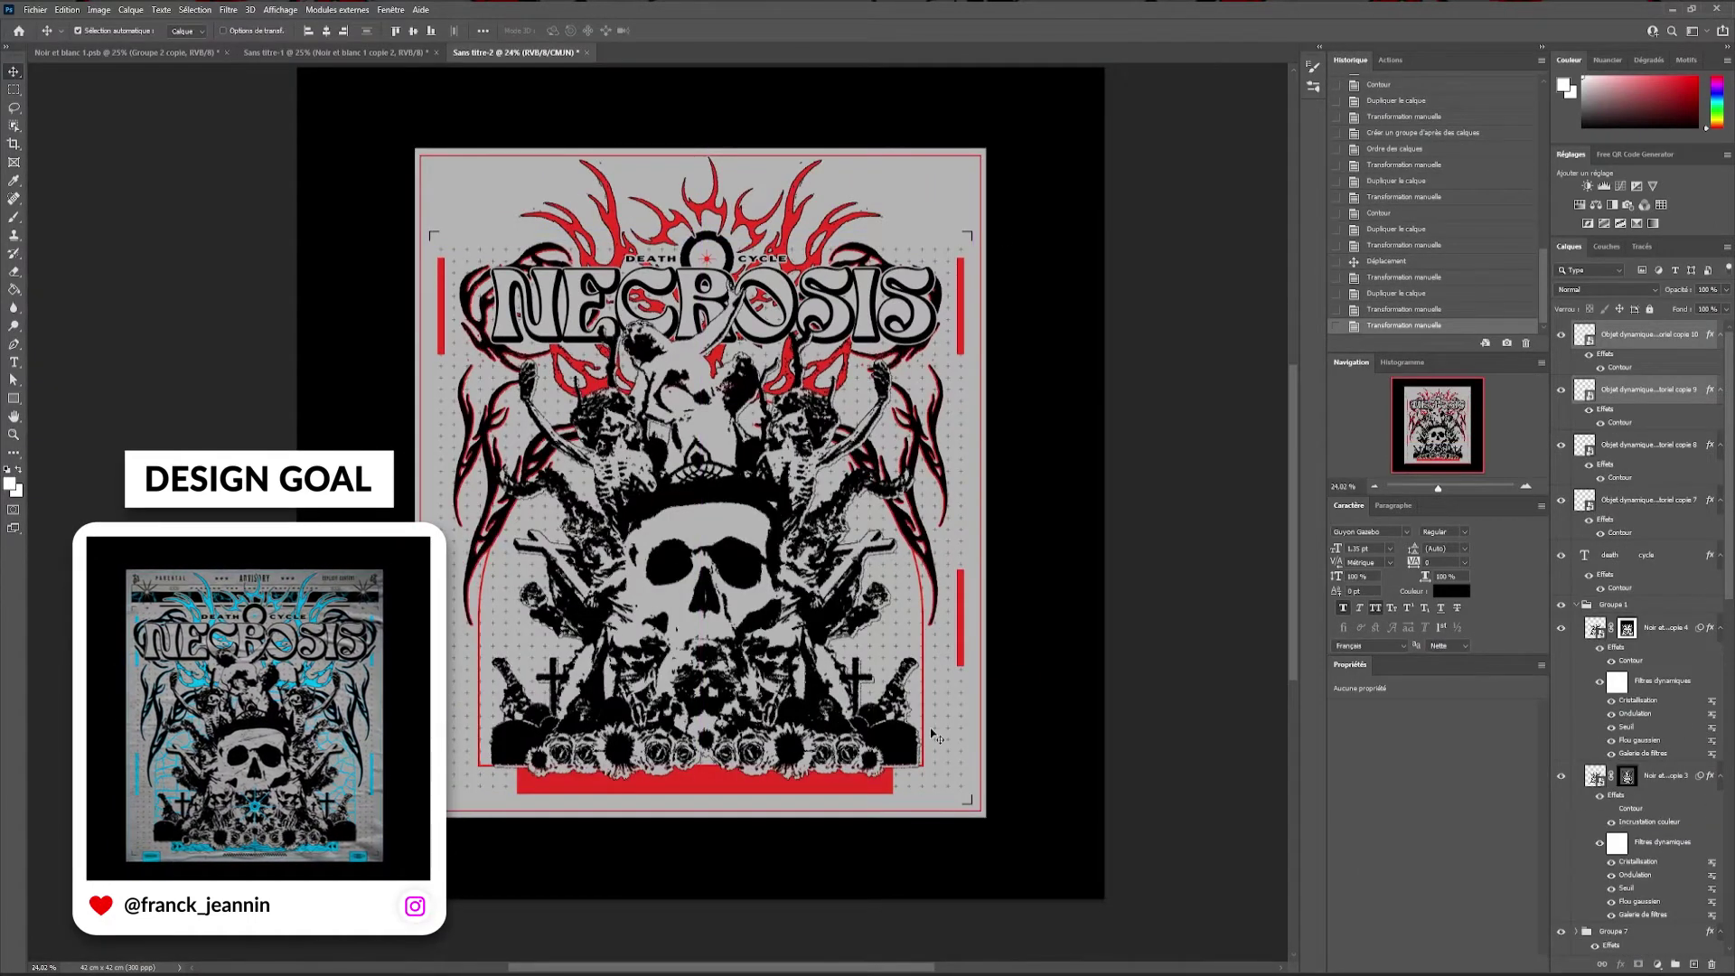
# Duplicate the black rectangle bar and move it up across the top
pyautogui.hotkey('ctrl', 'j')
pyautogui.hotkey('ctrl', 't')
pyautogui.moveTo(953, 265)
pyautogui.mouseDown()
pyautogui.moveTo(952, 337)
pyautogui.moveTo(976, 186)
pyautogui.mouseUp()
pyautogui.press('Return')
pyautogui.press('Down')
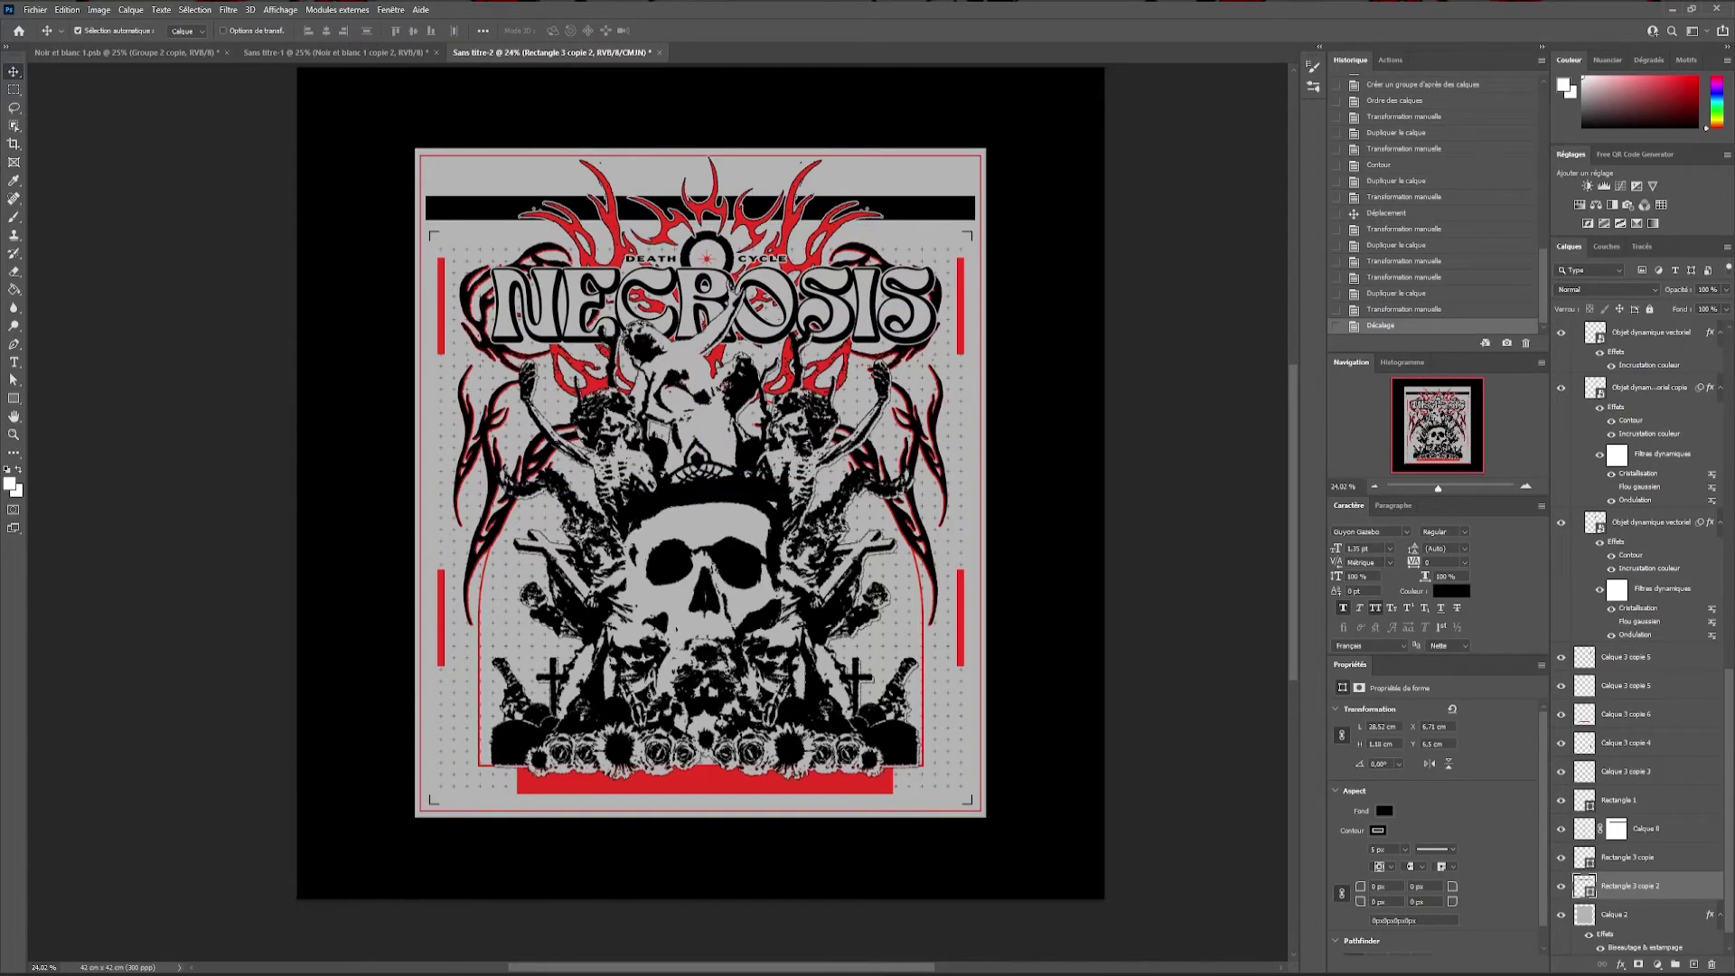
# Duplicate the arrow shape and bring it above the red bar
pyautogui.hotkey('ctrl', 'j')
pyautogui.hotkey('ctrl', 't')
pyautogui.scroll(2, 743, 348)
pyautogui.press('Return')
pyautogui.hotkey('ctrl', 'shift', ']')
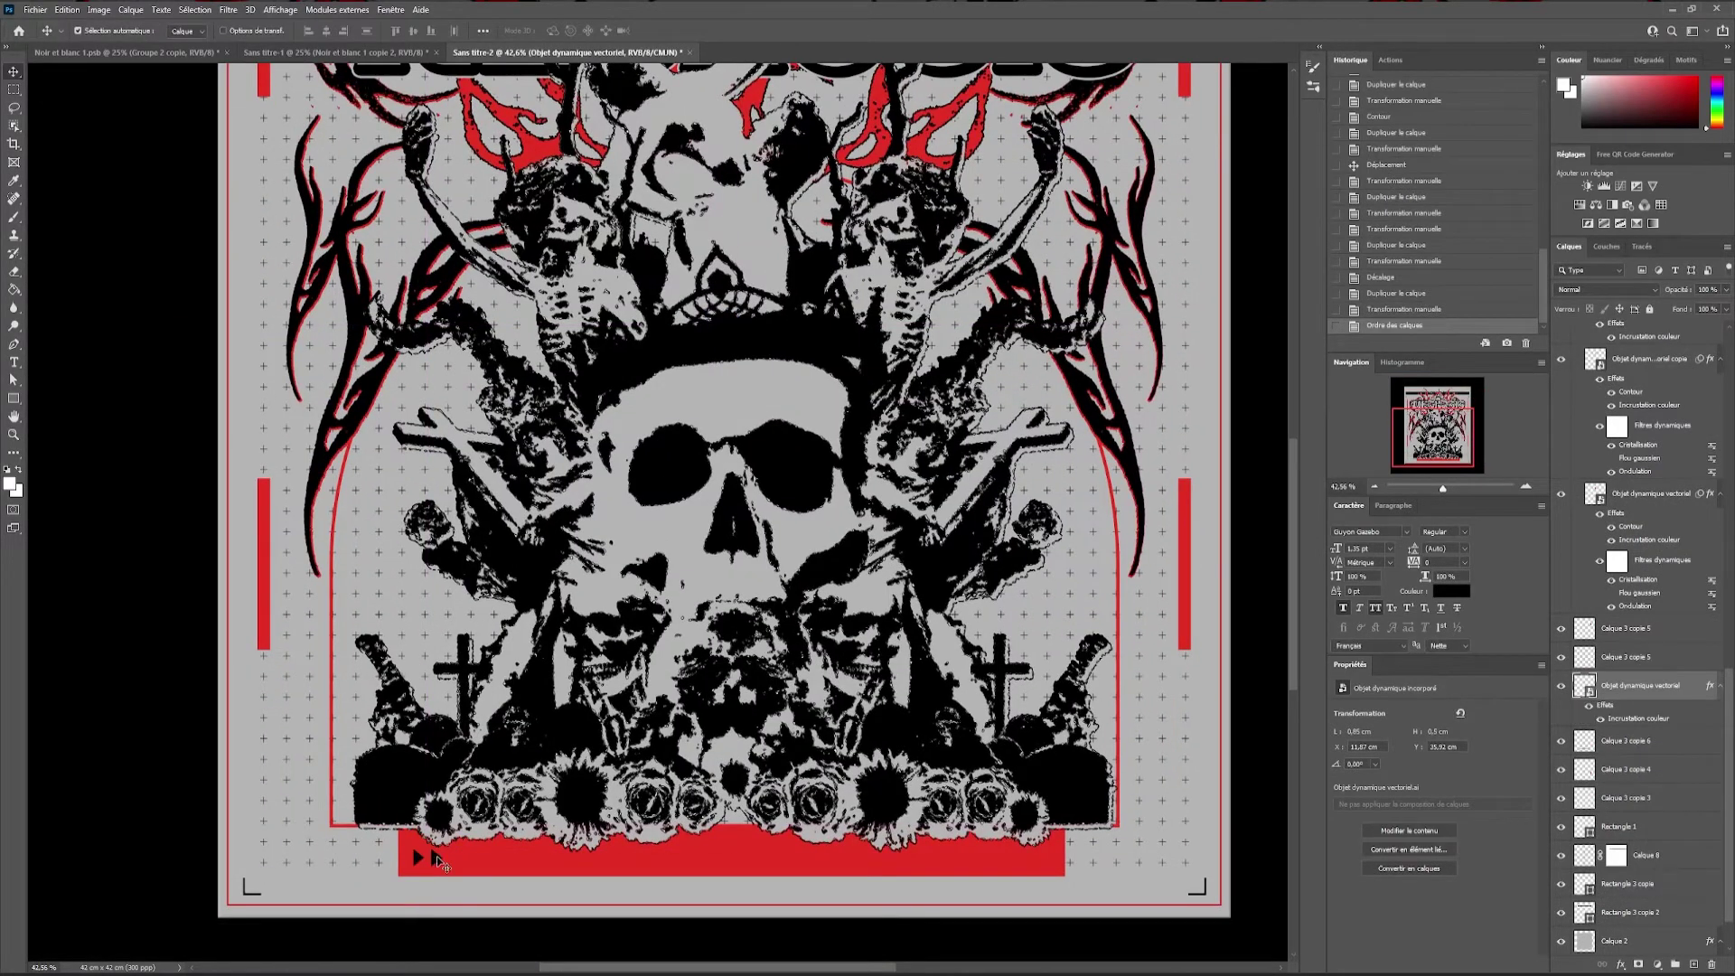
# Place a flipped arrow copy at the red bar's right end and make the red bar taller
pyautogui.moveTo(435, 855)
pyautogui.mouseDown()
pyautogui.moveTo(1052, 864)
pyautogui.moveTo(1039, 854)
pyautogui.mouseUp()
pyautogui.press('Return')
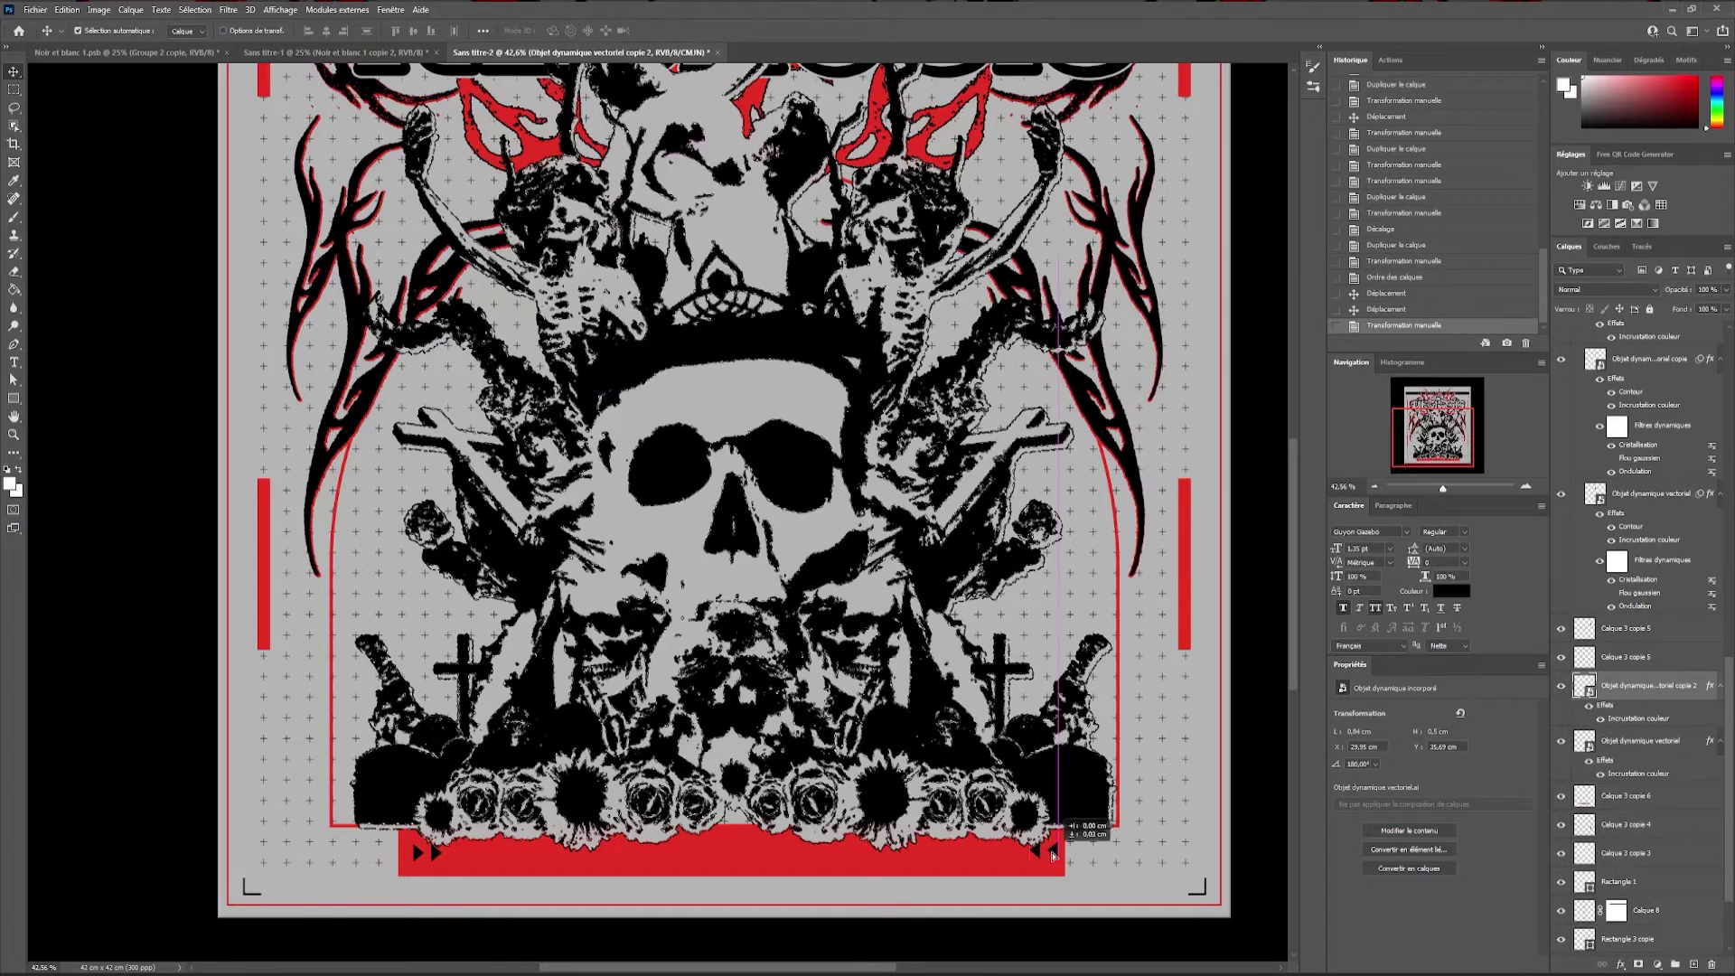
pyautogui.keyDown('shift'); pyautogui.click(440, 861); pyautogui.keyUp('shift')
pyautogui.click(714, 858)
pyautogui.hotkey('ctrl', 't')
pyautogui.moveTo(731, 824); pyautogui.dragTo(734, 783)
pyautogui.press('Return')
# Move both arrows down onto the red bar
pyautogui.click(1039, 850)
pyautogui.keyDown('shift'); pyautogui.click(425, 852); pyautogui.keyUp('shift')
pyautogui.hotkey('ctrl', 't')
pyautogui.moveTo(997, 858); pyautogui.dragTo(997, 858)
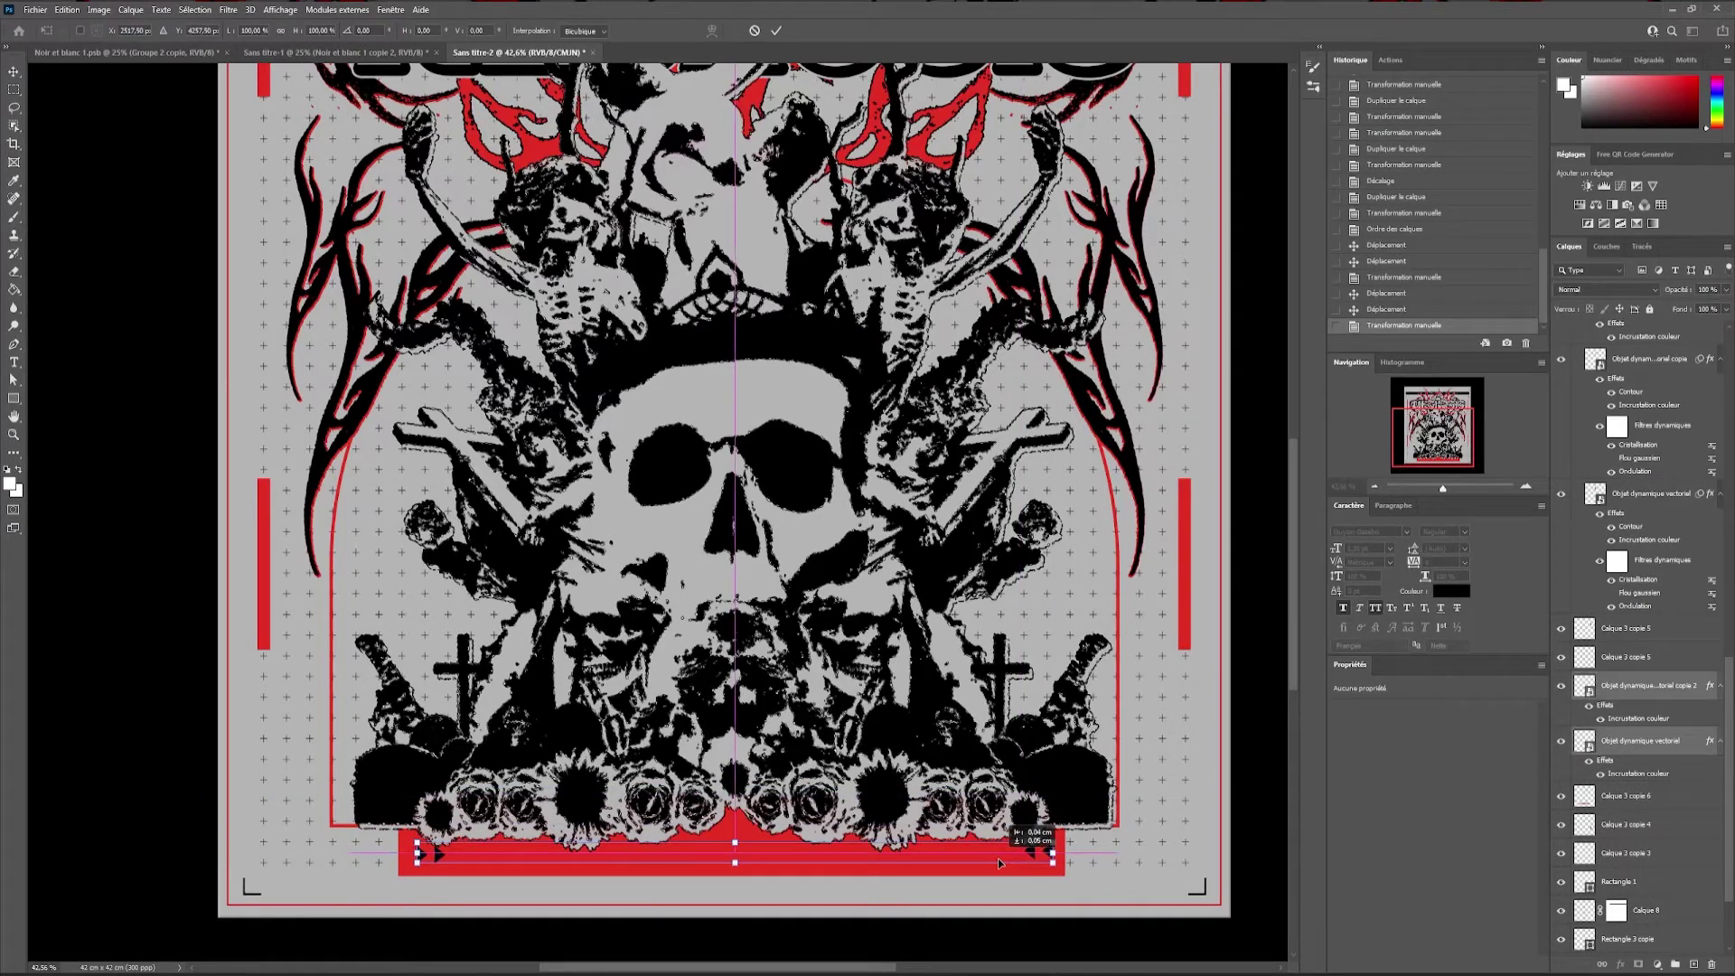
pyautogui.press('Return')
# Add a wavy line copy under the red bar's right end
pyautogui.click(1059, 872)
pyautogui.hotkey('ctrl', 'j')
pyautogui.hotkey('ctrl', 't')
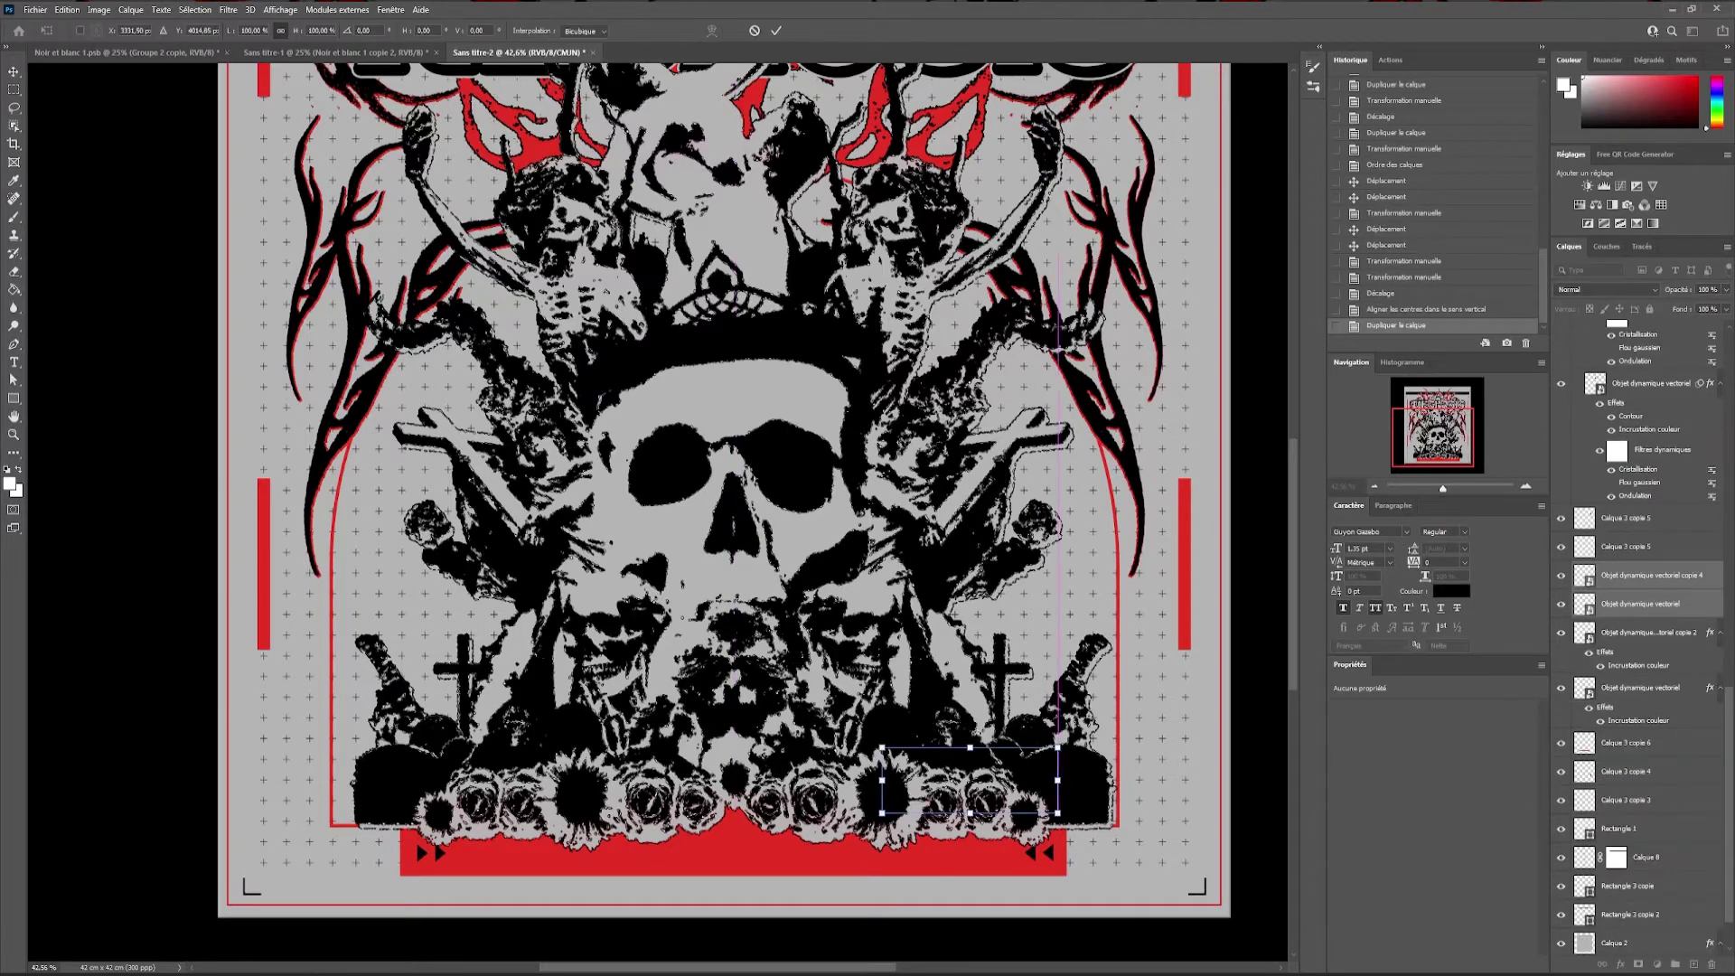
pyautogui.moveTo(1689, 961); pyautogui.dragTo(1691, 963)
pyautogui.hotkey('ctrl', 't')
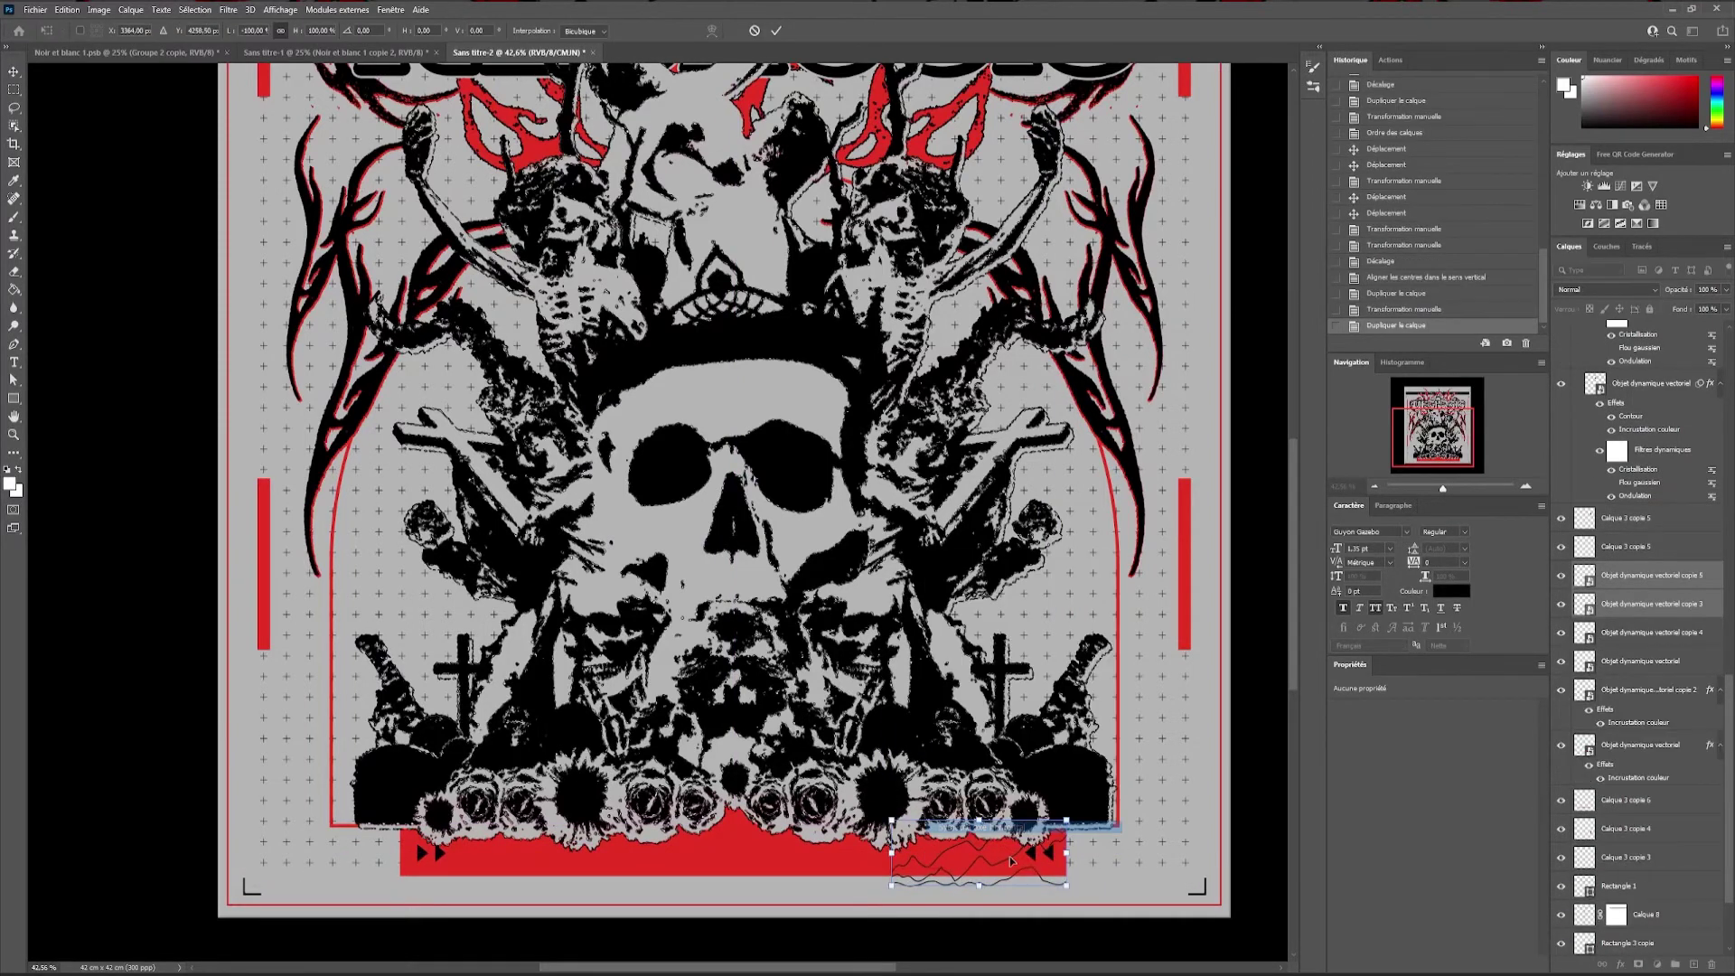
pyautogui.press('Return')
# Duplicate the vector decoration layer for the bottom band
pyautogui.click(770, 868)
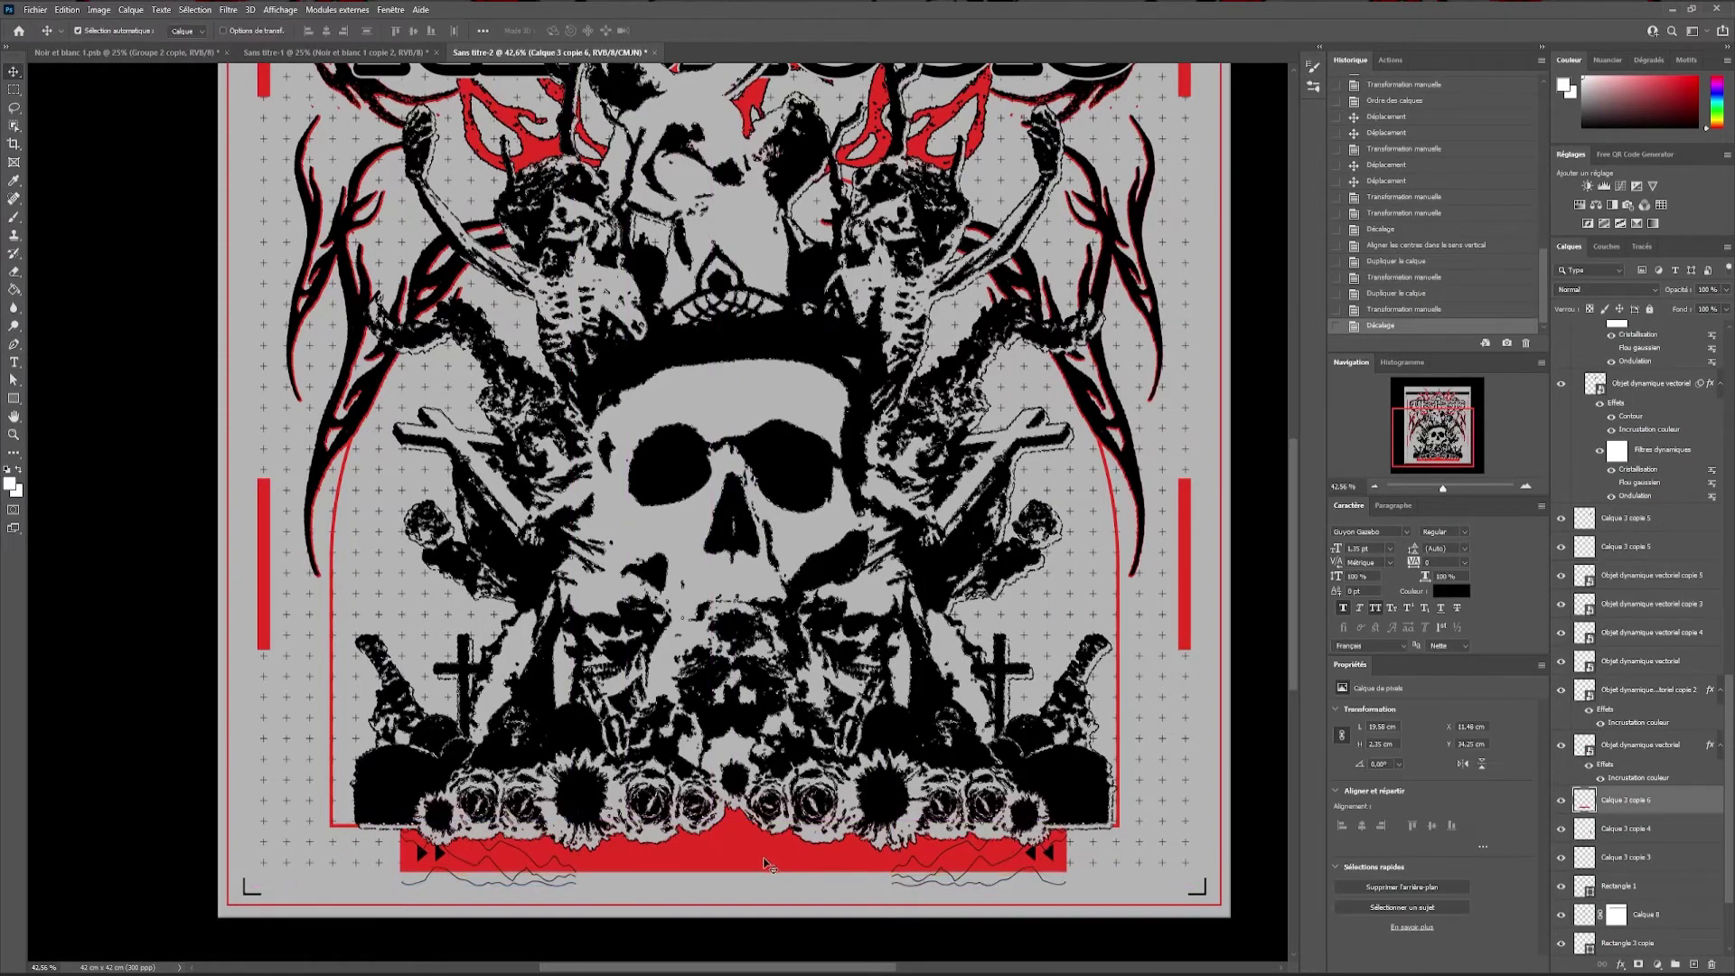
pyautogui.click(712, 531)
pyautogui.hotkey('ctrl', 'j')
pyautogui.hotkey('ctrl', 't')
pyautogui.press('Return')
pyautogui.scroll(3, 754, 868)
pyautogui.click(931, 845)
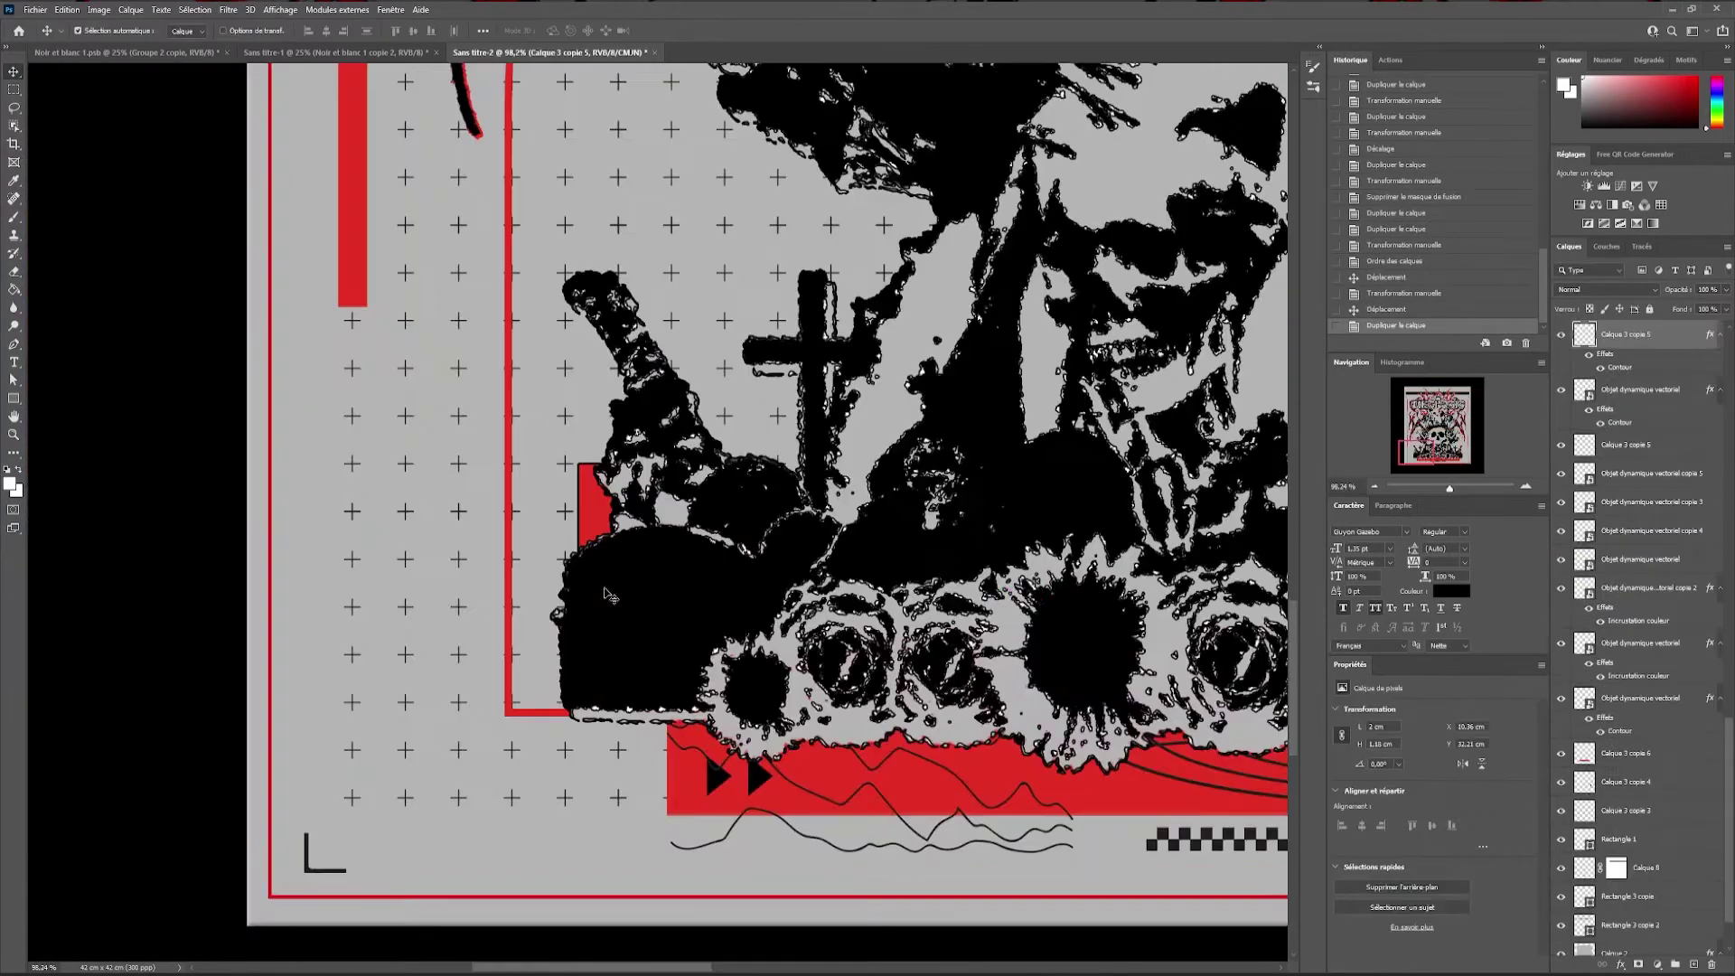
# Put red squares in the bottom corners with the DANGER and globe emblems on them
pyautogui.moveTo(606, 594); pyautogui.dragTo(506, 872)
pyautogui.scroll(-3, 419, 664)
pyautogui.scroll(1, 237, 671)
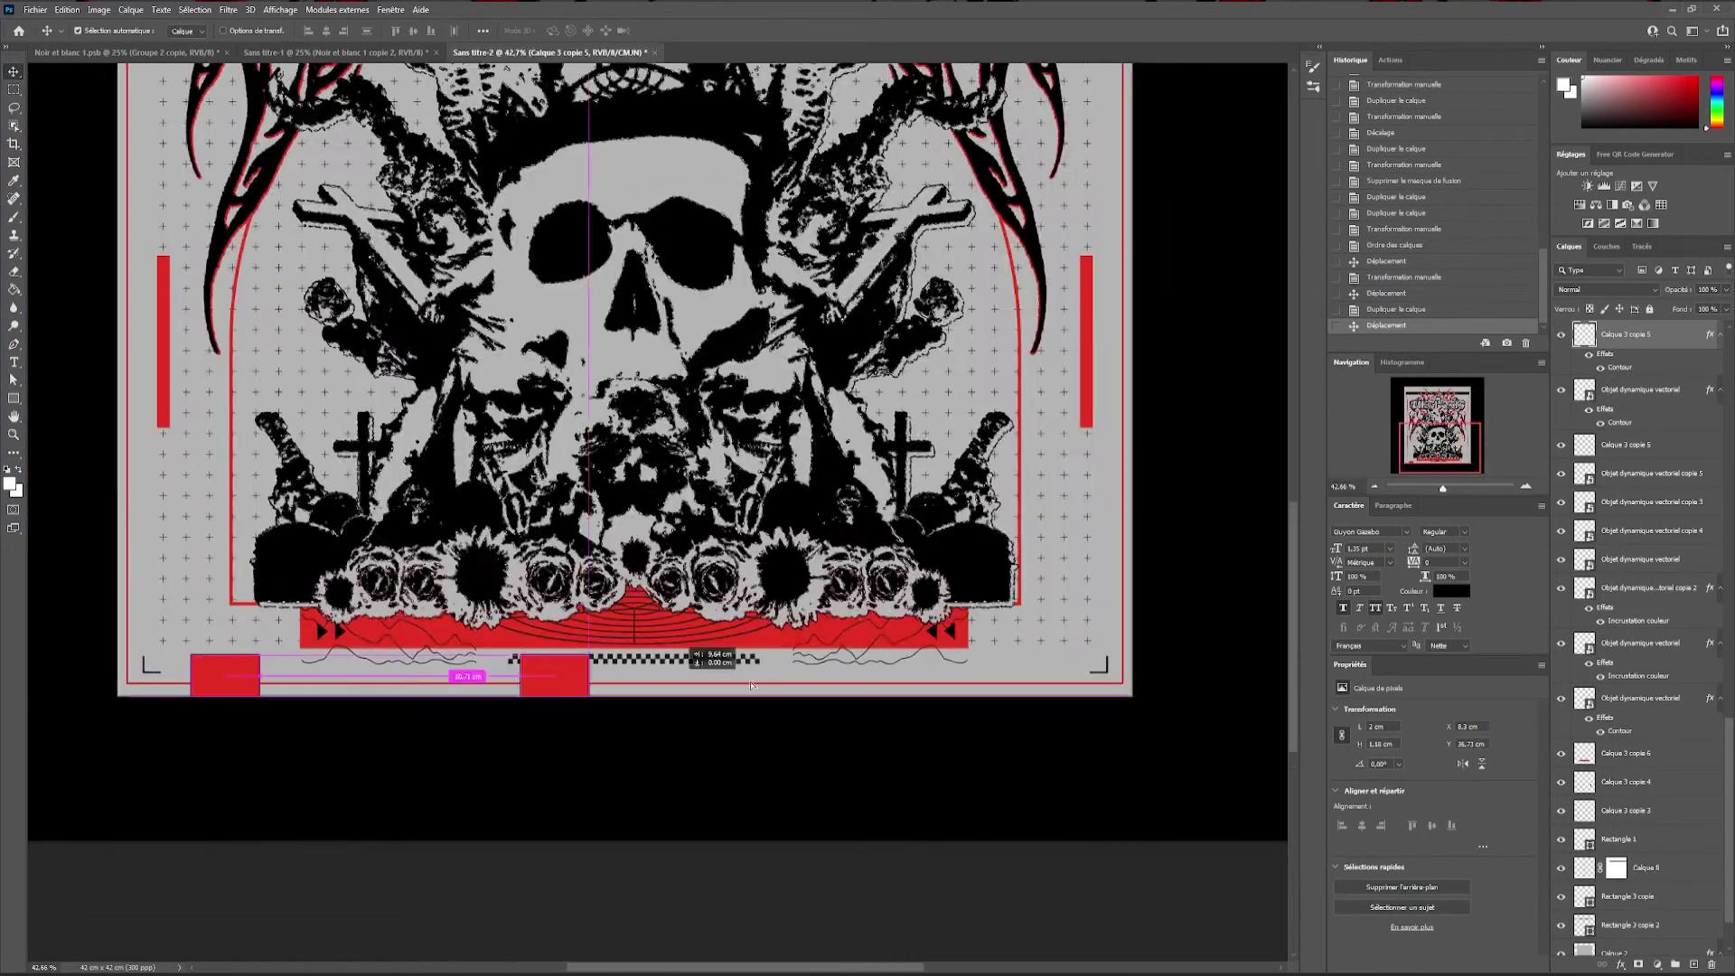
pyautogui.moveTo(217, 676); pyautogui.dragTo(238, 675)
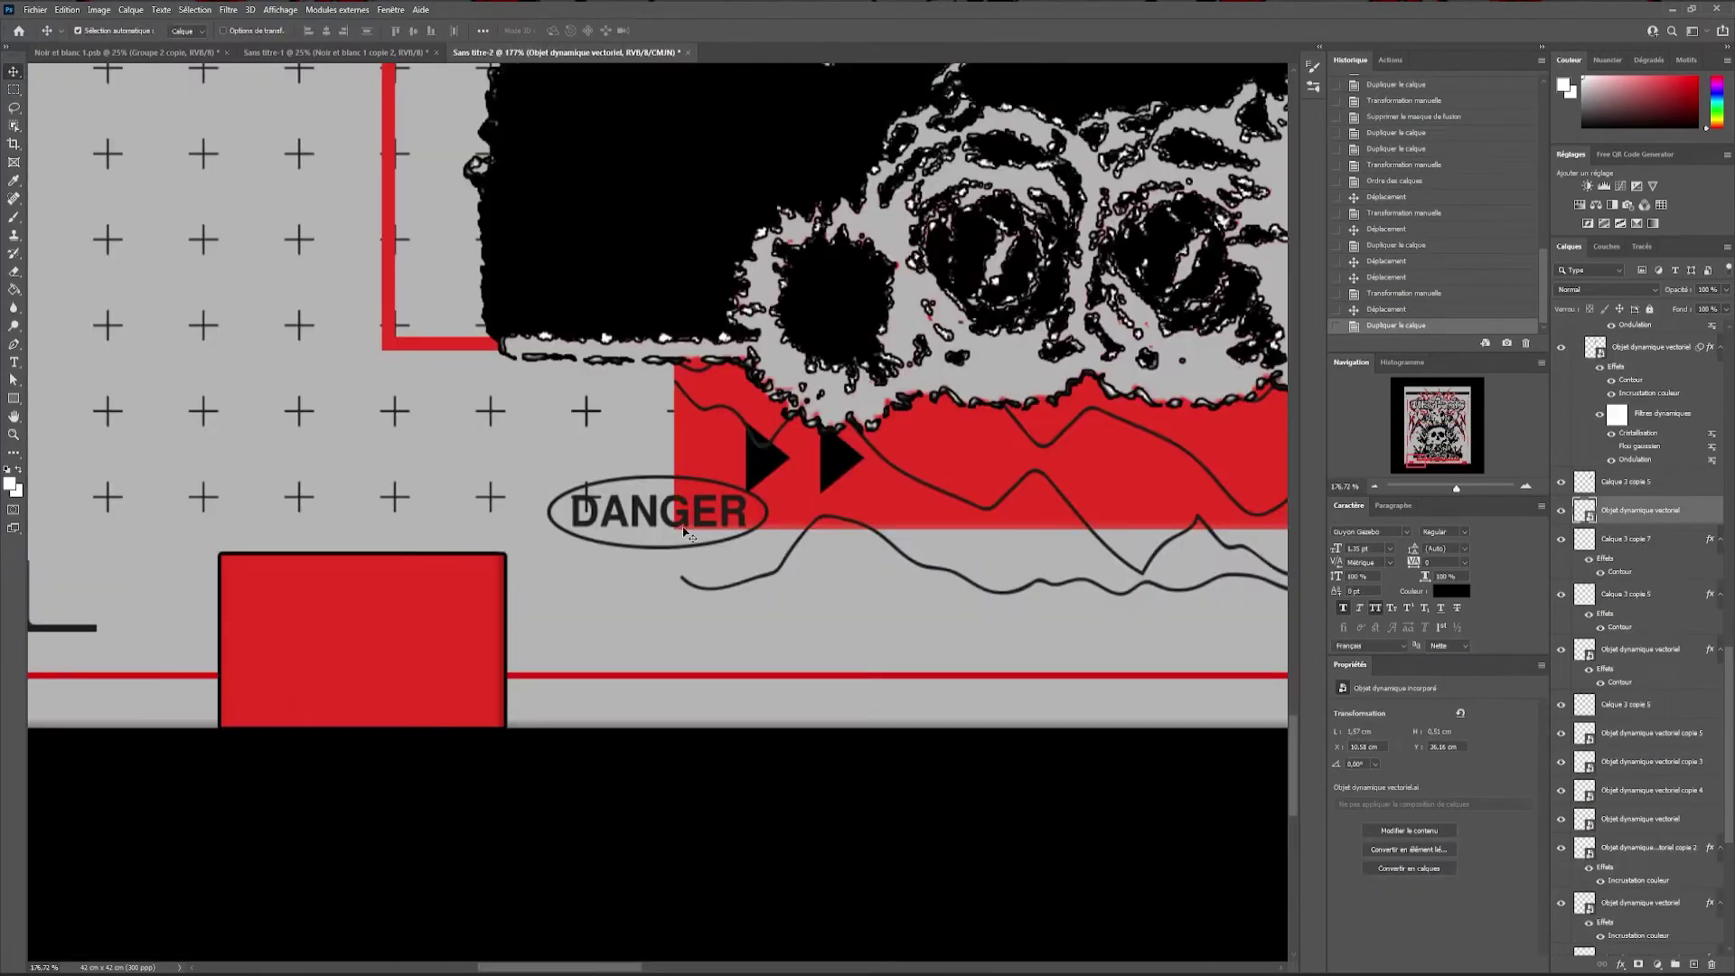
pyautogui.moveTo(687, 533); pyautogui.dragTo(403, 641)
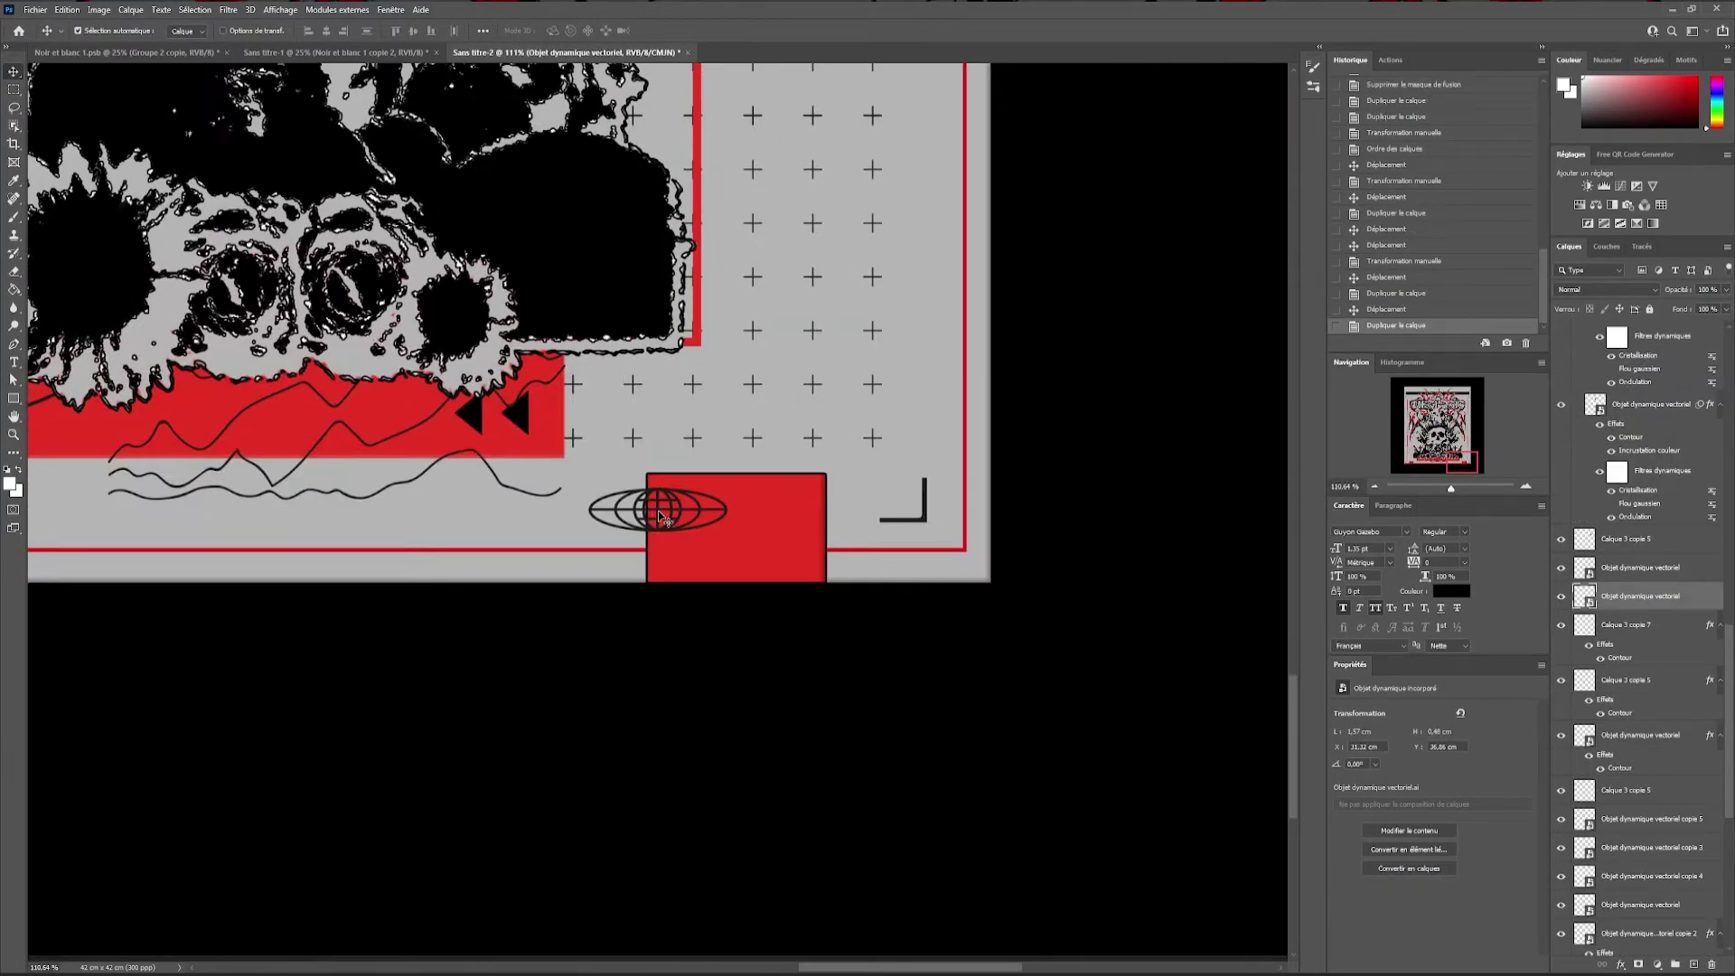
pyautogui.moveTo(736, 533); pyautogui.dragTo(737, 533)
pyautogui.scroll(-3, 121, 598)
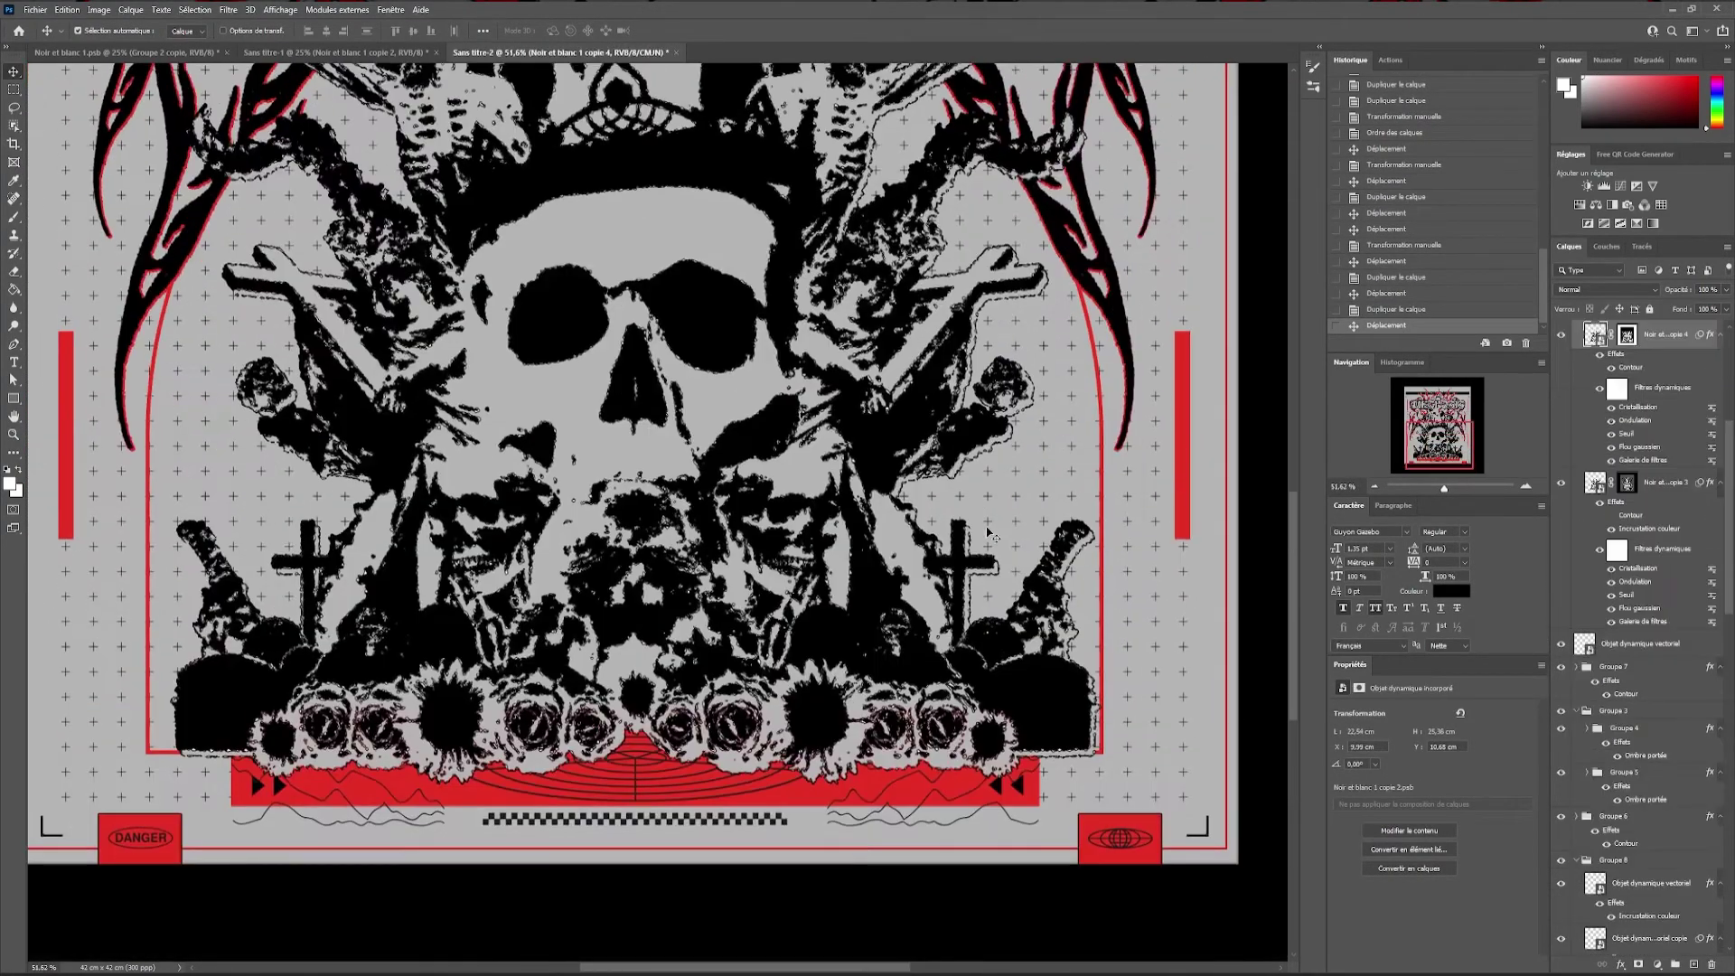
pyautogui.scroll(4, 1172, 801)
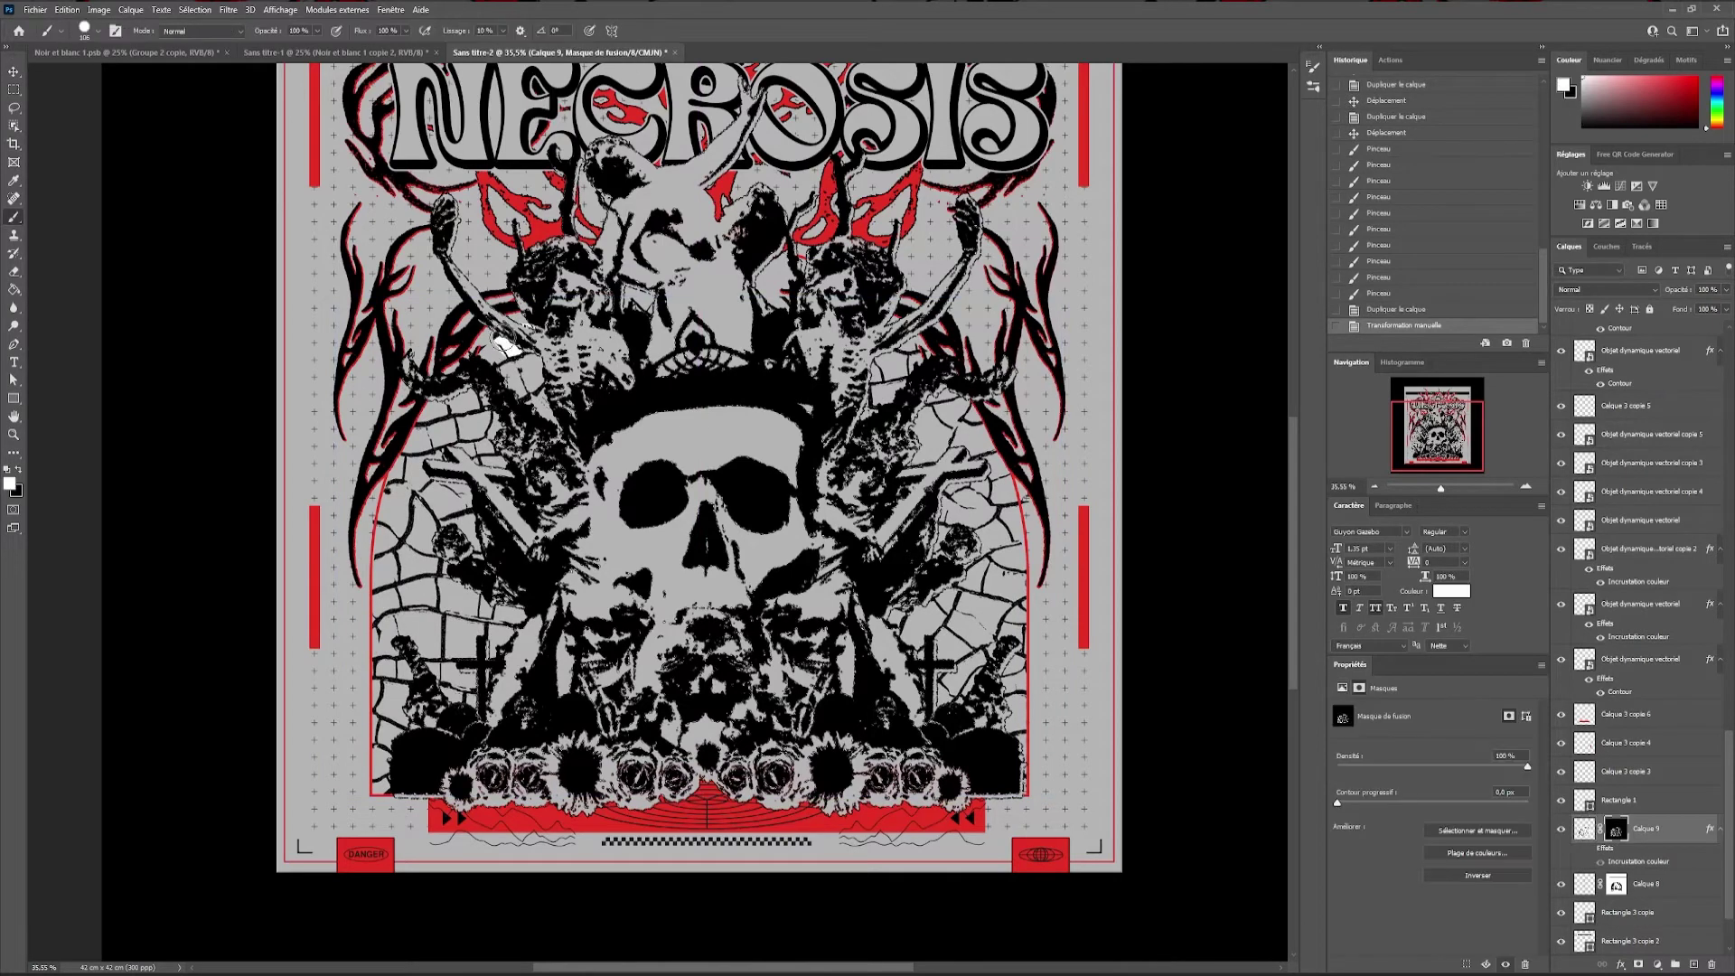
# Shift the cracked texture into place and set the red starburst below the skull
pyautogui.hotkey('ctrl', 't')
pyautogui.moveTo(524, 371); pyautogui.dragTo(426, 337)
pyautogui.press('Return')
pyautogui.press('b')
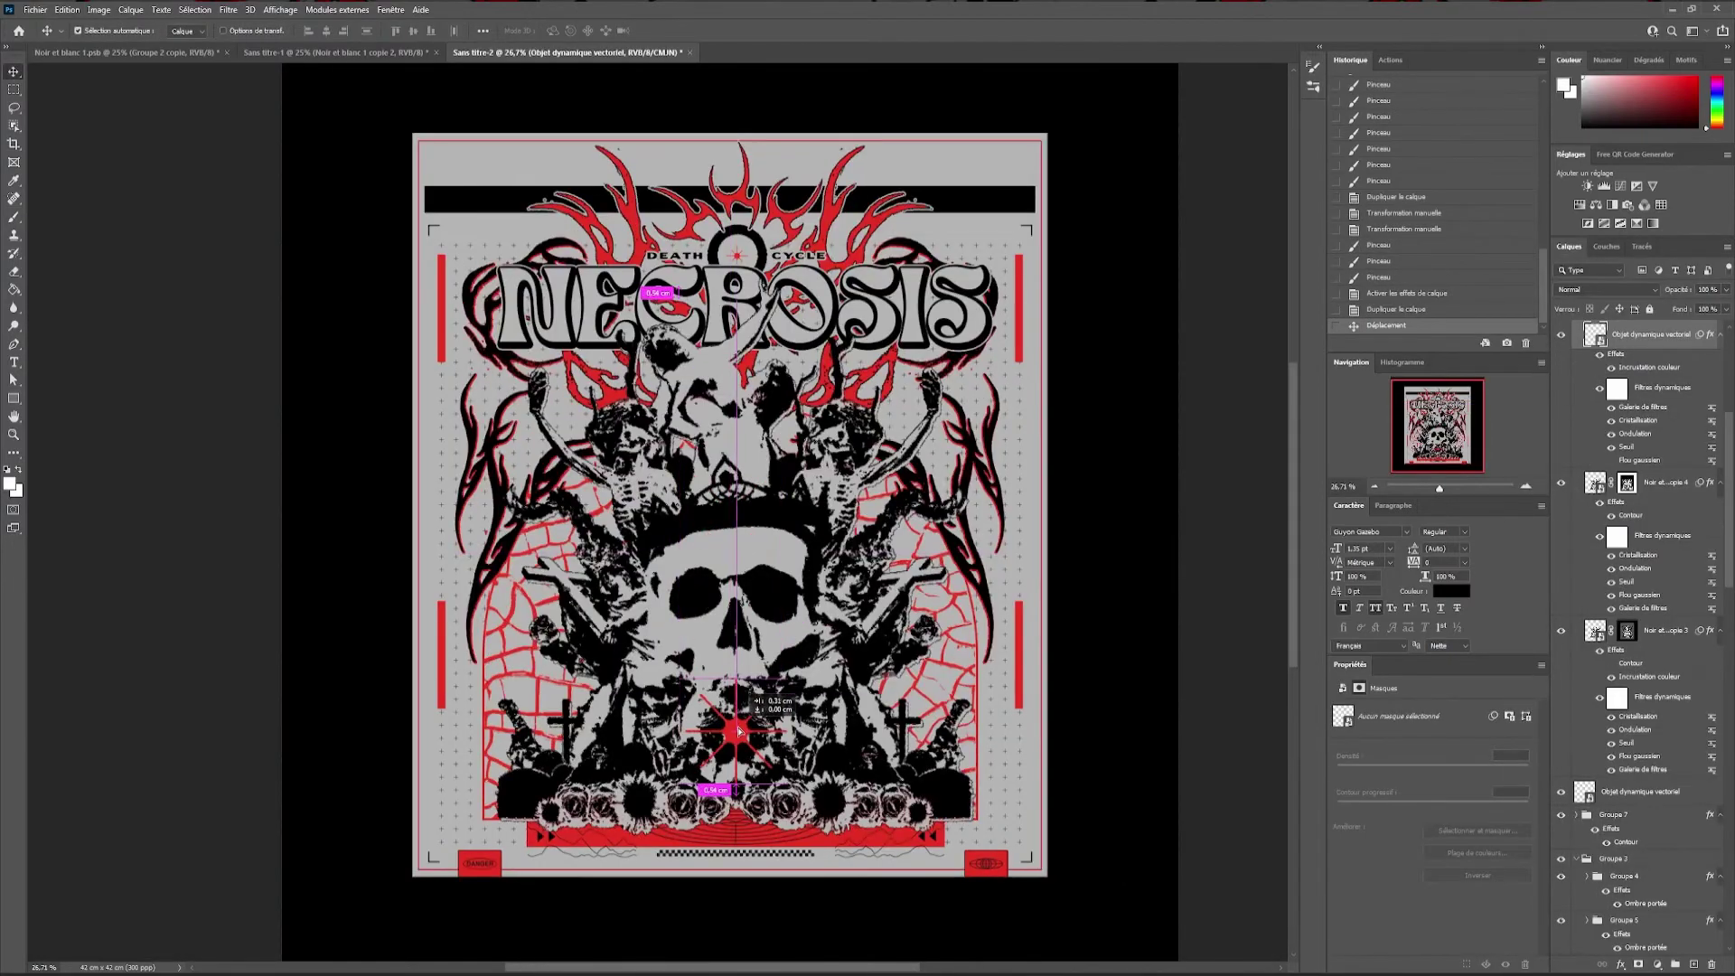
pyautogui.scroll(2, 739, 730)
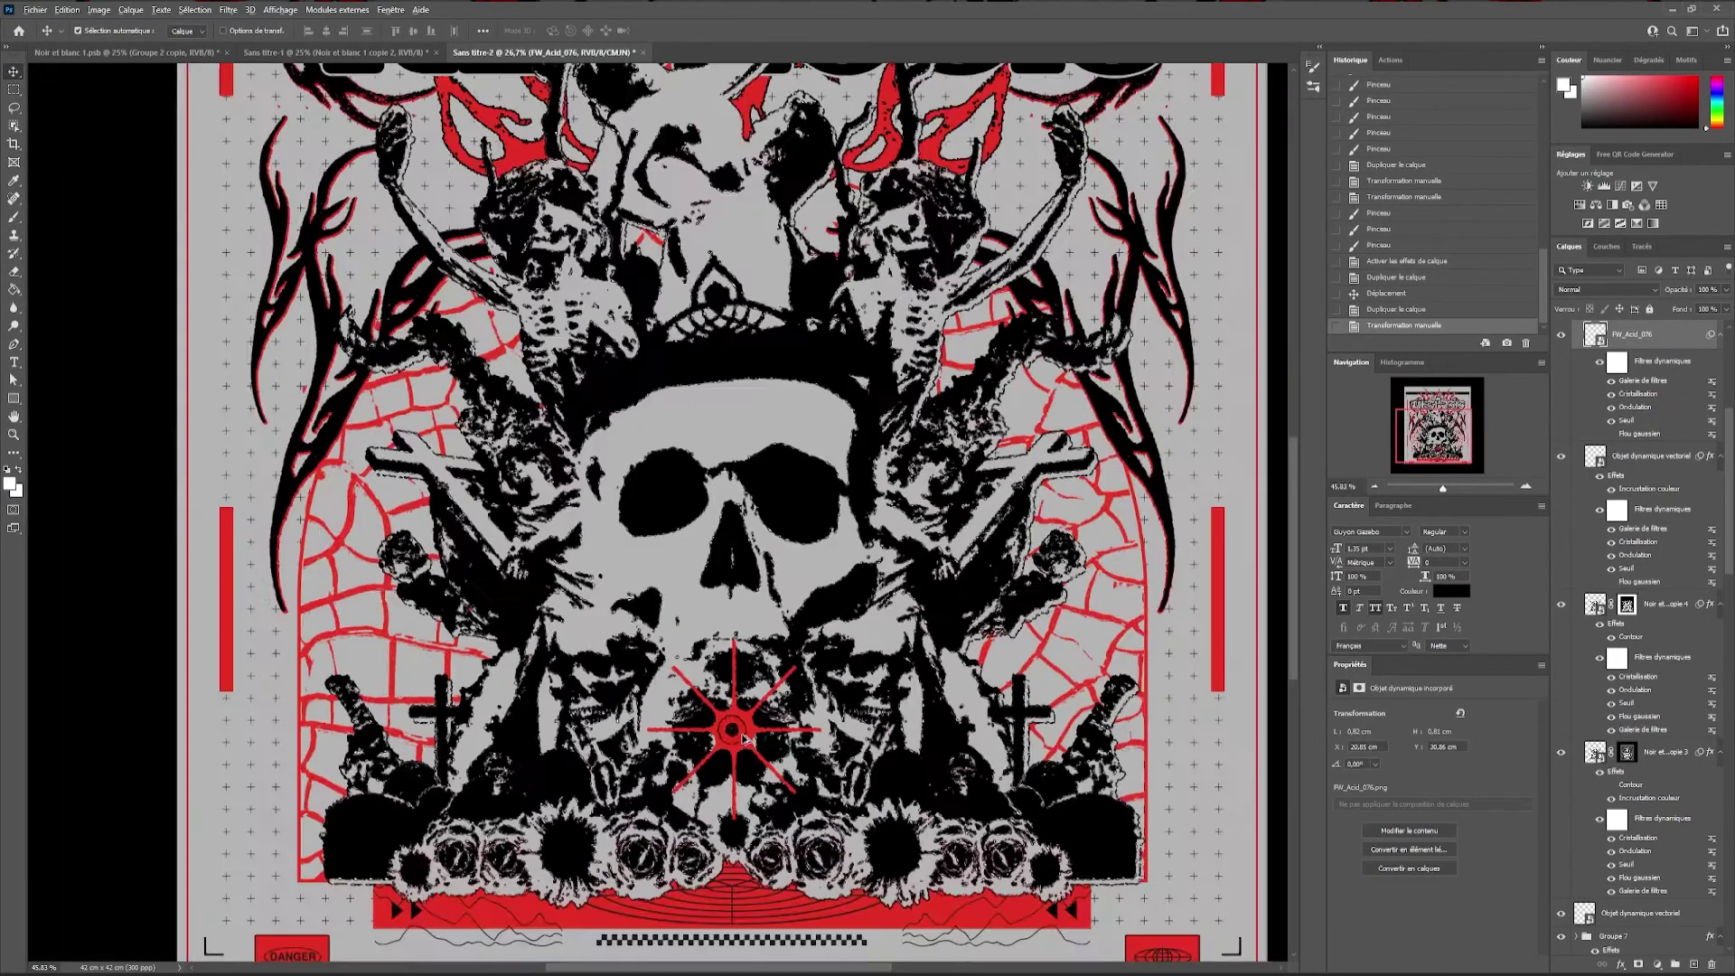
pyautogui.scroll(2, 739, 730)
pyautogui.press('Return')
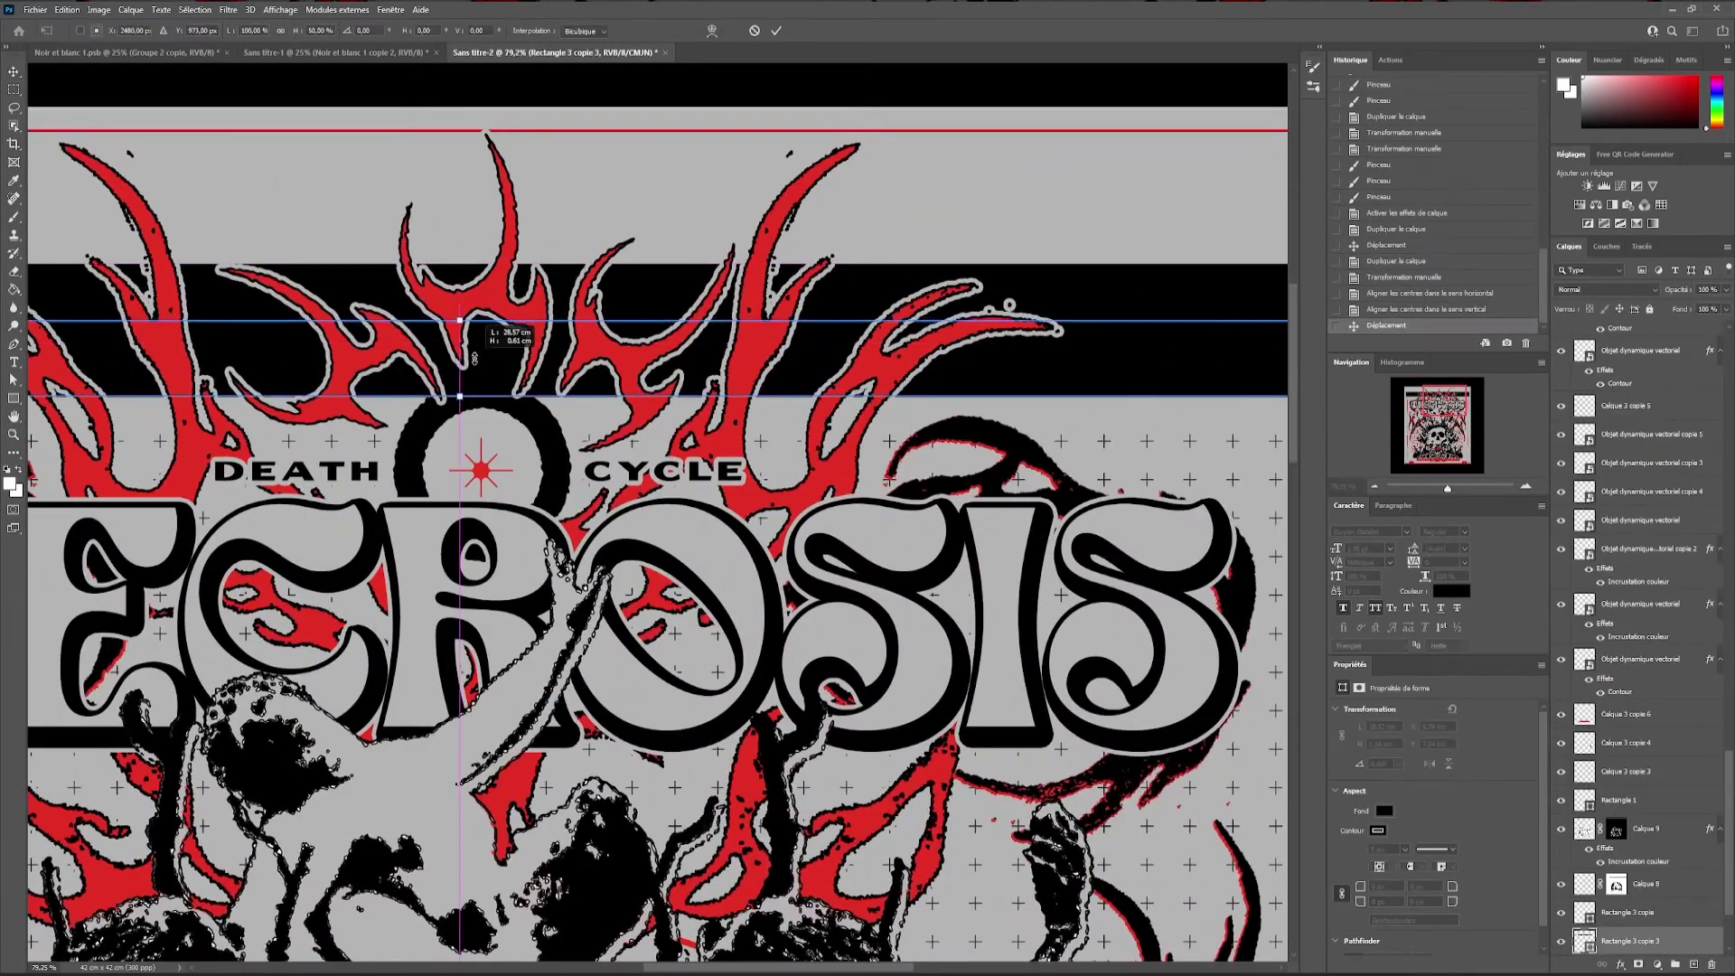
# Slim and stretch the black bar copy into a thin line under the top band
pyautogui.moveTo(473, 359); pyautogui.dragTo(473, 371)
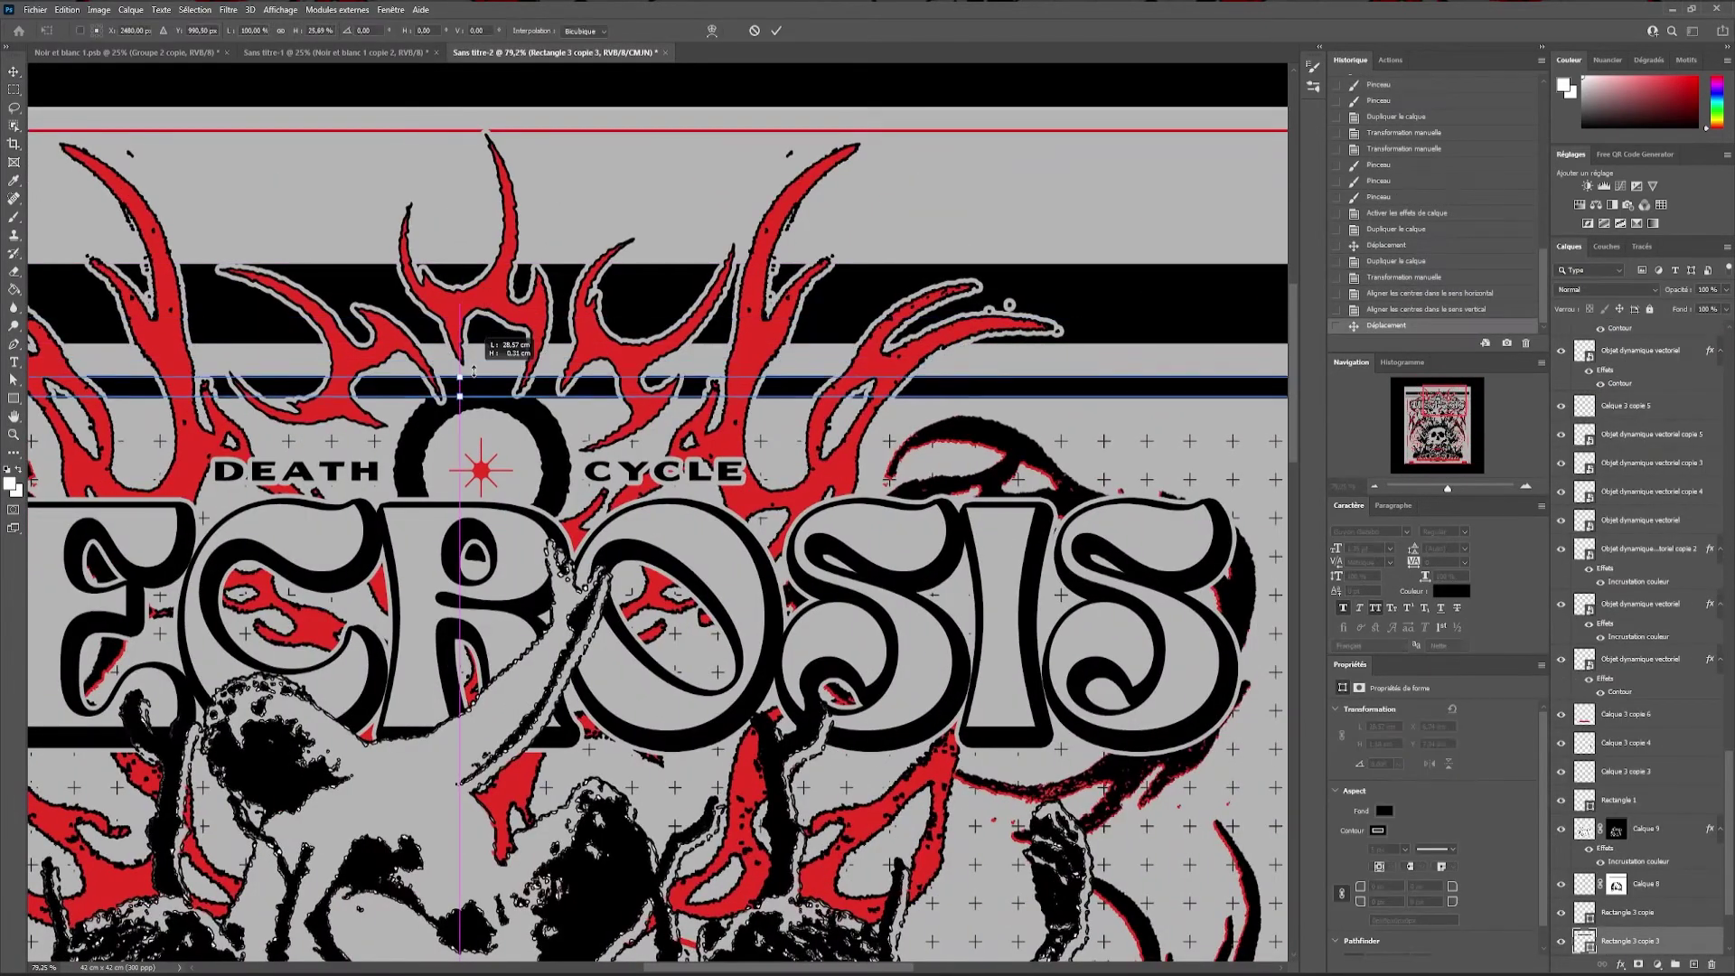
pyautogui.moveTo(1066, 390); pyautogui.dragTo(1222, 384)
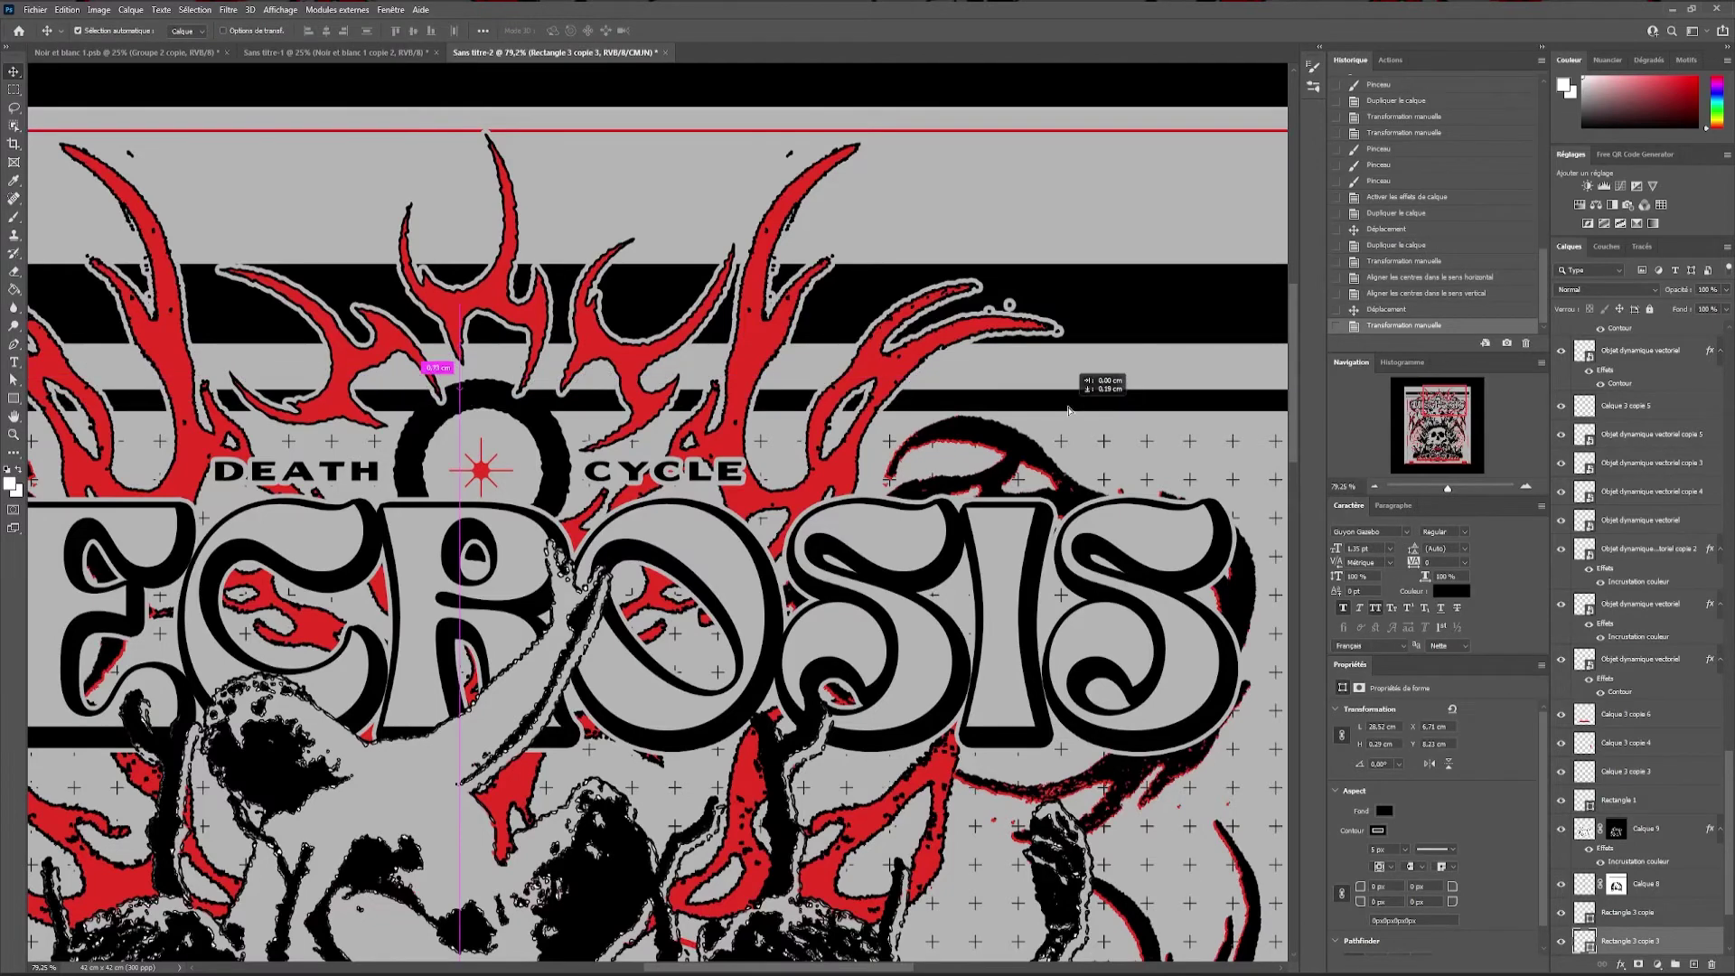
pyautogui.scroll(-3, 1066, 390)
pyautogui.press('Return')
pyautogui.moveTo(721, 420); pyautogui.dragTo(792, 420)
pyautogui.hotkey('ctrl', 't')
pyautogui.press('Return')
# Group the vector ornament layer and give the group an outline stroke
pyautogui.click(1686, 352)
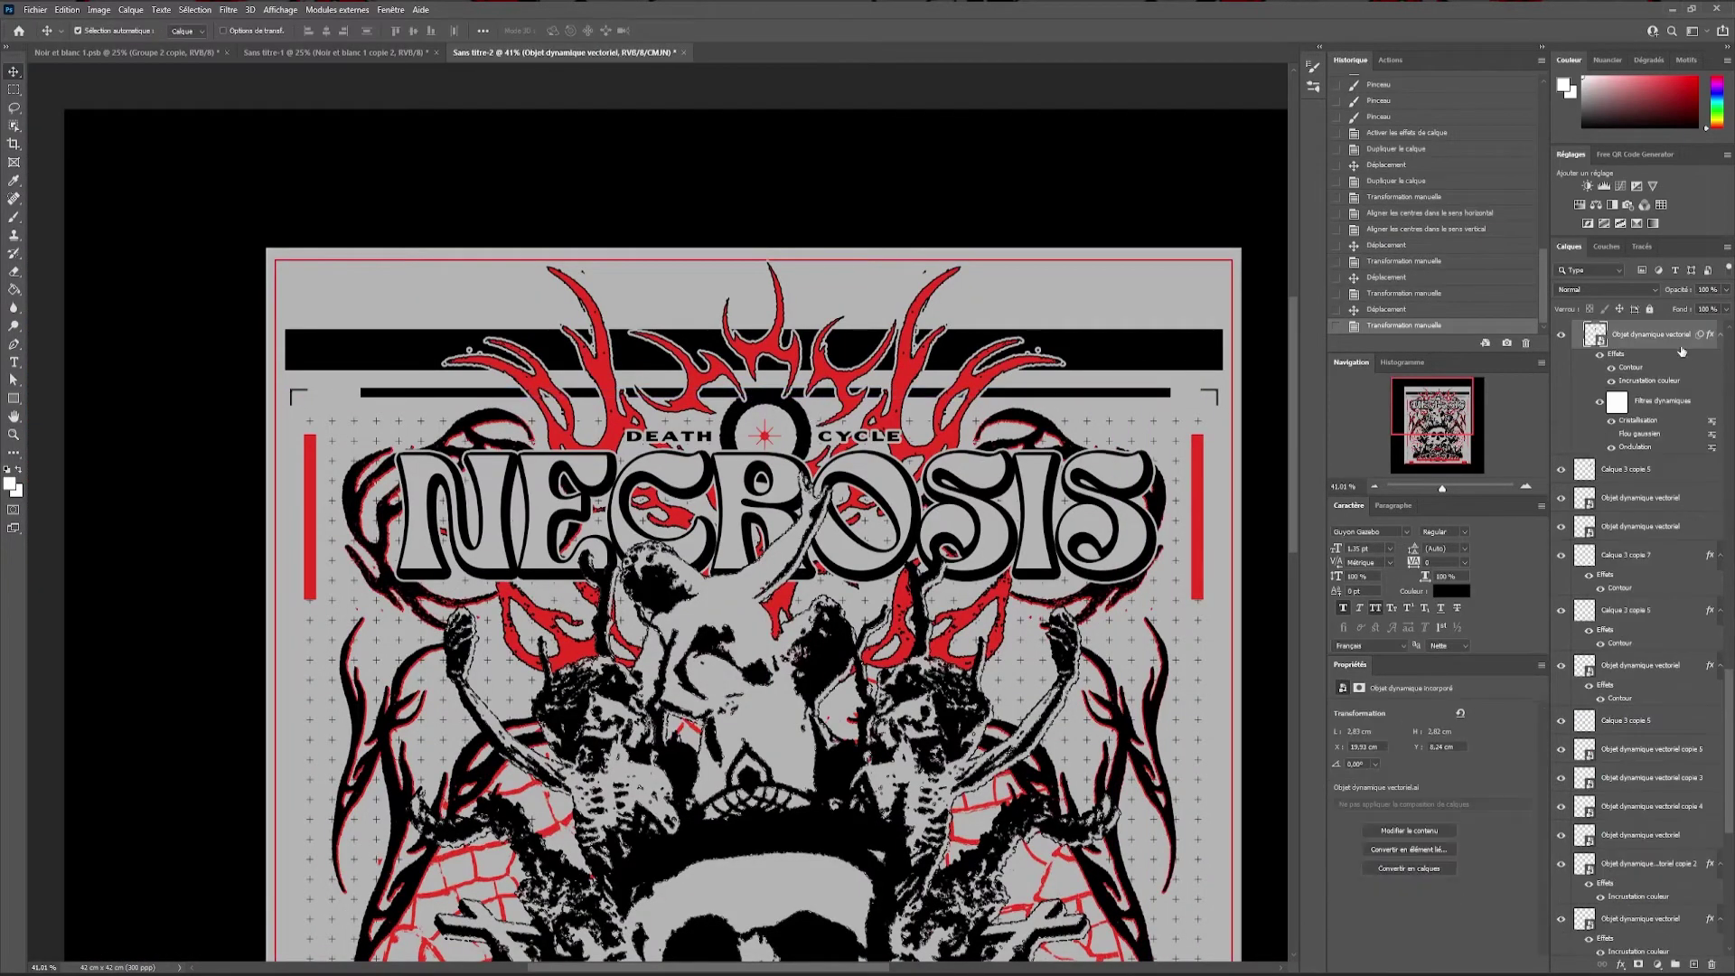
pyautogui.scroll(3, 1638, 434)
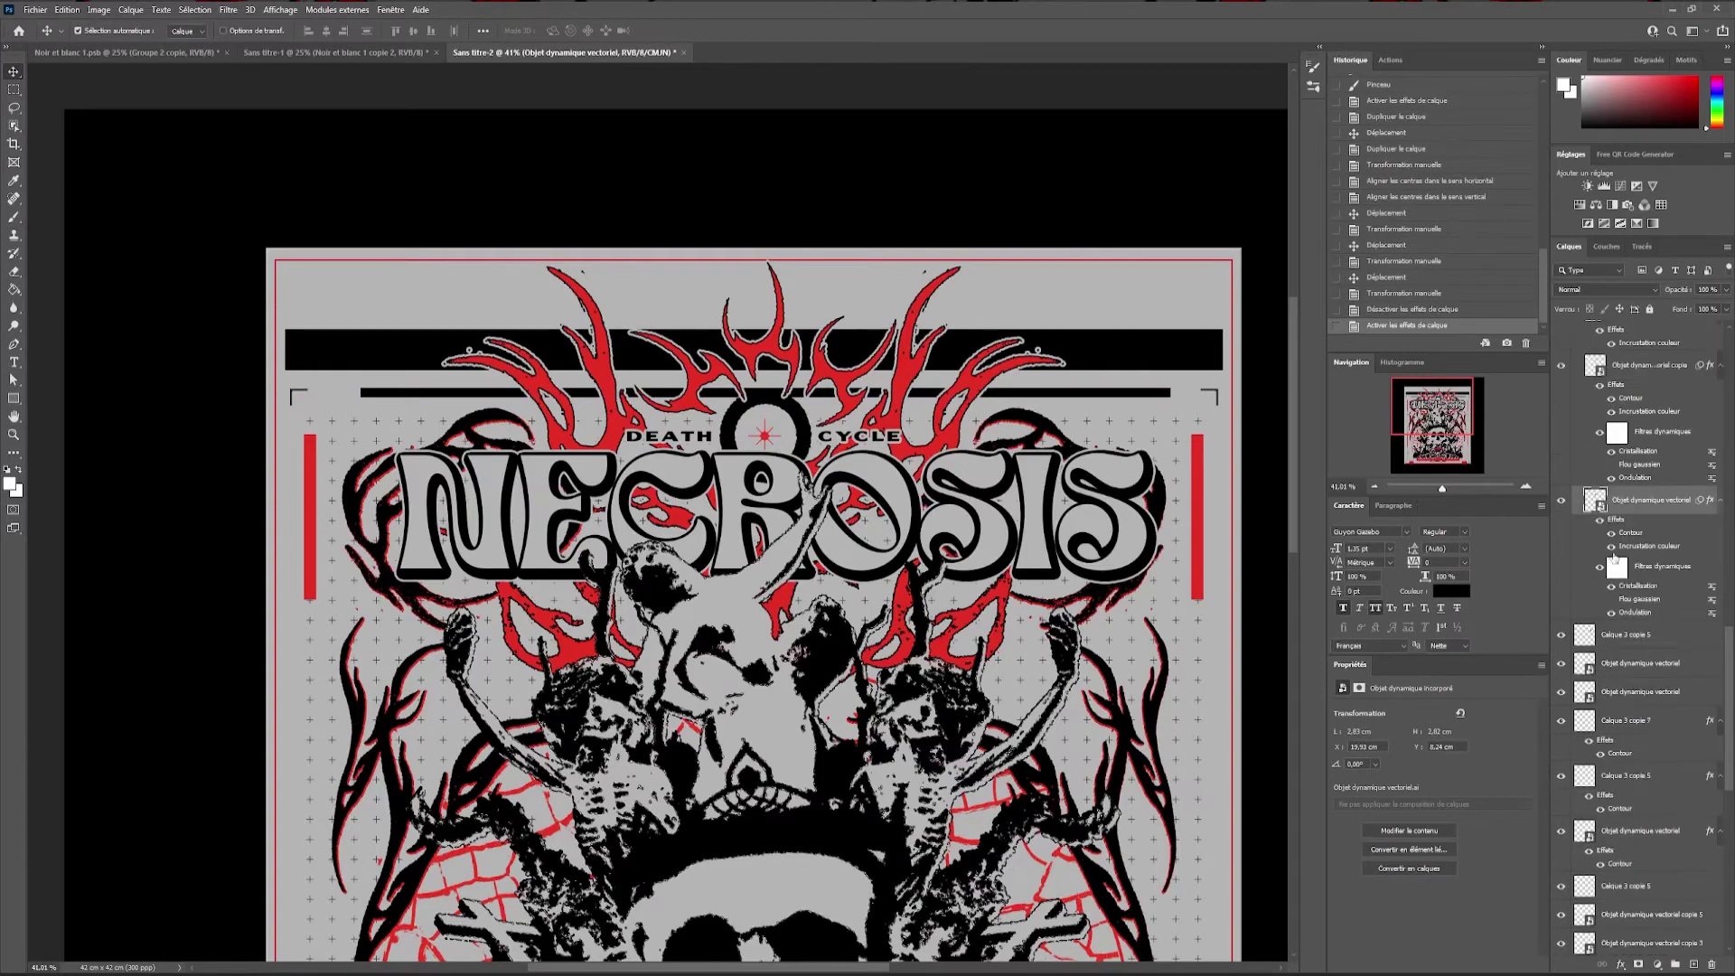
pyautogui.click(1674, 964)
pyautogui.doubleClick(1663, 495)
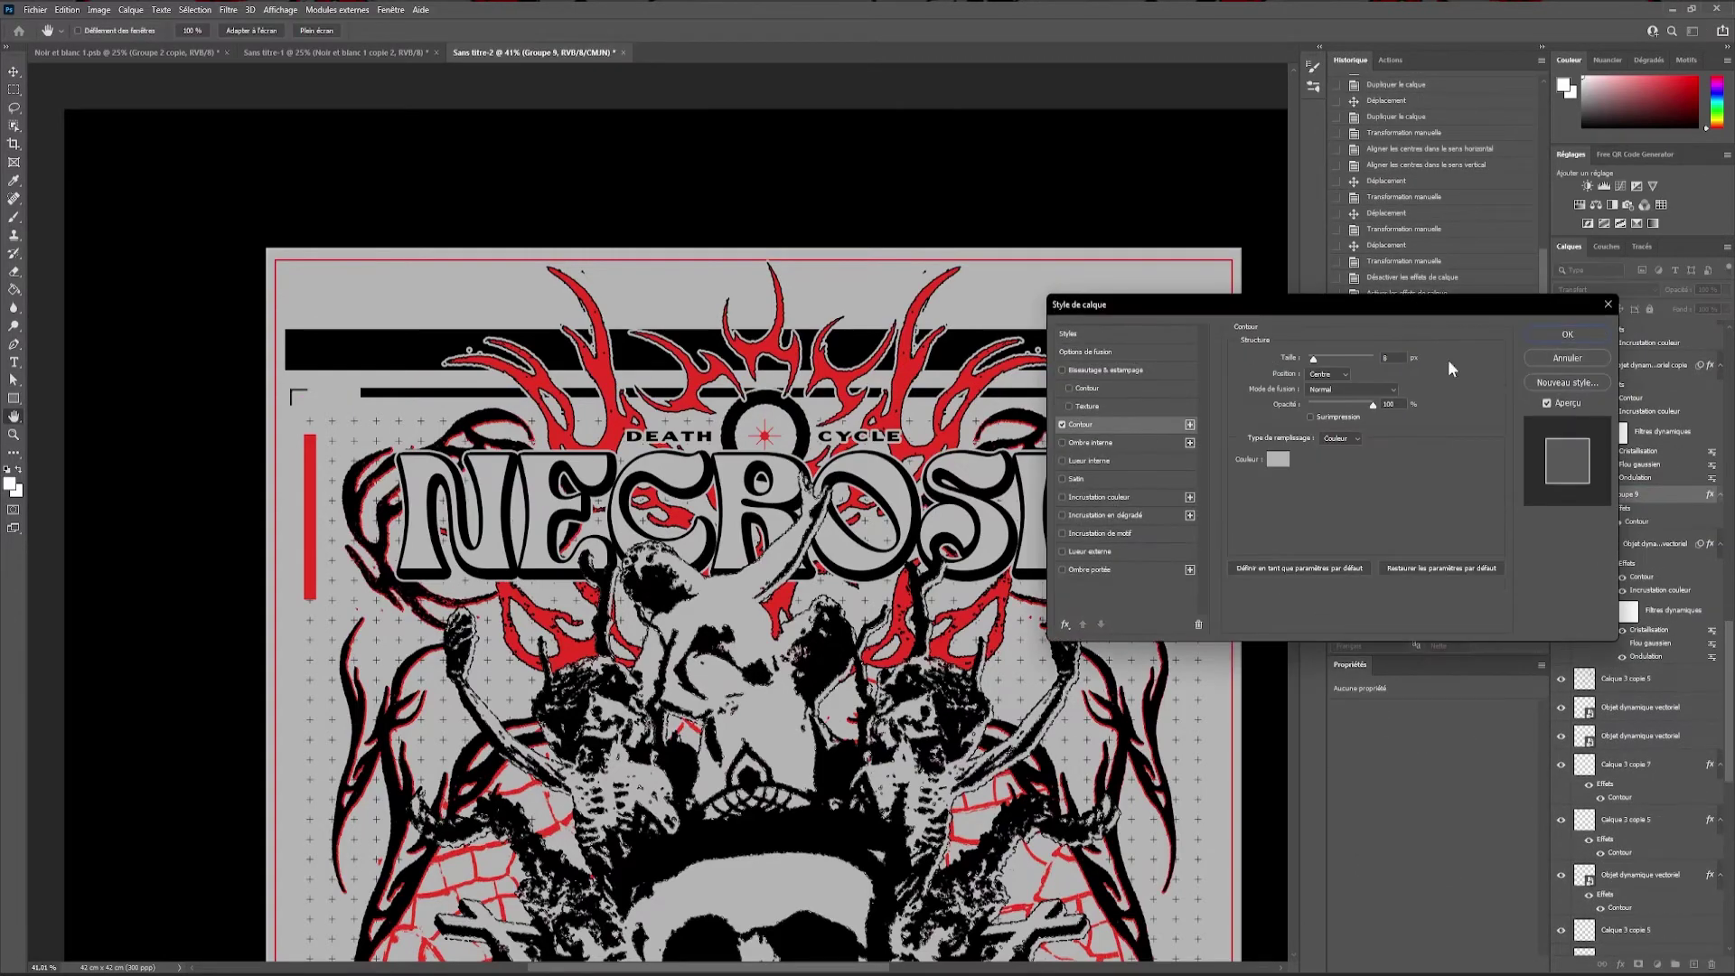
pyautogui.click(1569, 340)
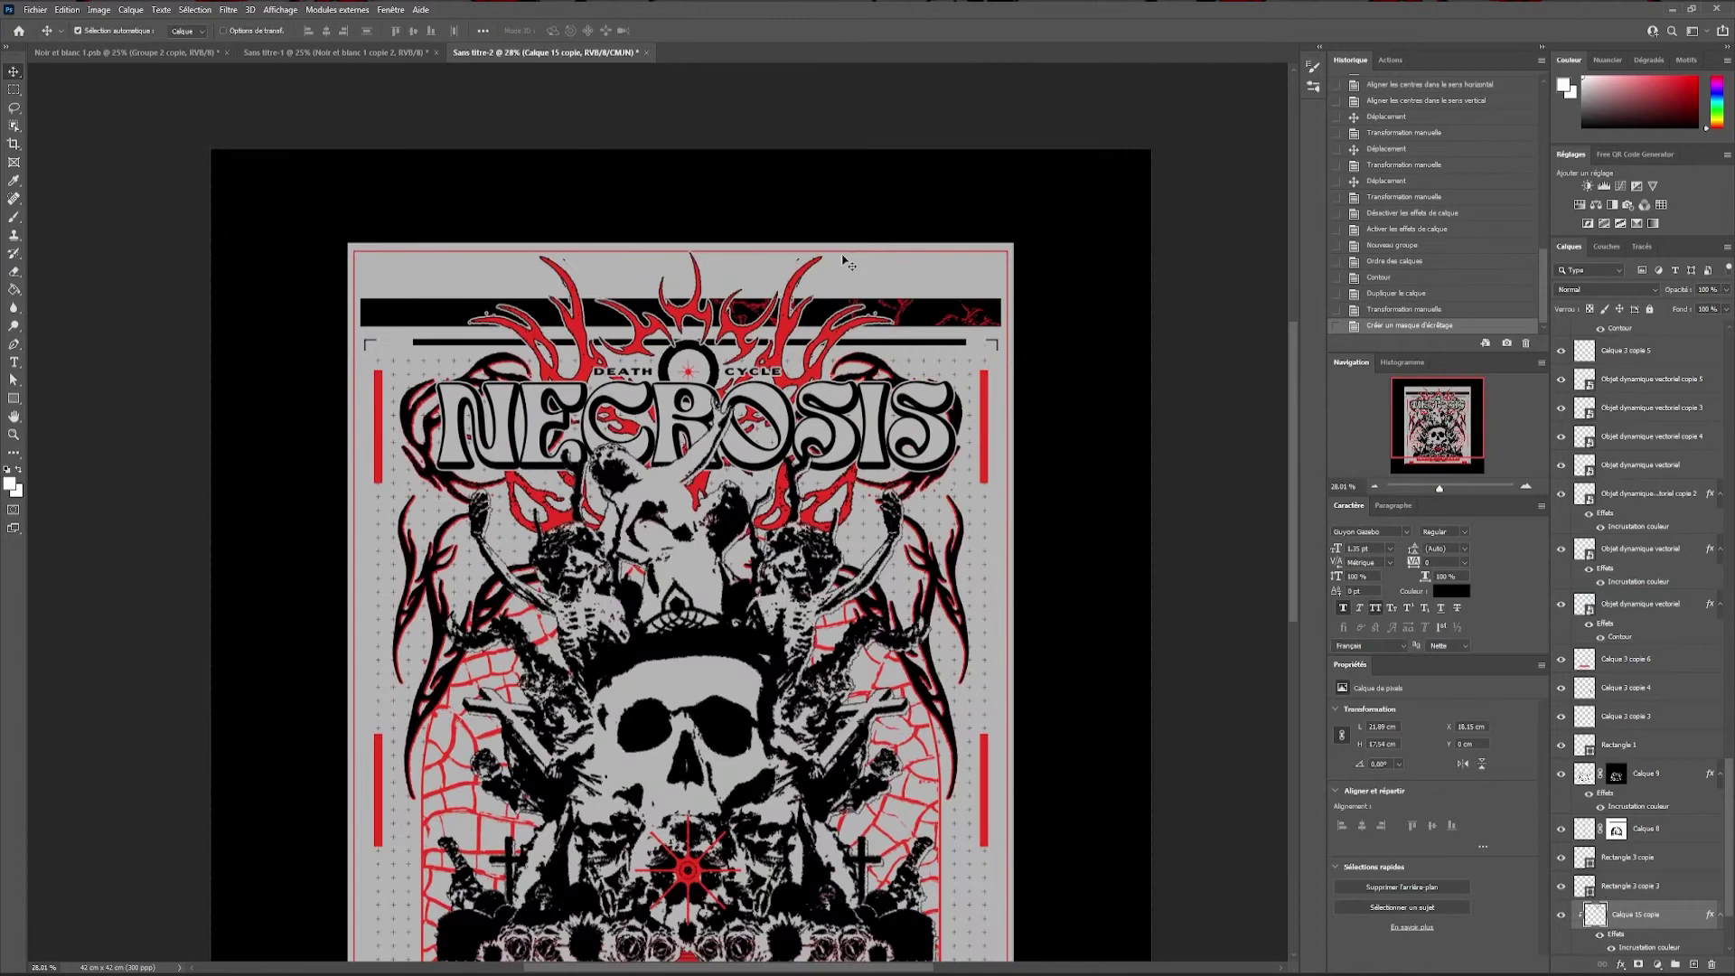
# Duplicate the layer and rotate the copy to about -158°
pyautogui.hotkey('ctrl', 'j')
pyautogui.hotkey('ctrl', 't')
pyautogui.moveTo(271, 488); pyautogui.dragTo(402, 365)
pyautogui.moveTo(474, 555); pyautogui.dragTo(470, 551)
pyautogui.press('Return')
pyautogui.scroll(5, 1017, 303)
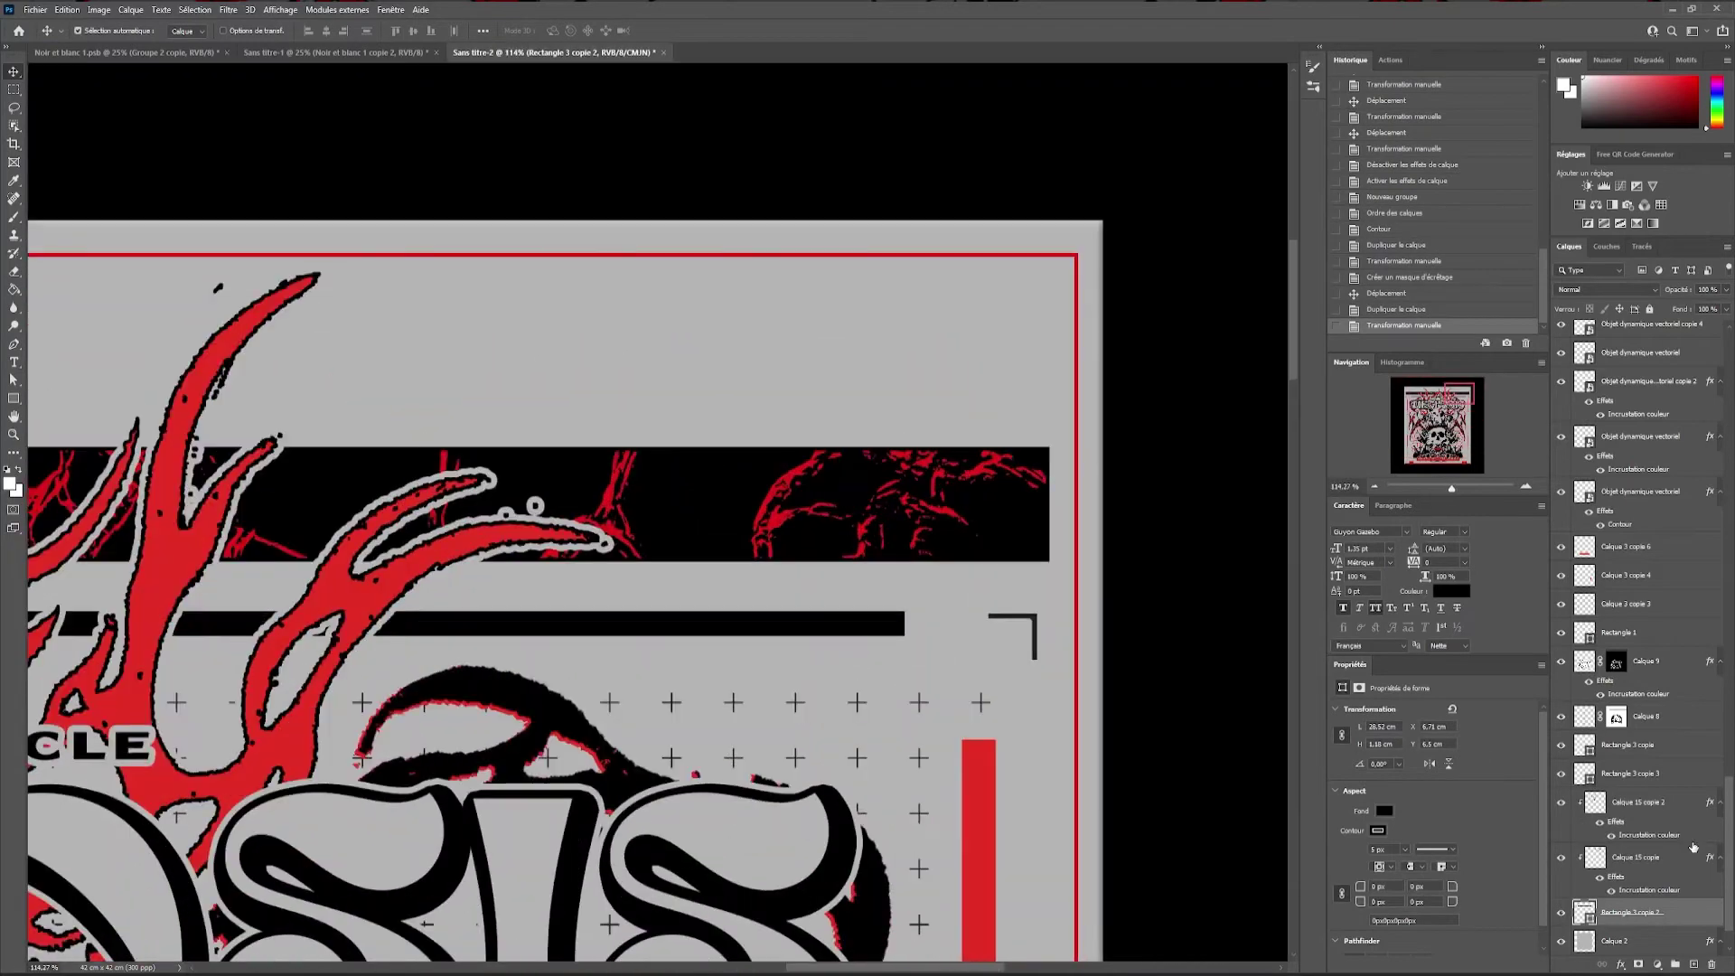
# Duplicate the black band, move the copy upward and set its fill to none
pyautogui.hotkey('ctrl', 'j')
pyautogui.hotkey('ctrl', 't')
pyautogui.moveTo(1170, 530)
pyautogui.mouseDown()
pyautogui.moveTo(1080, 409)
pyautogui.moveTo(848, 420)
pyautogui.mouseUp()
pyautogui.press('Return')
pyautogui.click(1380, 808)
pyautogui.click(1355, 766)
# Stretch the outlined band's top edge upward to frame the header
pyautogui.hotkey('ctrl', 't')
pyautogui.hscroll(-5, 667, 388)
pyautogui.moveTo(258, 357); pyautogui.dragTo(248, 390)
pyautogui.press('Return')
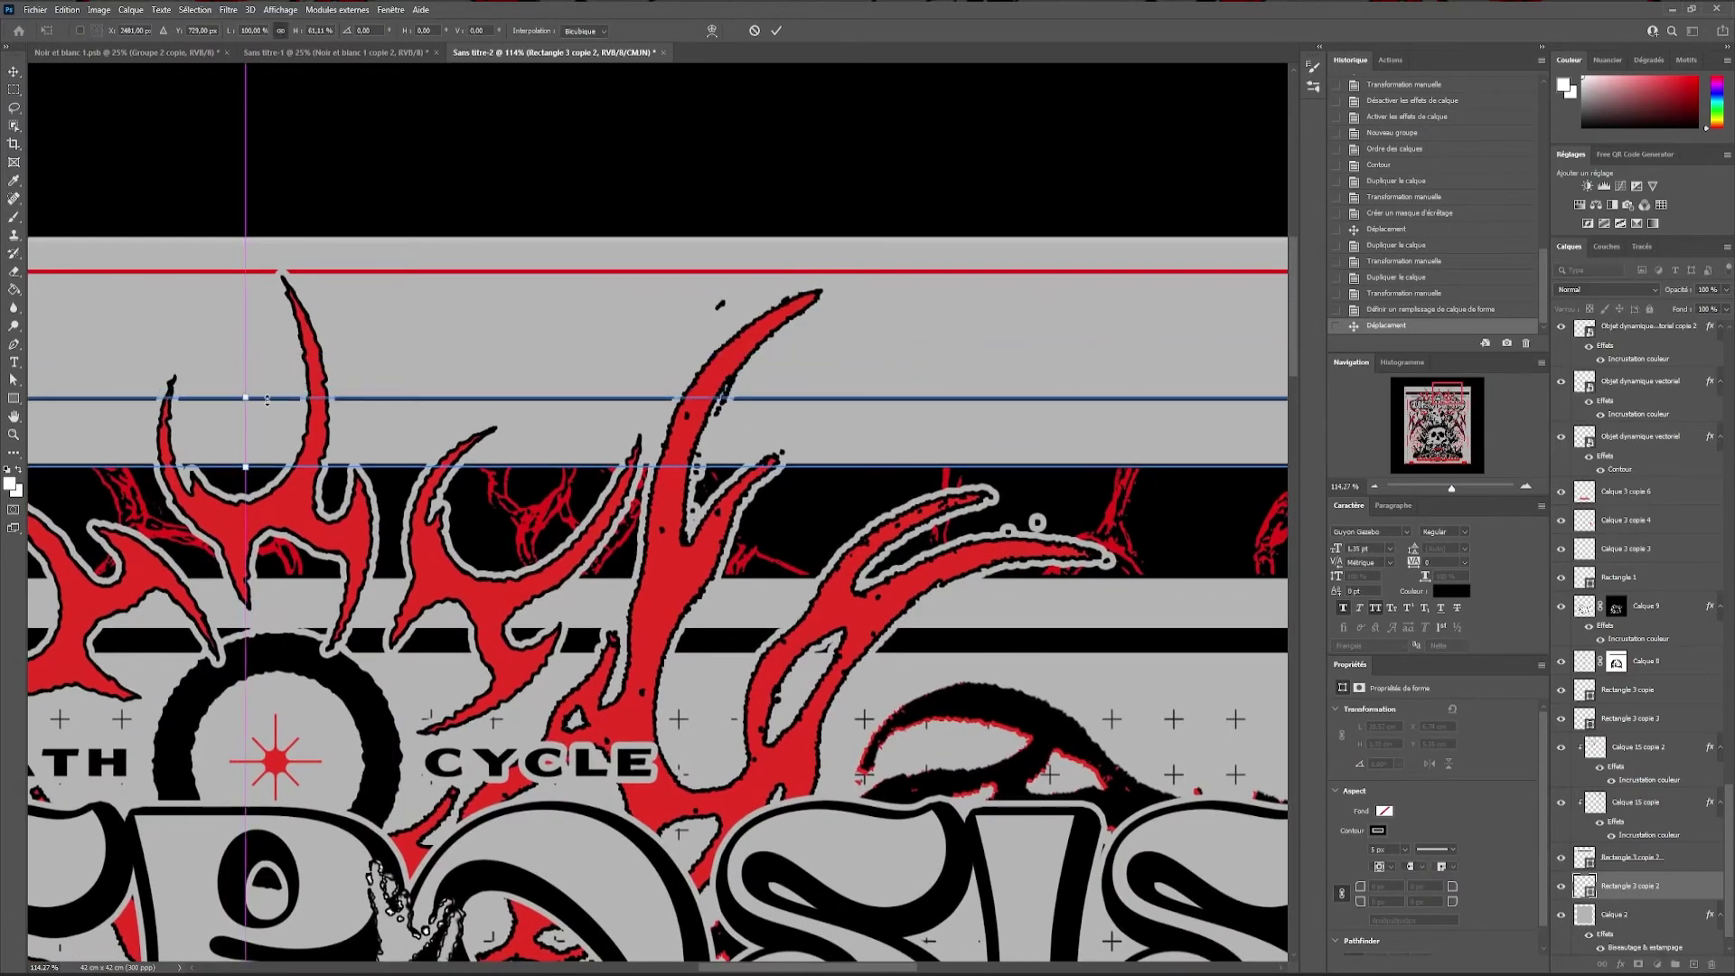
pyautogui.hotkey('ctrl', '-')
# Place a duplicated PARENTAL ADVISORY line inside the band with the *** separator beside ADVISORY
pyautogui.hotkey('ctrl', 'j')
pyautogui.moveTo(793, 370); pyautogui.dragTo(794, 413)
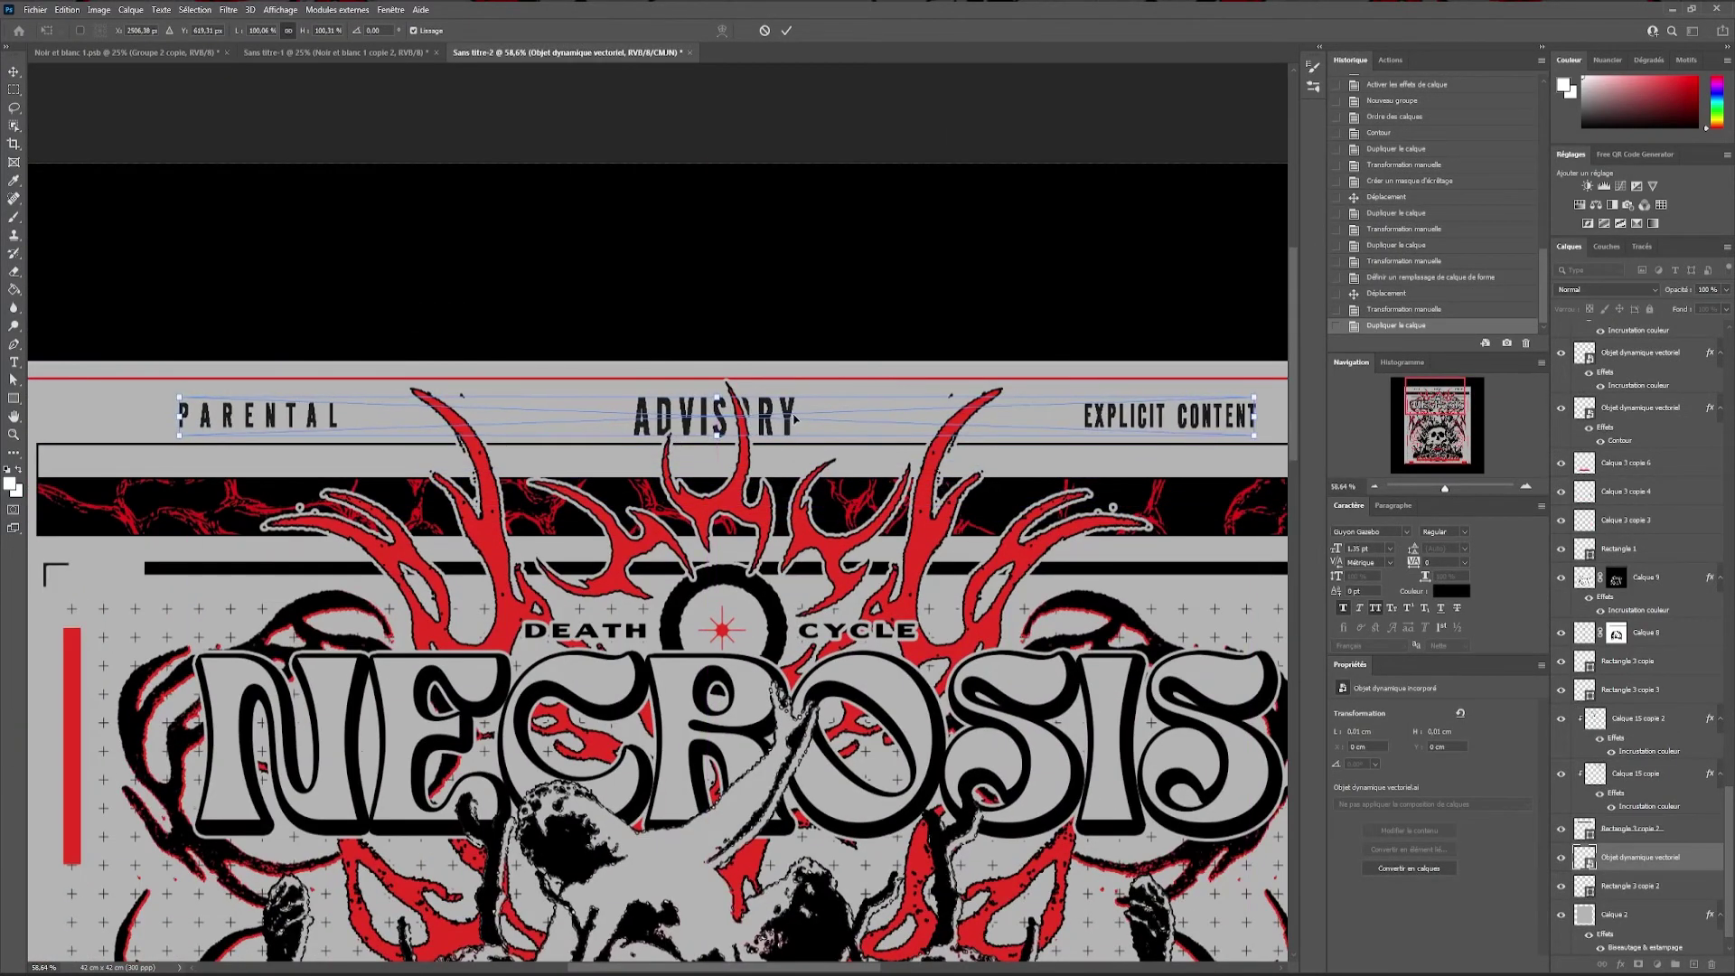
pyautogui.press('Return')
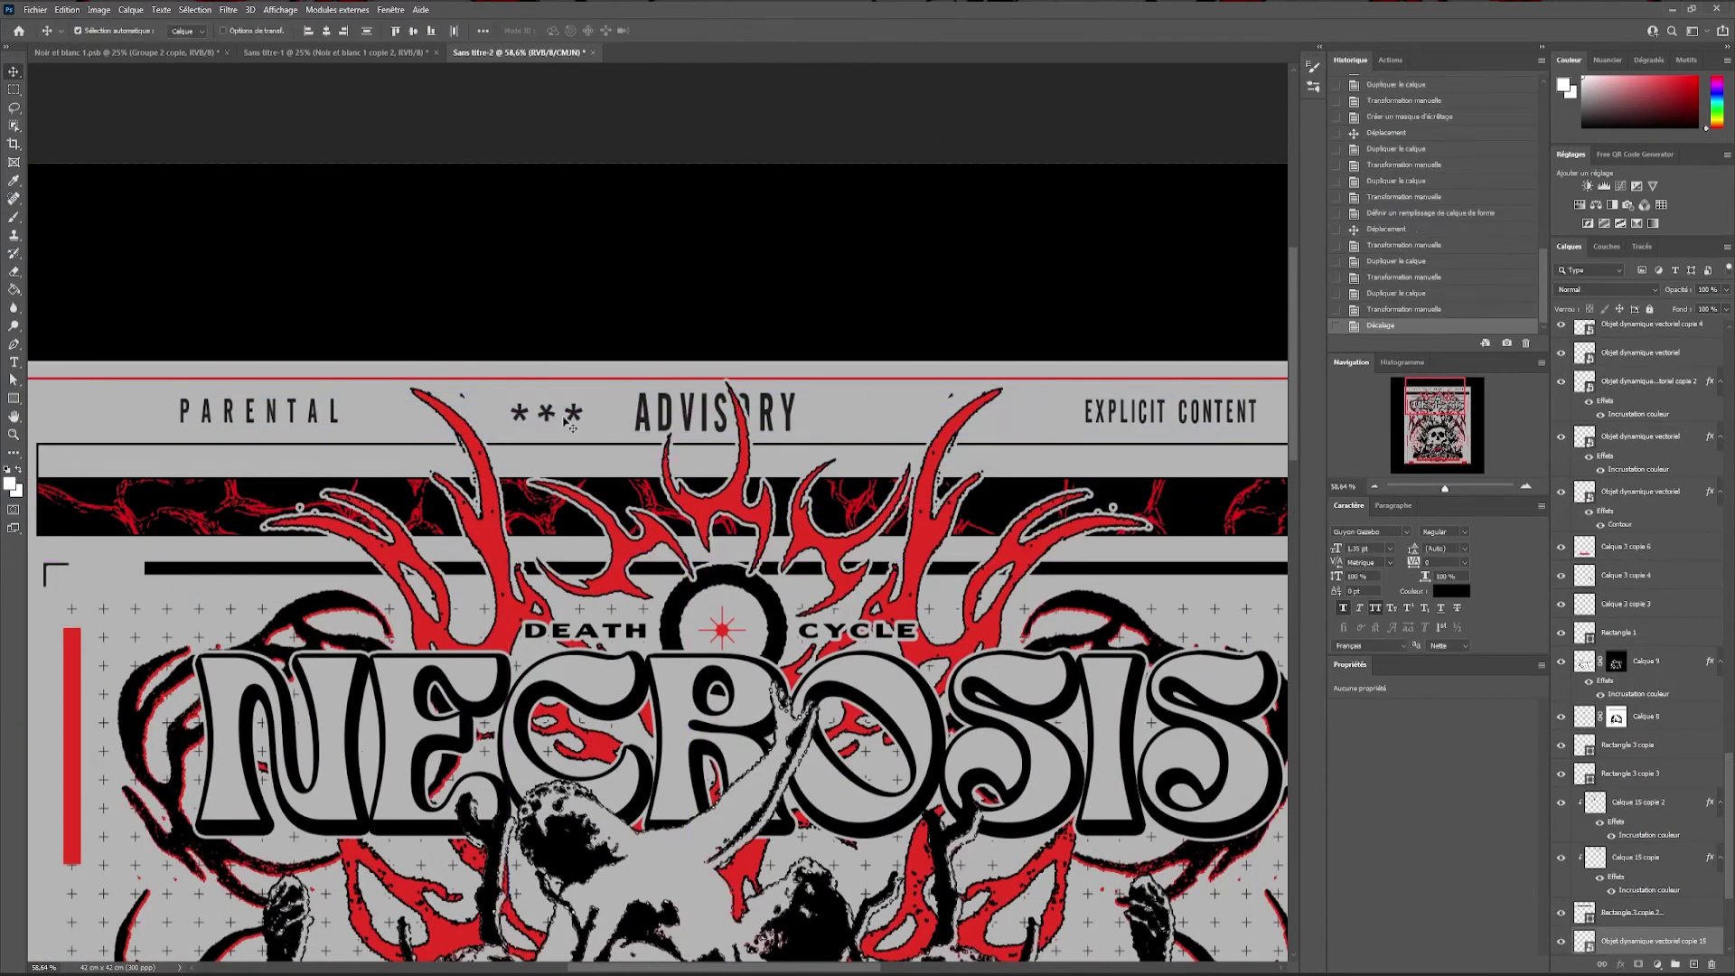
pyautogui.moveTo(864, 430); pyautogui.dragTo(854, 425)
pyautogui.hotkey('ctrl', 't')
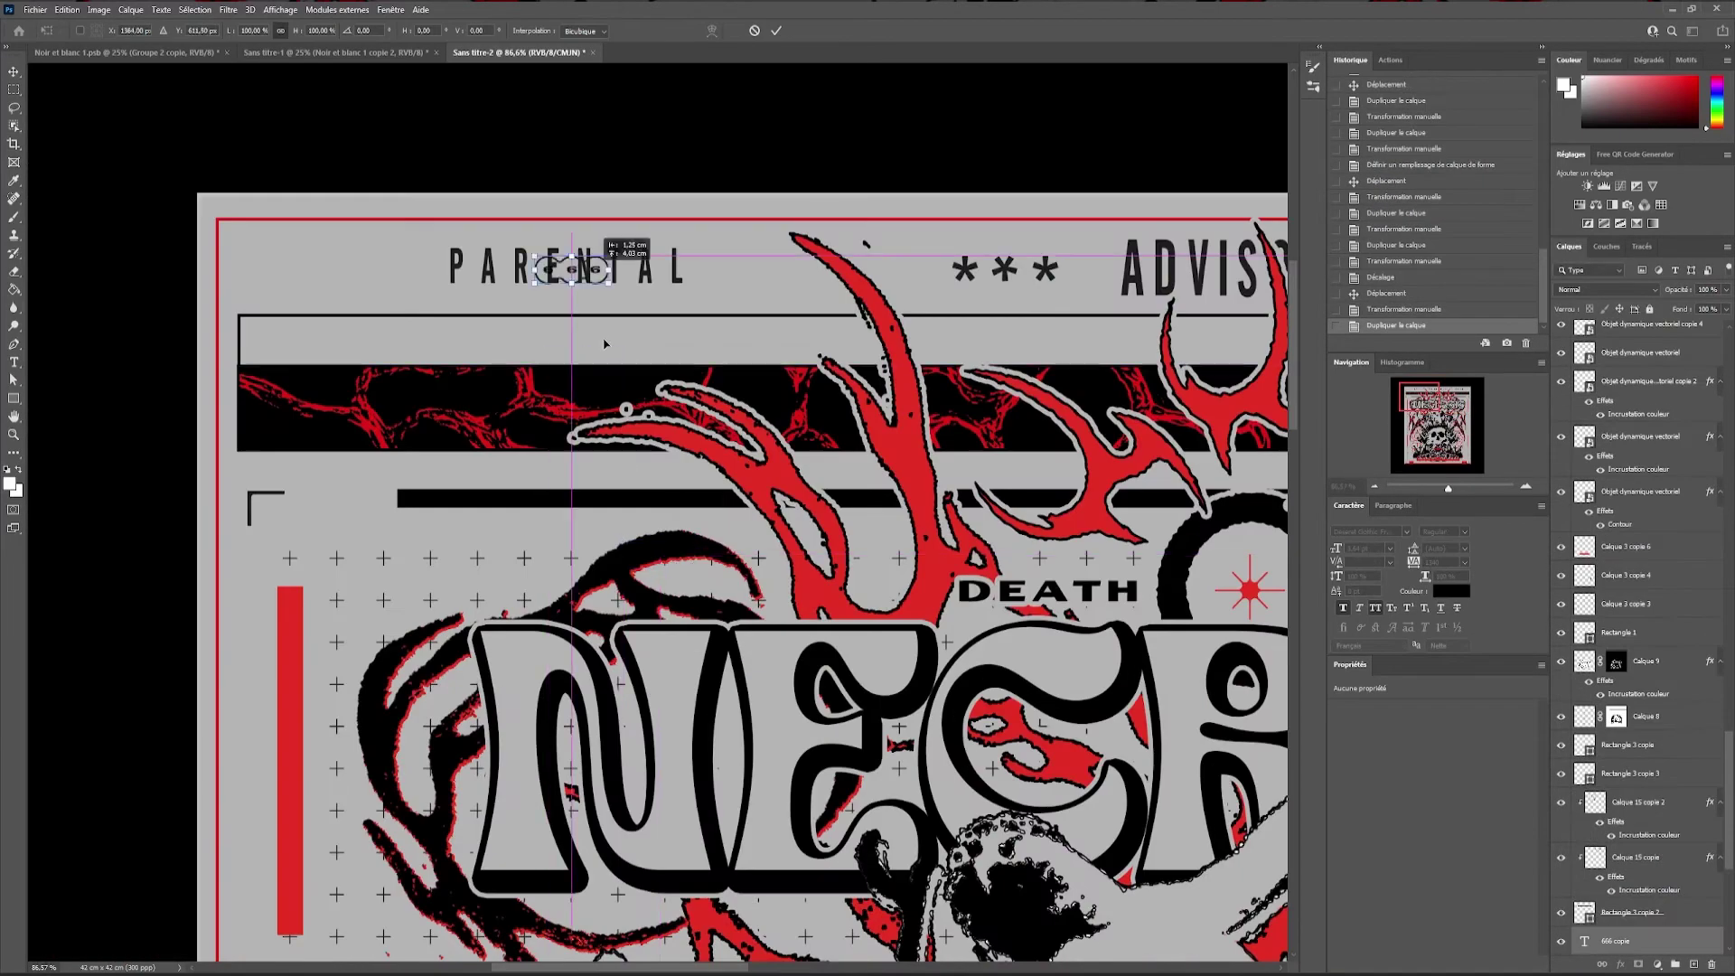
# Duplicate the 666 badge and place the copy across the header
pyautogui.press('Return')
pyautogui.hotkey('ctrl', 'alt', 't')
pyautogui.moveTo(613, 352)
pyautogui.mouseDown()
pyautogui.moveTo(1336, 355)
pyautogui.moveTo(986, 342)
pyautogui.mouseUp()
pyautogui.press('Return')
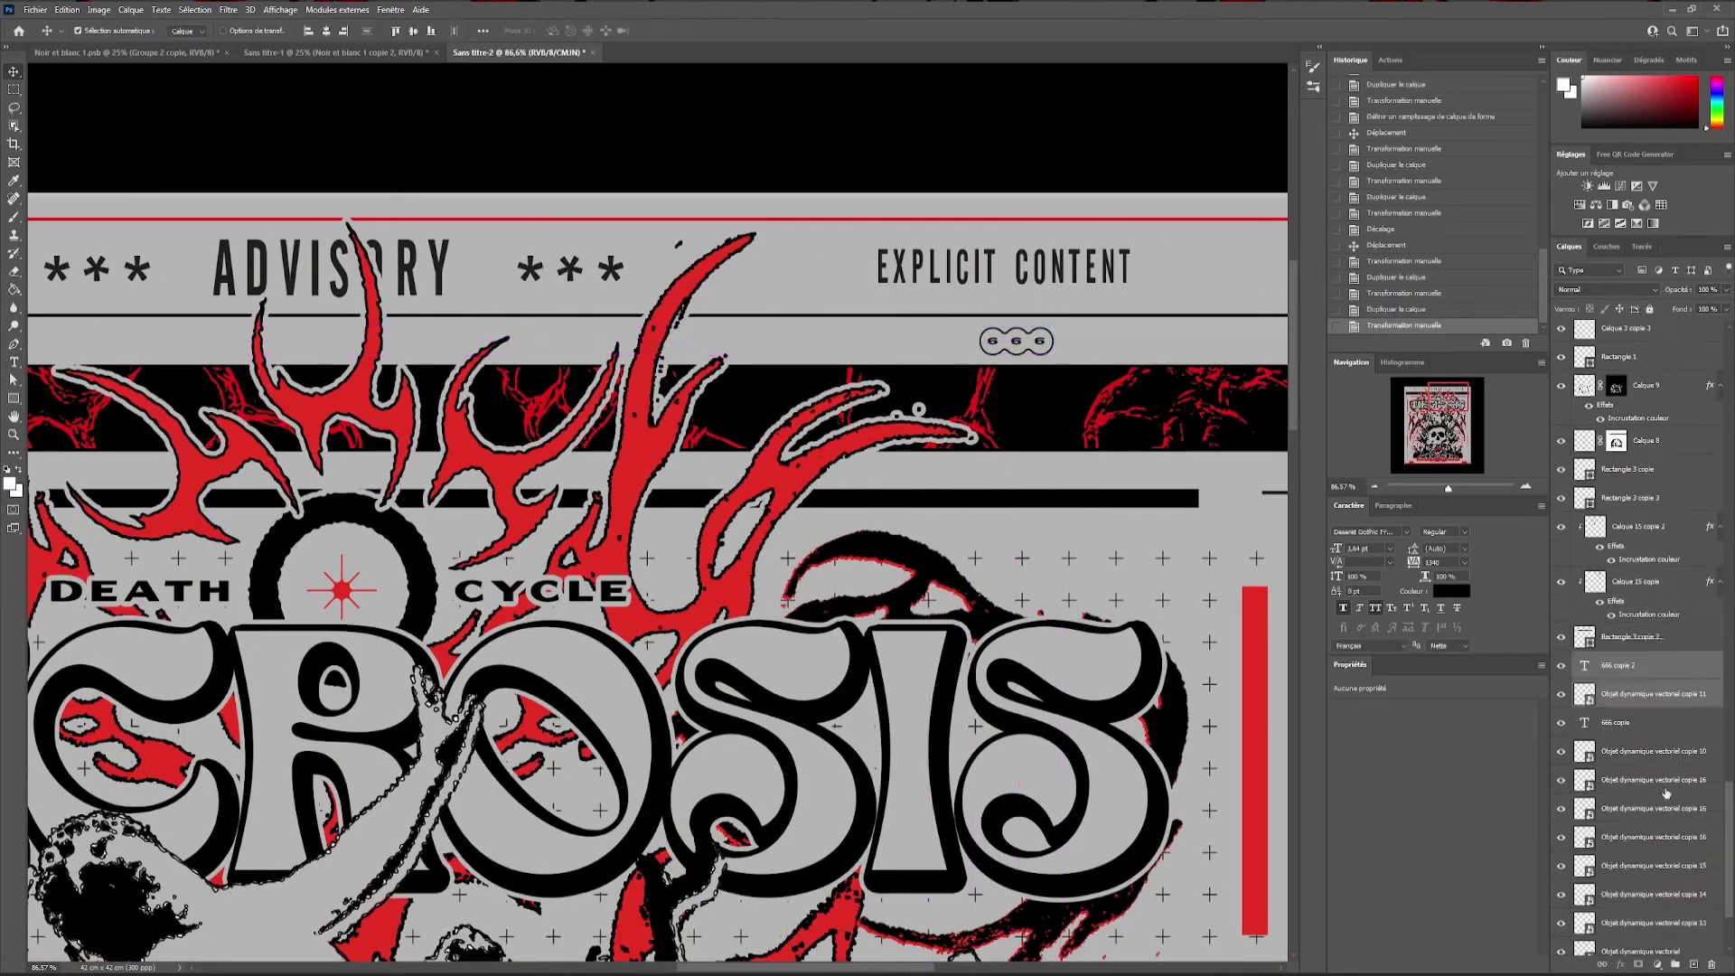
# Bring the skeleton starburst forward and drag it into position on the header
pyautogui.scroll(-2, 886, 378)
pyautogui.scroll(-2, 886, 378)
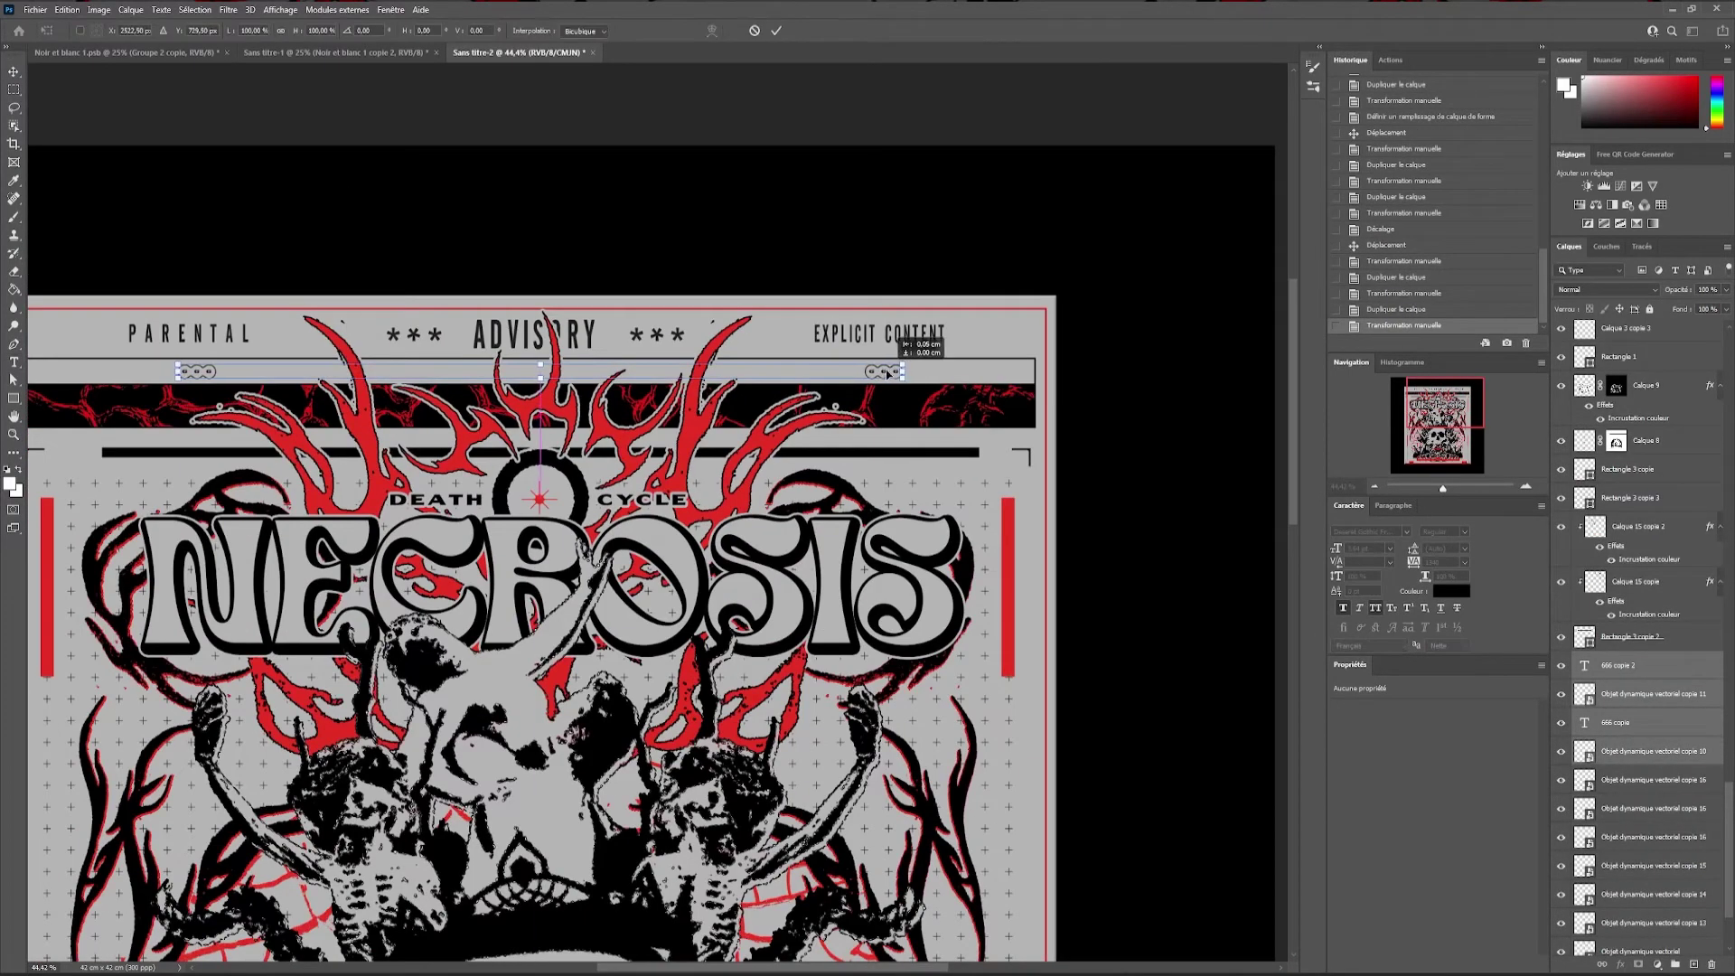
pyautogui.click(994, 388)
pyautogui.hotkey('ctrl', ']')
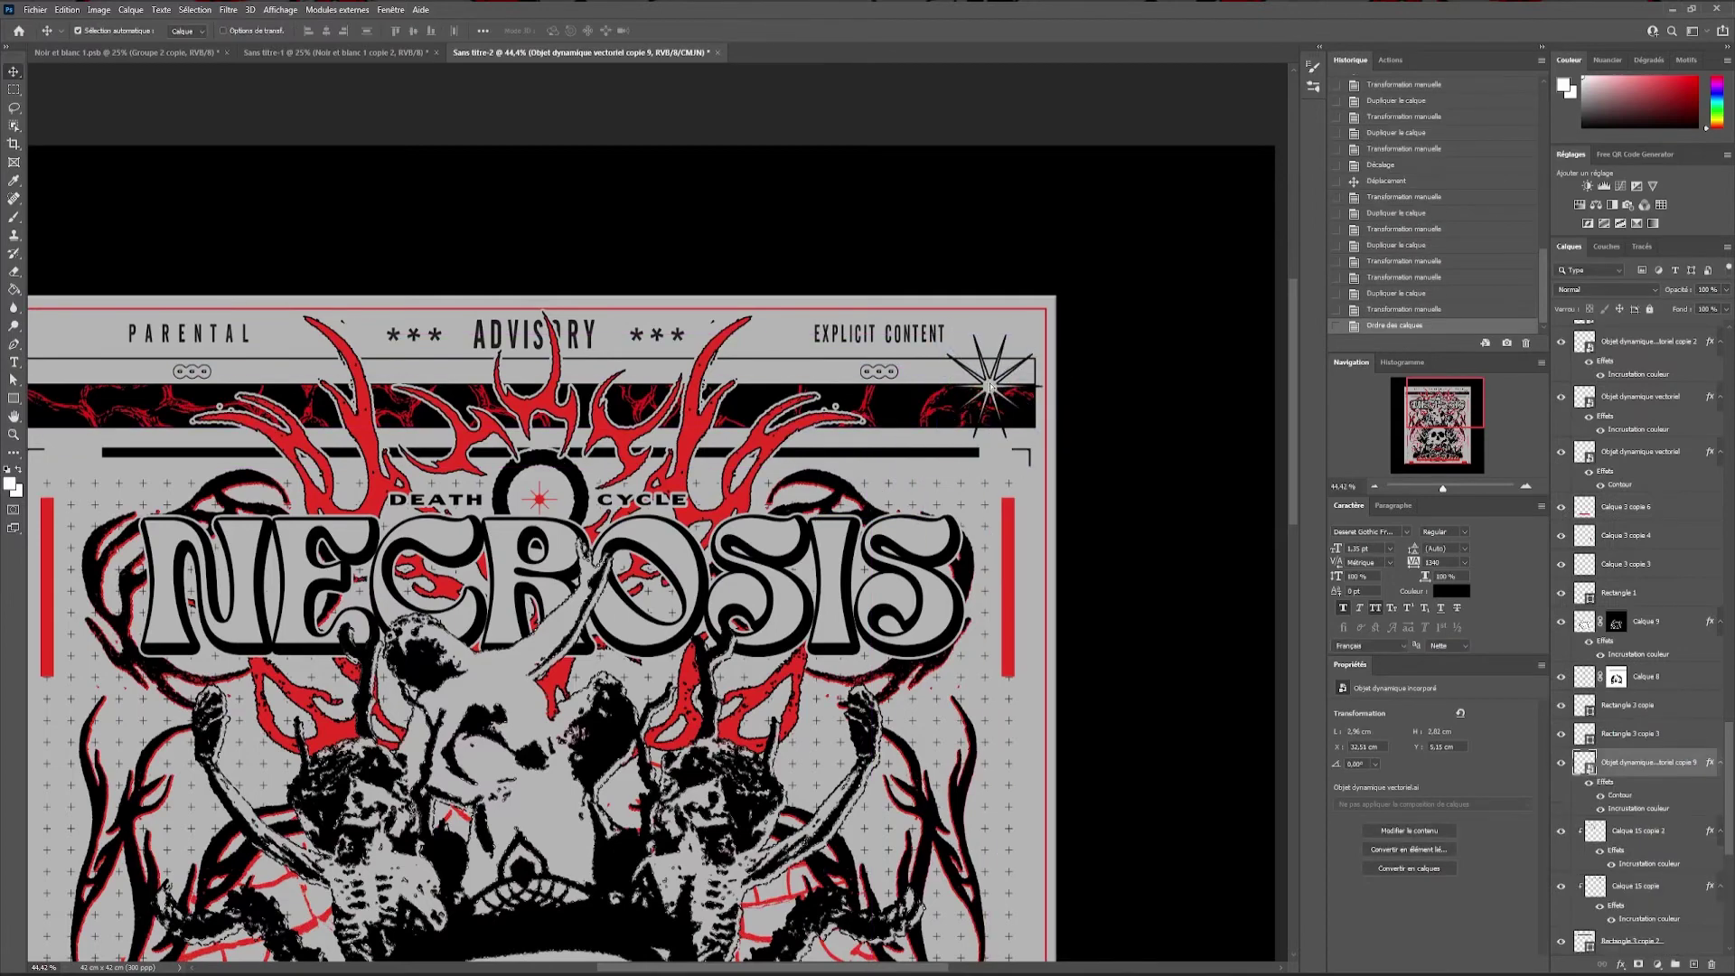
pyautogui.moveTo(983, 387); pyautogui.dragTo(394, 421)
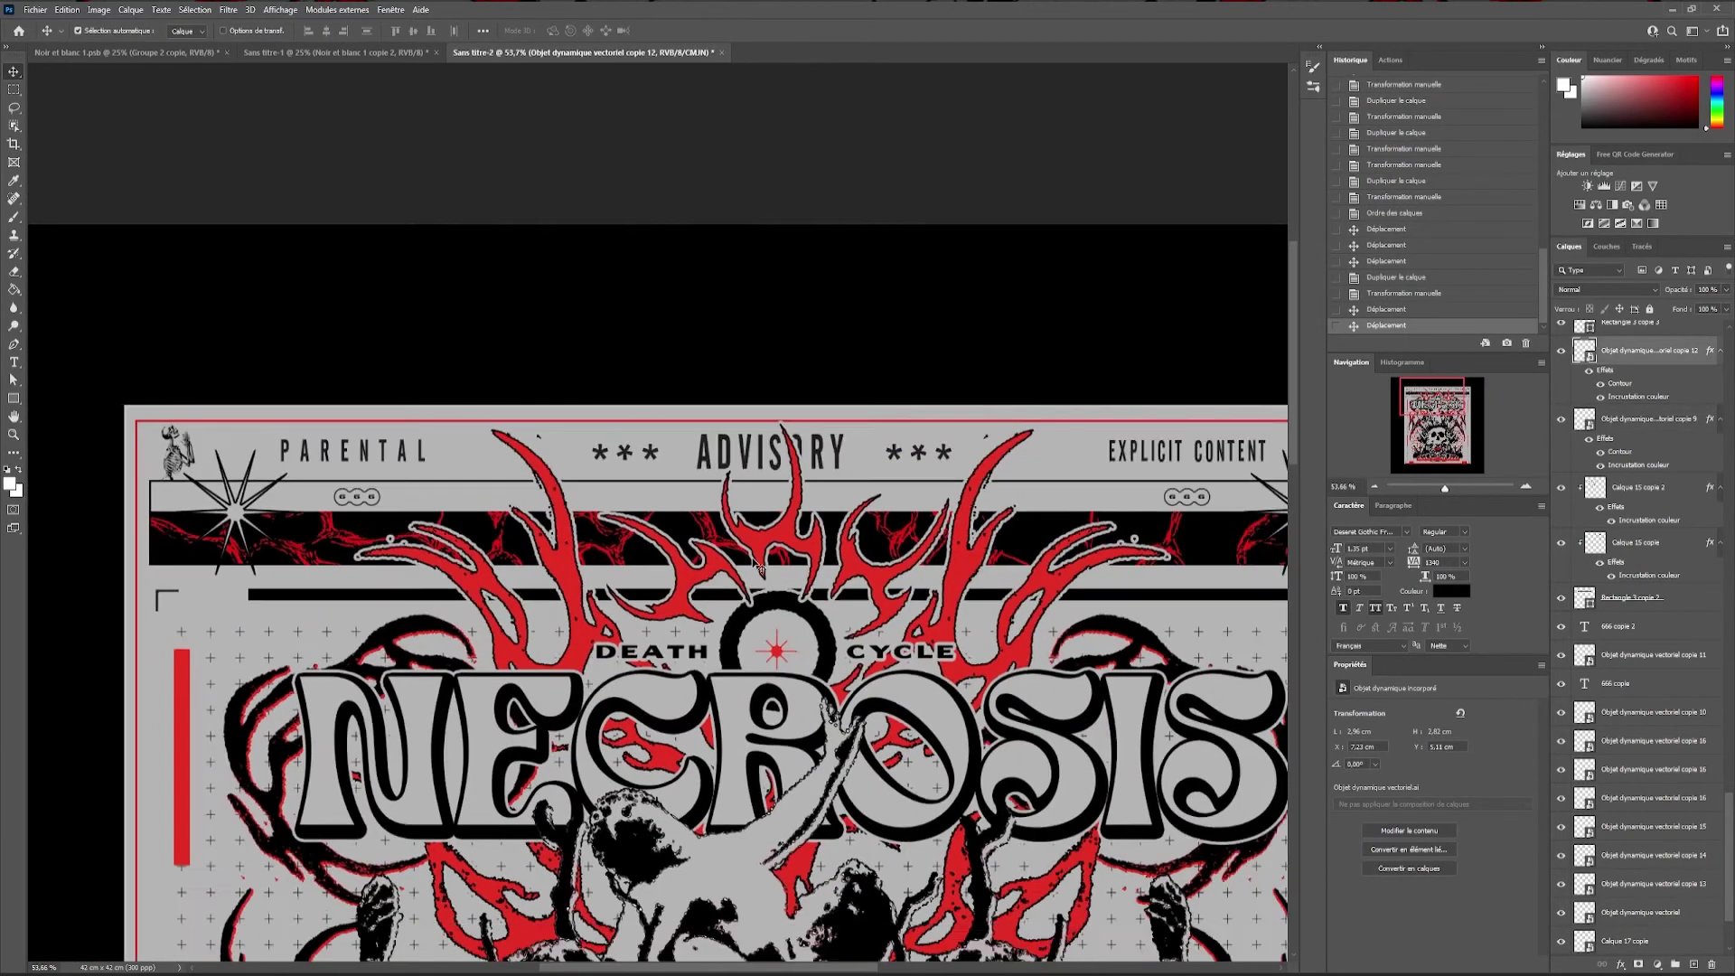
pyautogui.scroll(-1, 757, 567)
# Transform both starbursts to mirror them at the banner's left end
pyautogui.keyDown('shift'); pyautogui.click(1185, 479); pyautogui.keyUp('shift')
pyautogui.hotkey('ctrl', 't')
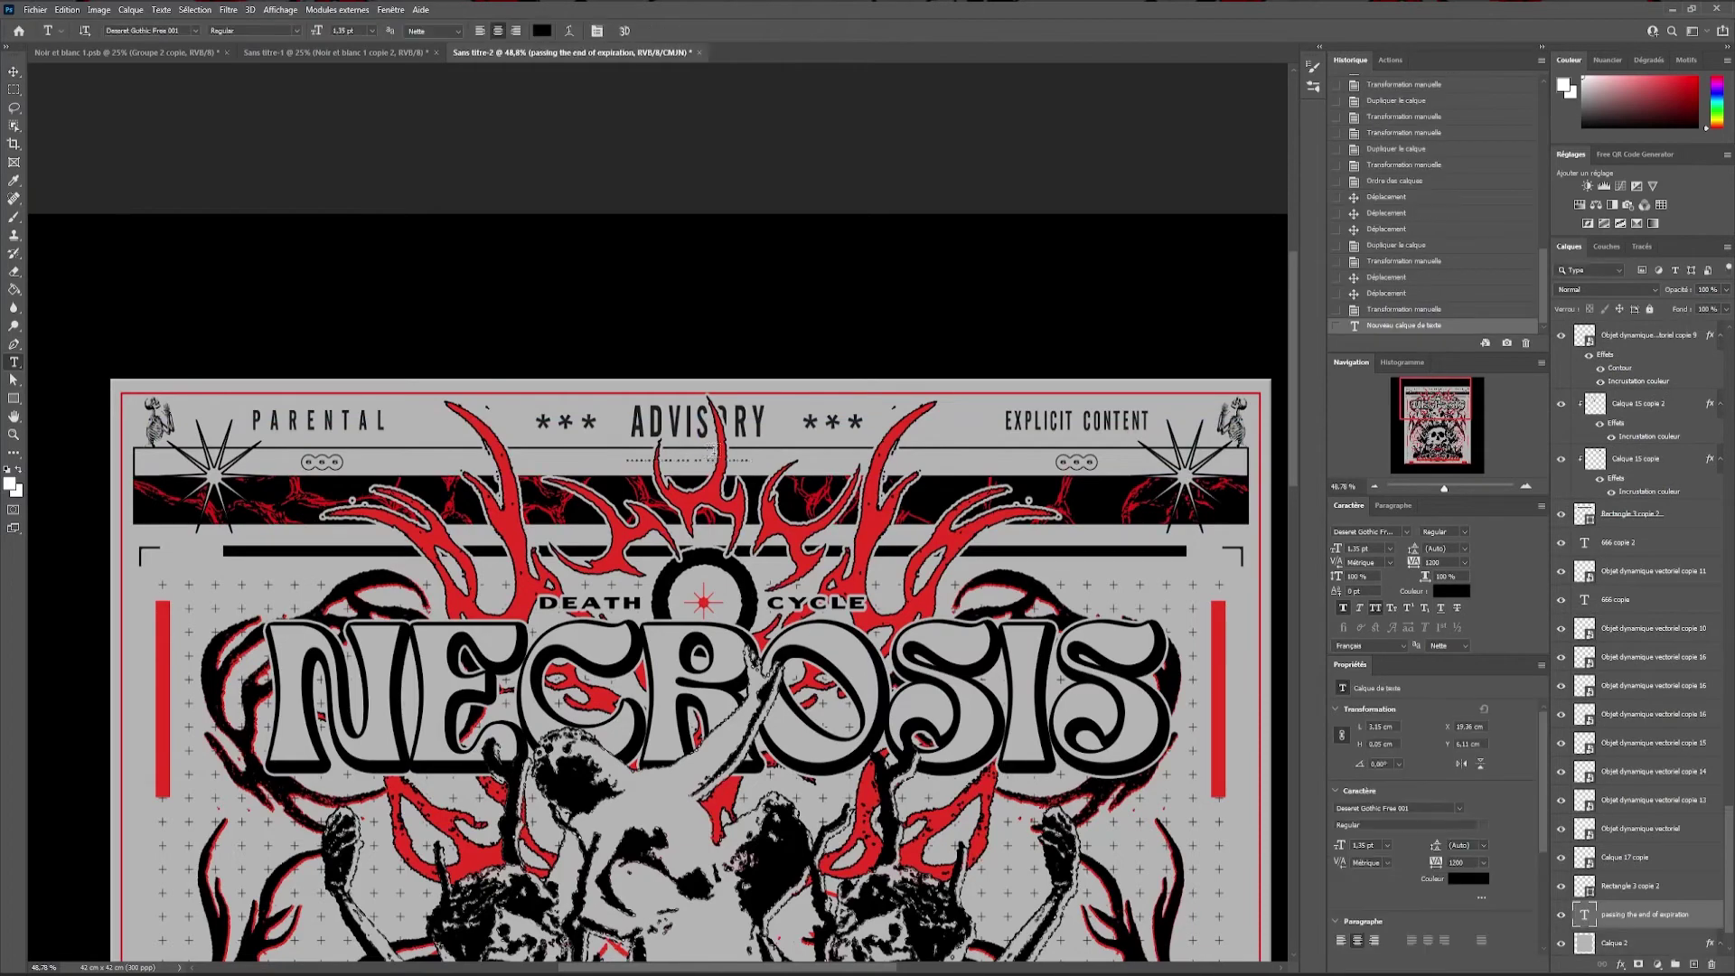
pyautogui.press('Return')
pyautogui.scroll(2, 1109, 542)
# Place the 'passing the end of expiration' line under ADVISORY in Groupe 1 with a Stroke style
pyautogui.moveTo(988, 470); pyautogui.dragTo(797, 482)
pyautogui.hotkey('ctrl', 't')
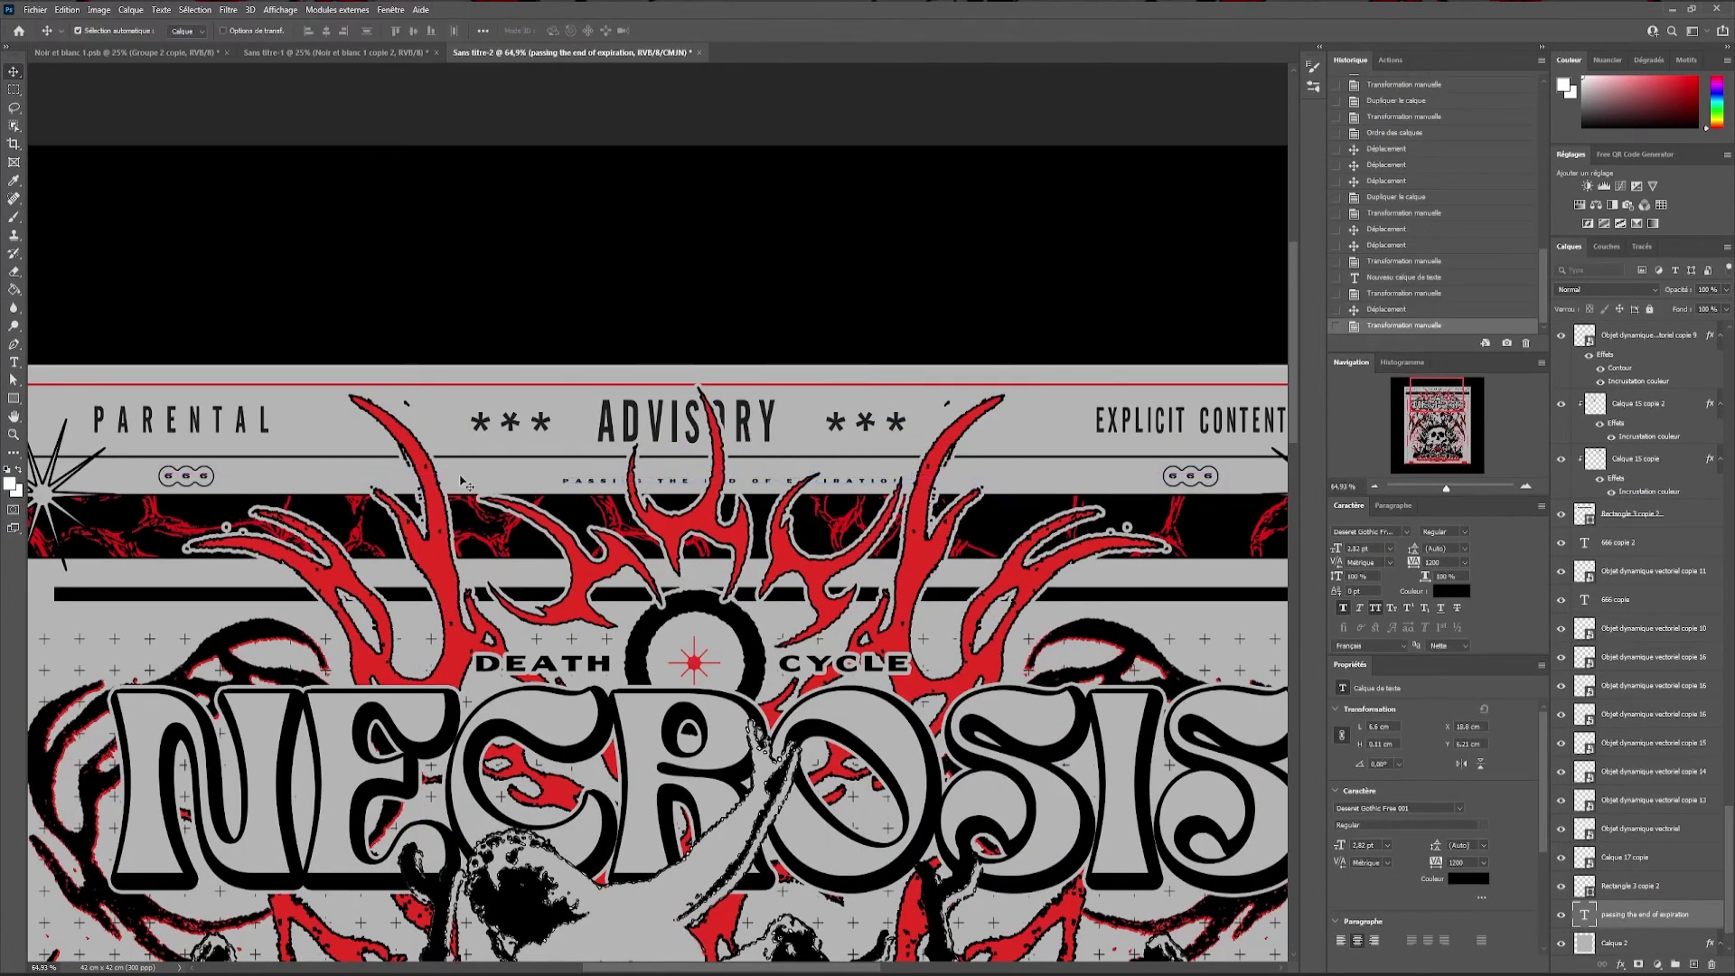
pyautogui.hotkey('ctrl', 'z')
pyautogui.press('Return')
pyautogui.moveTo(1644, 914)
pyautogui.mouseDown()
pyautogui.moveTo(1639, 545)
pyautogui.moveTo(1707, 555)
pyautogui.mouseUp()
pyautogui.doubleClick(1619, 586)
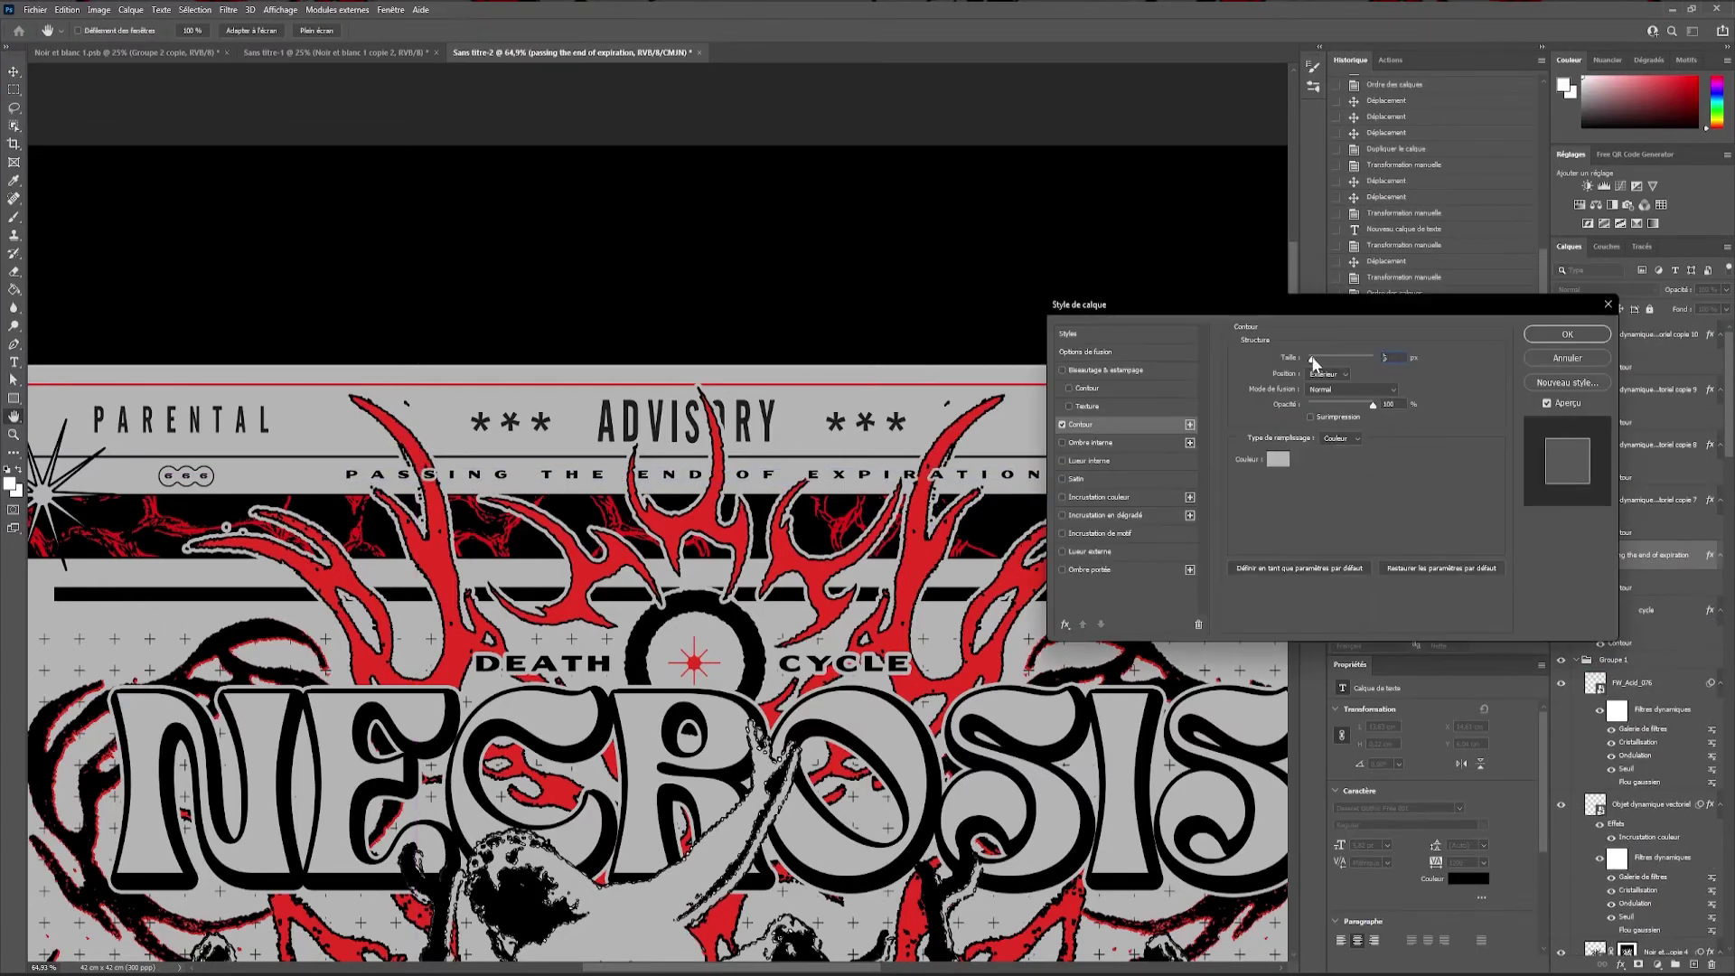
pyautogui.click(1567, 333)
# Group the NECROSIS title layers and convert the group to a smart object
pyautogui.click(1560, 792)
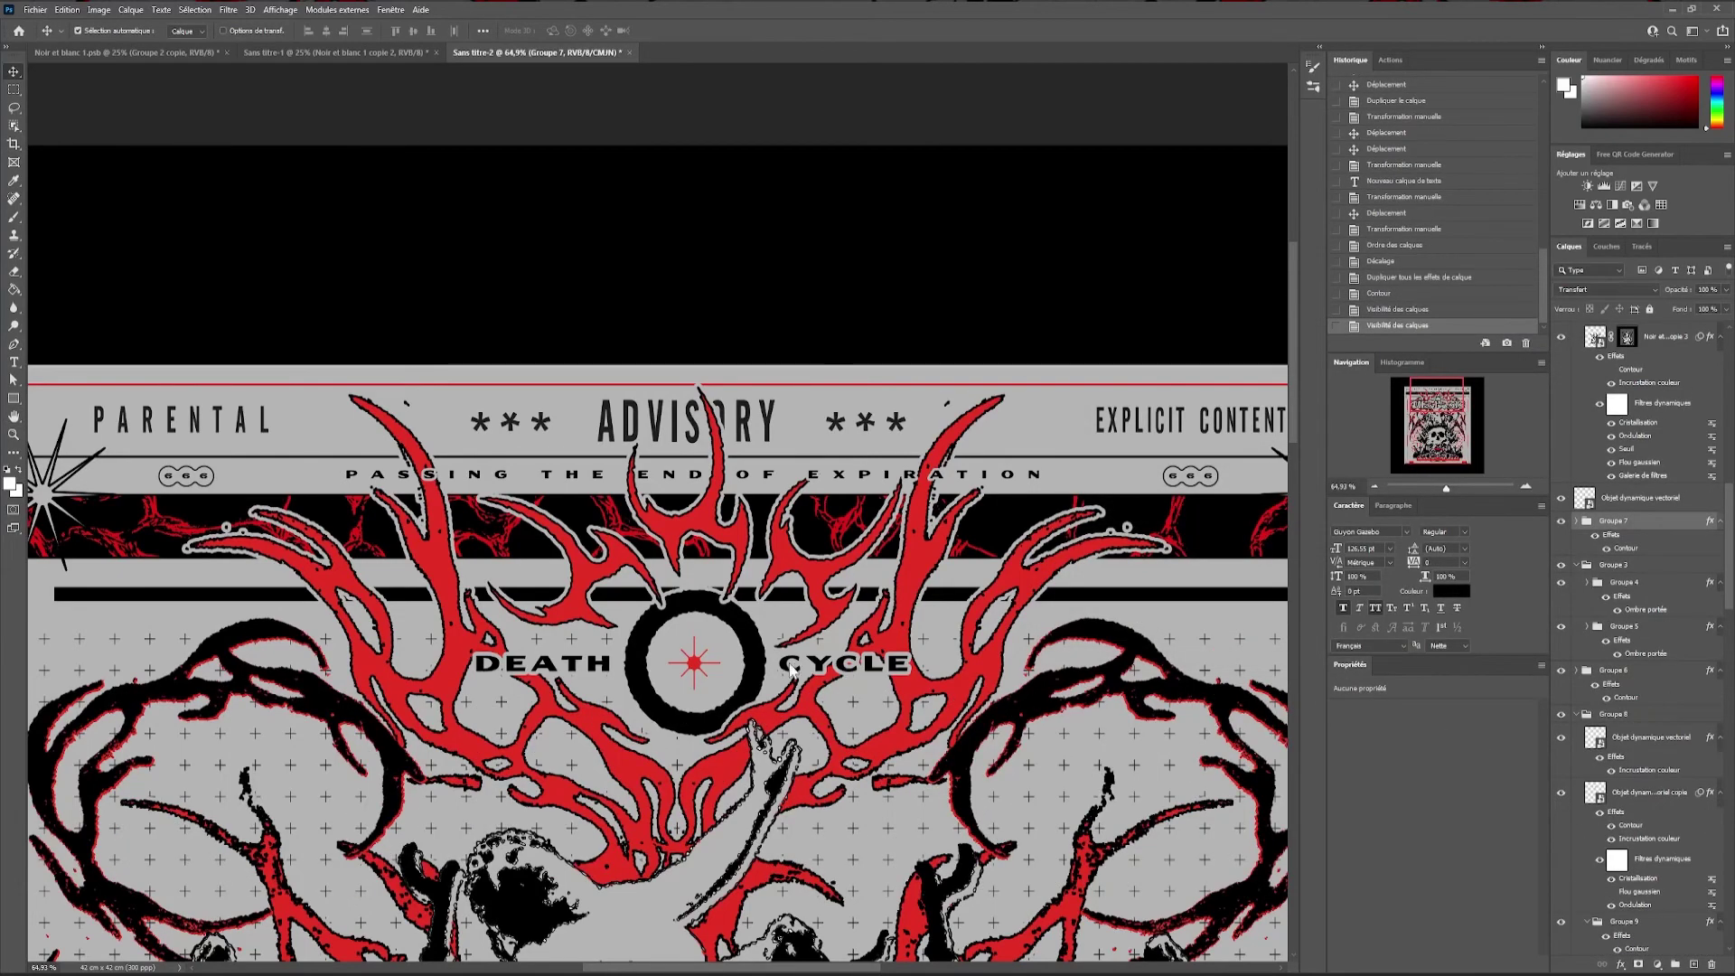
pyautogui.hotkey('ctrl', 'g')
pyautogui.rightClick(1663, 336)
pyautogui.click(1590, 578)
pyautogui.doubleClick(1663, 358)
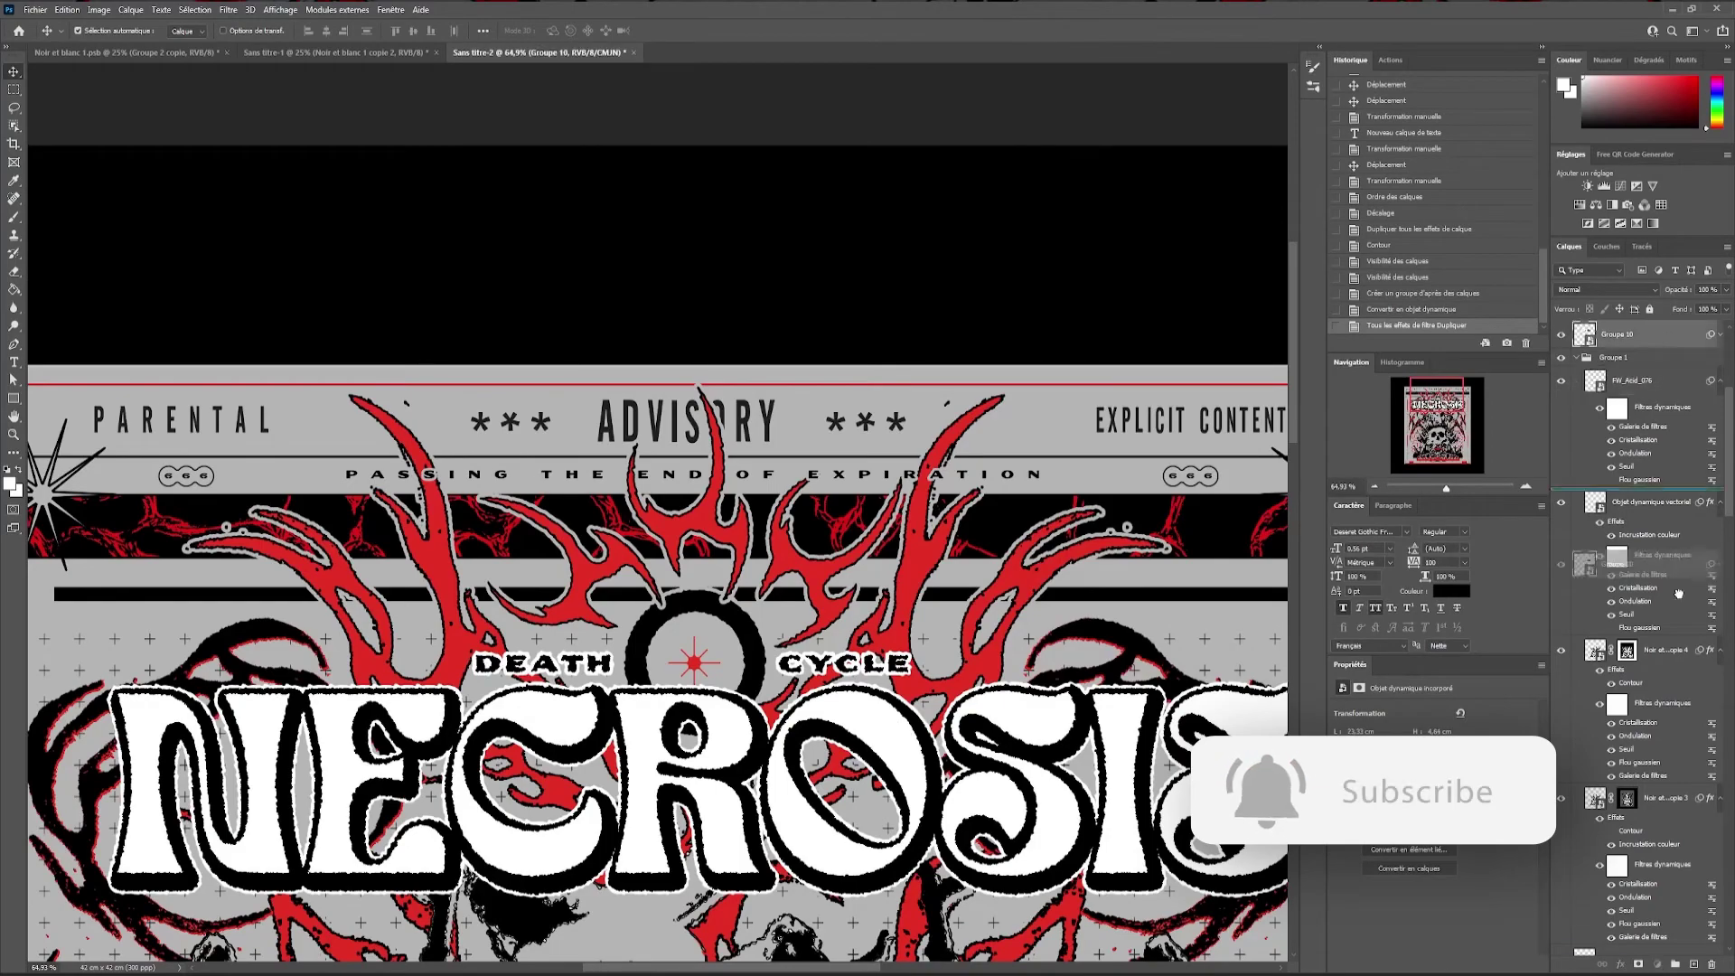
# Mask the NECROSIS title copy with a Color Range selection, then hide it
pyautogui.click(195, 9)
pyautogui.click(226, 162)
pyautogui.click(1153, 252)
pyautogui.click(1639, 965)
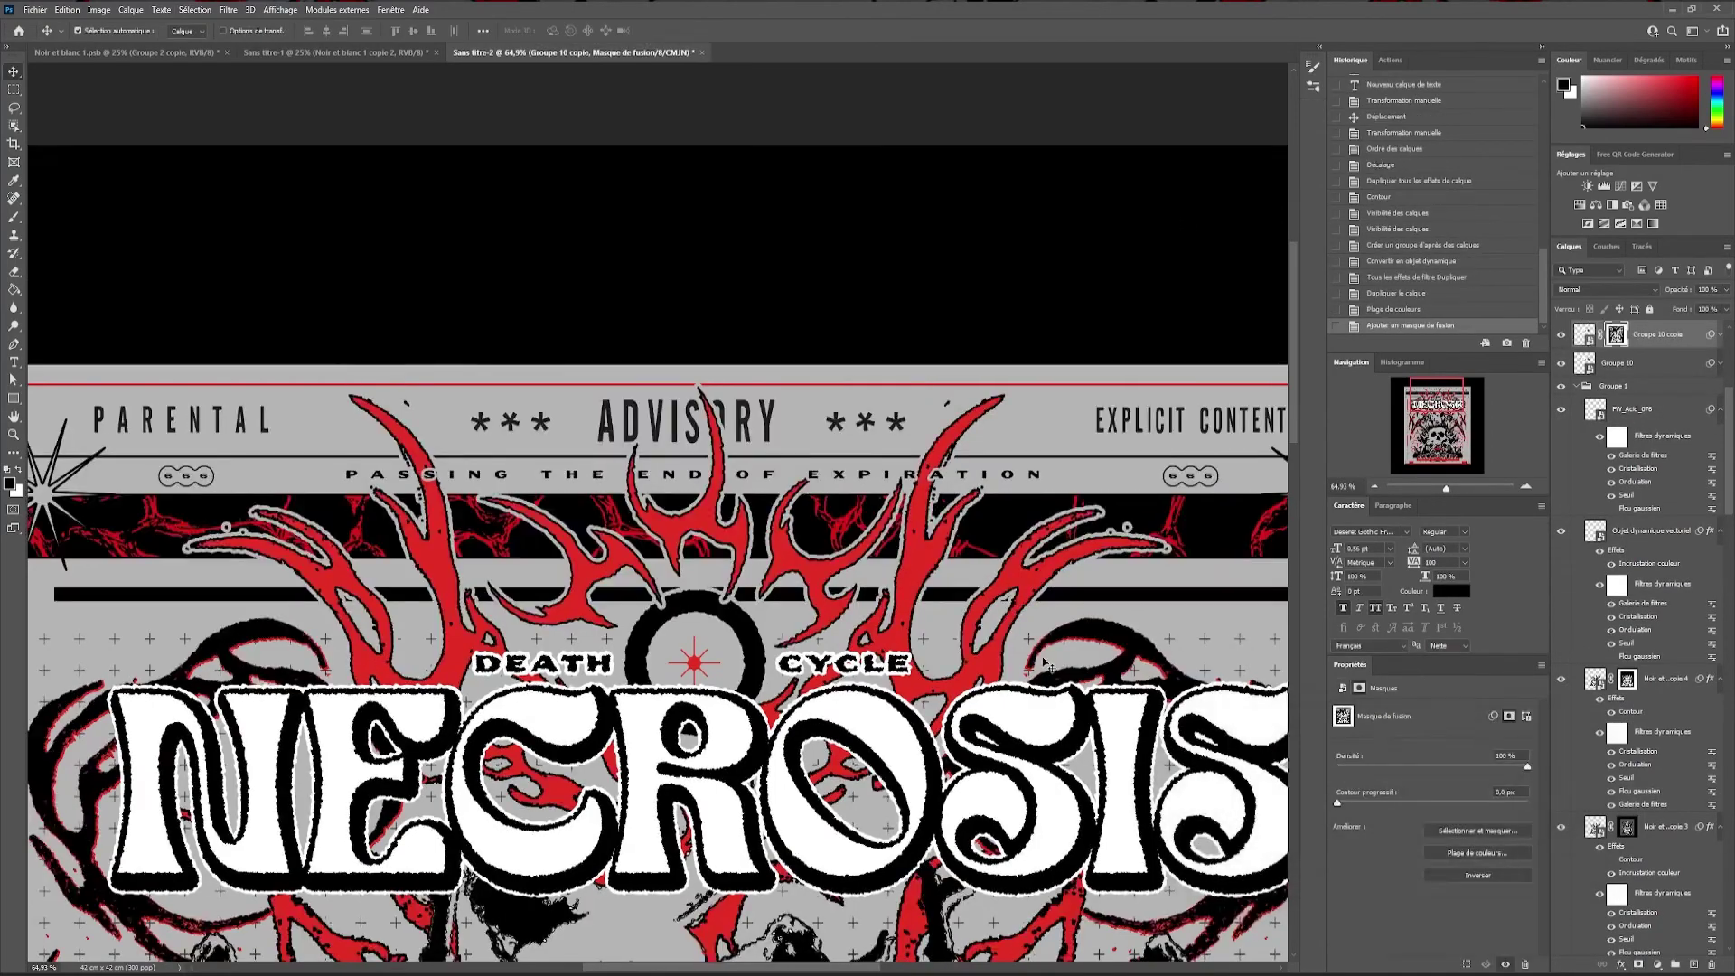
pyautogui.scroll(-5, 657, 515)
pyautogui.scroll(3, 658, 515)
pyautogui.click(1560, 334)
# Apply a black Color Overlay to the original NECROSIS title group
pyautogui.click(1618, 362)
pyautogui.click(194, 9)
pyautogui.click(226, 163)
pyautogui.press('Escape')
pyautogui.doubleClick(1653, 362)
pyautogui.click(1099, 497)
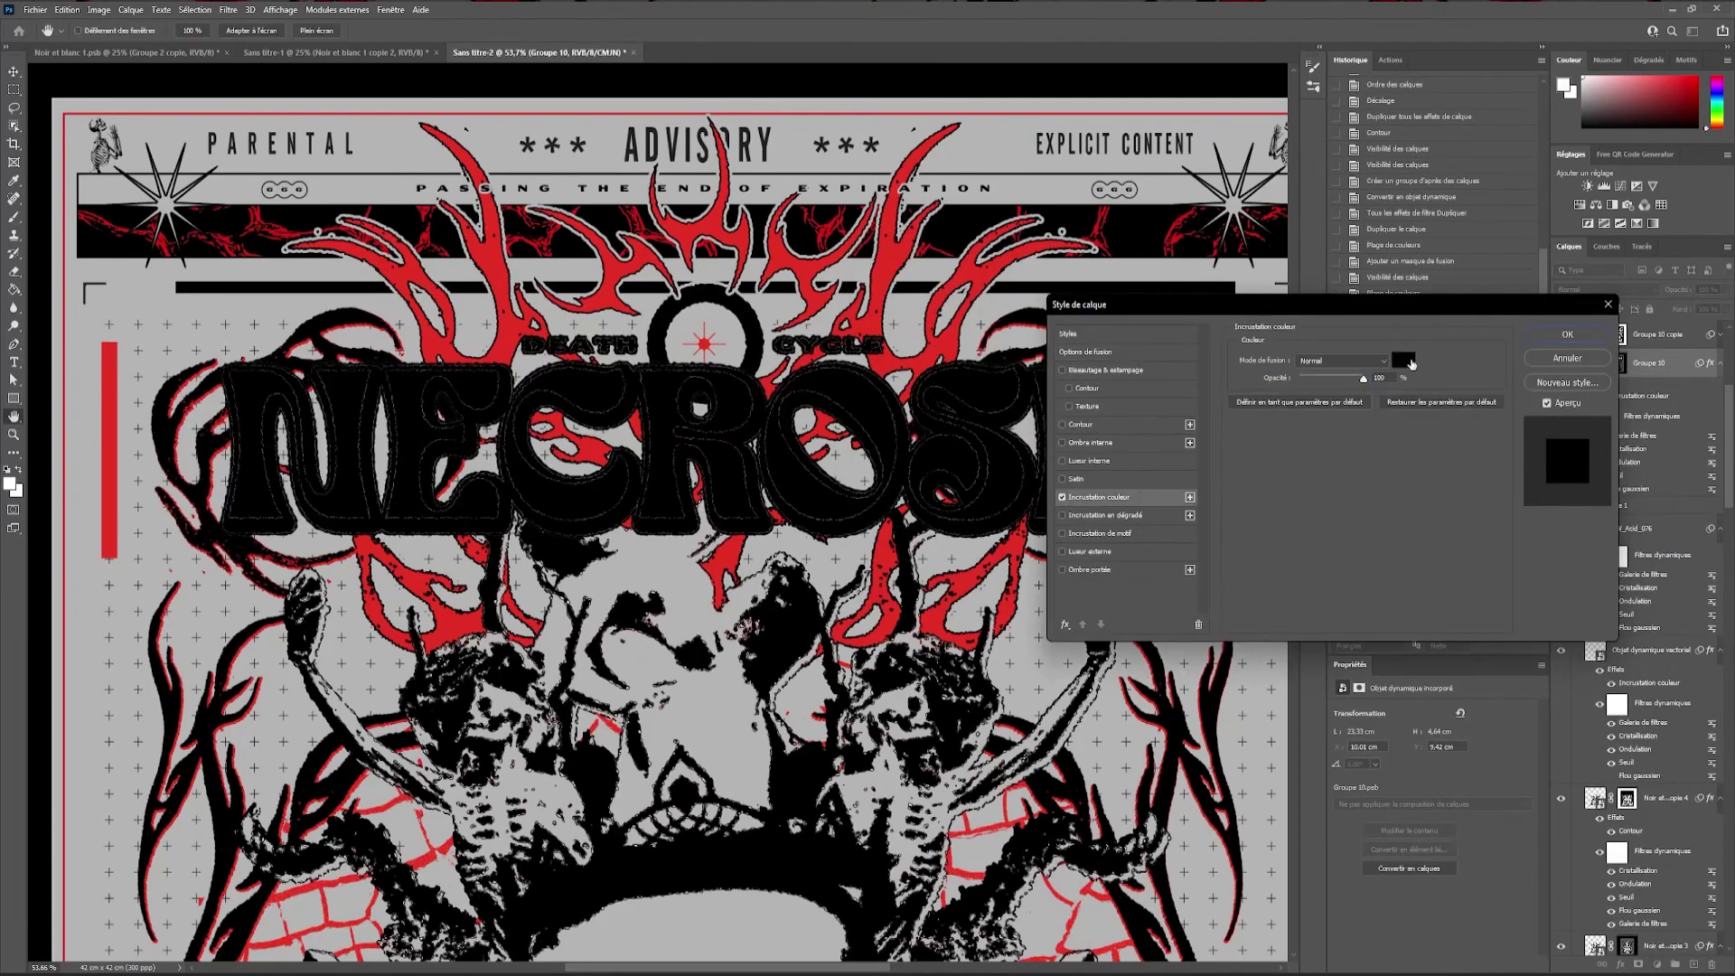
pyautogui.press('Return')
# Wrap the title group in a new group and move it beneath the collage layer
pyautogui.scroll(-2, 807, 476)
pyautogui.hotkey('ctrl', 'g')
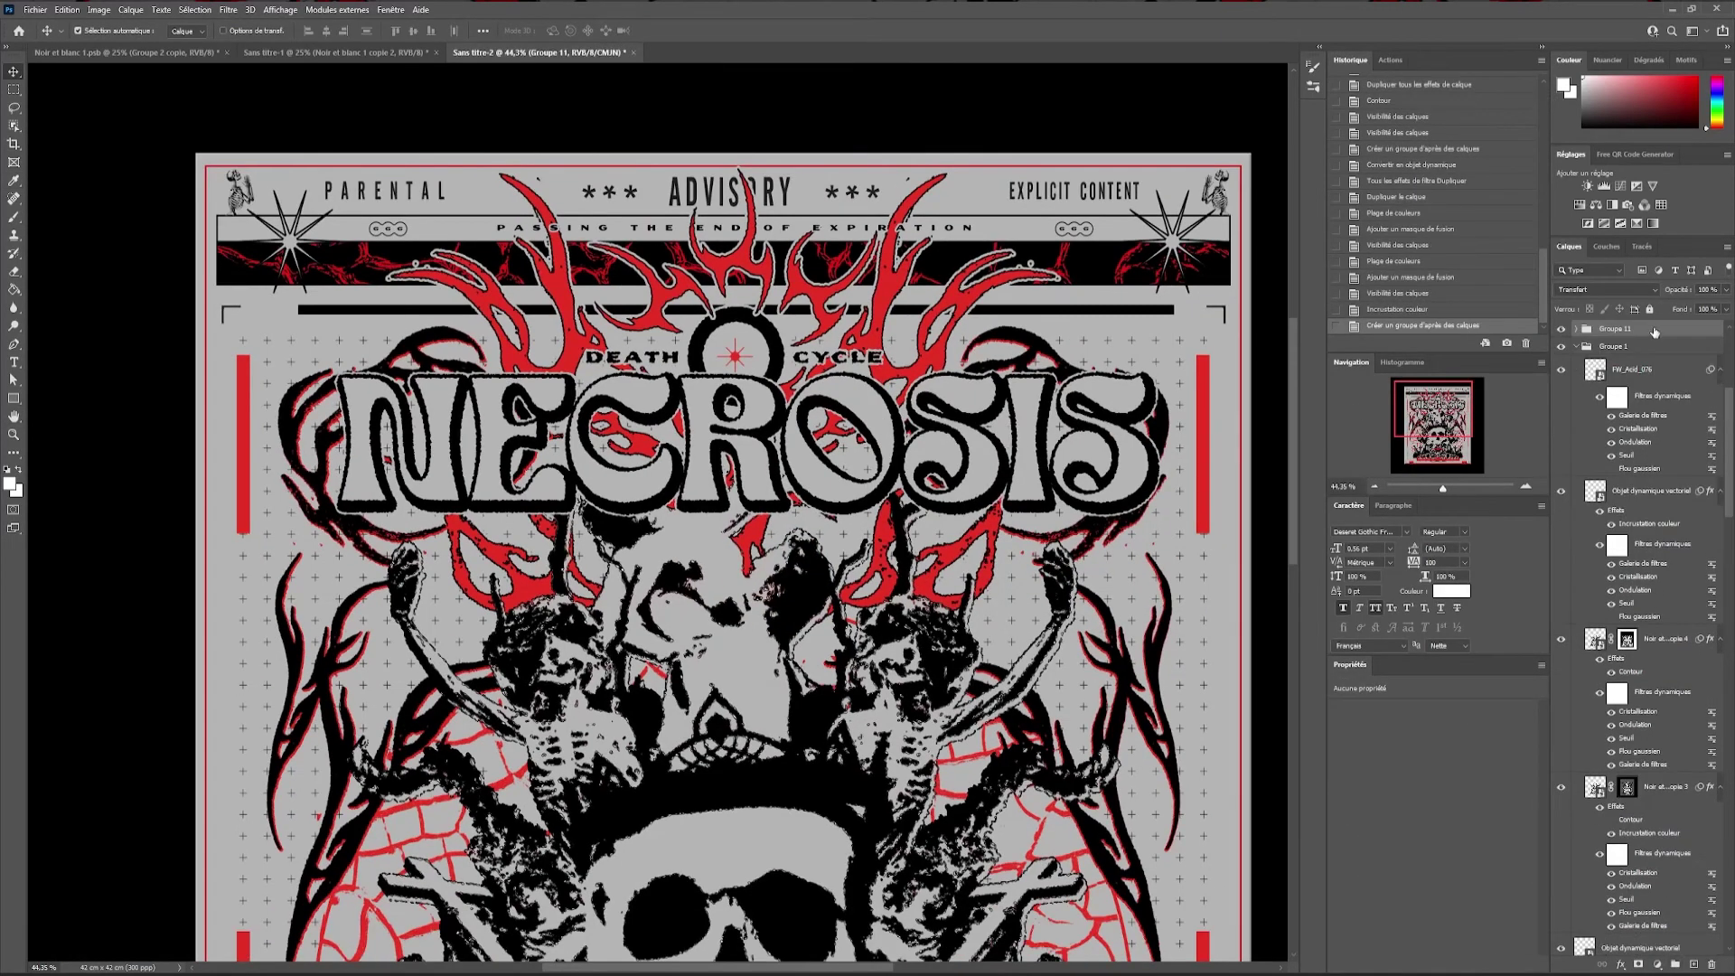
pyautogui.moveTo(1656, 332); pyautogui.dragTo(1631, 872)
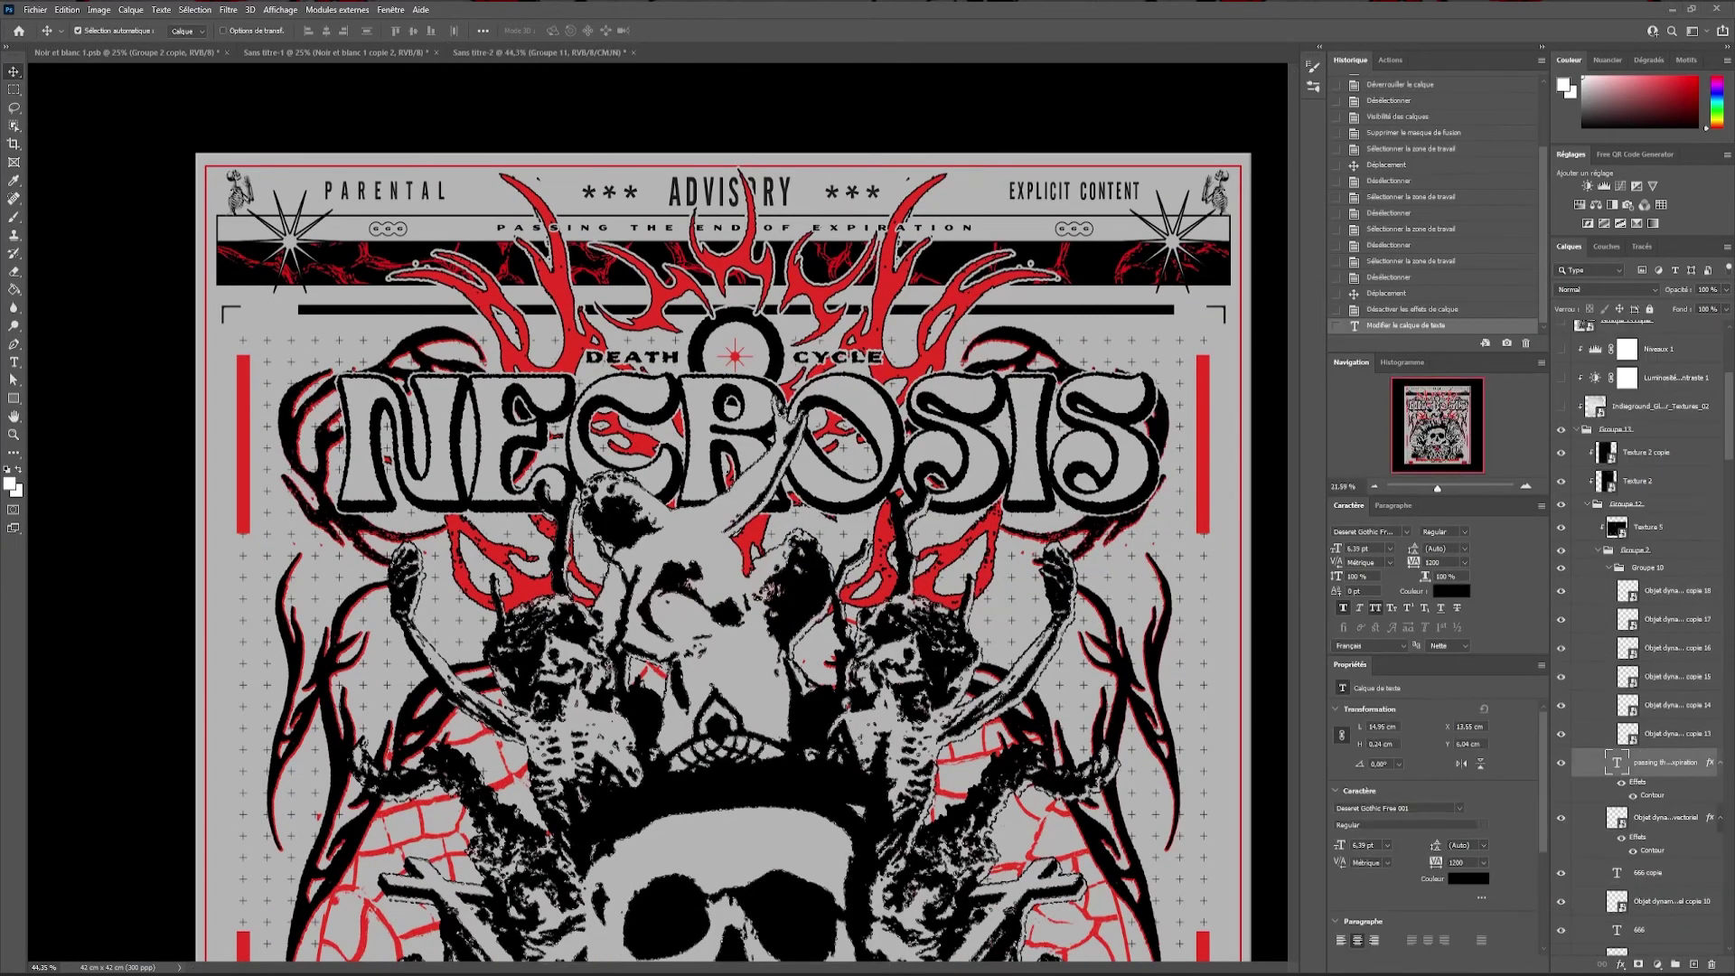
# Clip the new texture layer to the layer below and paint part of it away on a mask
pyautogui.scroll(-2, 1219, 480)
pyautogui.scroll(-2, 1219, 480)
pyautogui.scroll(-2, 1219, 481)
pyautogui.scroll(-2, 1219, 480)
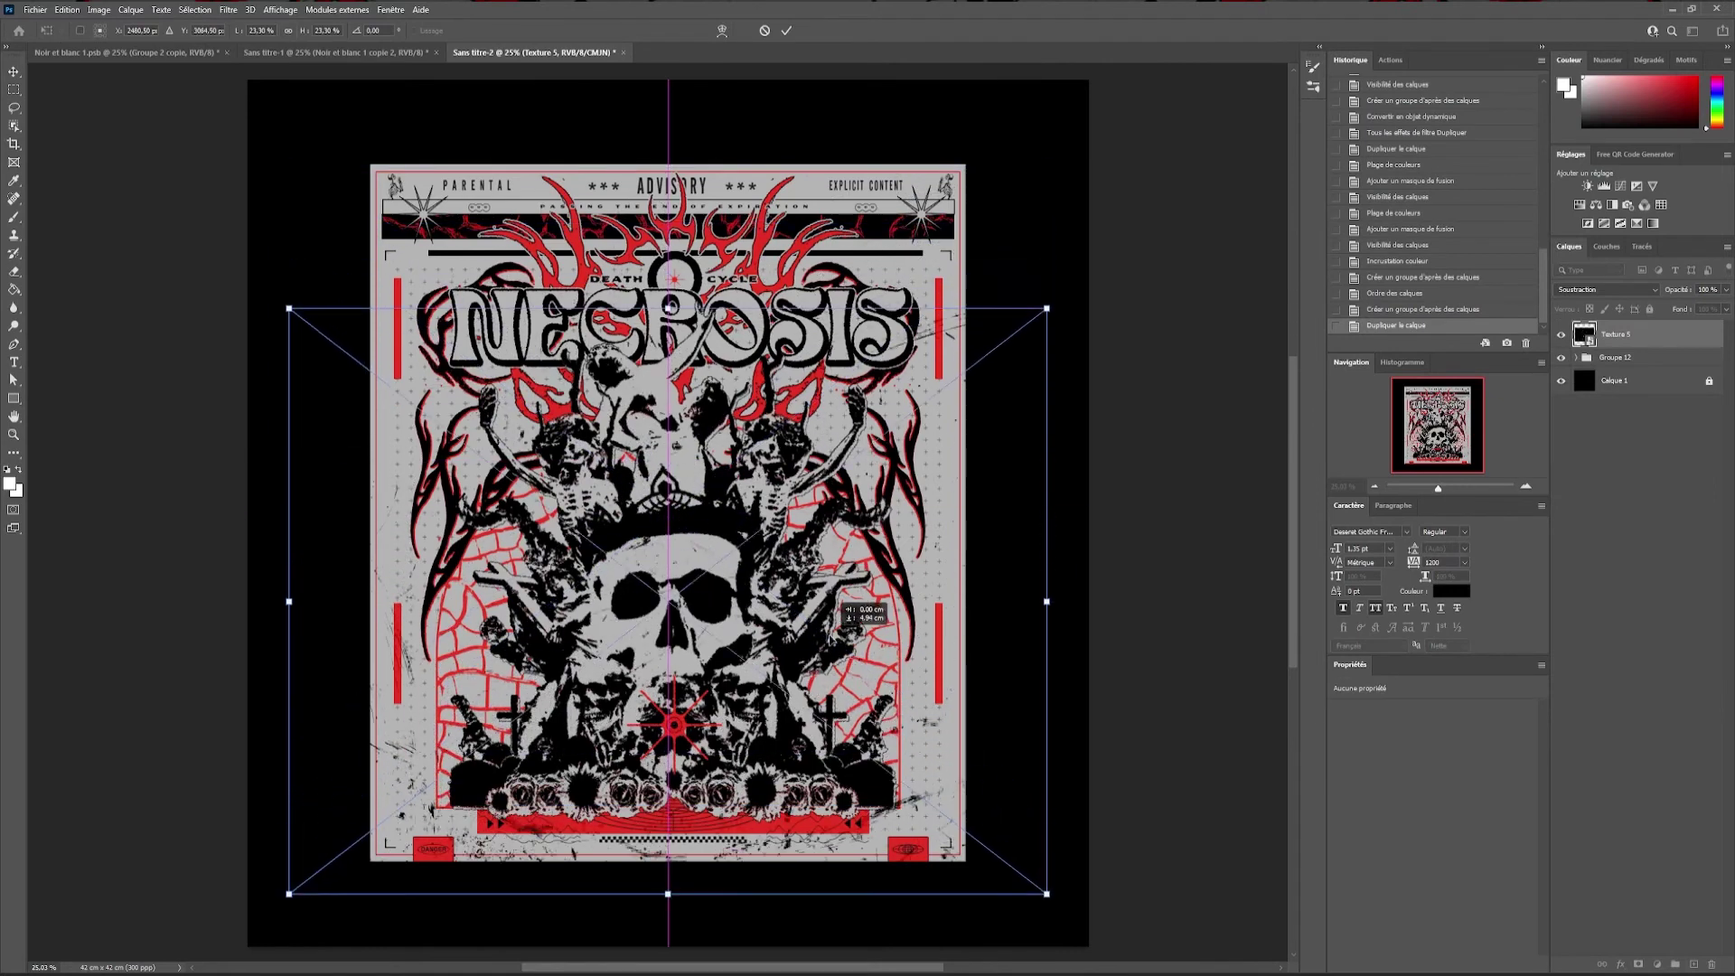
pyautogui.rightClick(1622, 336)
pyautogui.click(1610, 649)
pyautogui.click(1638, 964)
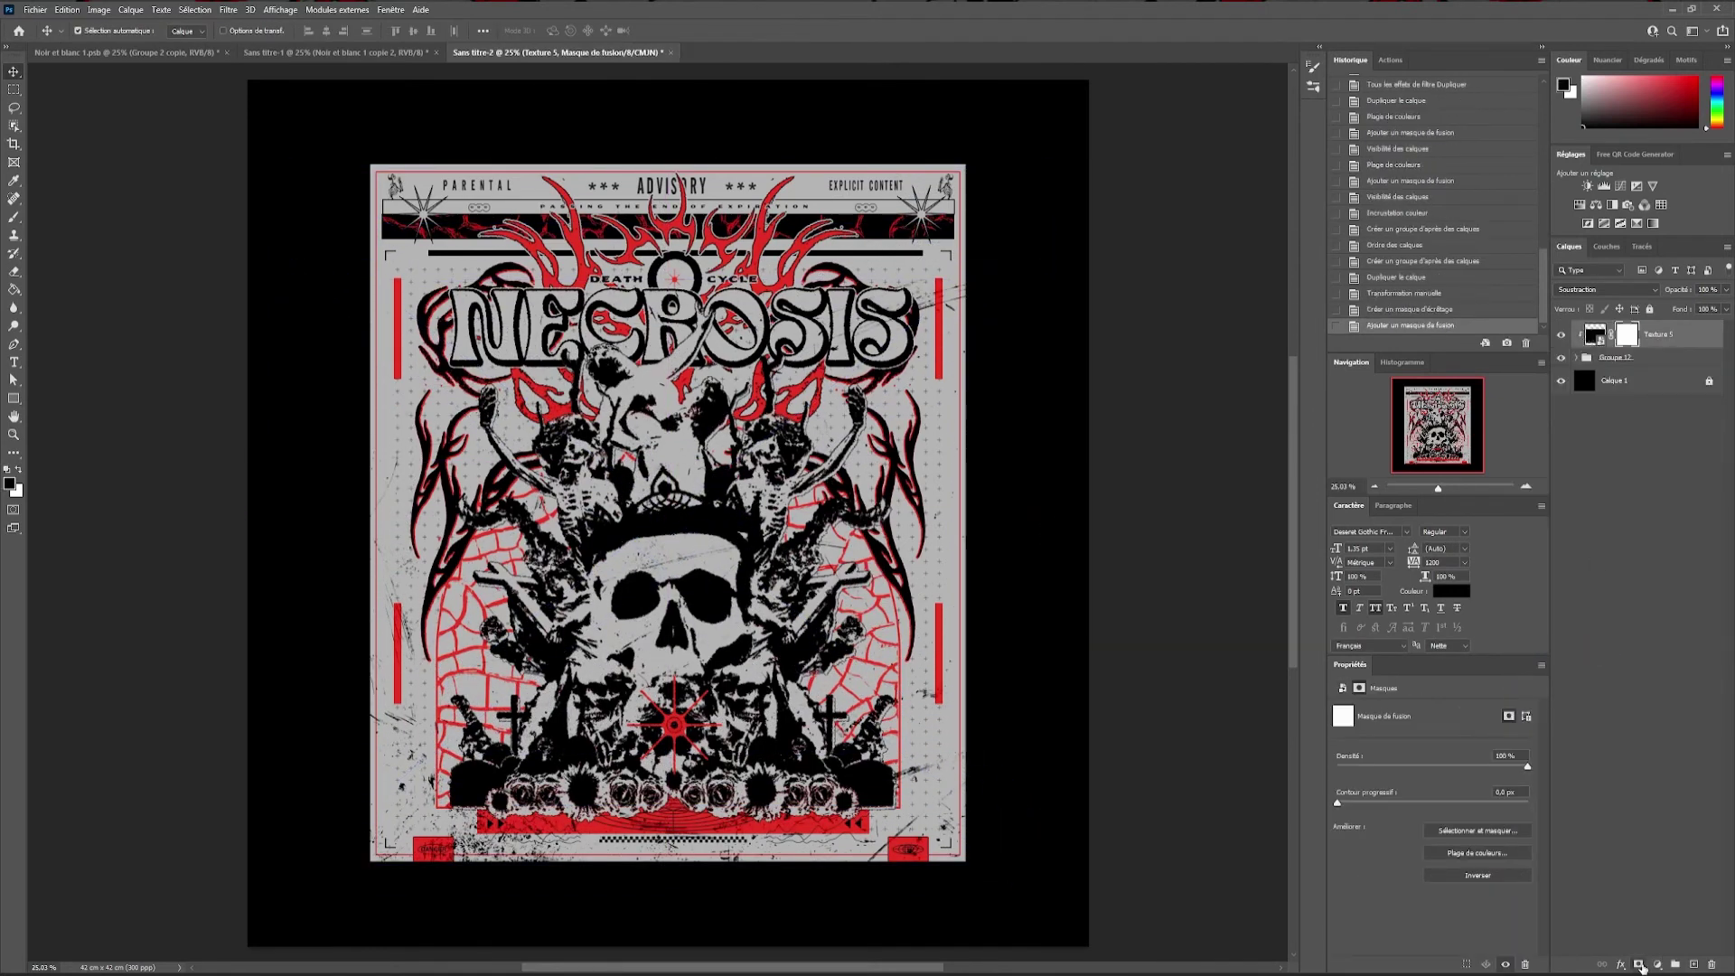
pyautogui.click(91, 30)
pyautogui.moveTo(534, 859); pyautogui.dragTo(548, 883)
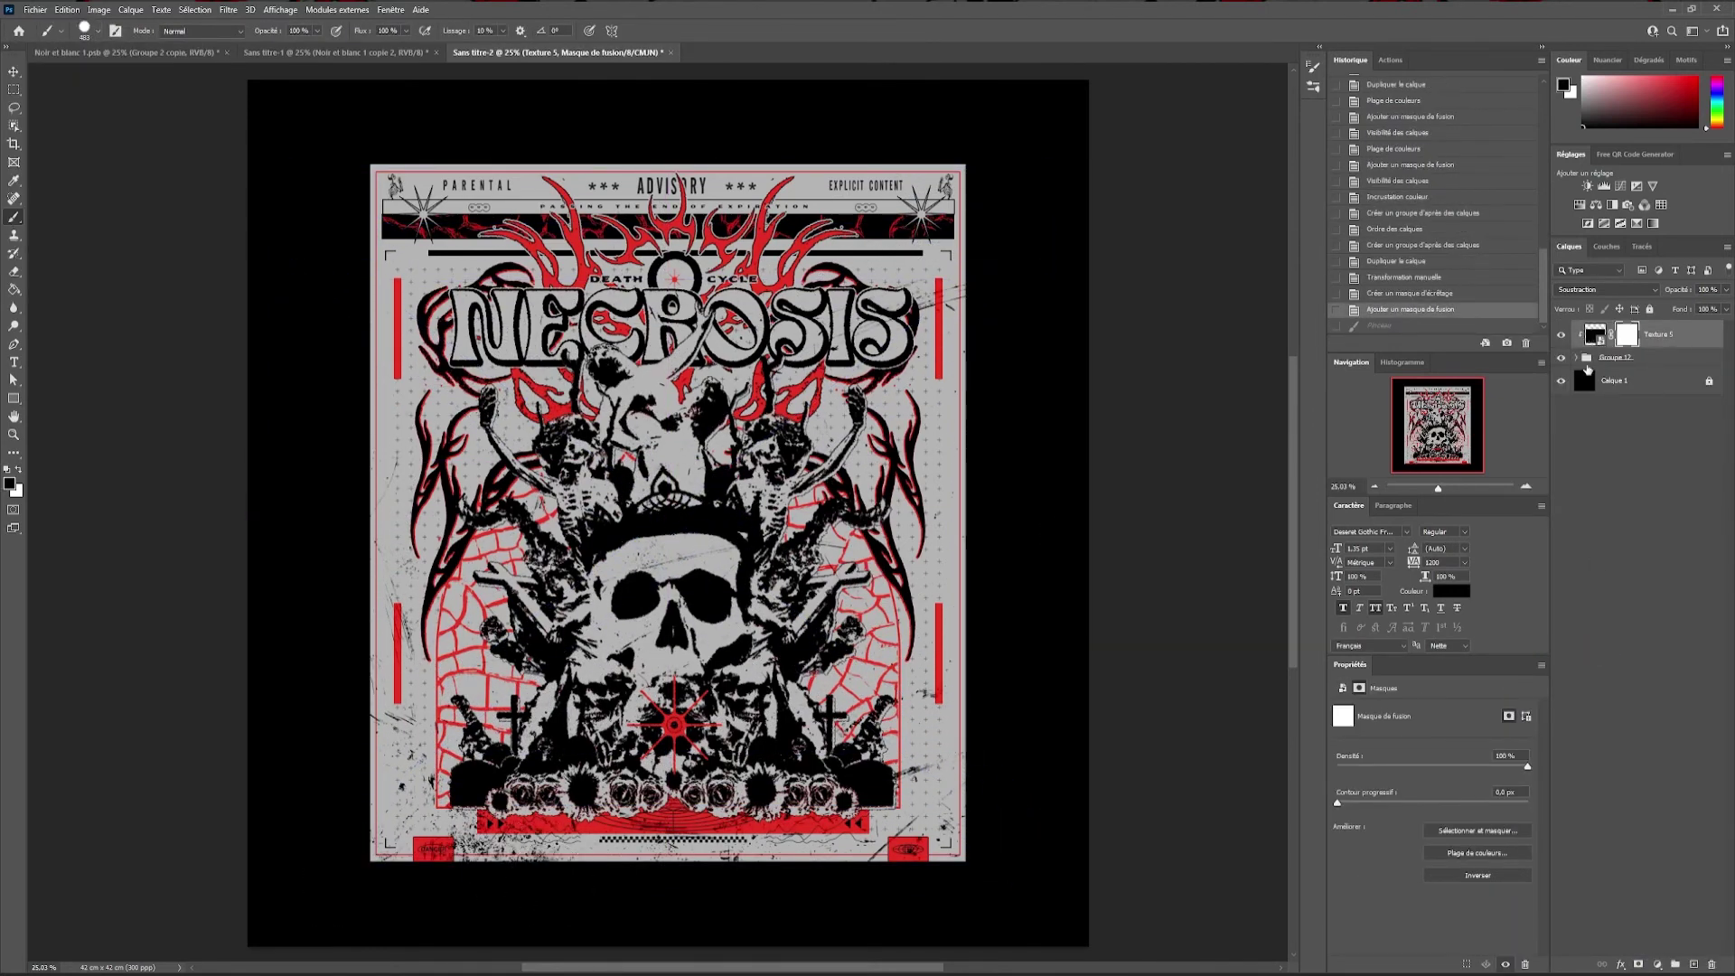
# Move Texture 5 inside Groupe 12 and clip it there
pyautogui.click(1577, 358)
pyautogui.moveTo(1617, 334); pyautogui.dragTo(1617, 623)
pyautogui.hotkey('ctrl', 'alt', 'g')
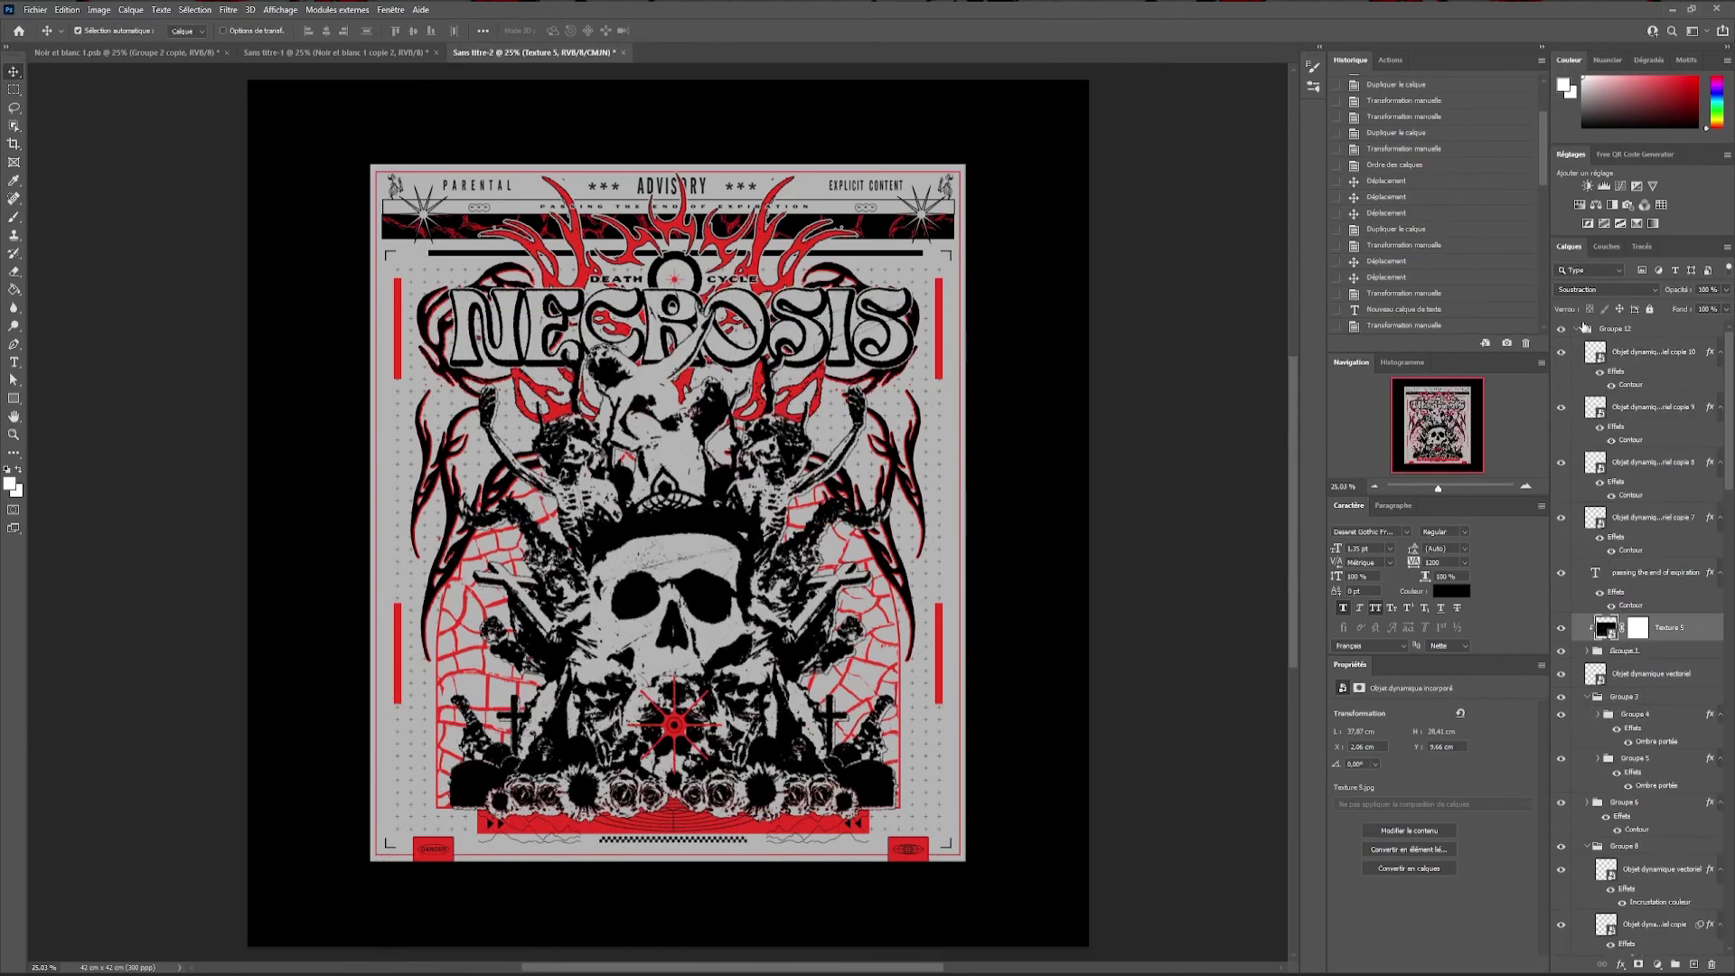
# Duplicate Texture 2 and reposition the copy
pyautogui.hotkey('ctrl', 'j')
pyautogui.hotkey('ctrl', 't')
pyautogui.moveTo(841, 307); pyautogui.dragTo(731, 361)
pyautogui.press('Return')
# Duplicate the texture again, rotate the copy and raise its opacity
pyautogui.hotkey('ctrl', 'j')
pyautogui.hotkey('ctrl', 't')
pyautogui.rightClick(876, 304)
pyautogui.click(912, 574)
pyautogui.press('Return')
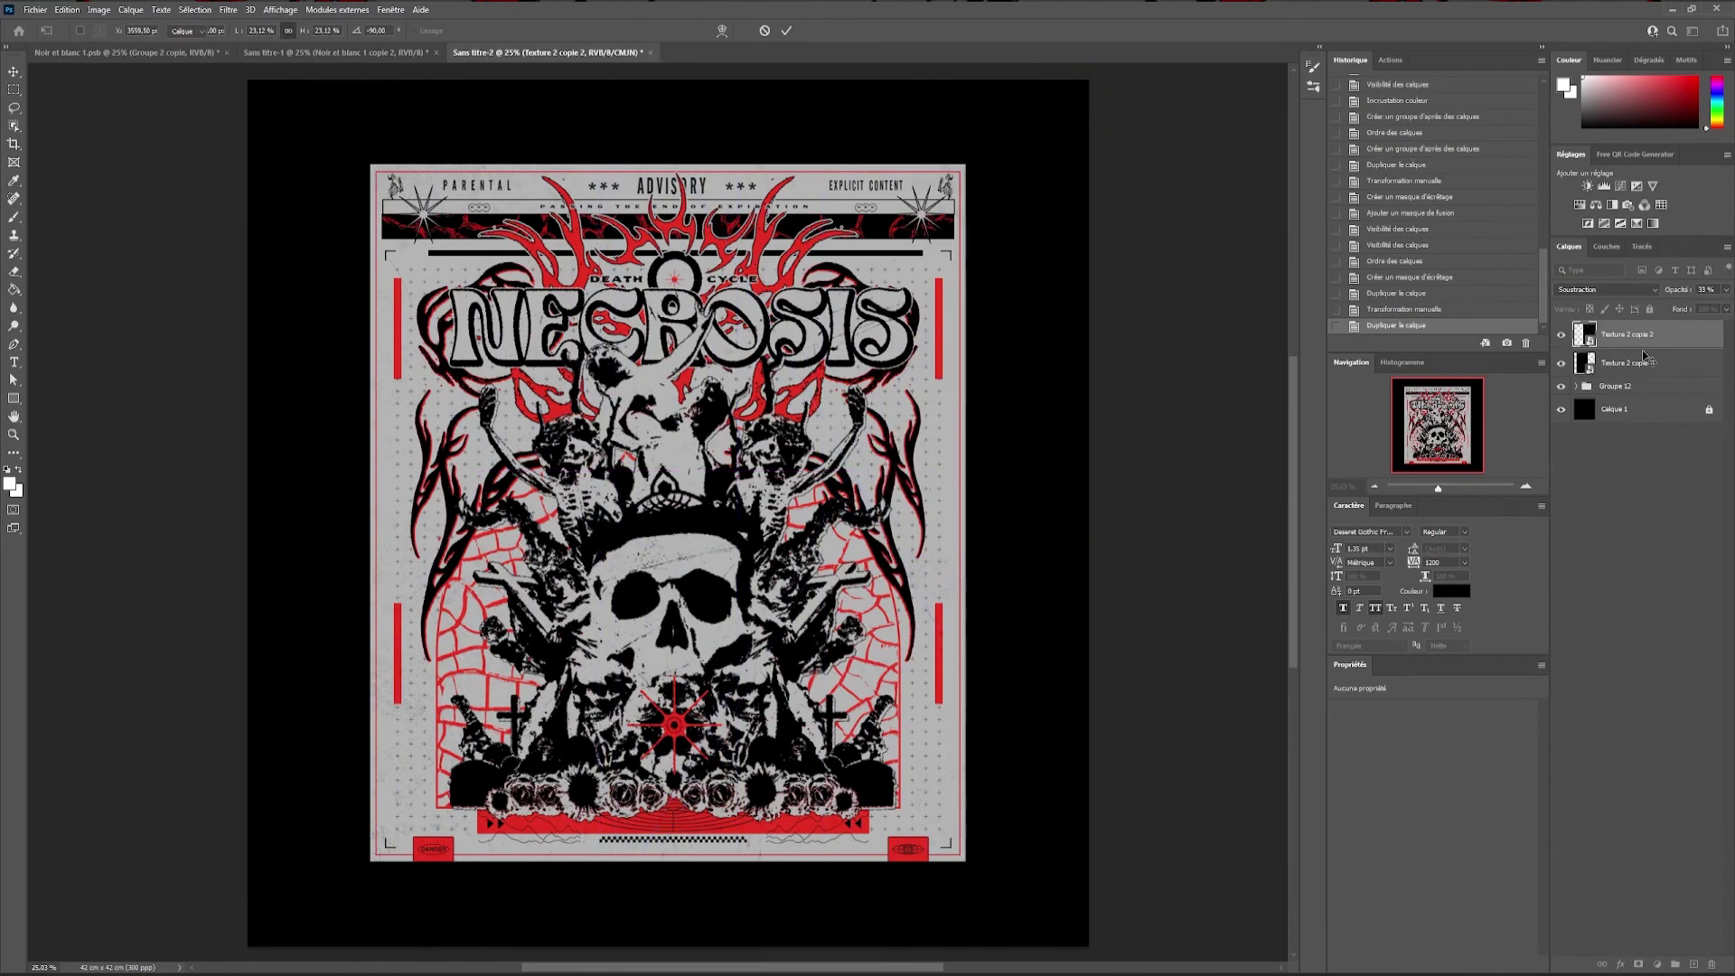
pyautogui.hotkey('ctrl', 't')
pyautogui.moveTo(1685, 293); pyautogui.dragTo(1698, 293)
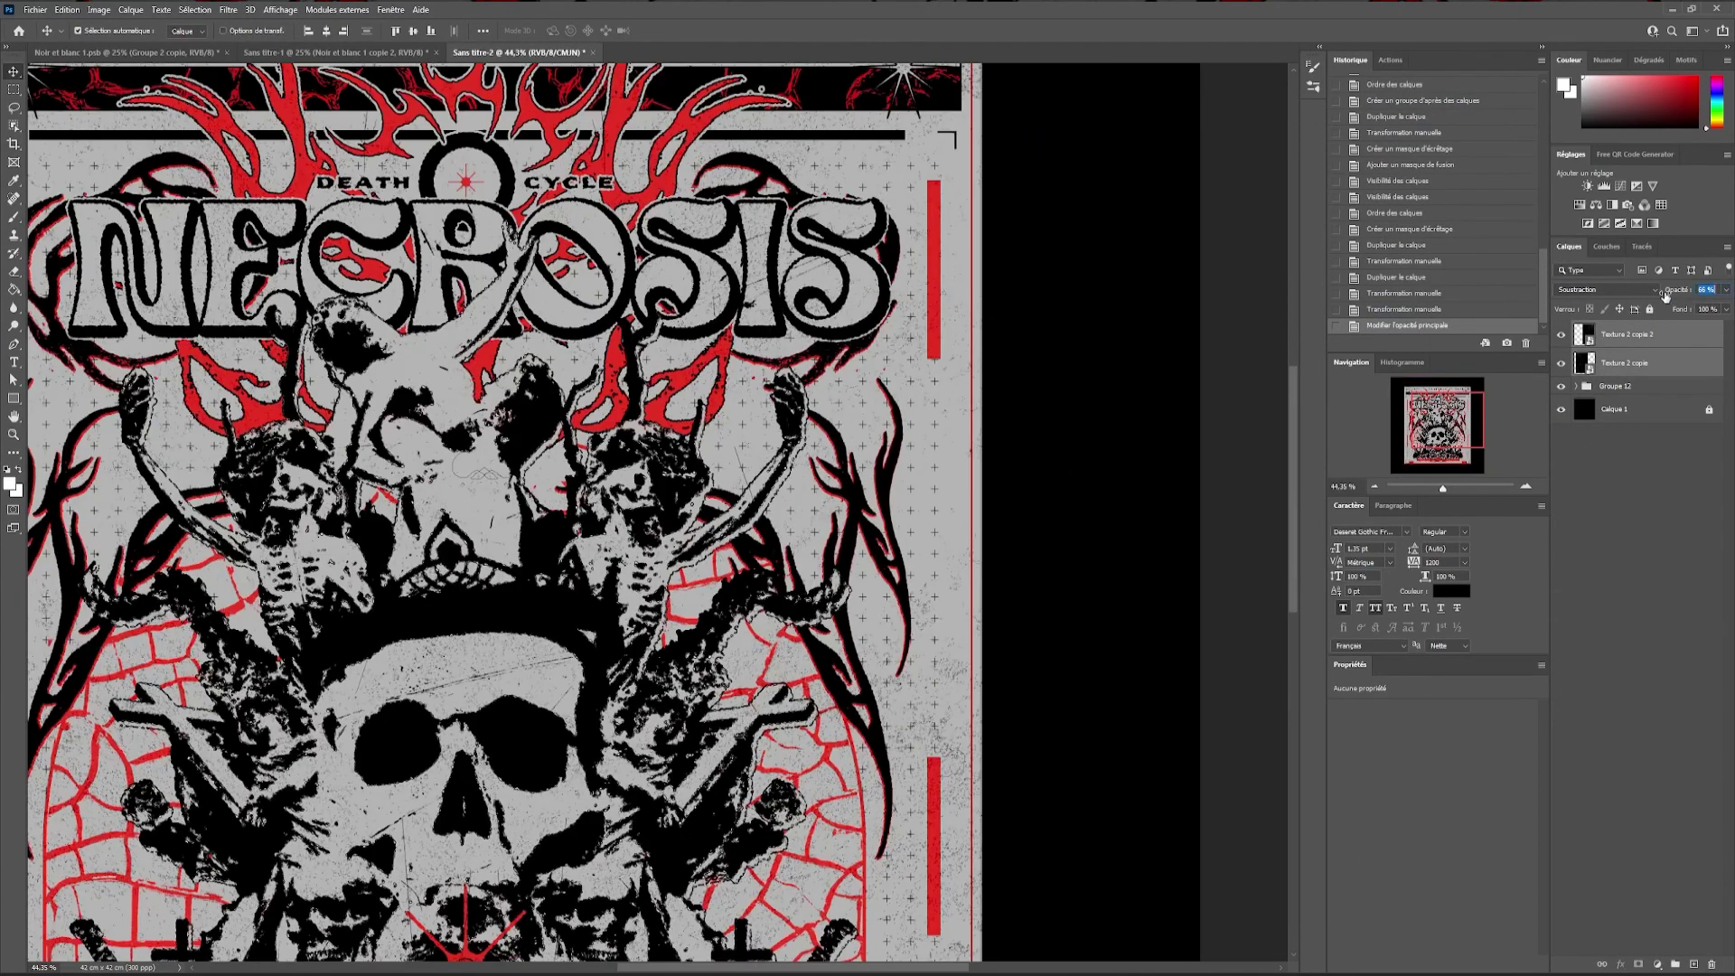
# Clip the glued-paper texture layer over the poster
pyautogui.scroll(1, 705, 547)
pyautogui.scroll(-1, 705, 547)
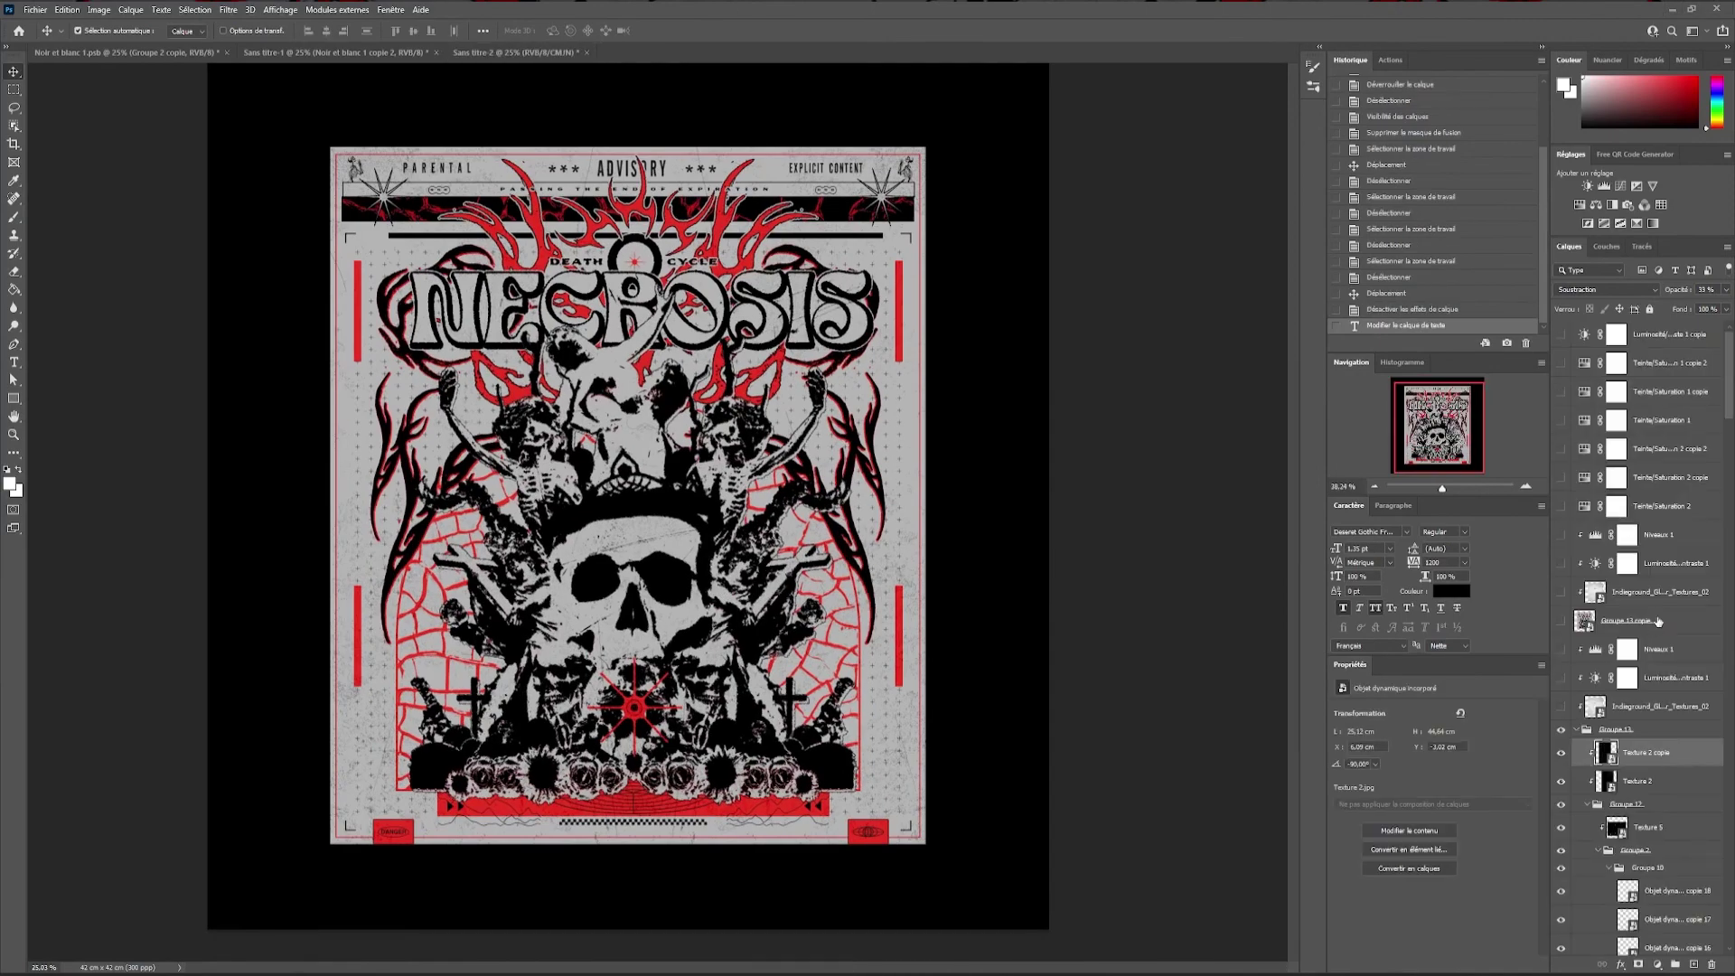
pyautogui.rightClick(1617, 363)
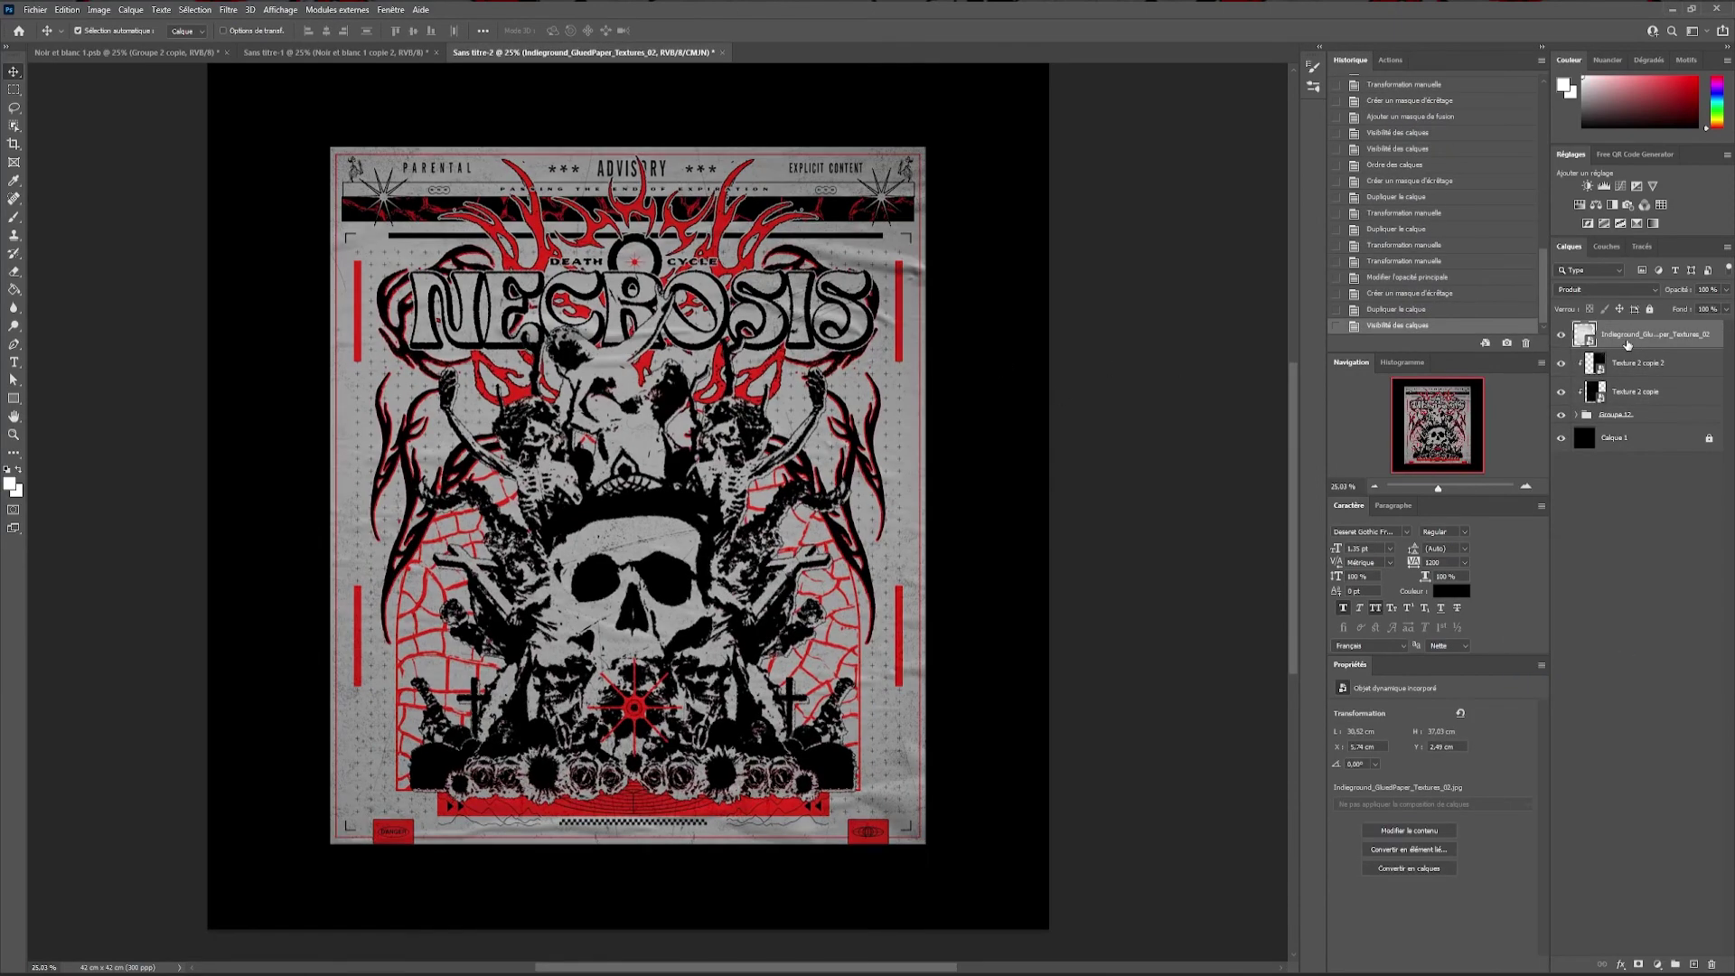